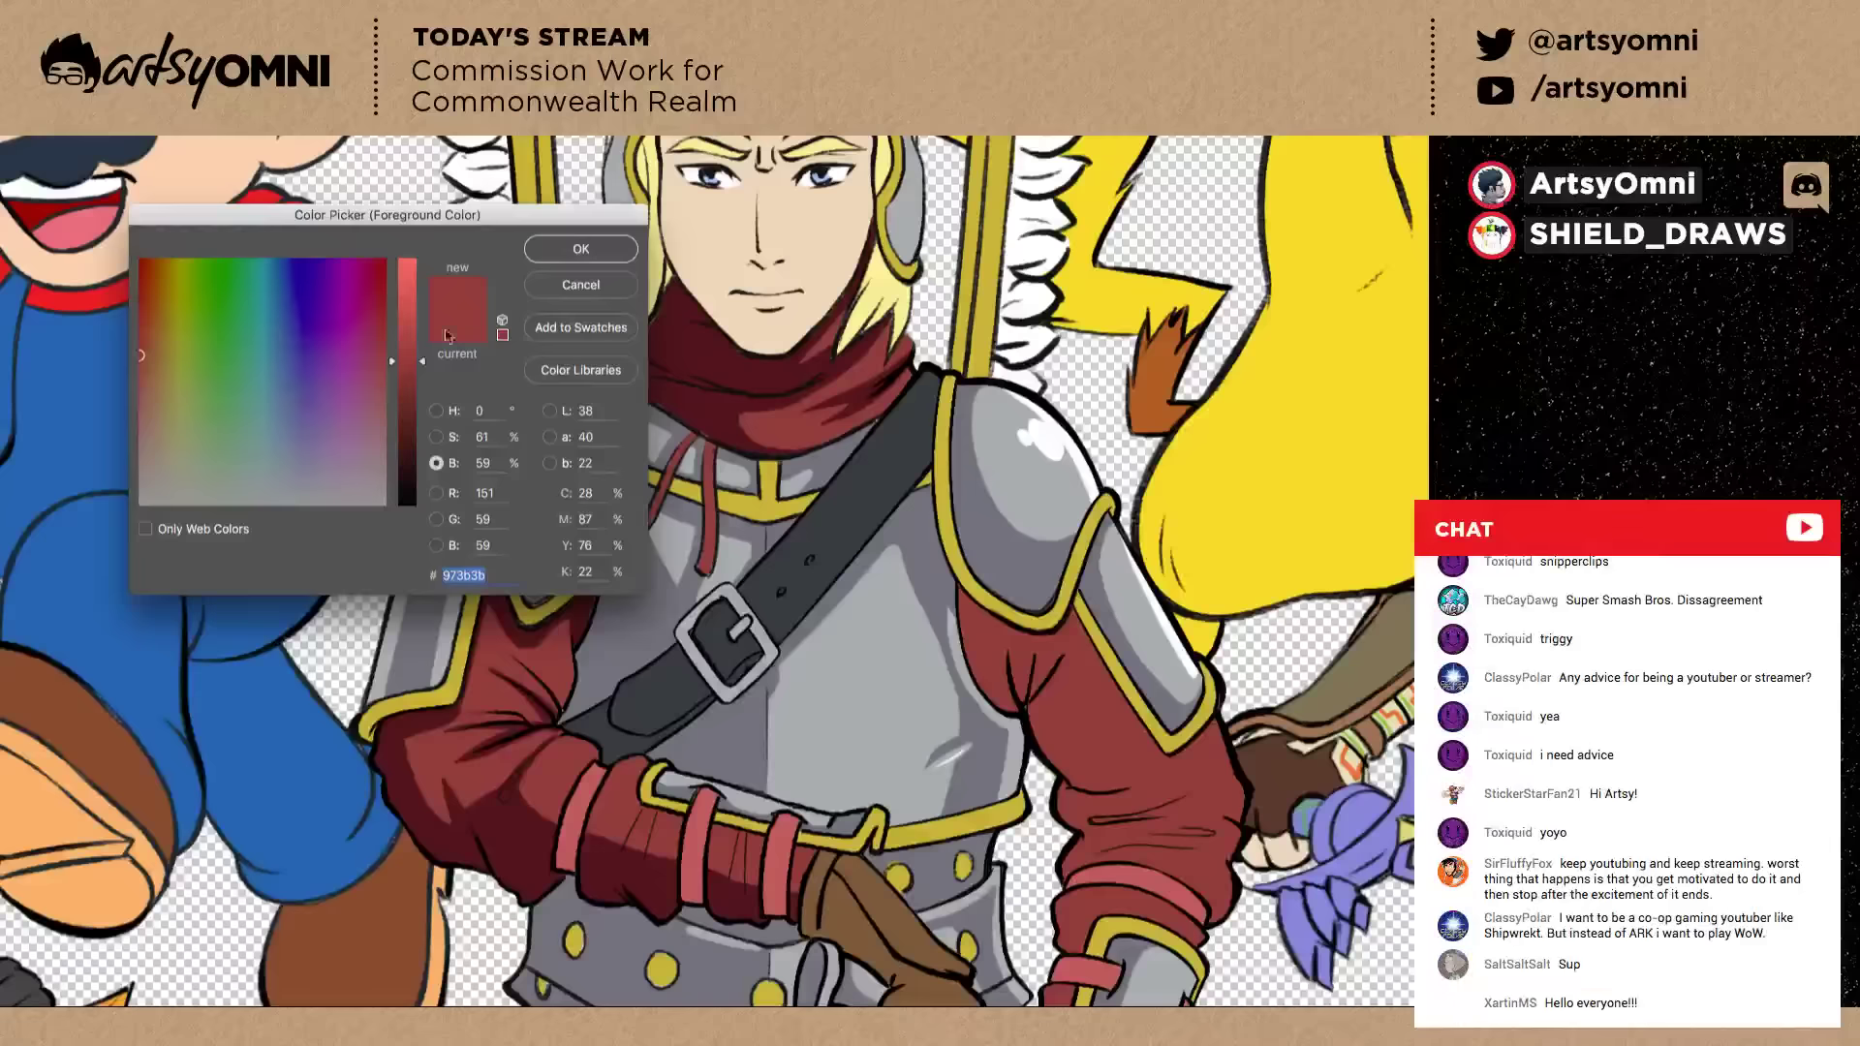
Brighten the foreground red to c04b4b, testing b44646 on the knight's sleeve beforehand.
left_click(405, 335)
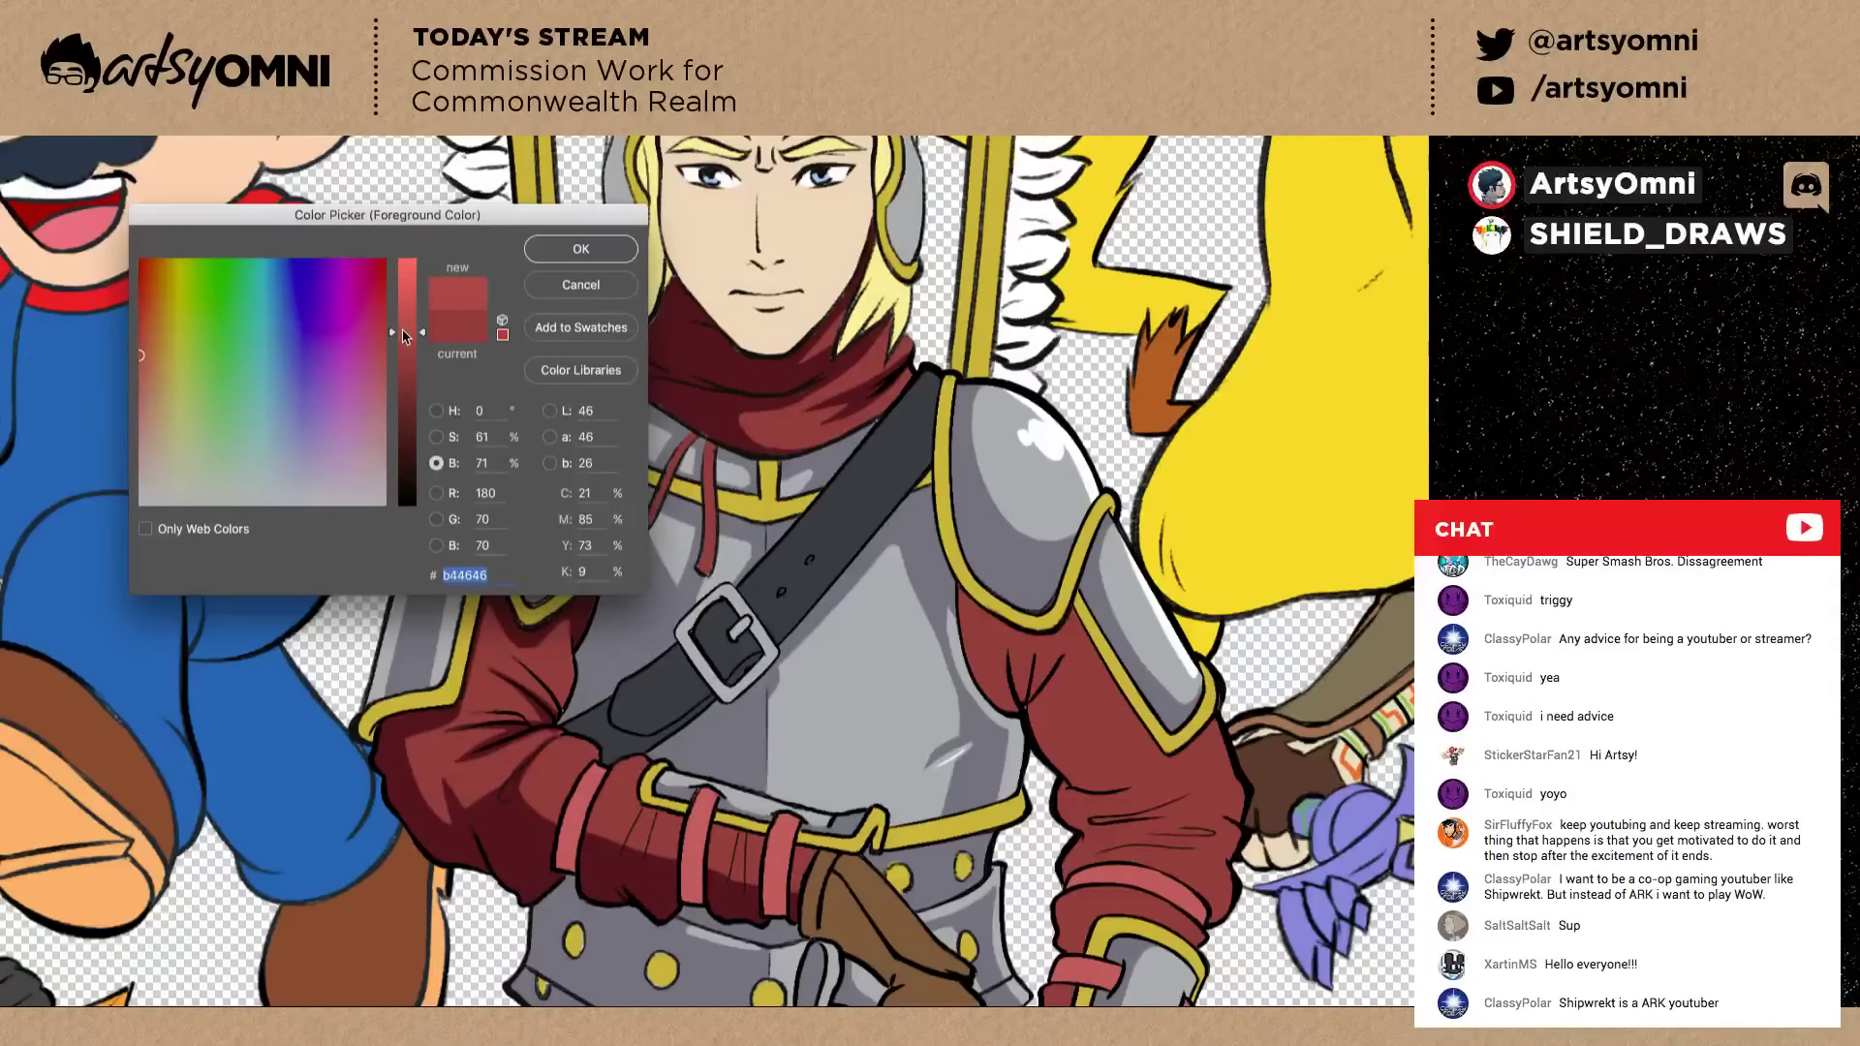
key("Return")
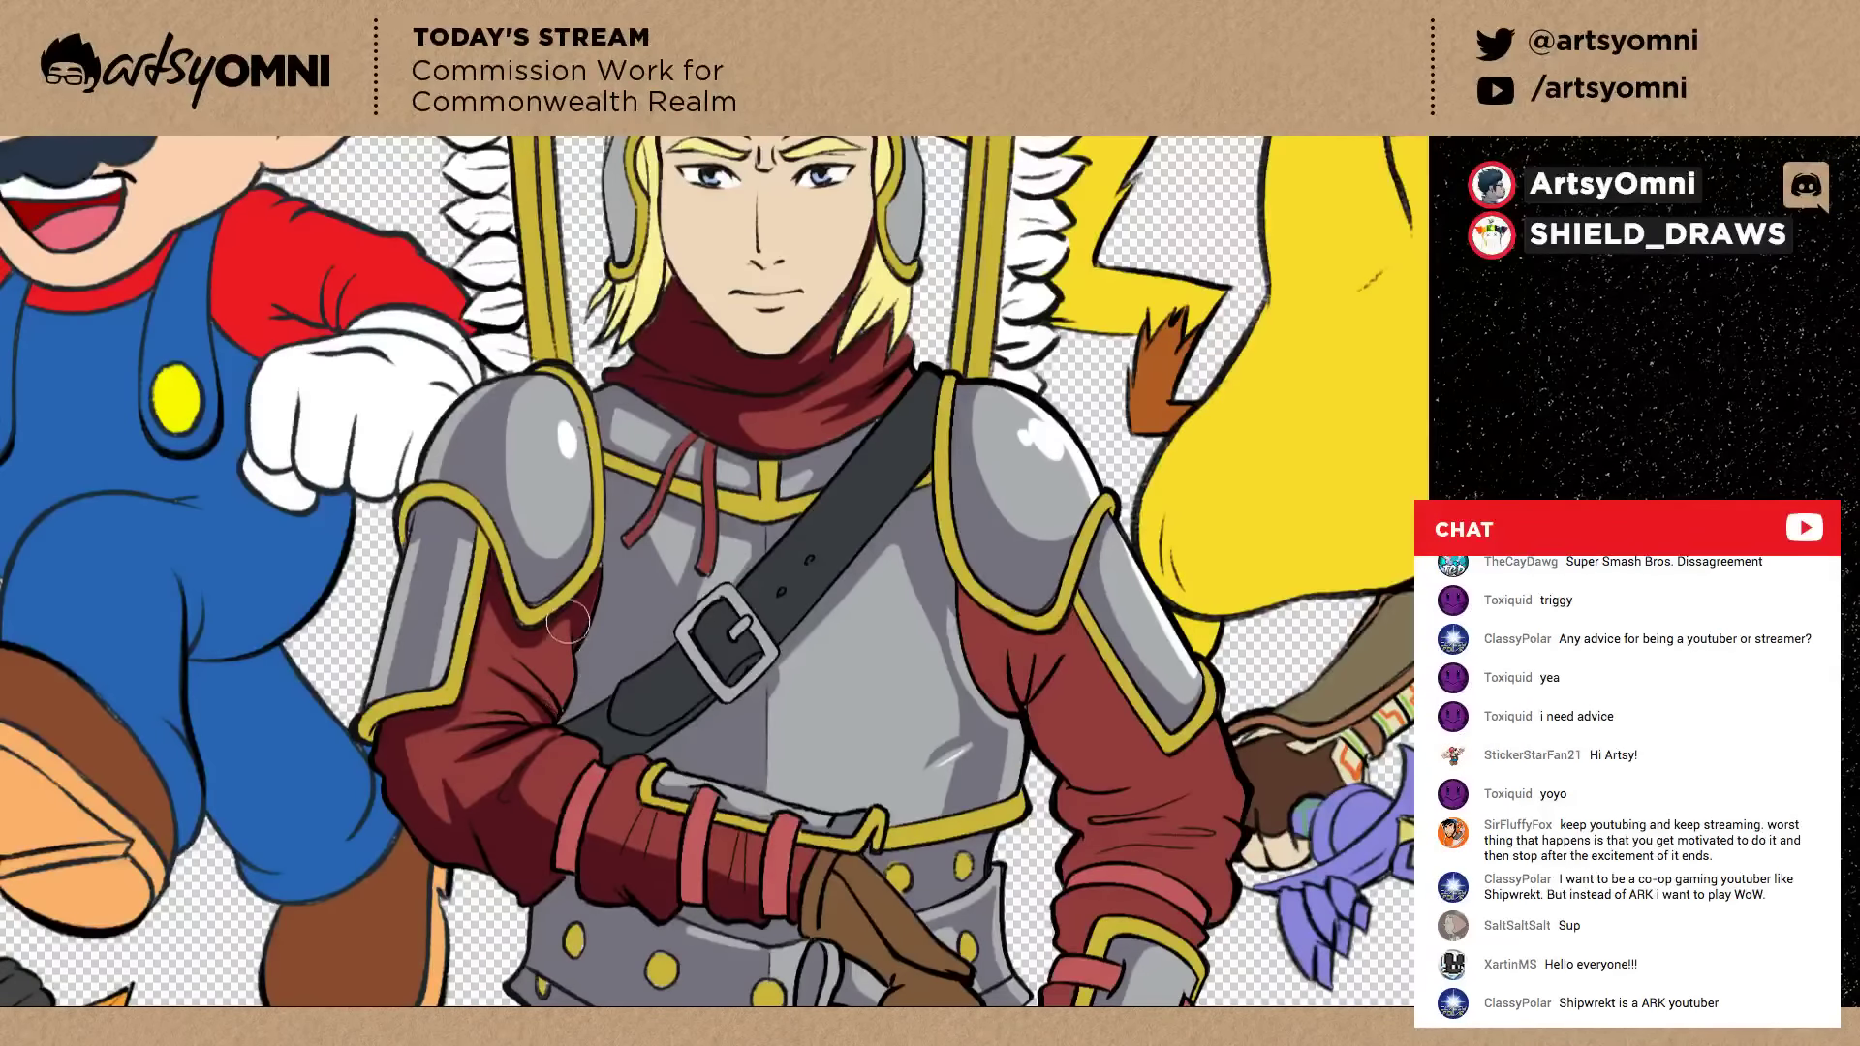
left_click_drag(569, 663, 559, 686)
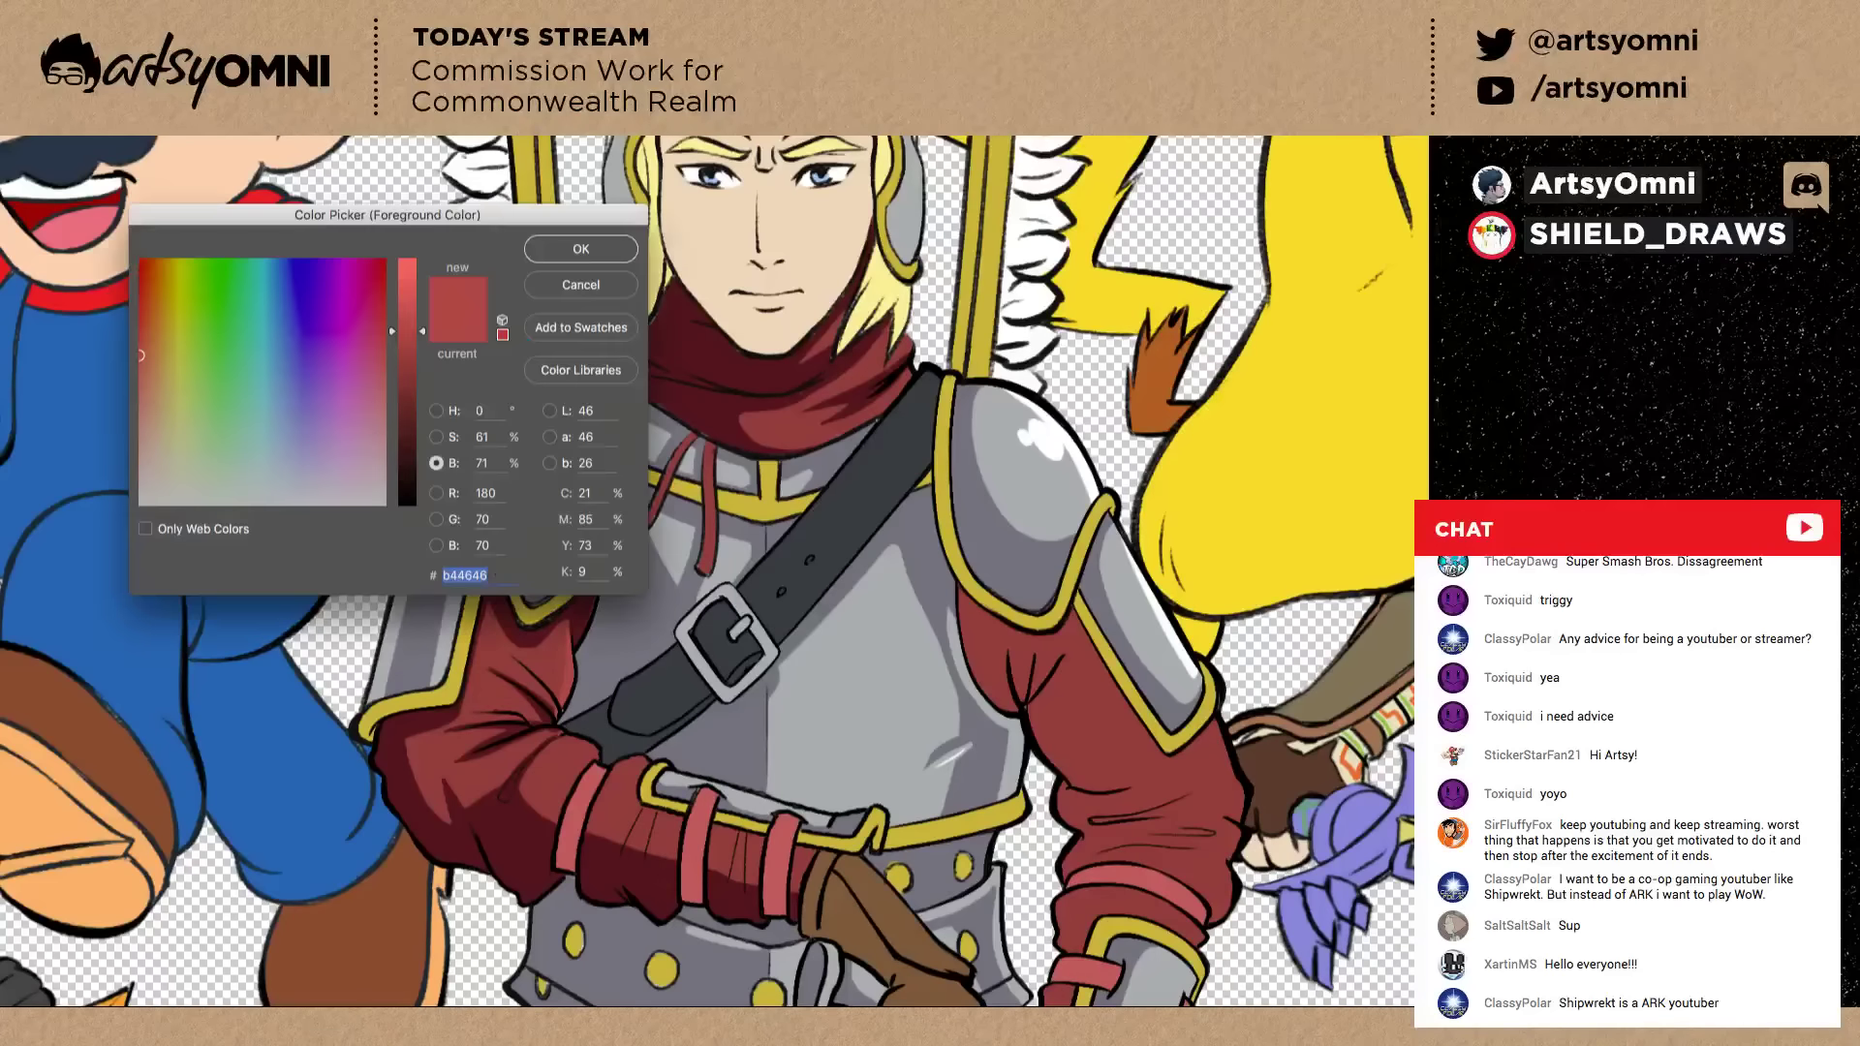
left_click(405, 325)
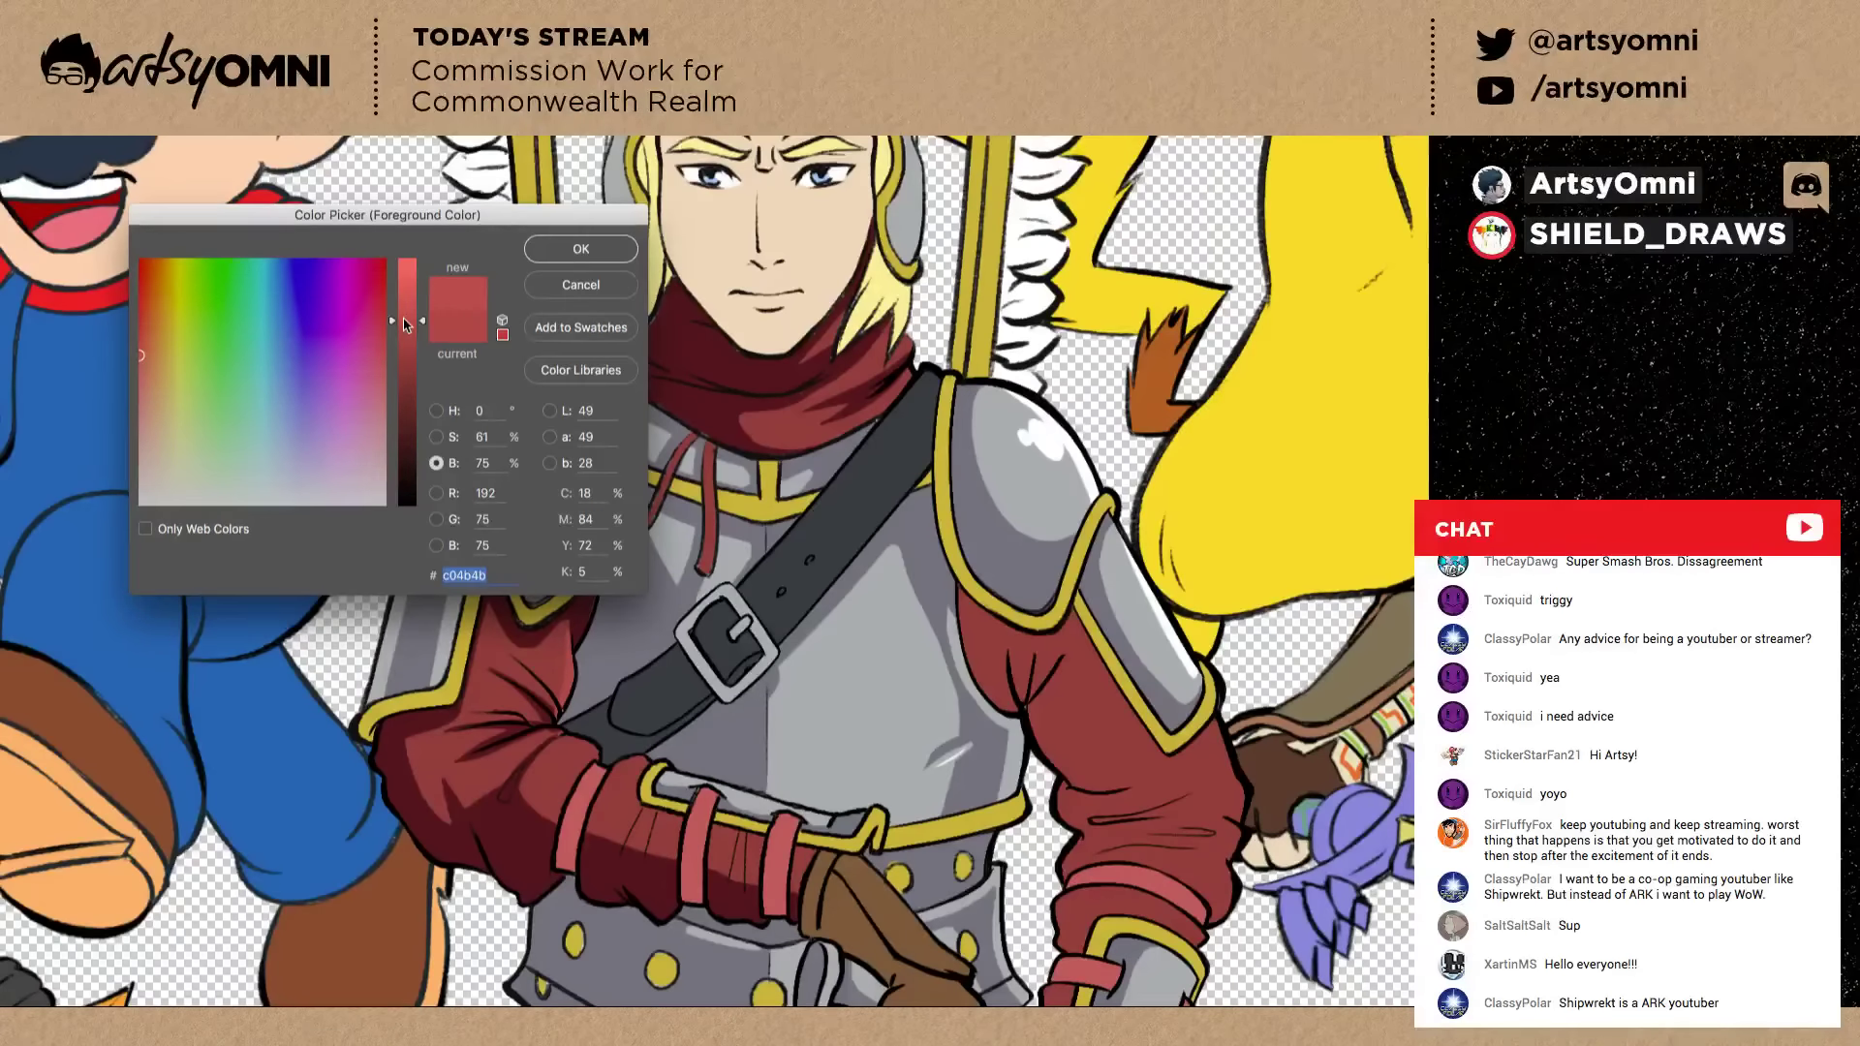
left_click(593, 257)
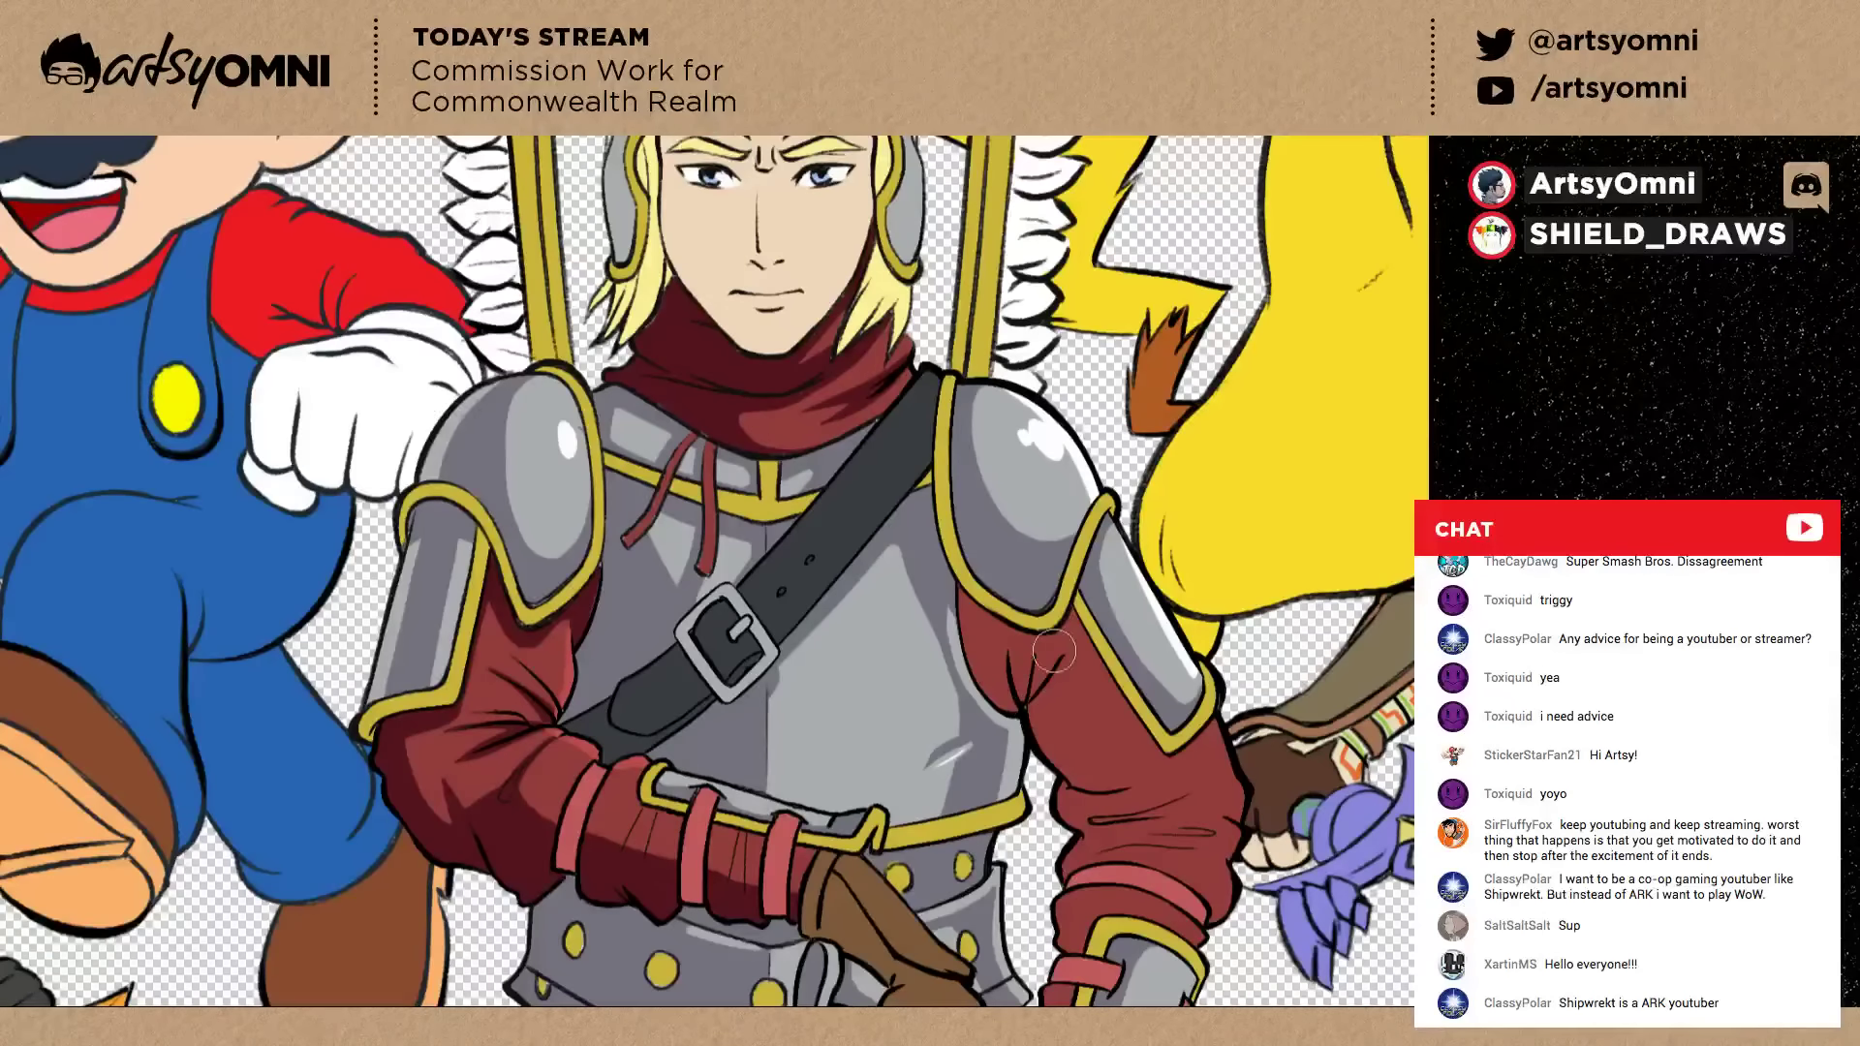
Paint dark red shadows along the folds of the knight's straighter sleeve, from under the shoulder armor down to the wrist straps.
left_click_drag(960, 864, 661, 622)
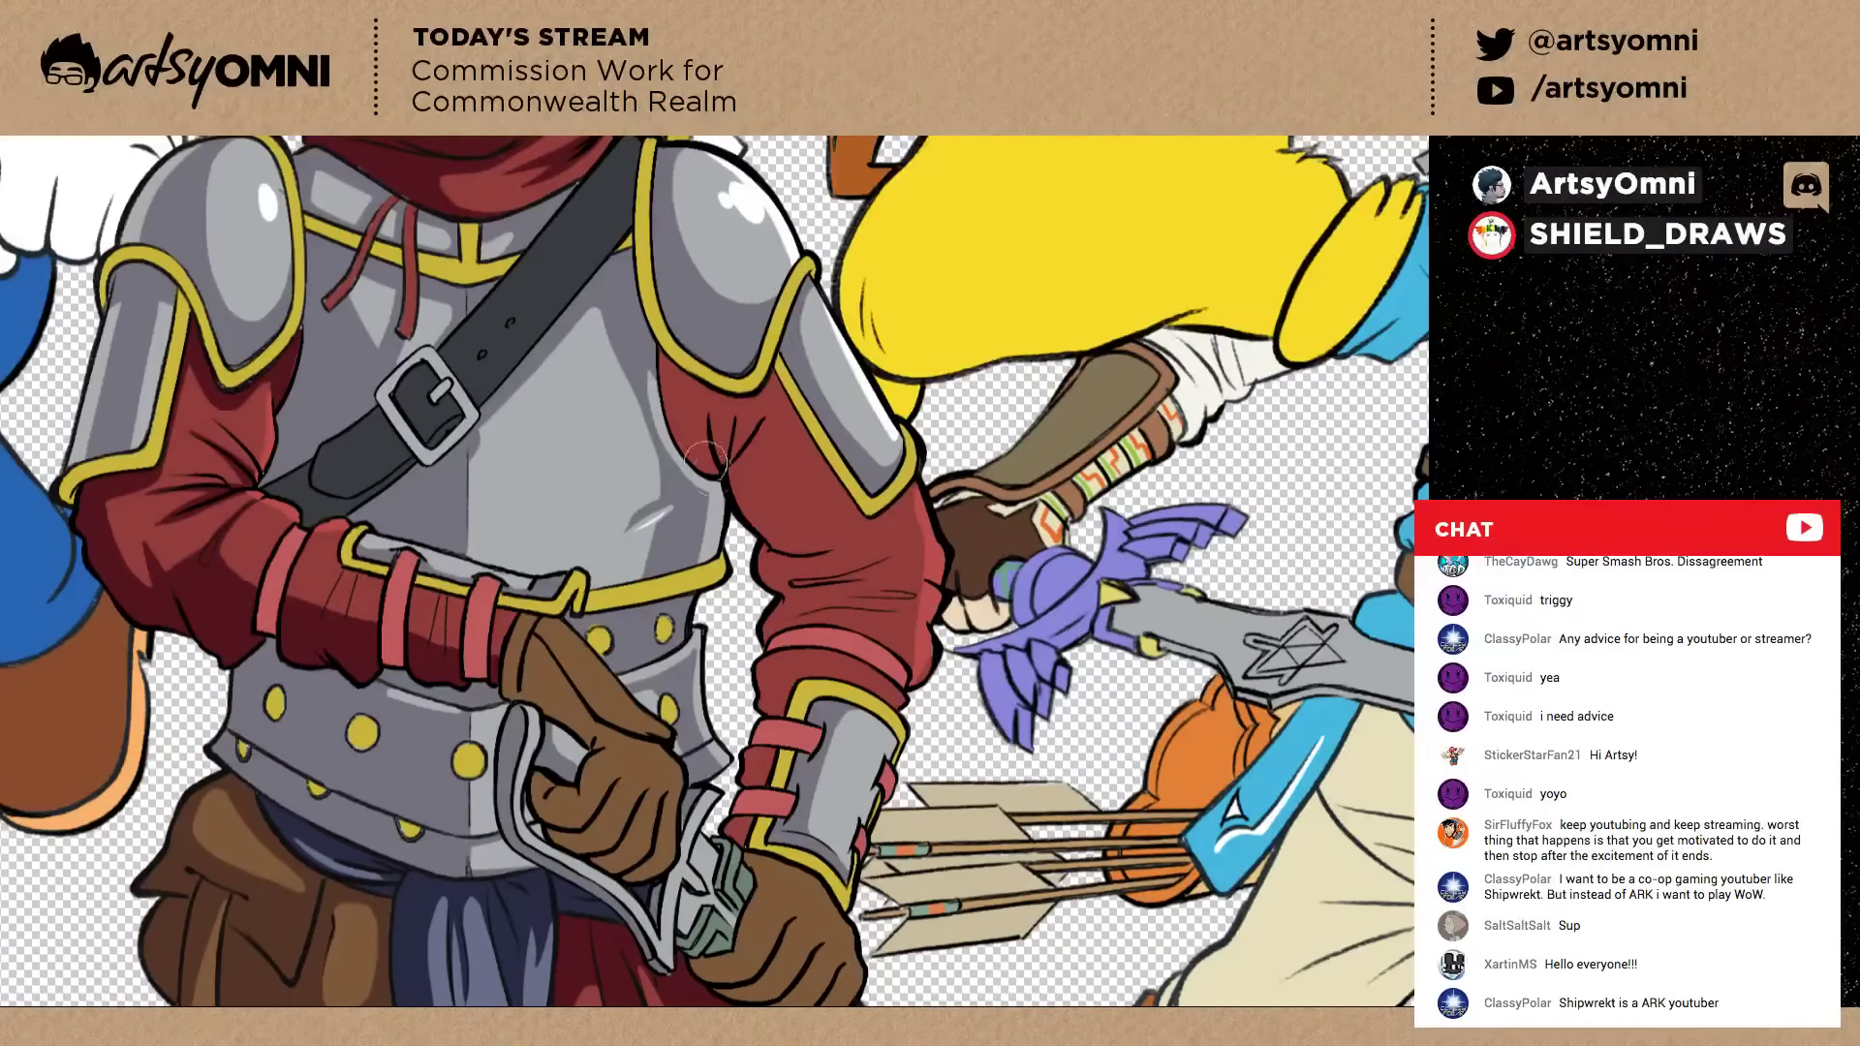
mouse_move(690, 453)
left_mouse_down()
mouse_move(668, 348)
mouse_move(687, 387)
mouse_move(762, 369)
mouse_move(811, 443)
left_mouse_up()
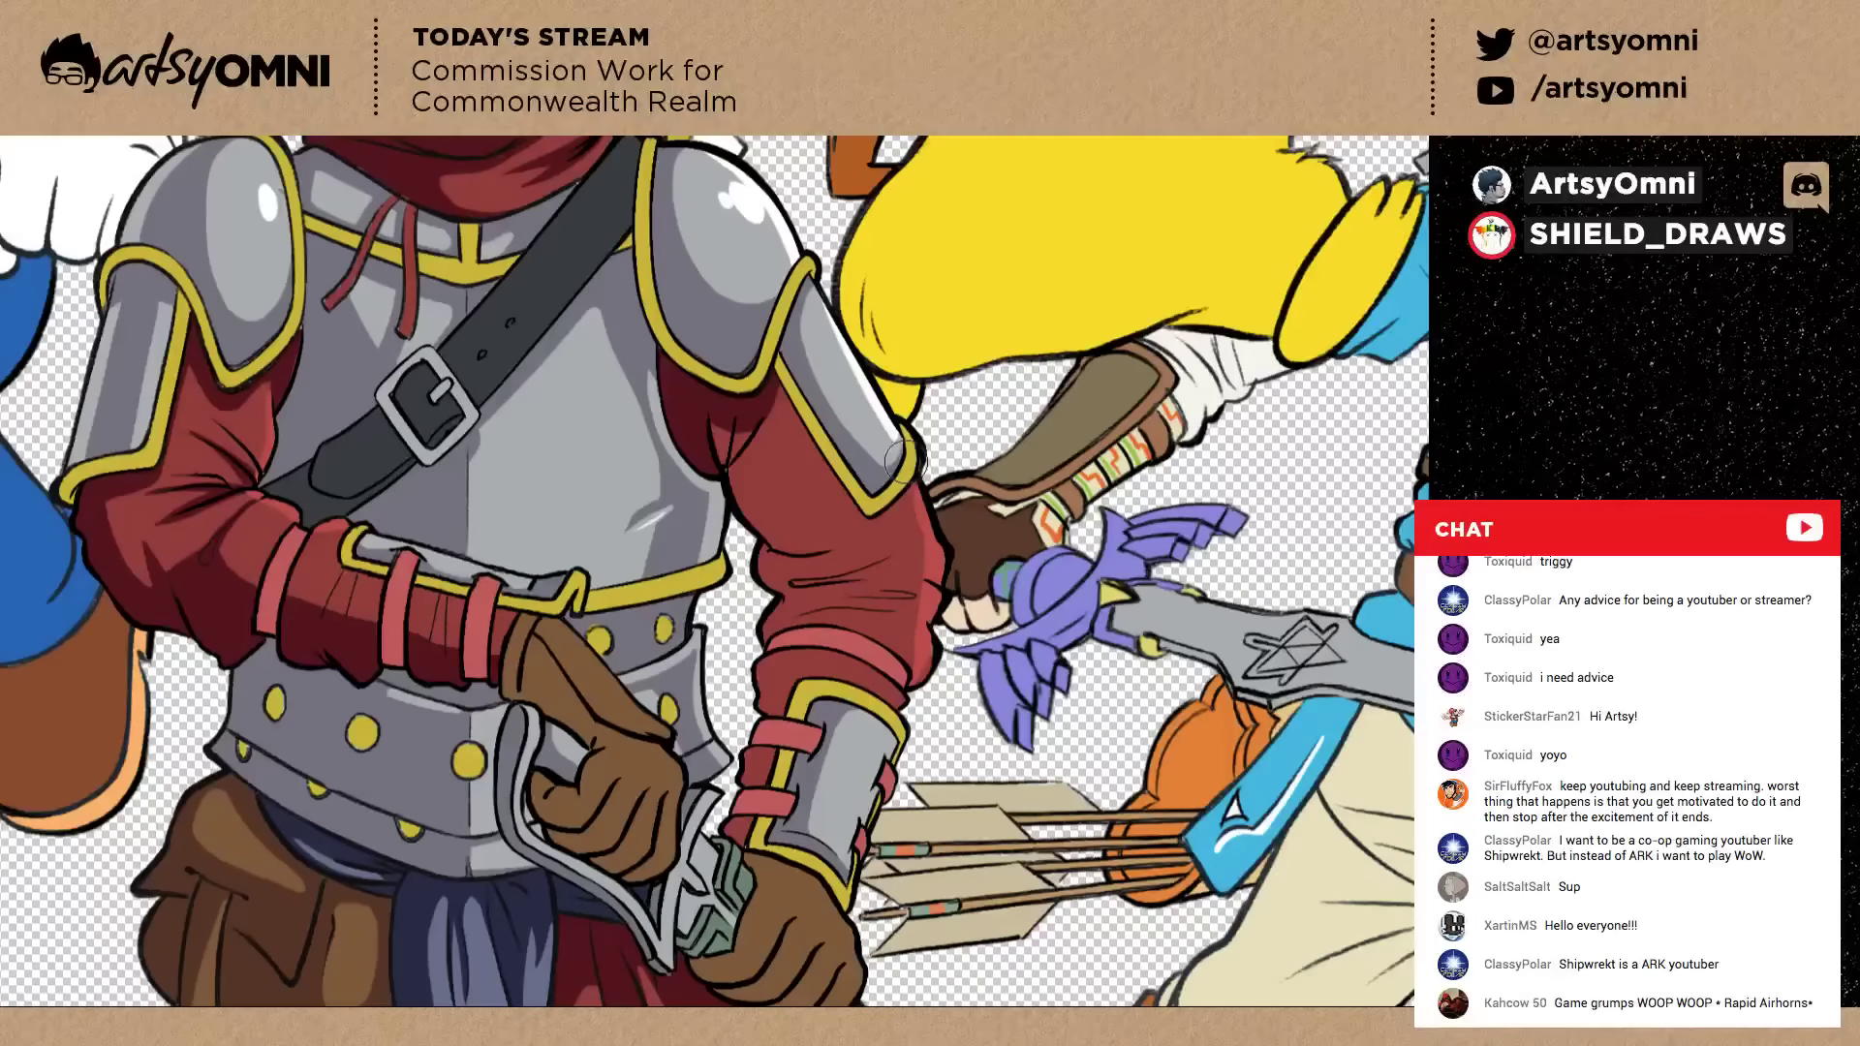
left_click_drag(905, 460, 758, 354)
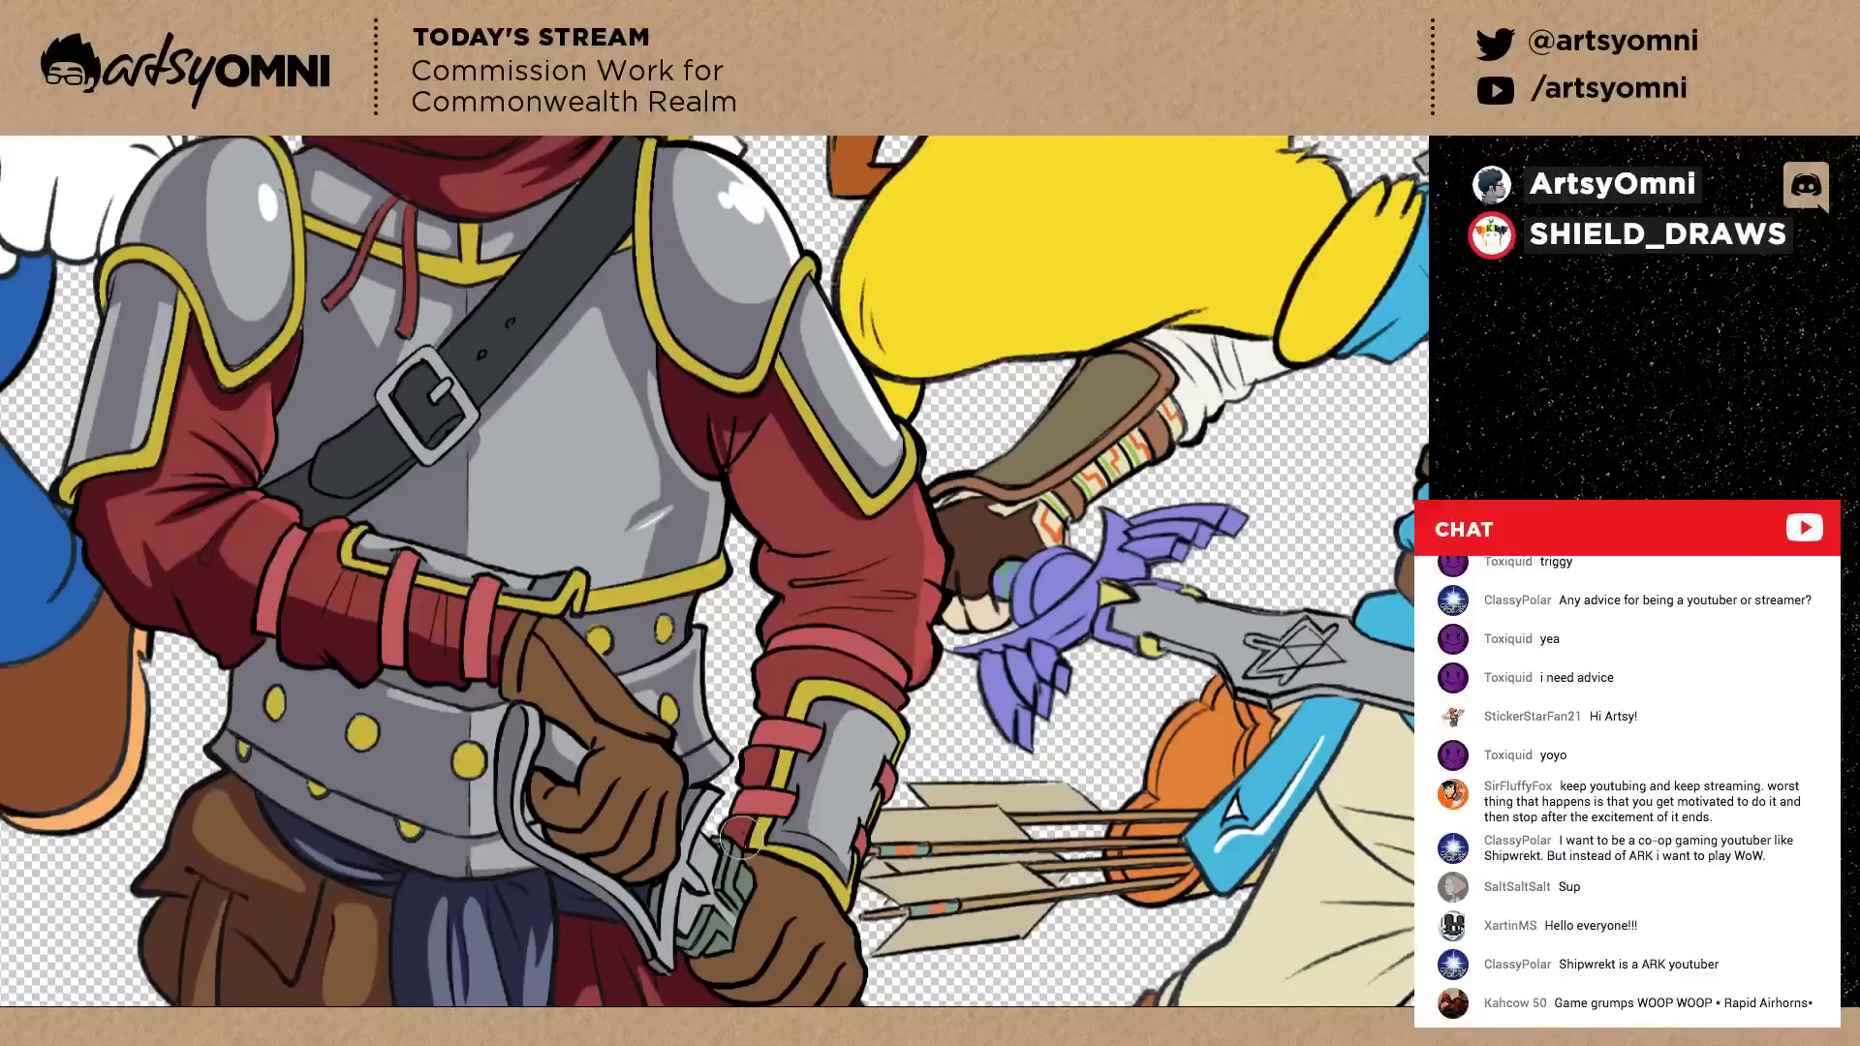
mouse_move(746, 445)
left_mouse_down()
mouse_move(796, 573)
mouse_move(773, 513)
left_mouse_up()
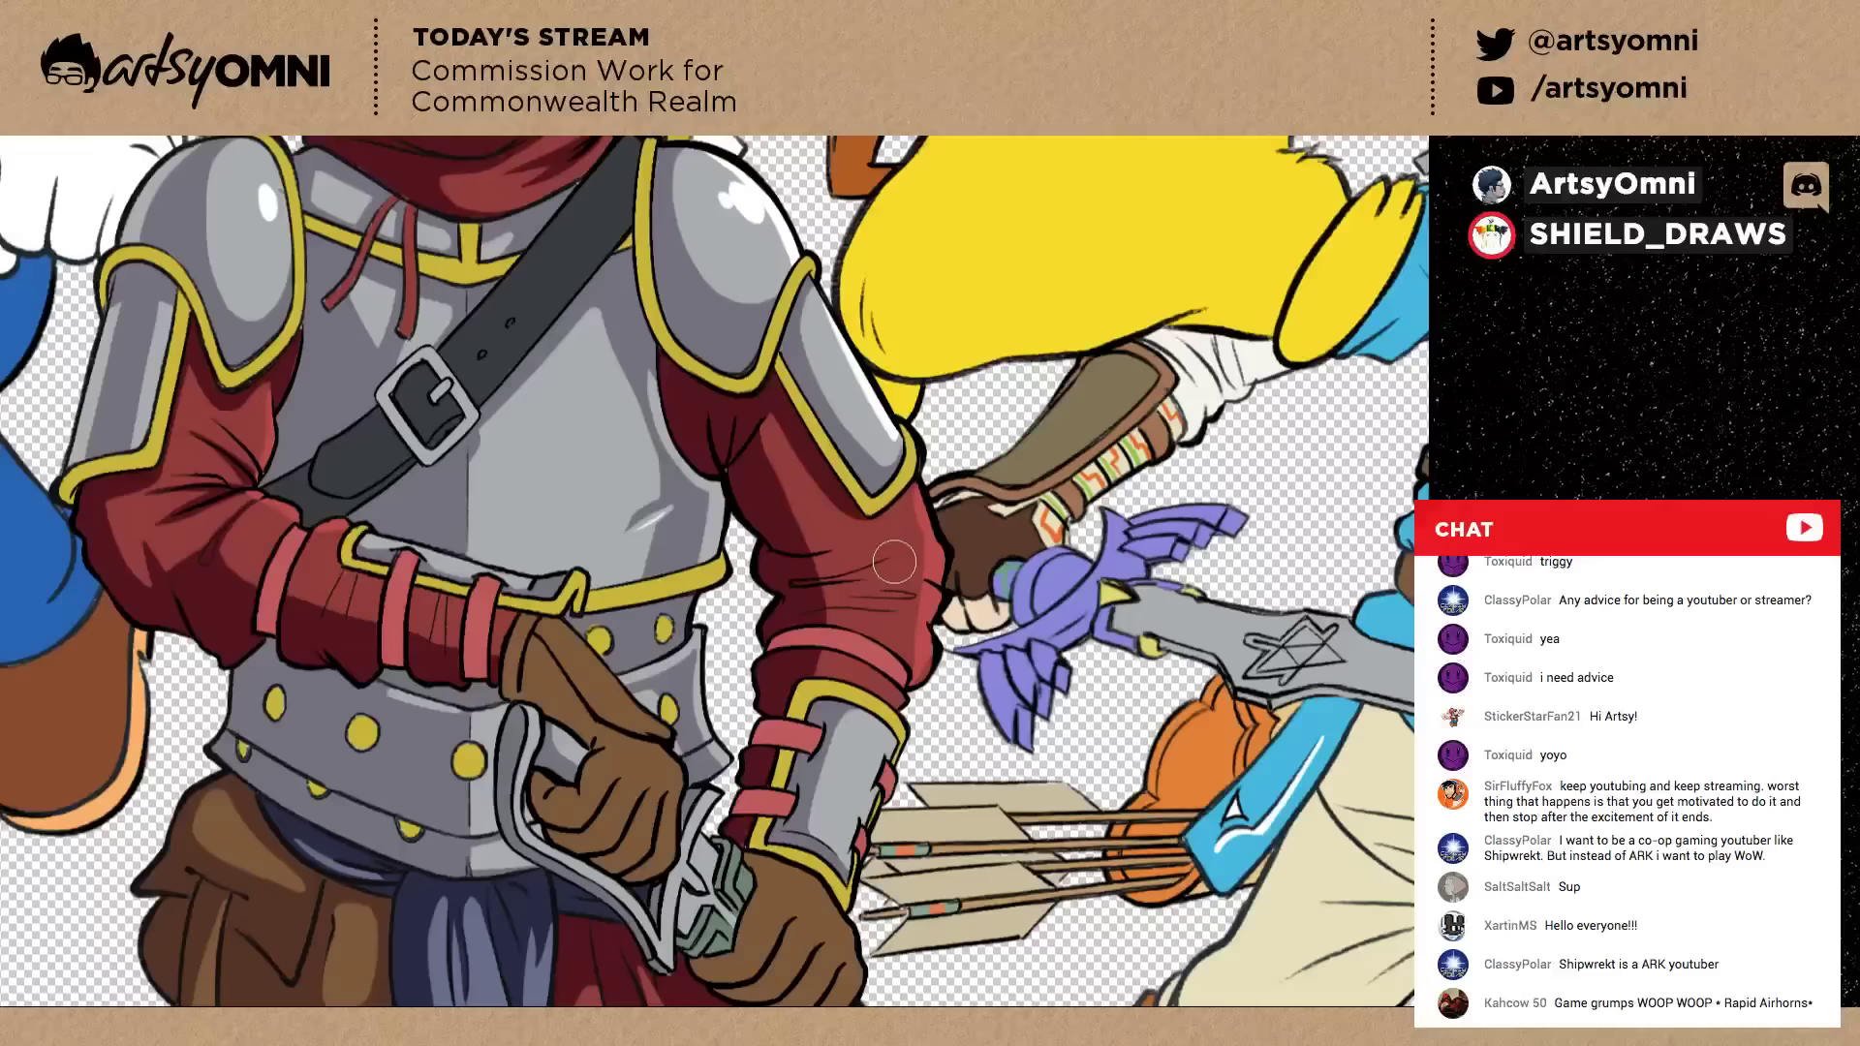
left_click_drag(894, 562, 895, 563)
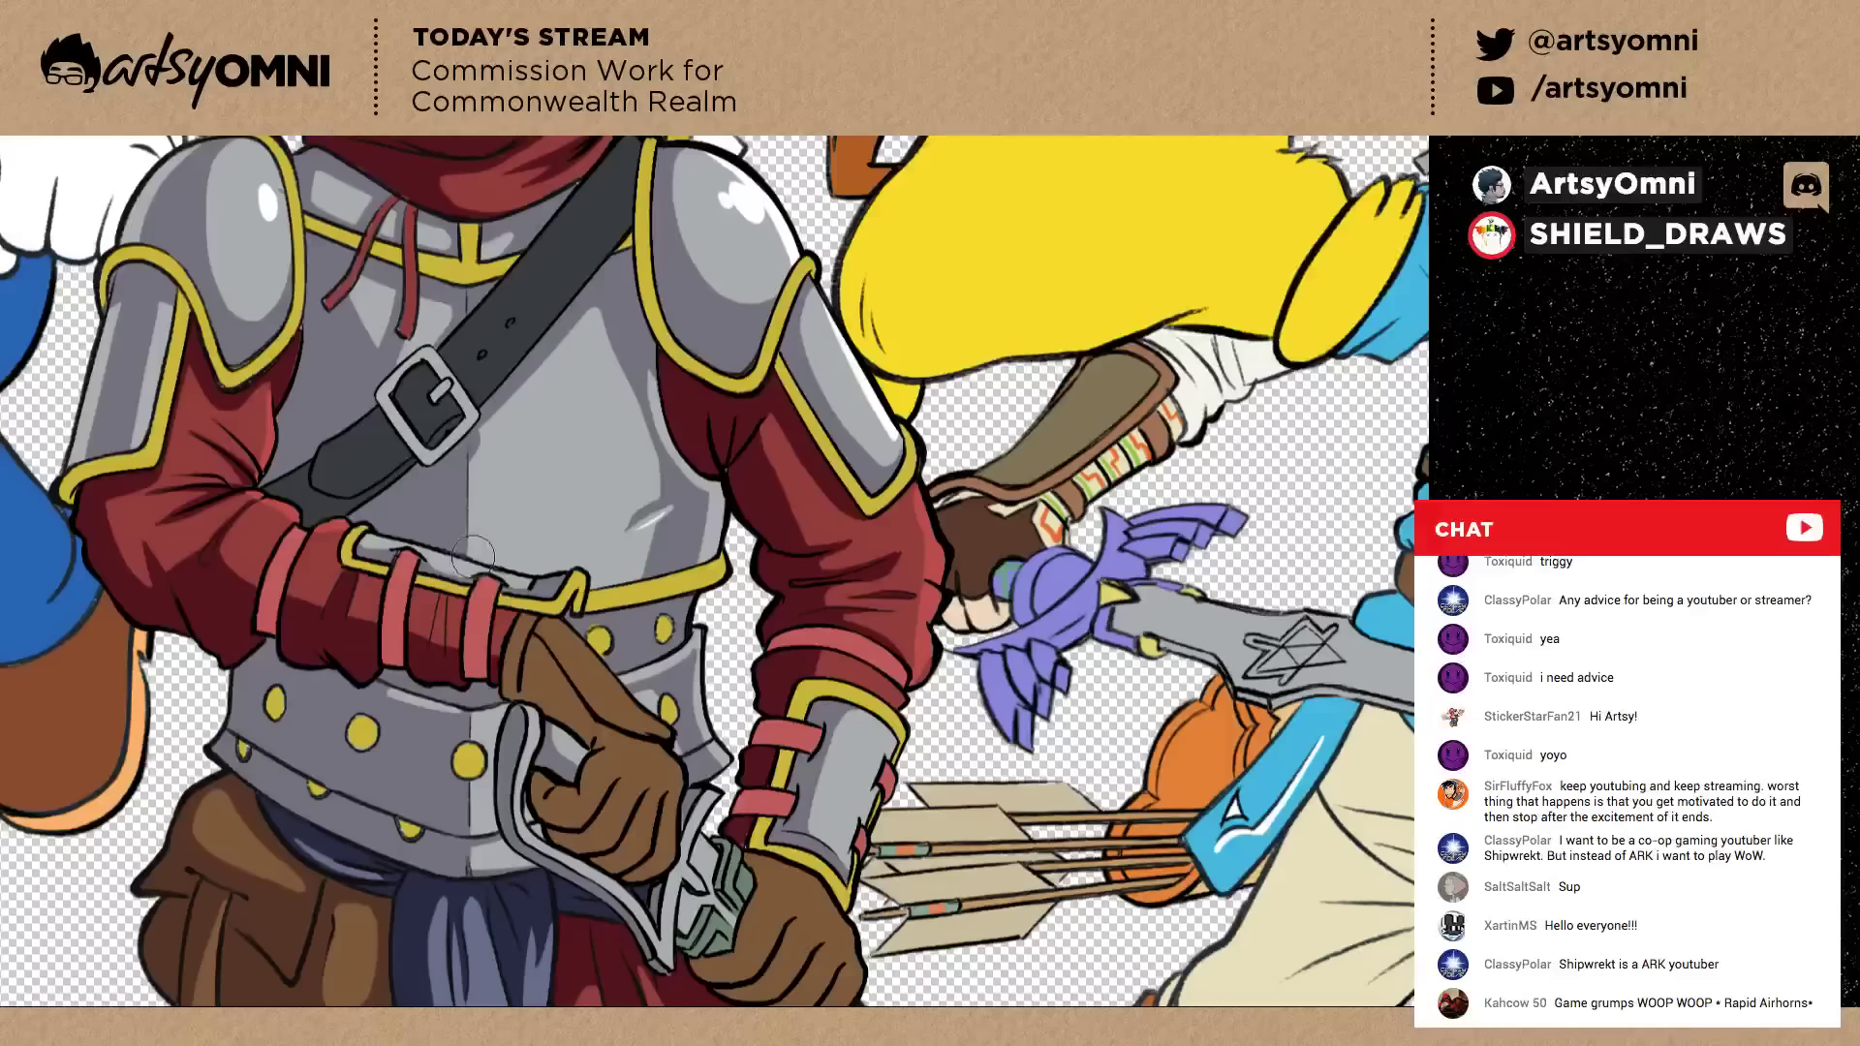
Paint dark red fold shadows on the bent forearm's sleeve between the pink straps.
mouse_move(443, 635)
left_mouse_down()
mouse_move(439, 587)
mouse_move(445, 631)
left_mouse_up()
left_click_drag(370, 566, 435, 601)
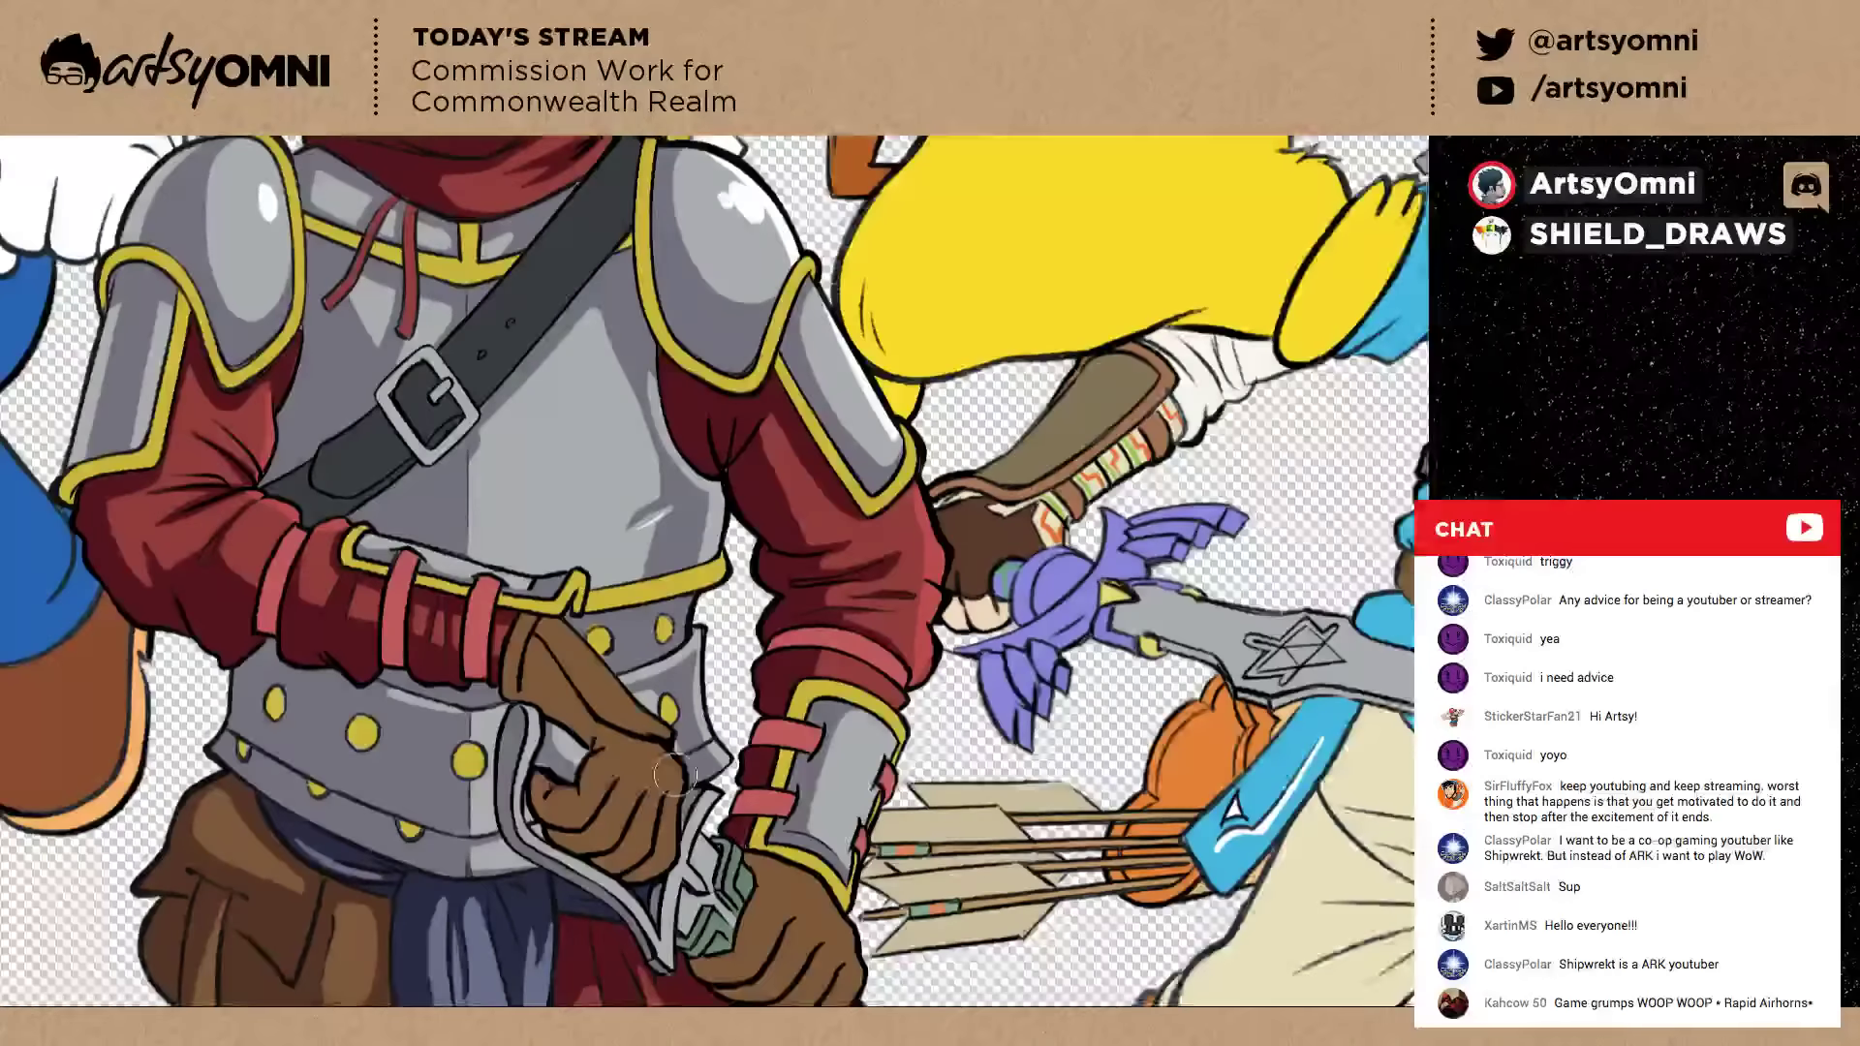
left_click_drag(675, 775, 724, 795)
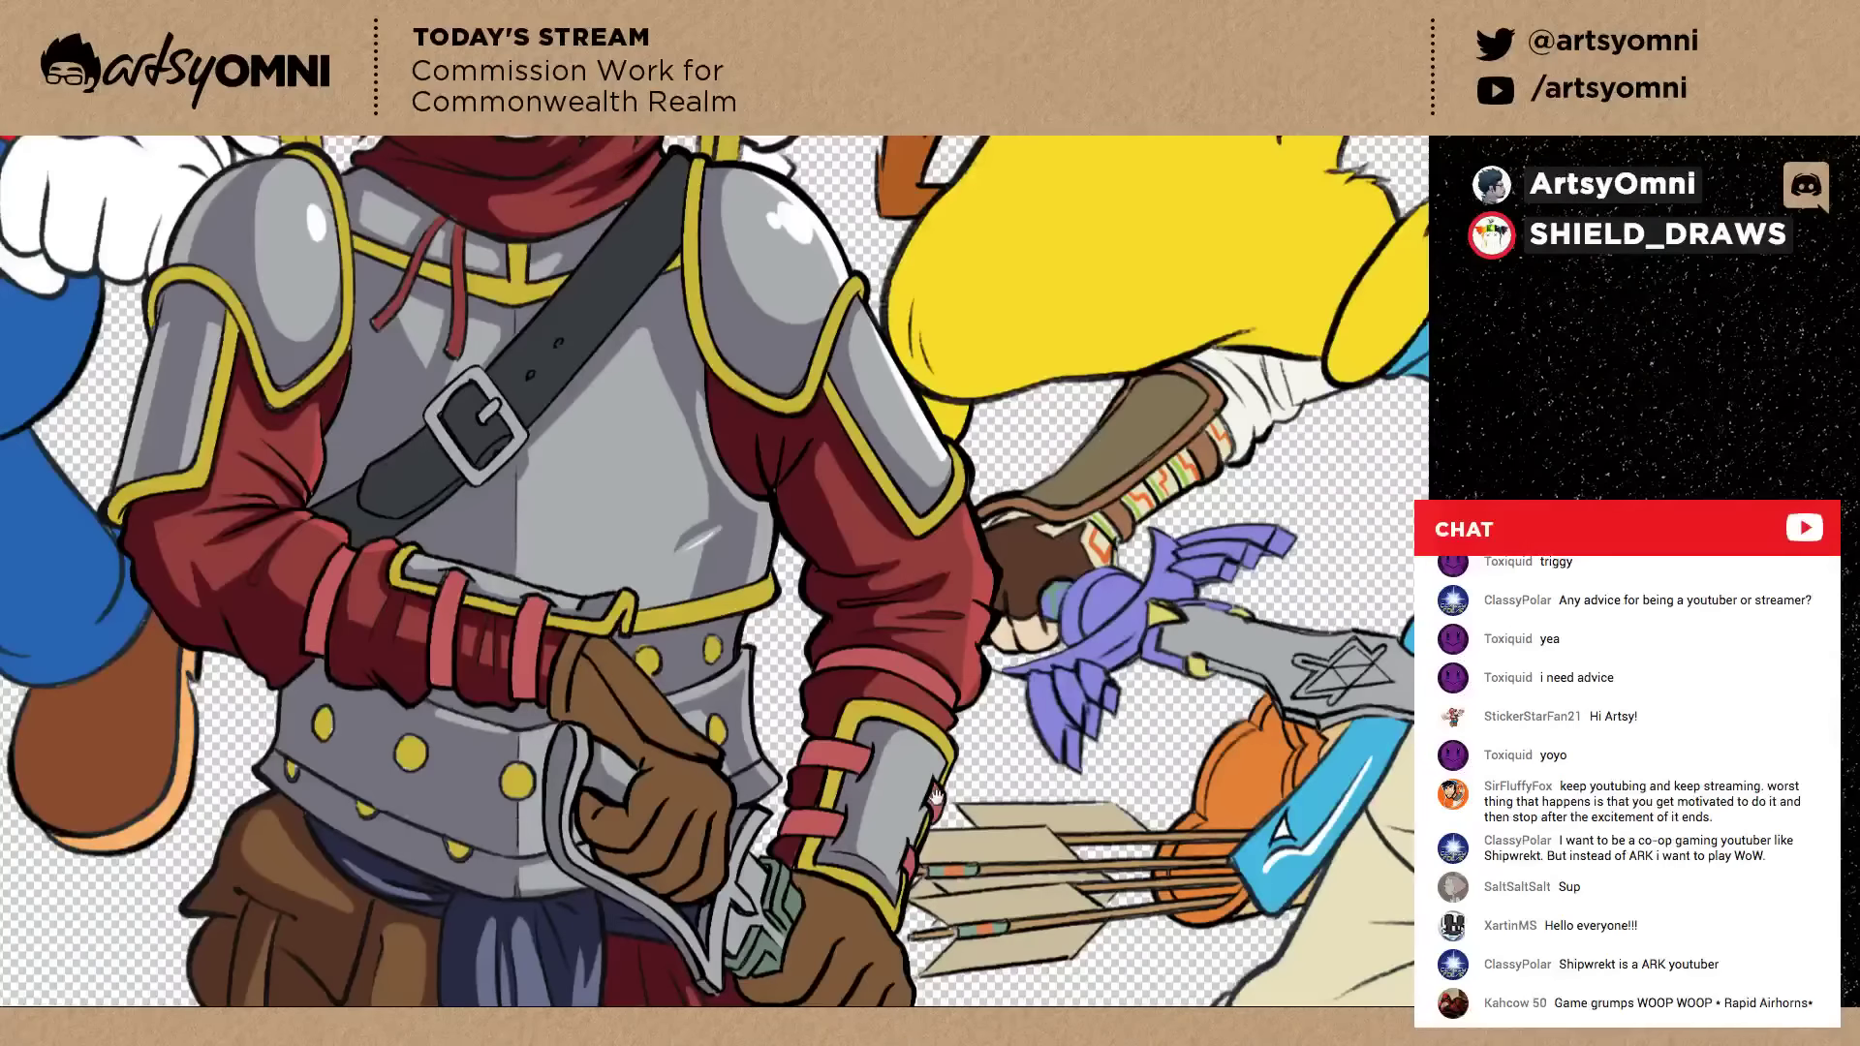
Shade the folds of the knight's grey trouser leg below the pouch side of the skirt, undoing the first stroke under the hem.
scroll(717, 579, "up", 2)
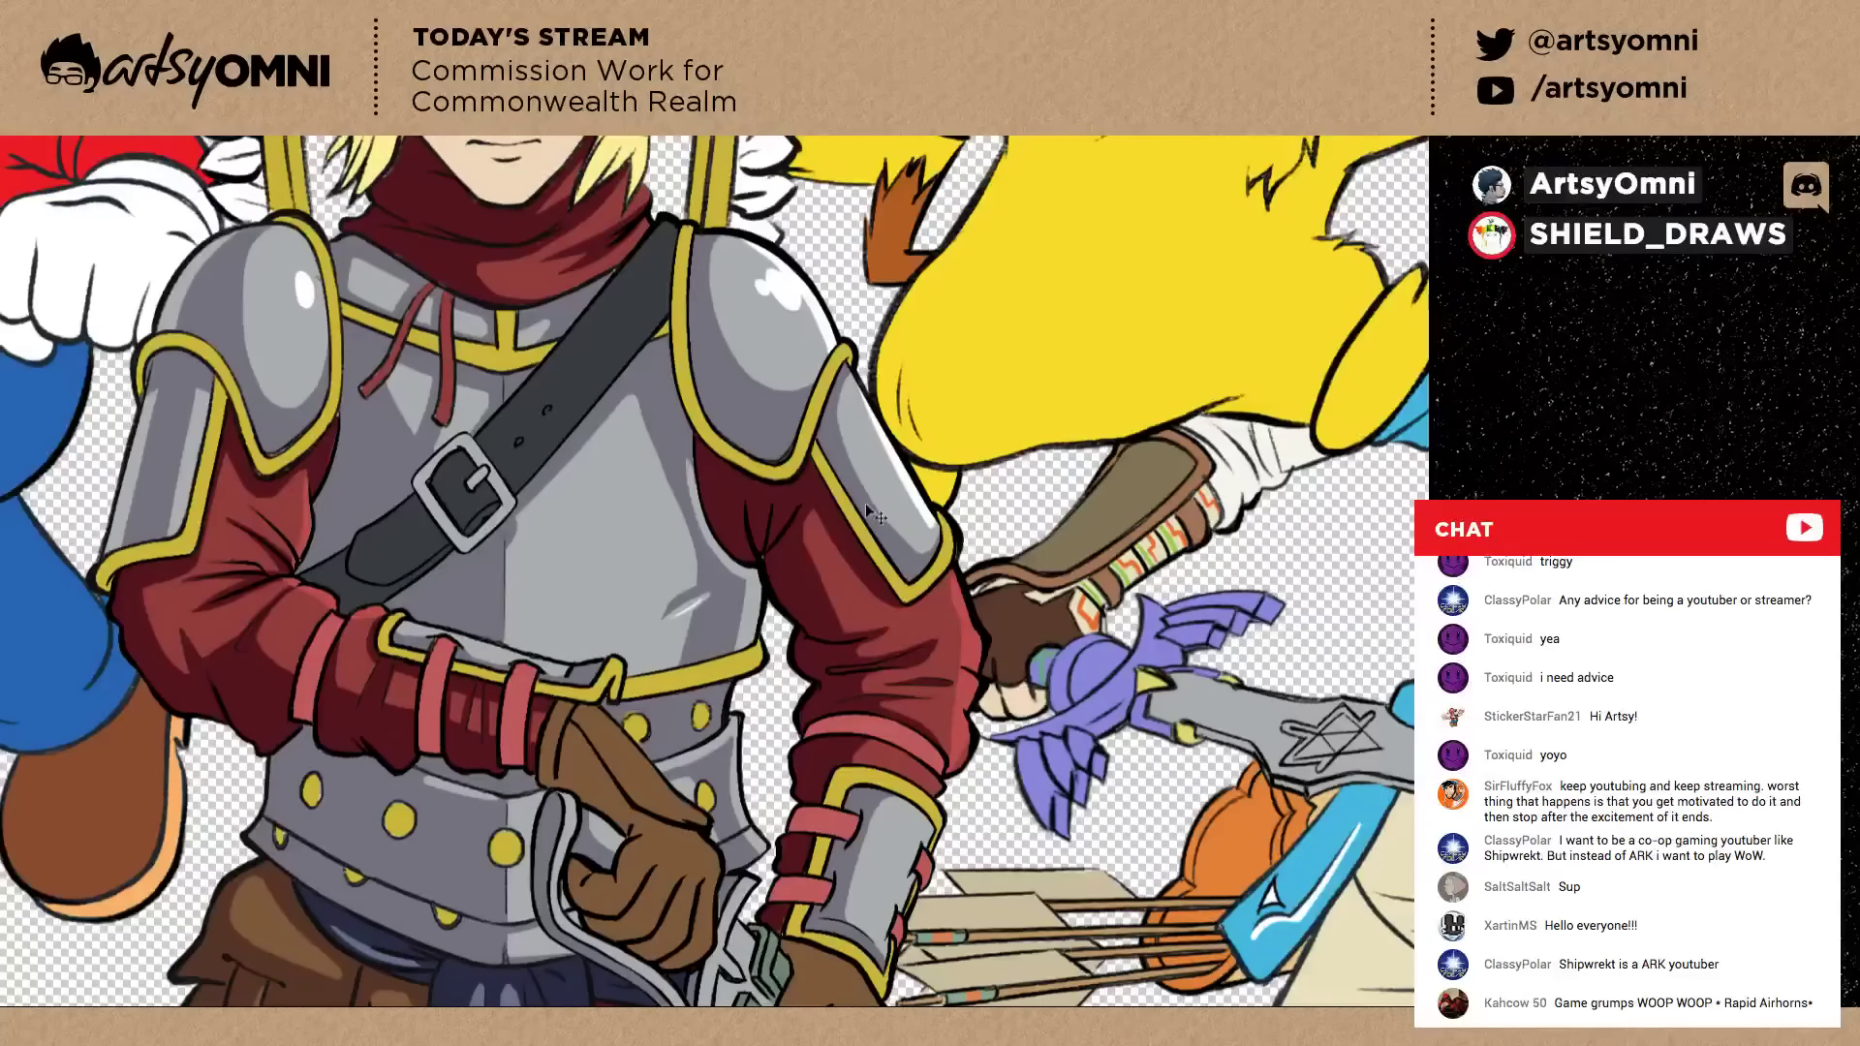
left_click_drag(864, 785, 935, 583)
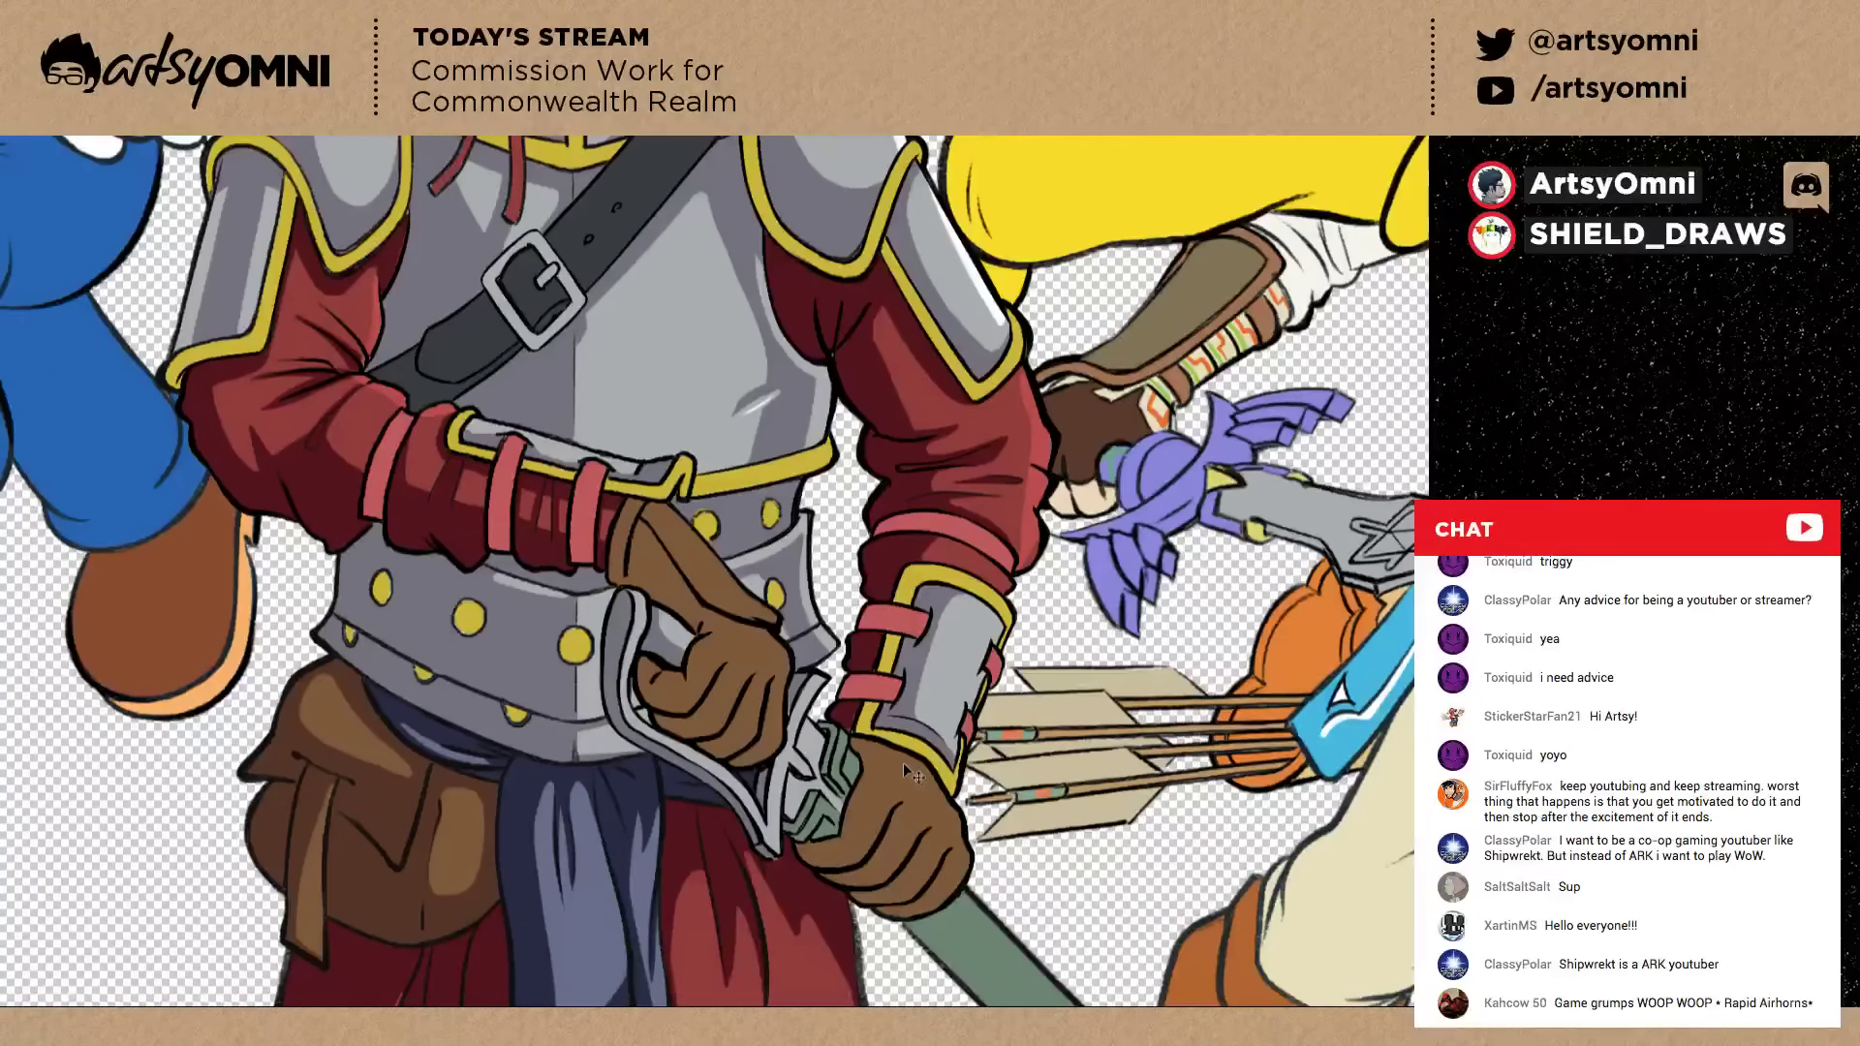
key("ctrl+minus")
key("ctrl+minus")
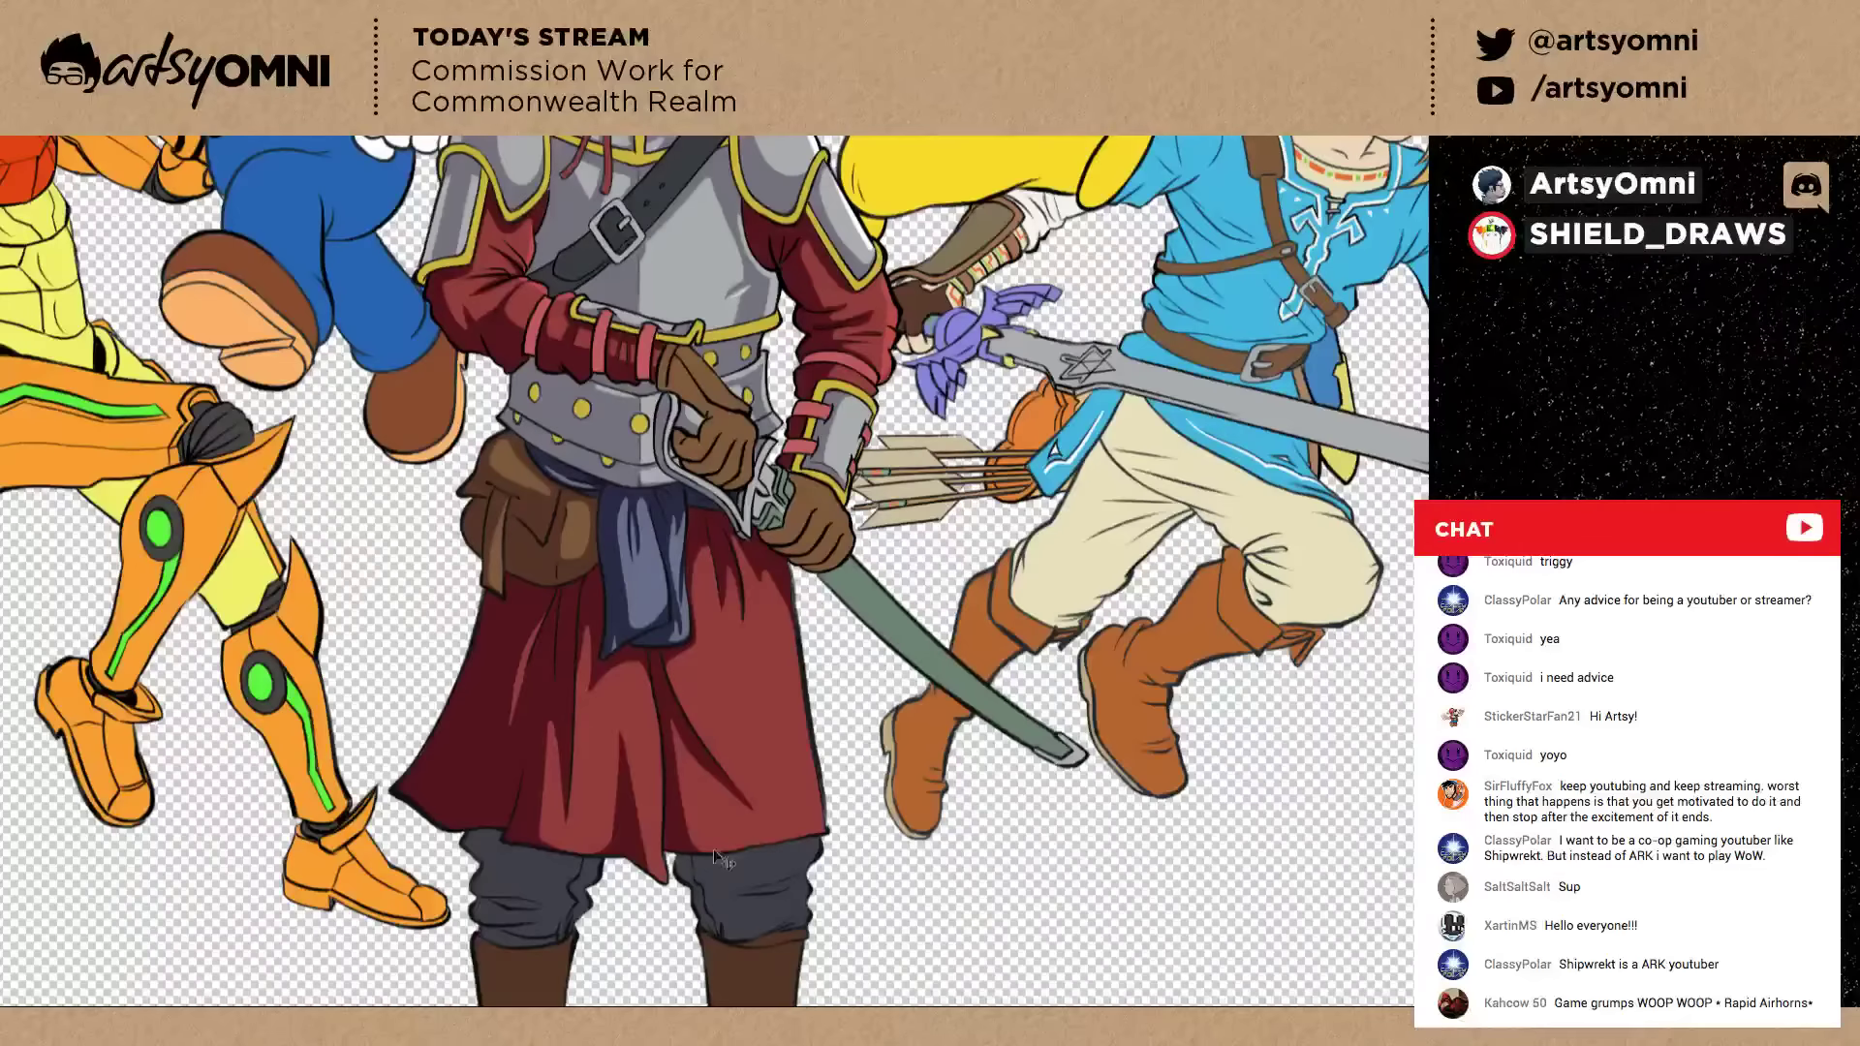
scroll(713, 848, "up", 2)
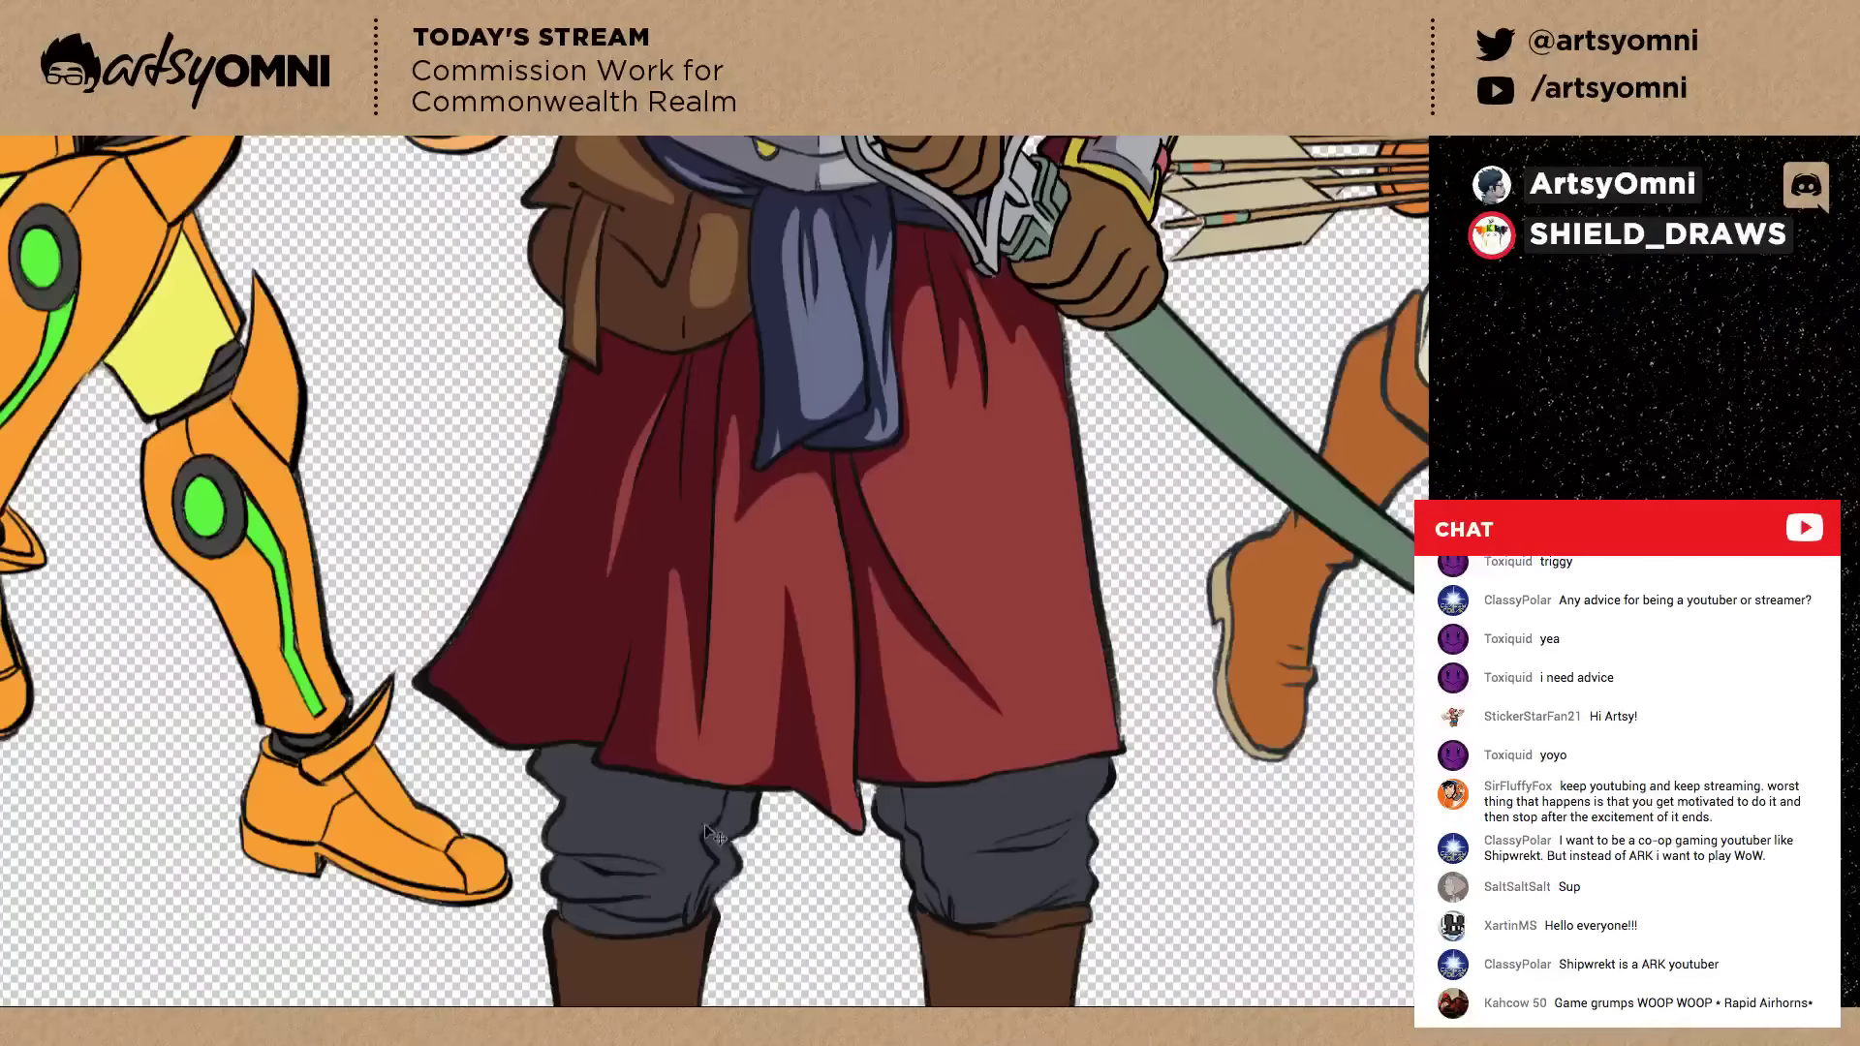
left_click_drag(605, 783, 750, 802)
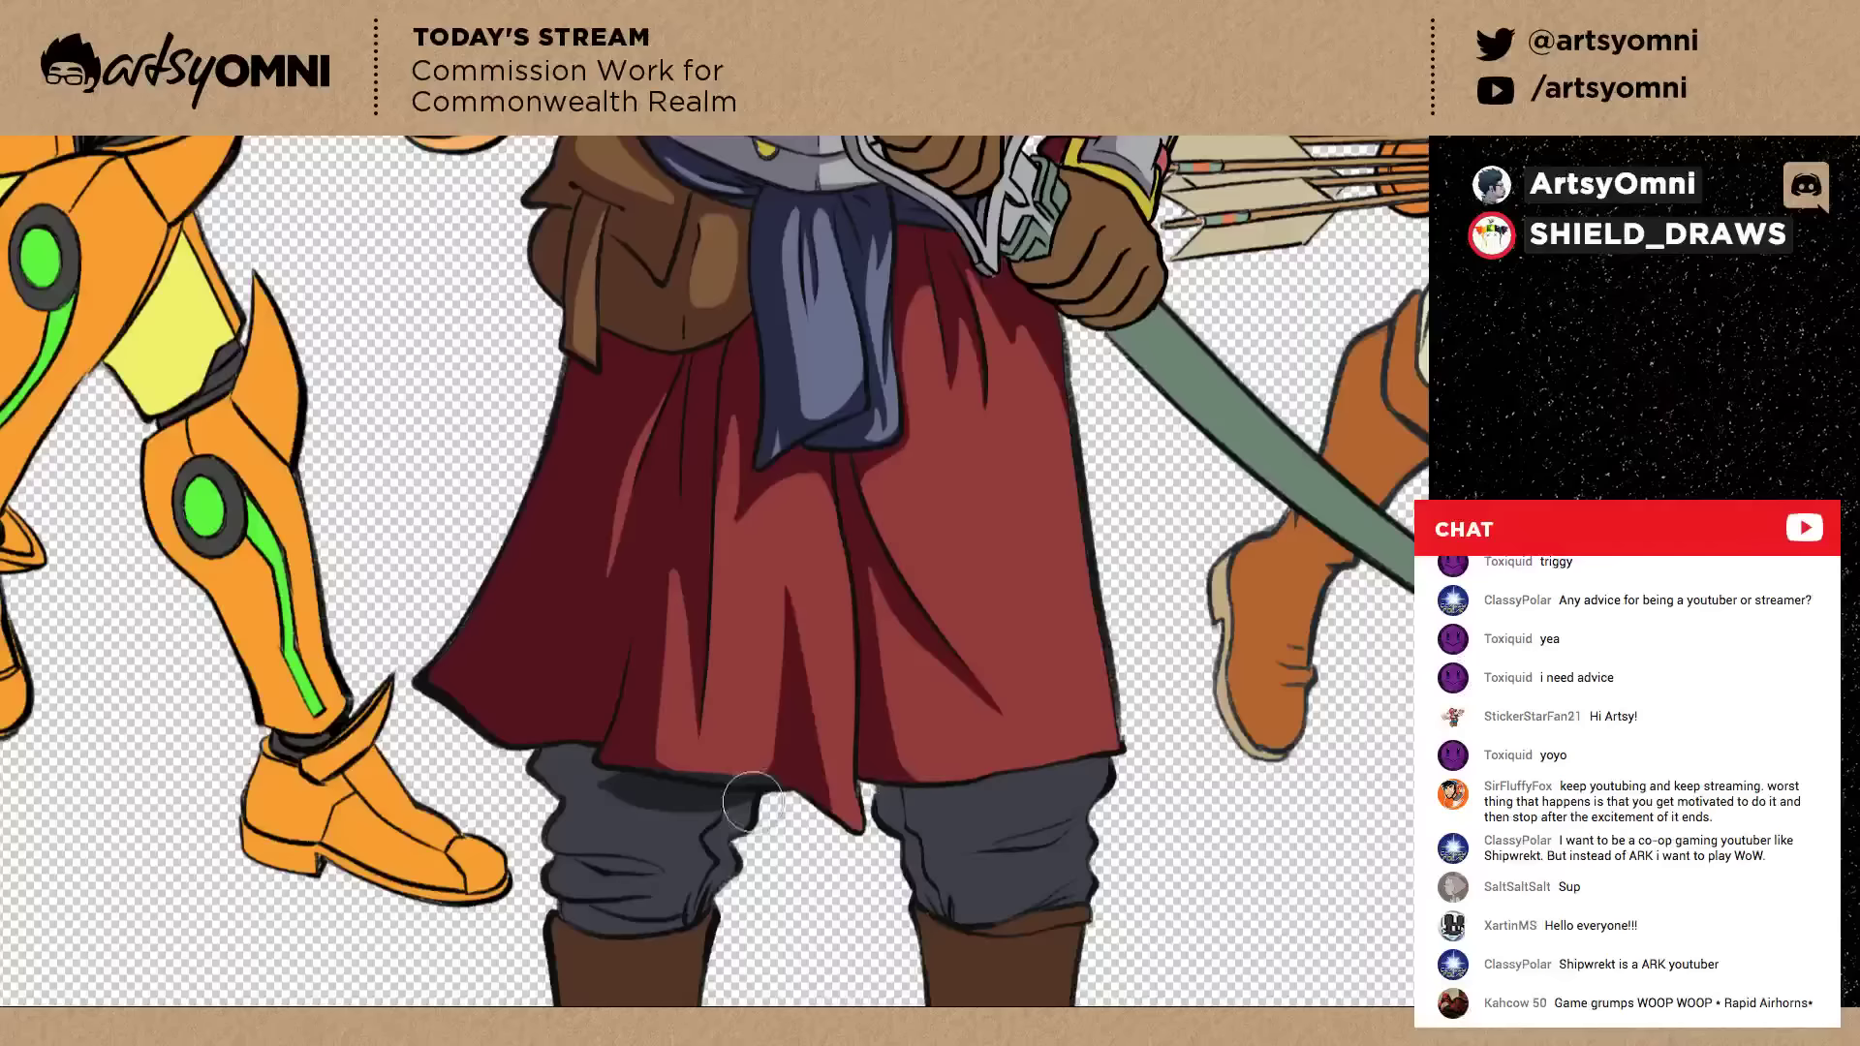
key("ctrl+z")
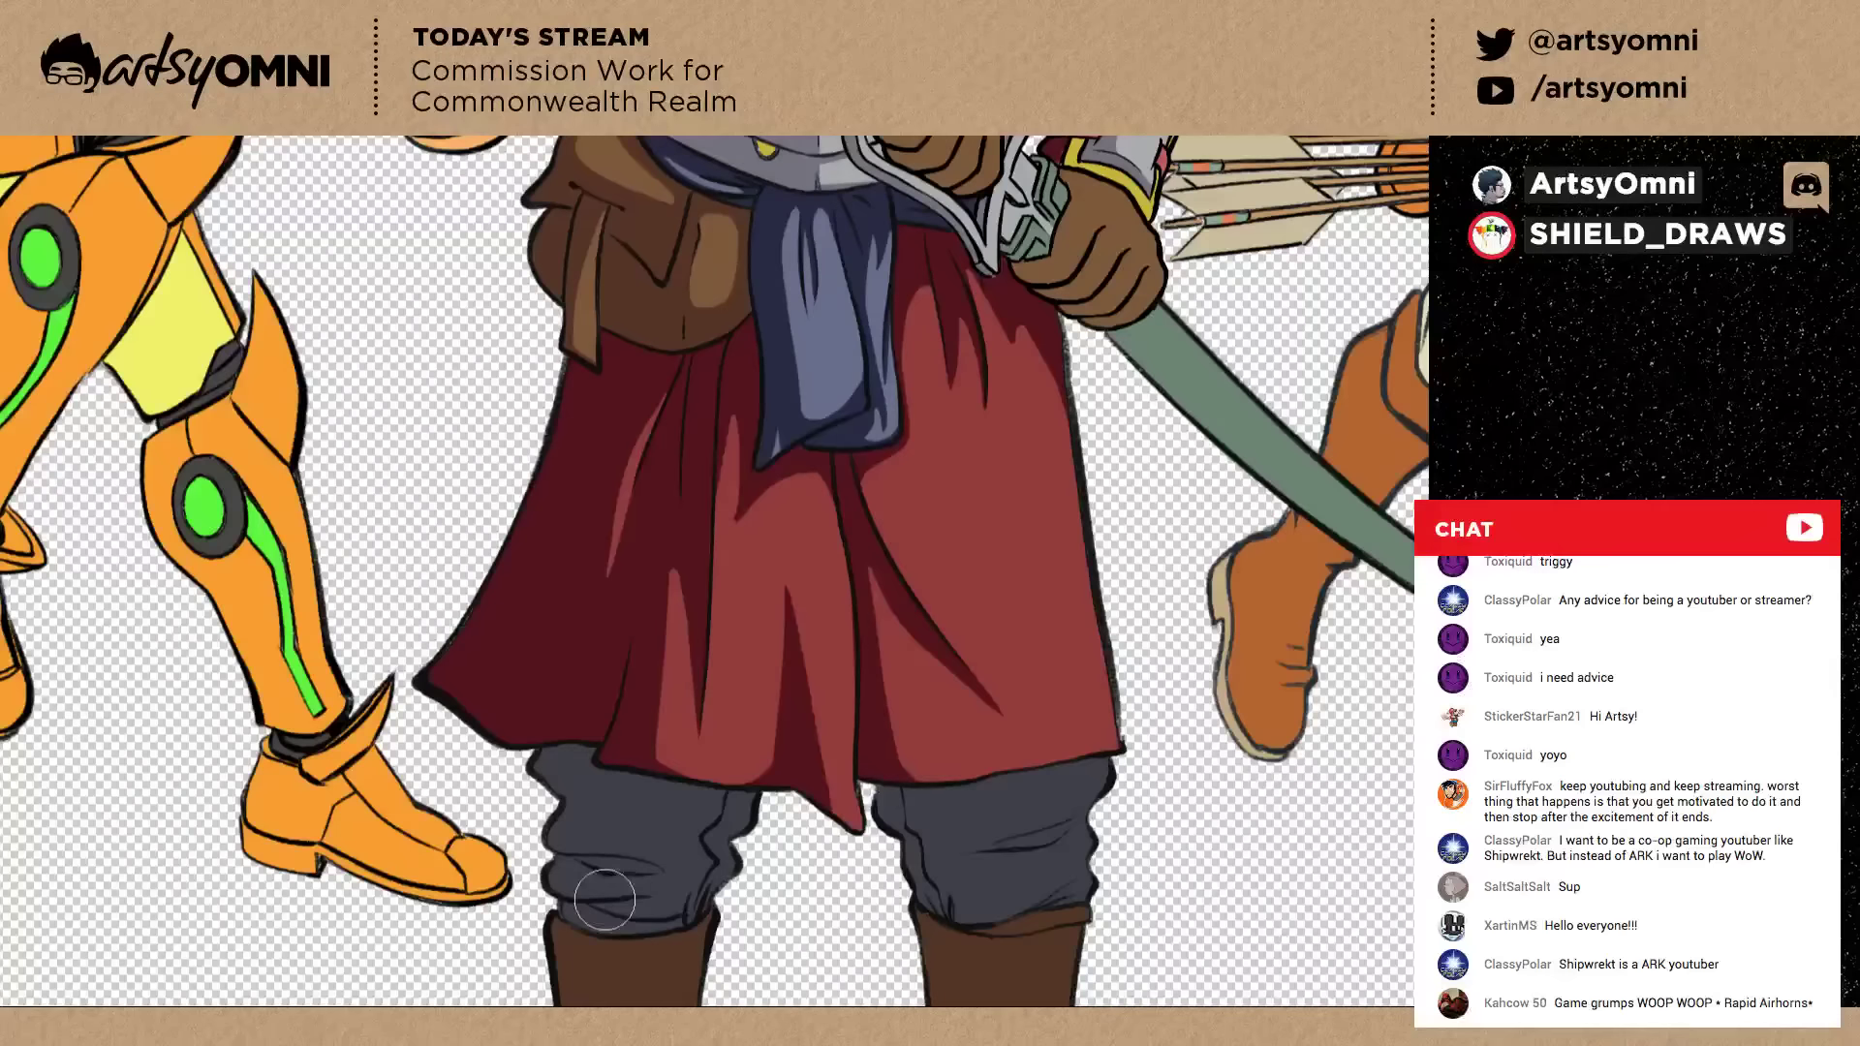
left_click_drag(659, 869, 591, 861)
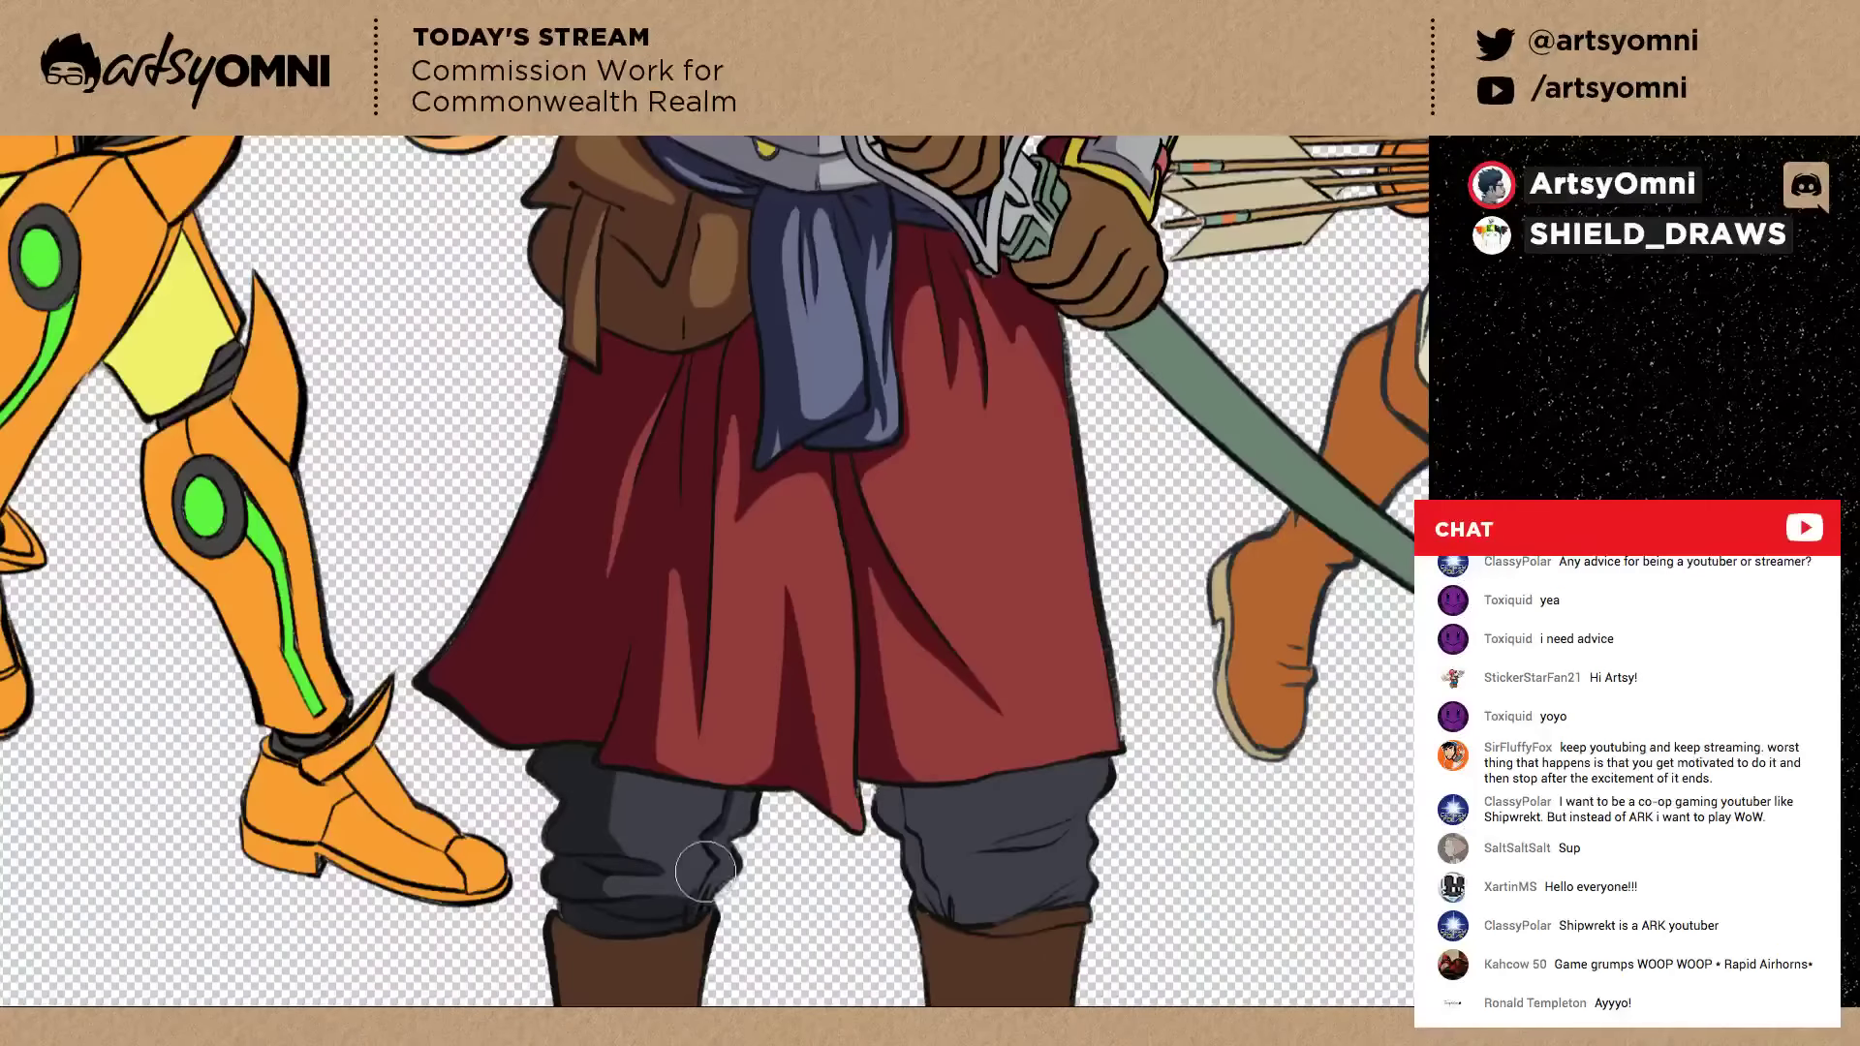
Shade the folds of the other grey trouser leg and refine the light and dark areas on both legs.
left_click_drag(860, 894, 719, 801)
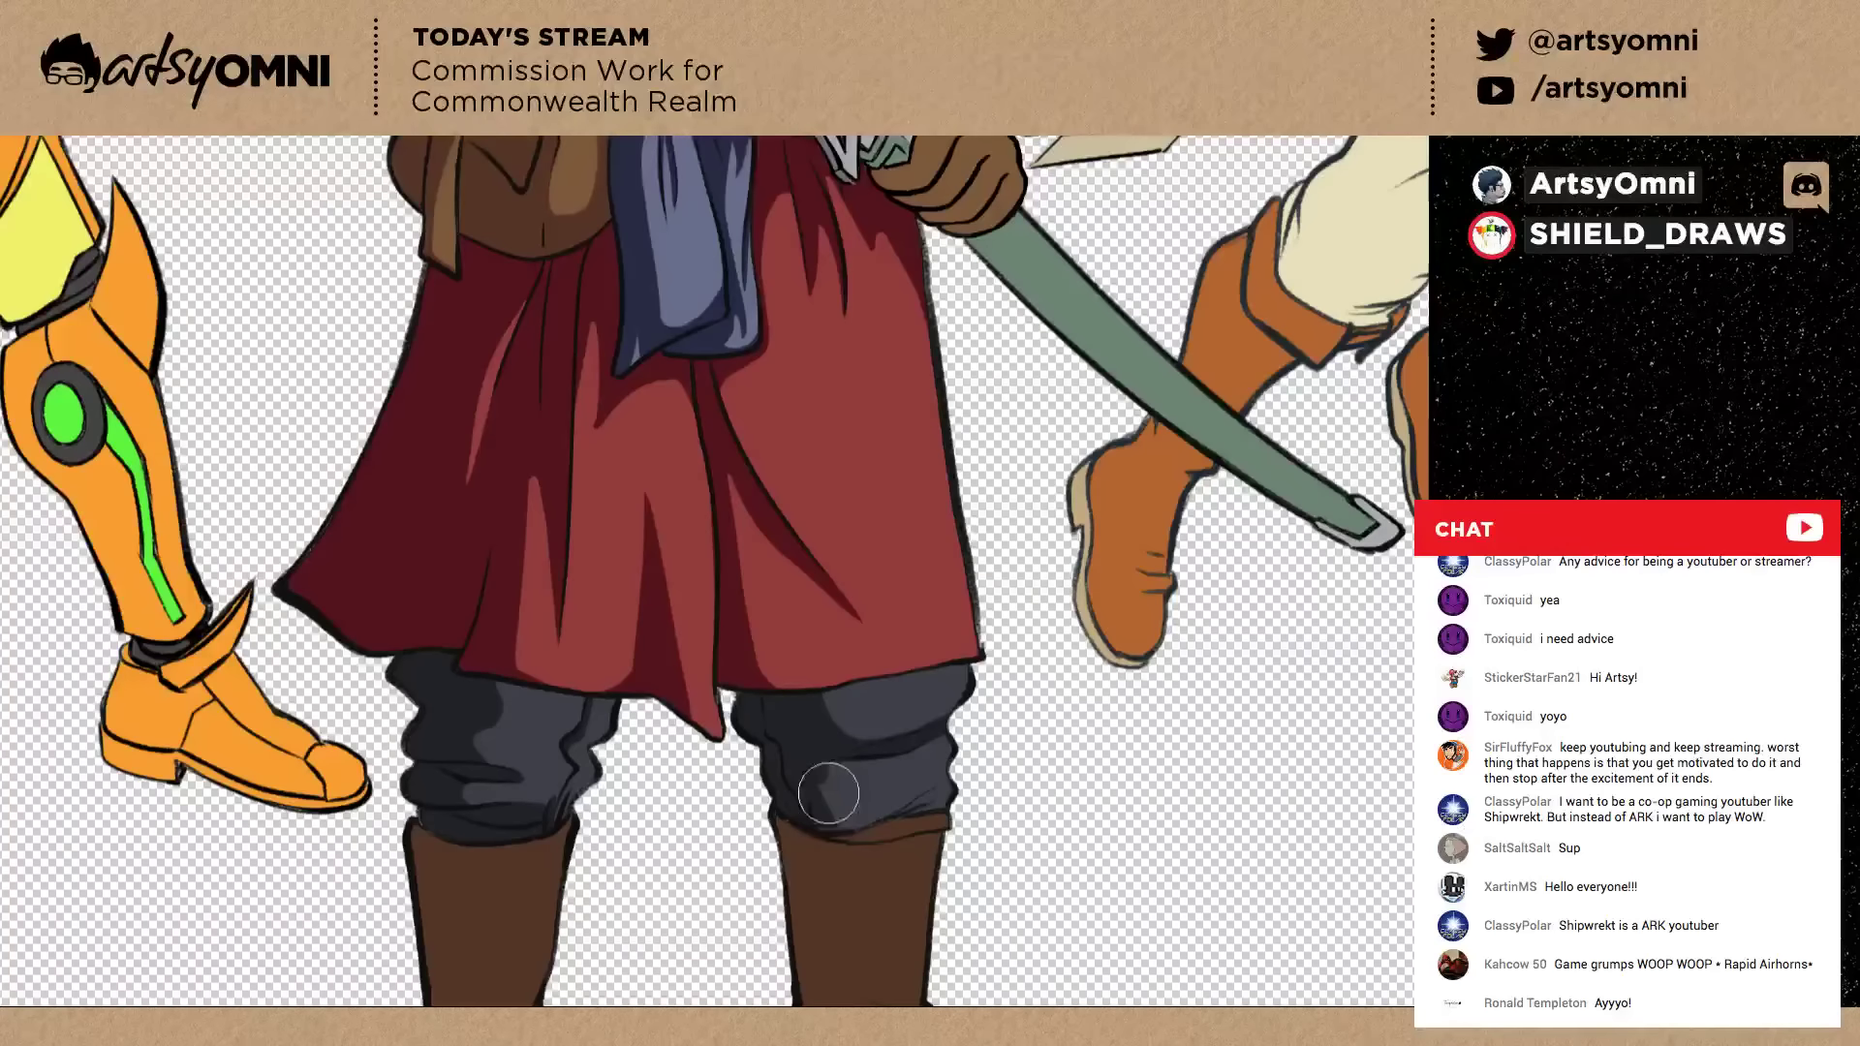
left_click_drag(828, 793, 848, 832)
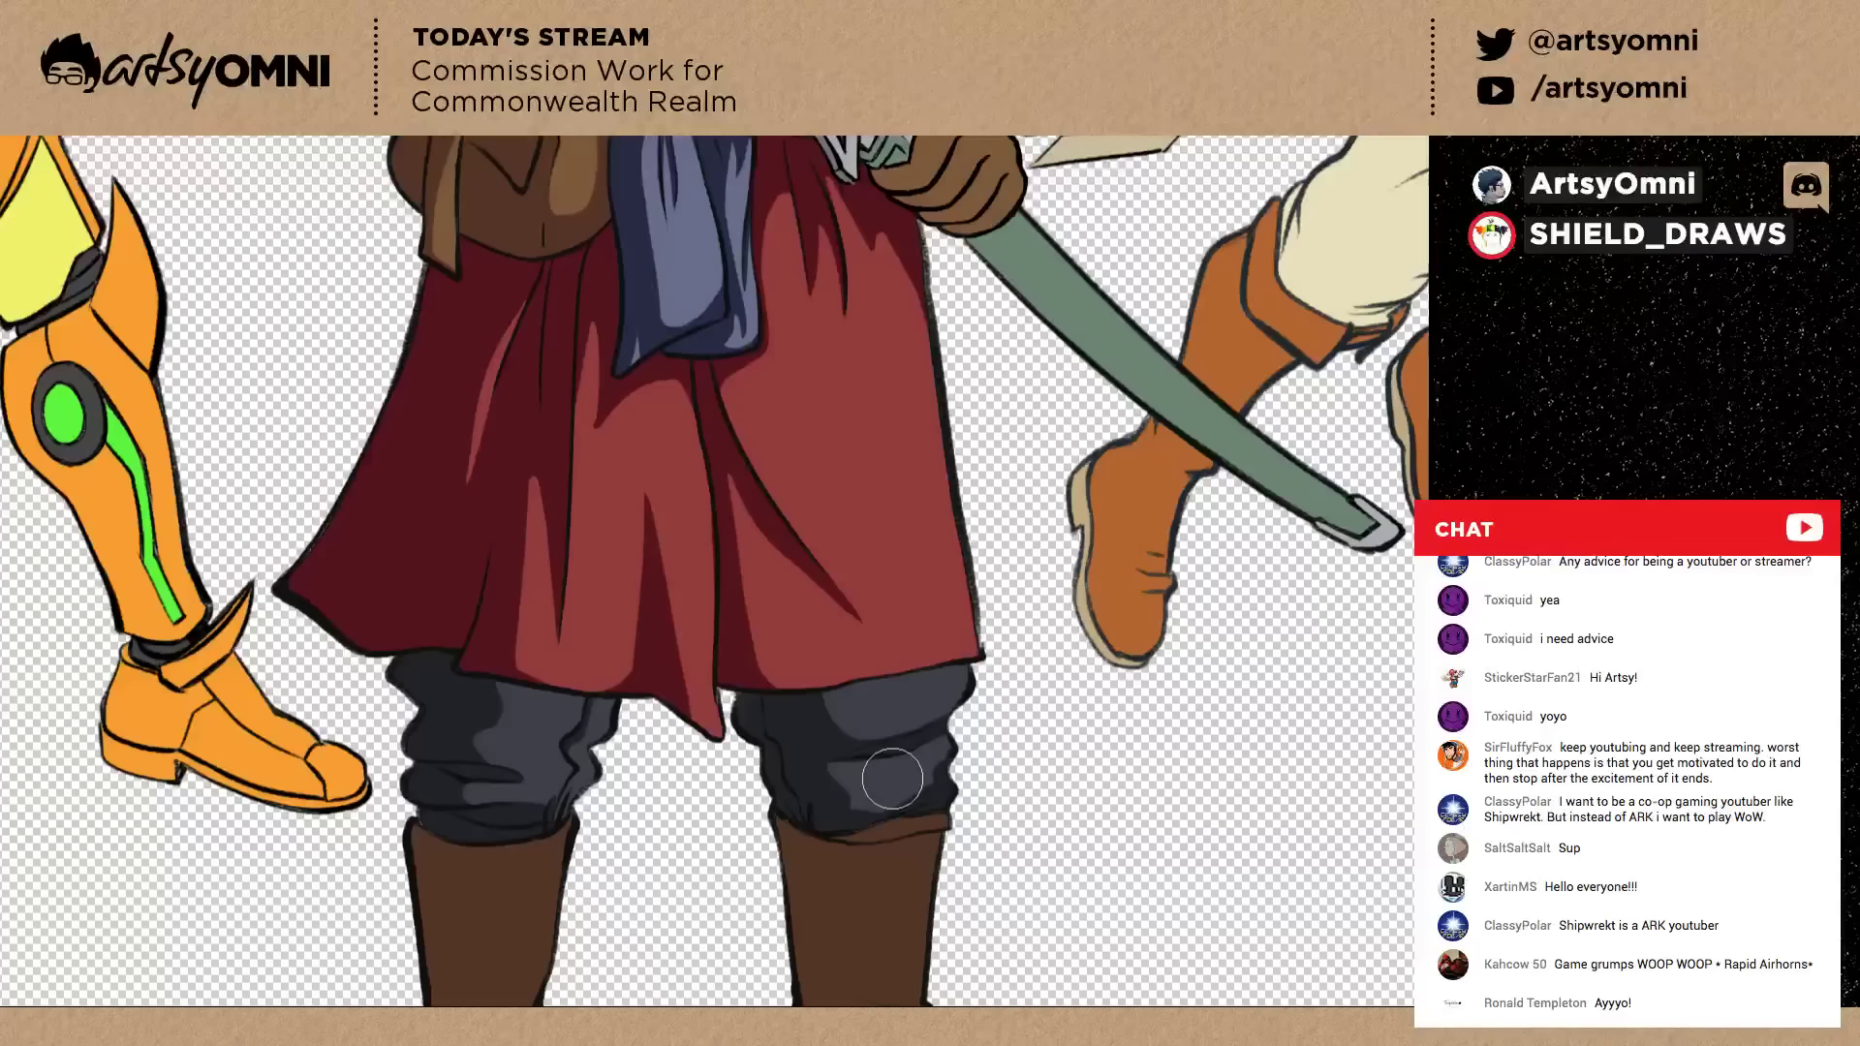
scroll(599, 765, "up", 2)
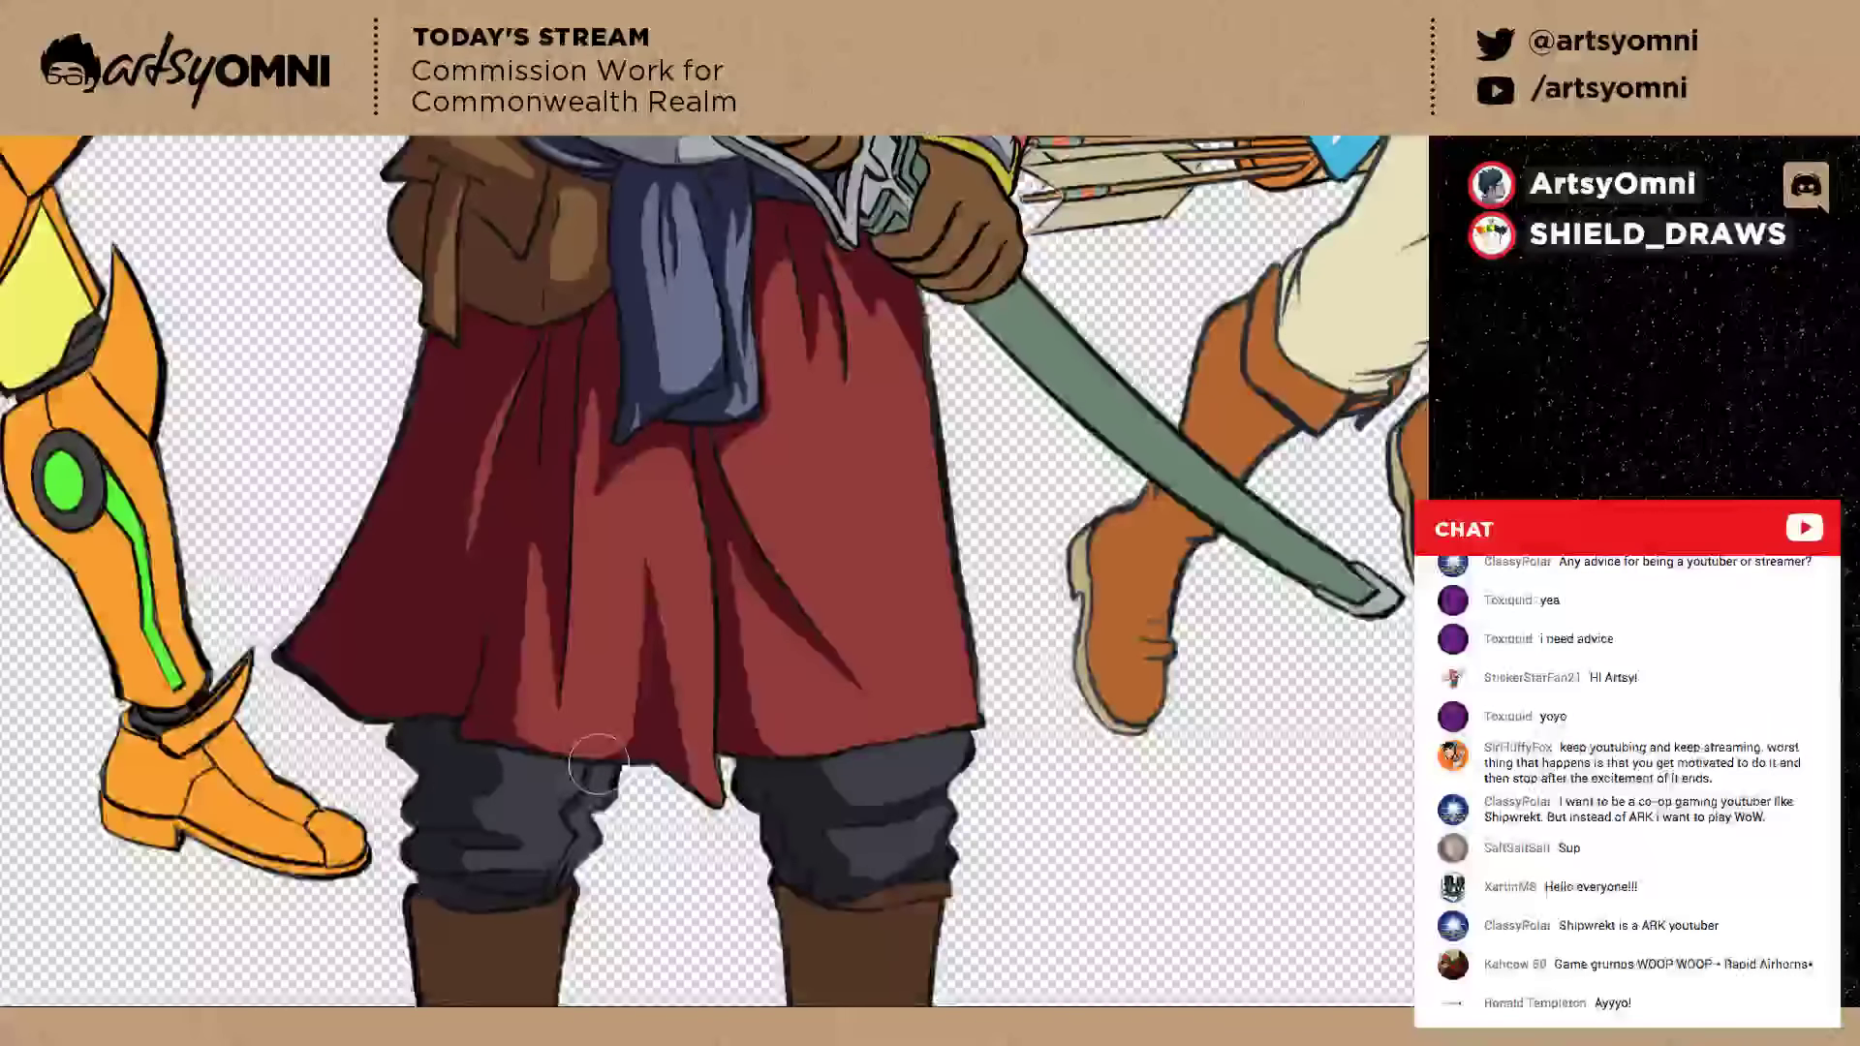
scroll(599, 764, "up", 1)
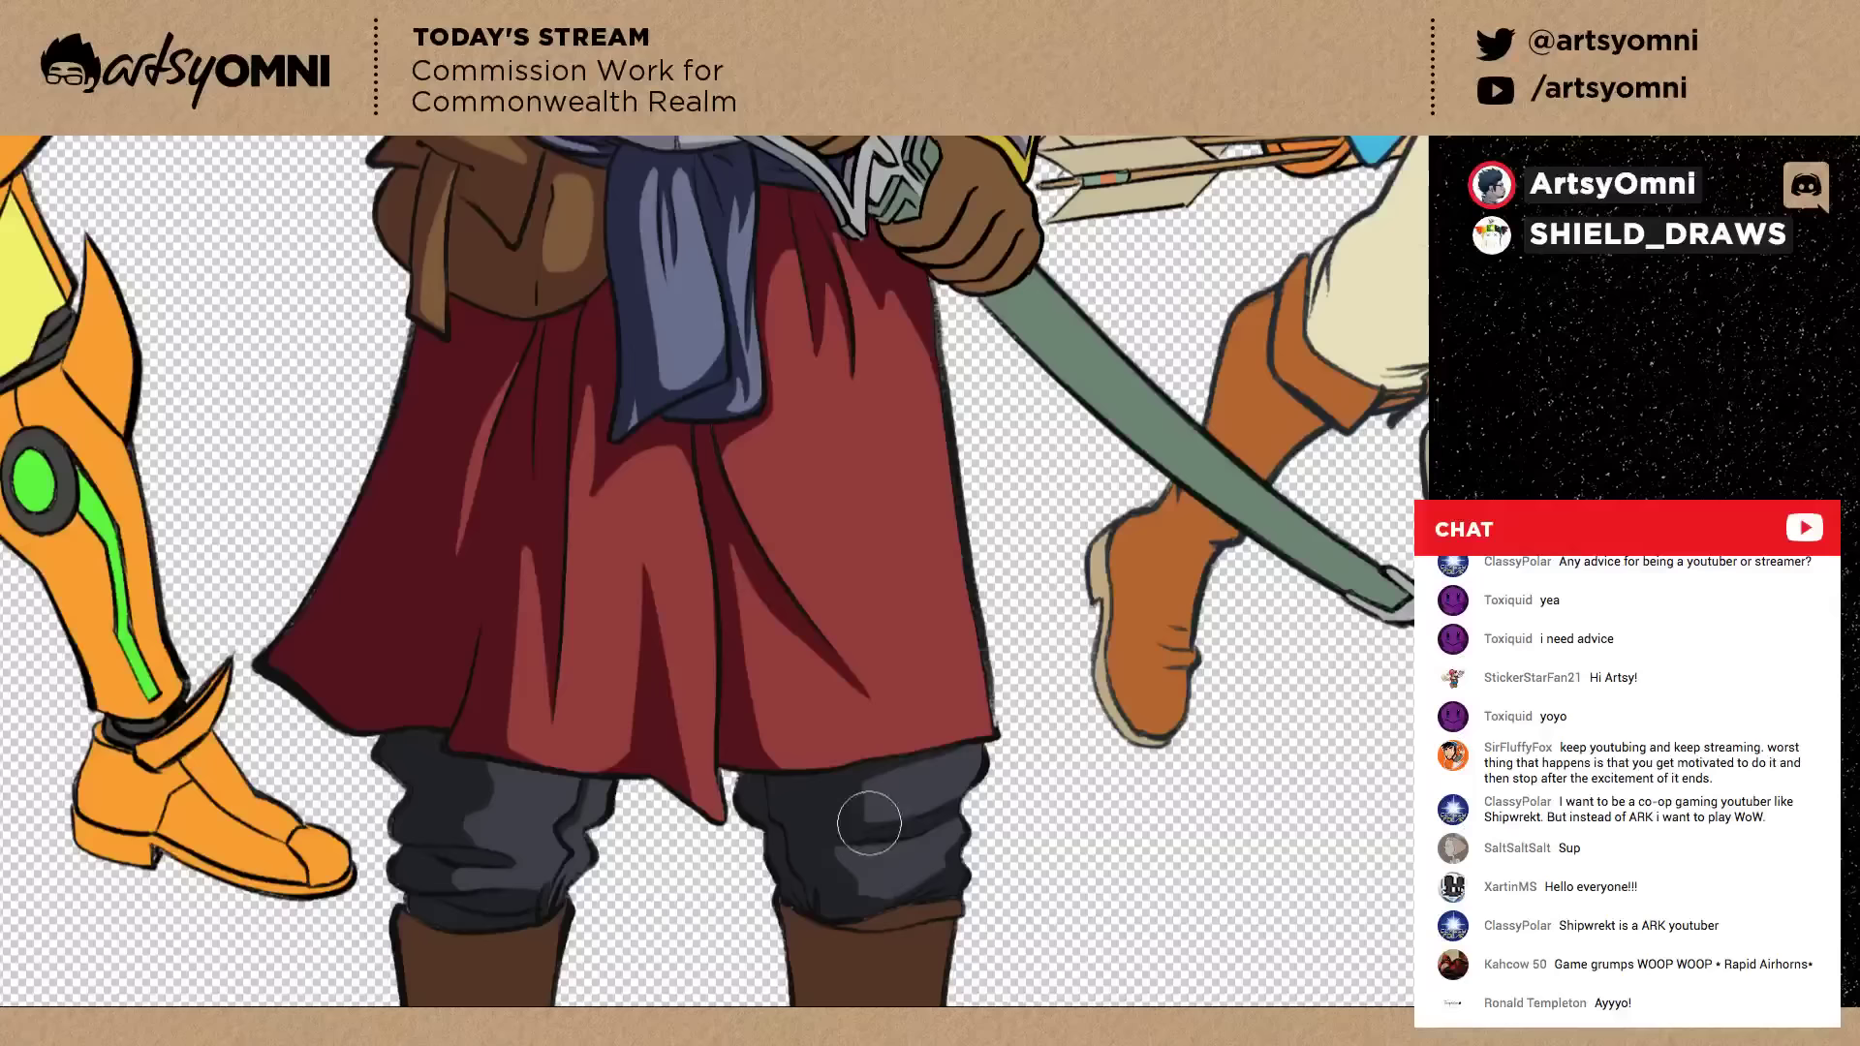
left_click_drag(494, 748, 639, 766)
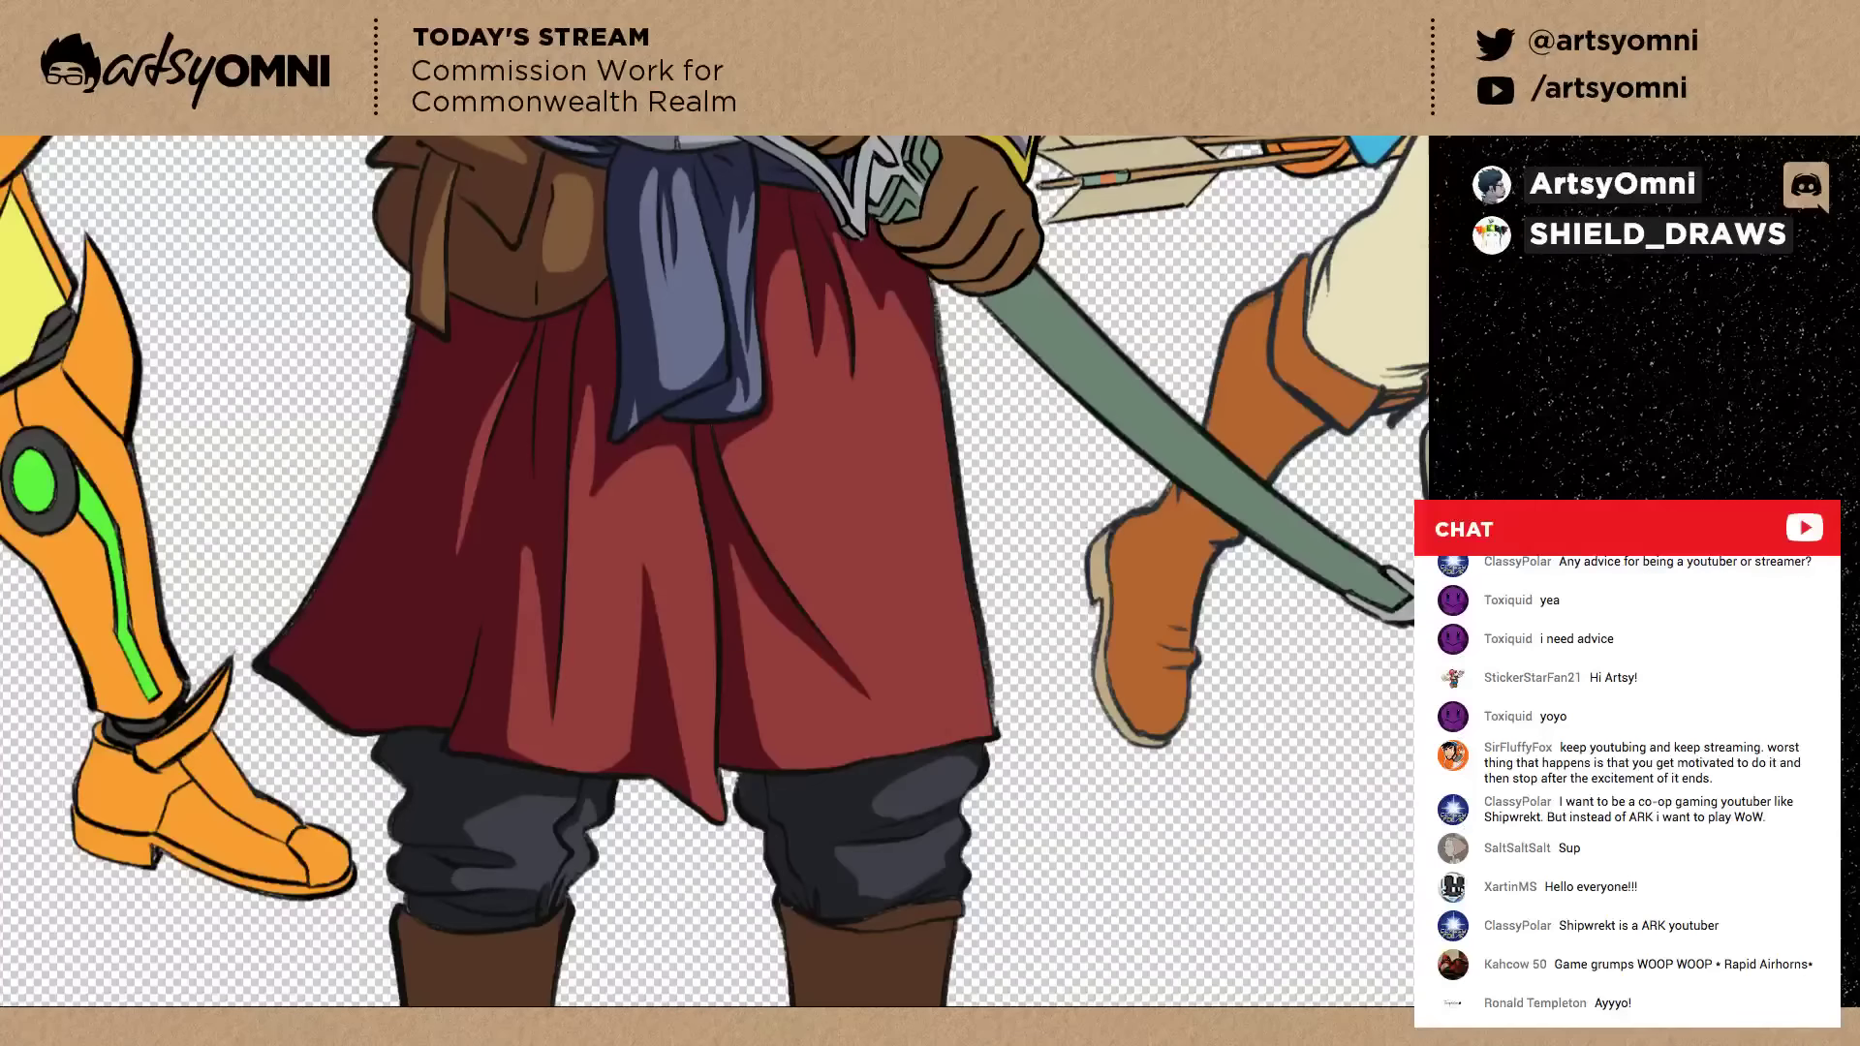
mouse_move(832, 773)
left_mouse_down()
mouse_move(794, 869)
mouse_move(795, 646)
left_mouse_up()
key("ctrl+minus")
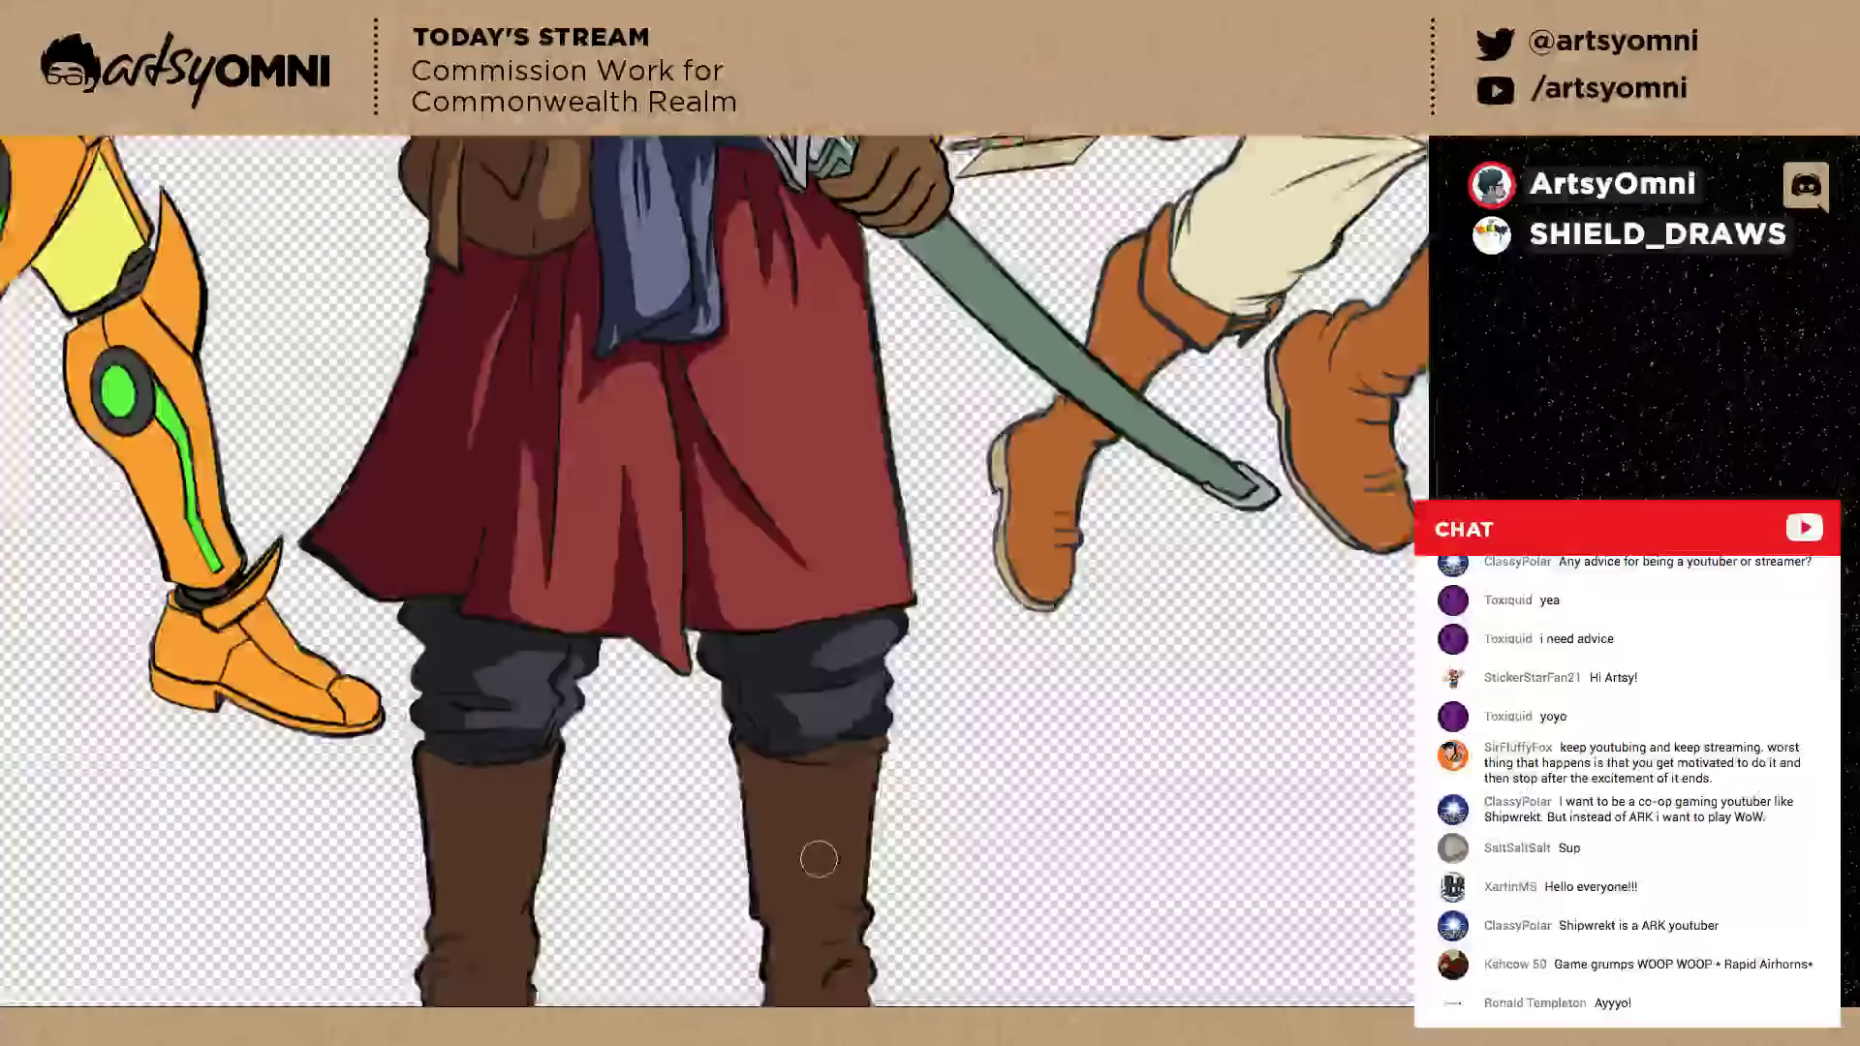
key("ctrl+Tab")
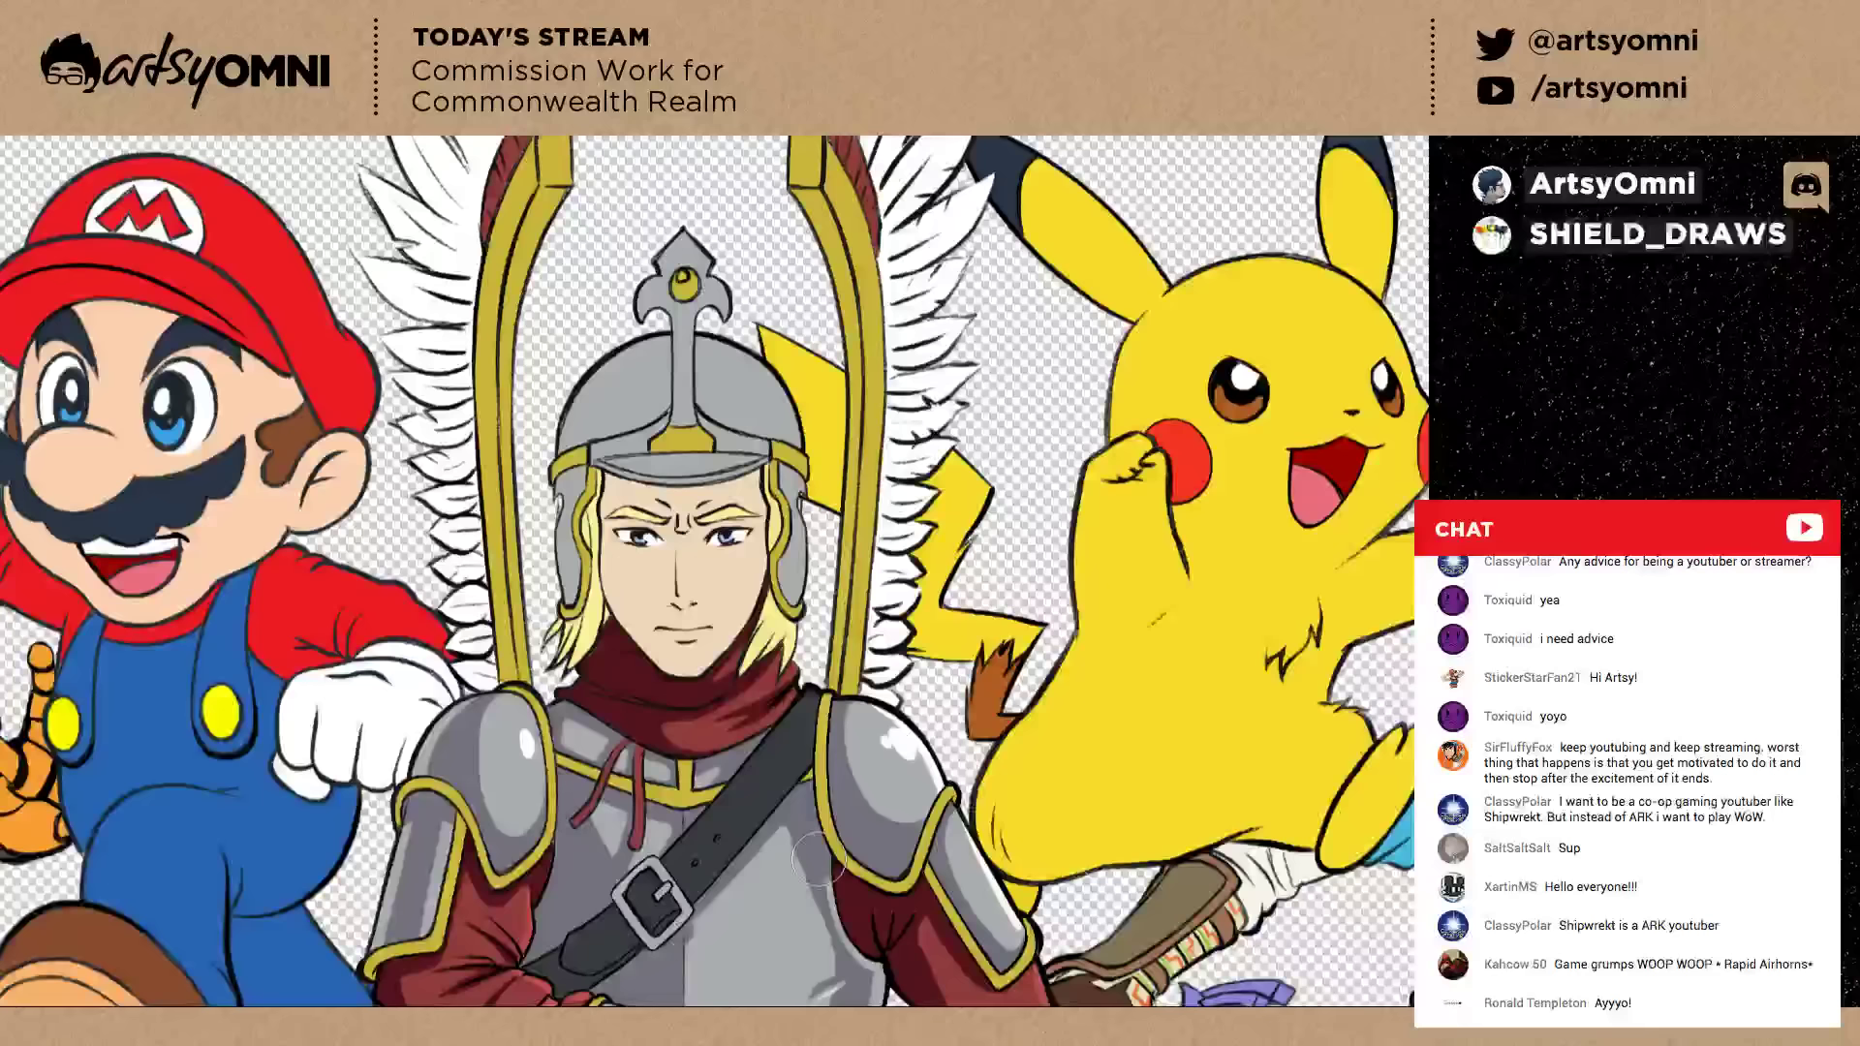
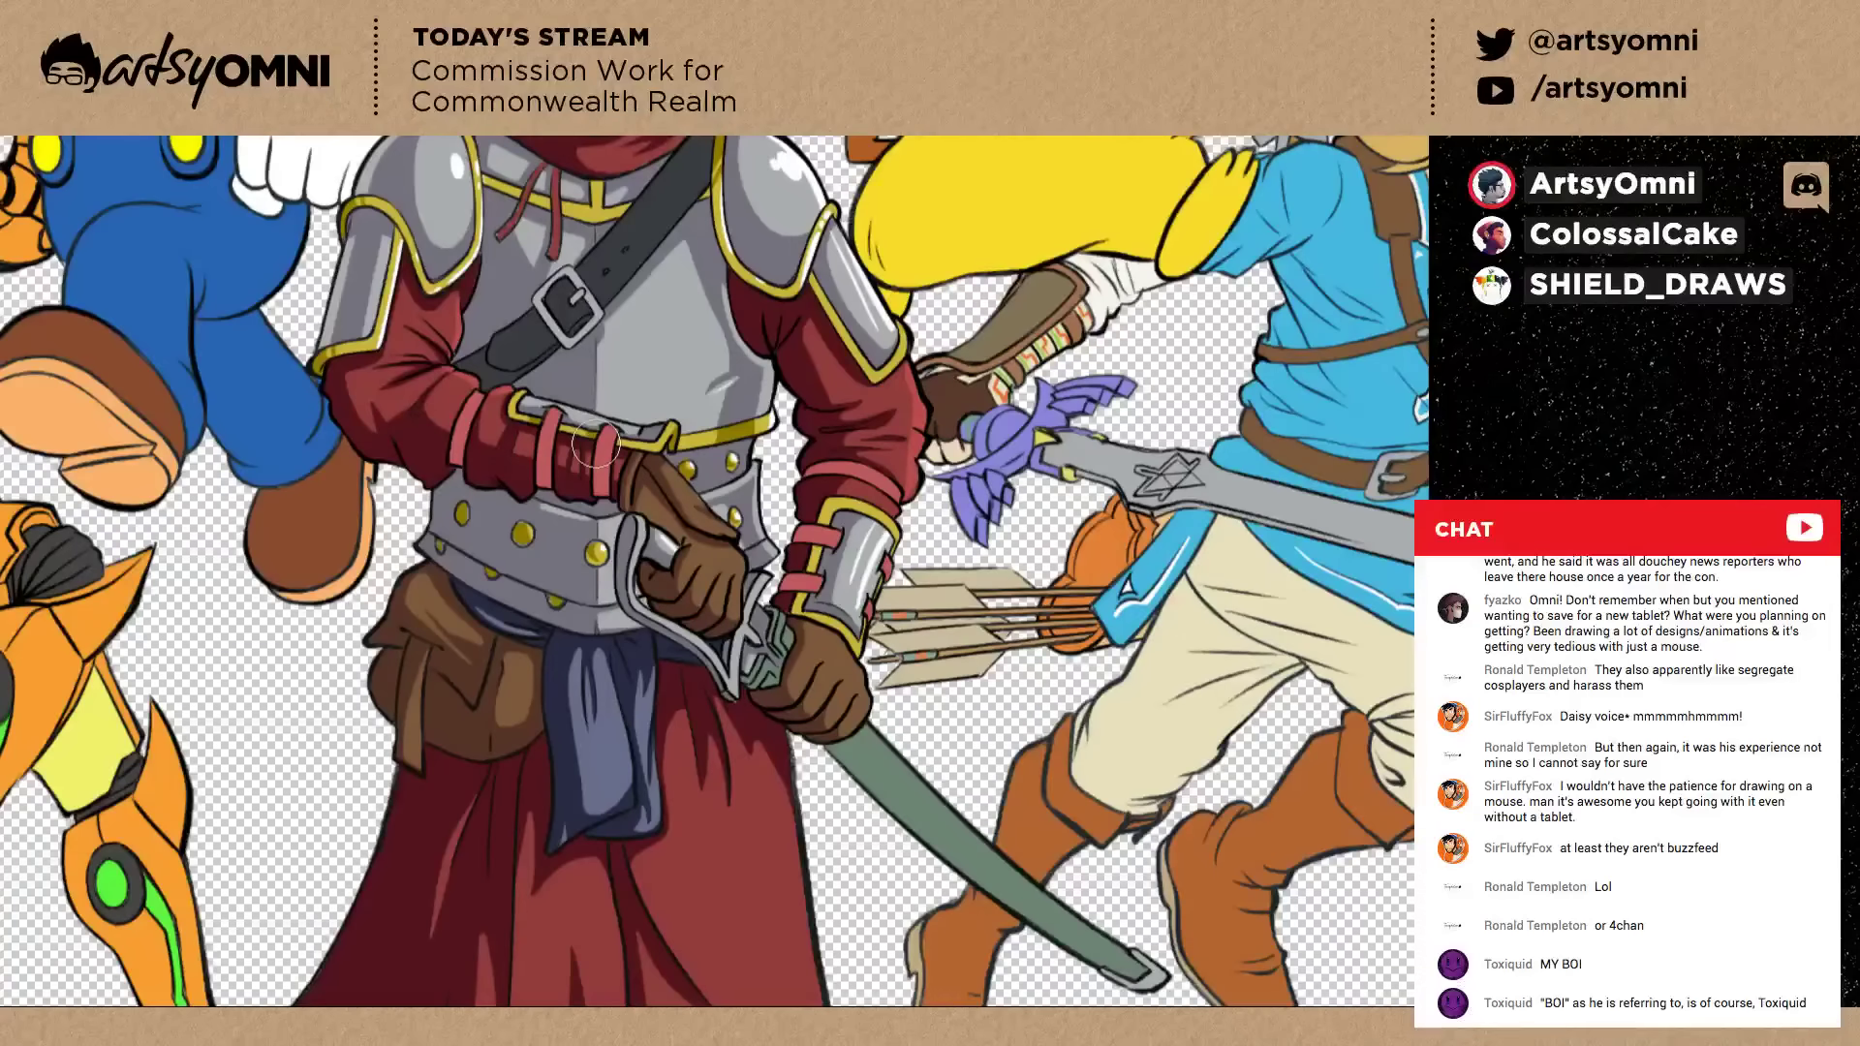
Paint darker shadows on the pink straps wrapped around the knight's bent forearm.
left_click_drag(646, 382, 744, 610)
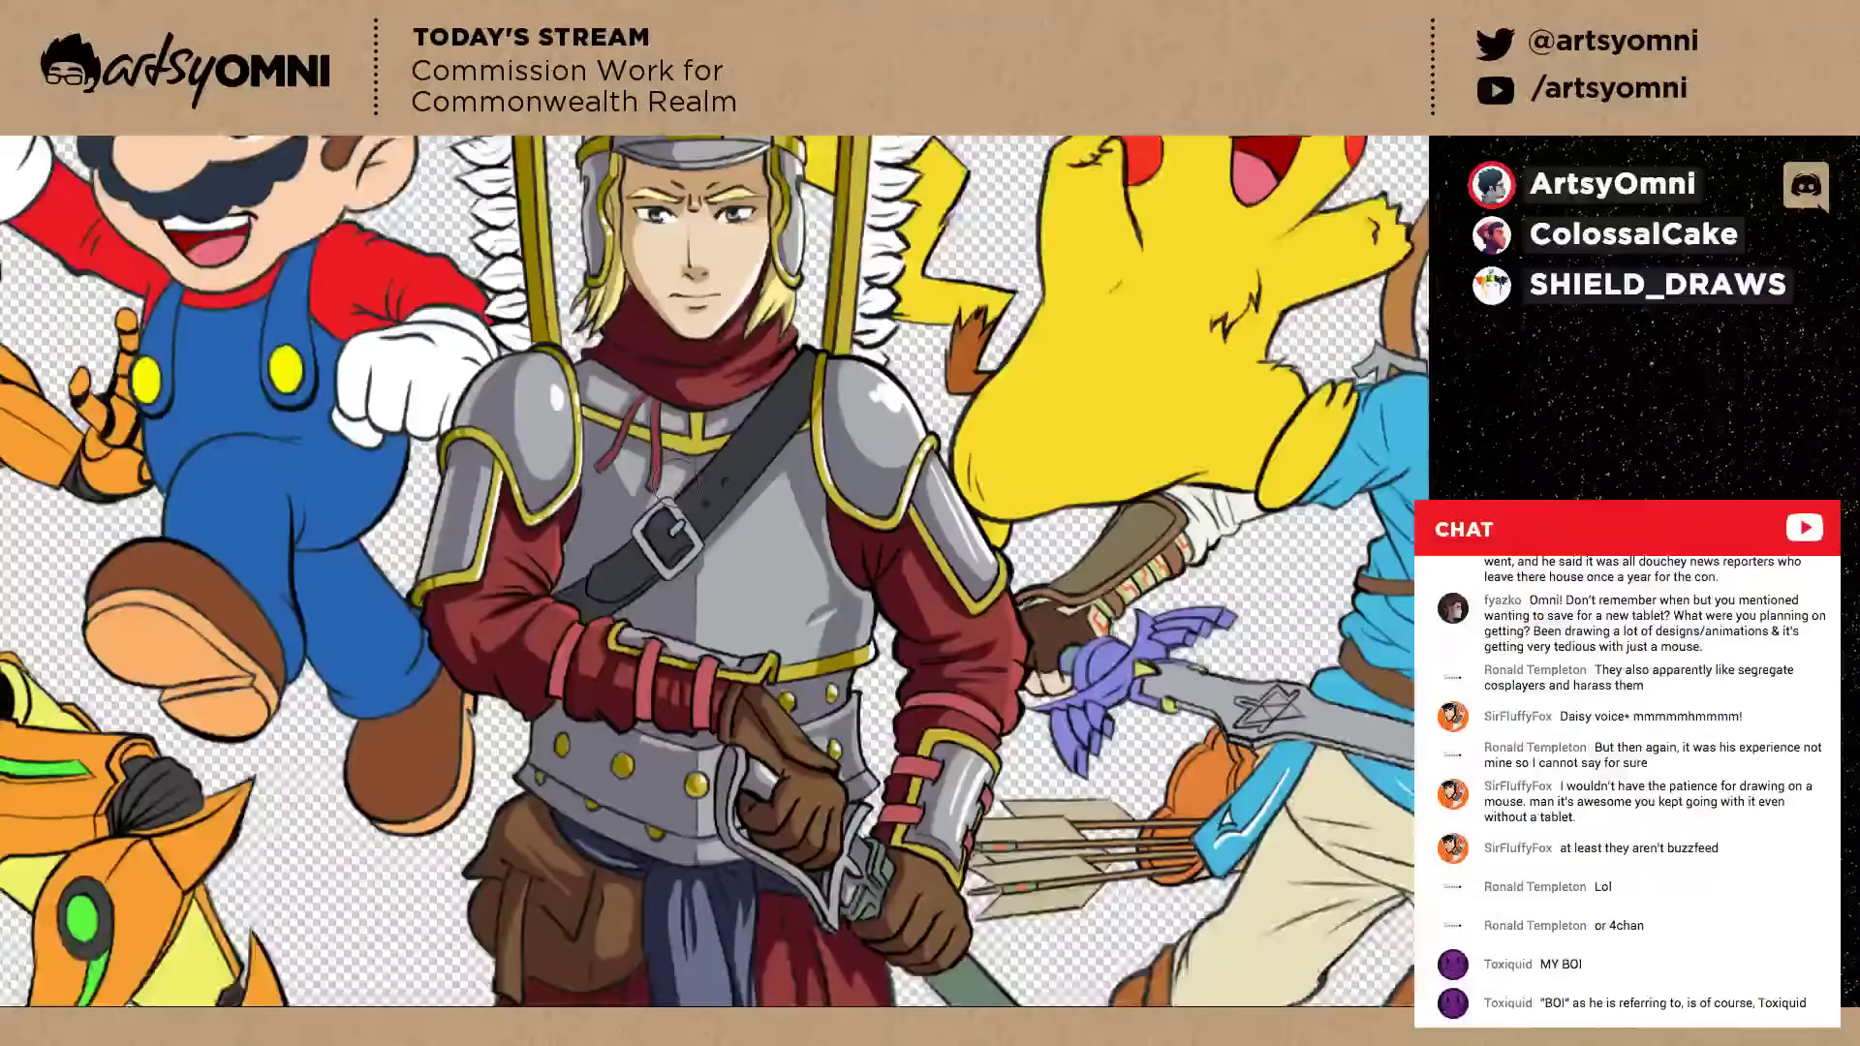
left_click_drag(675, 455, 676, 482)
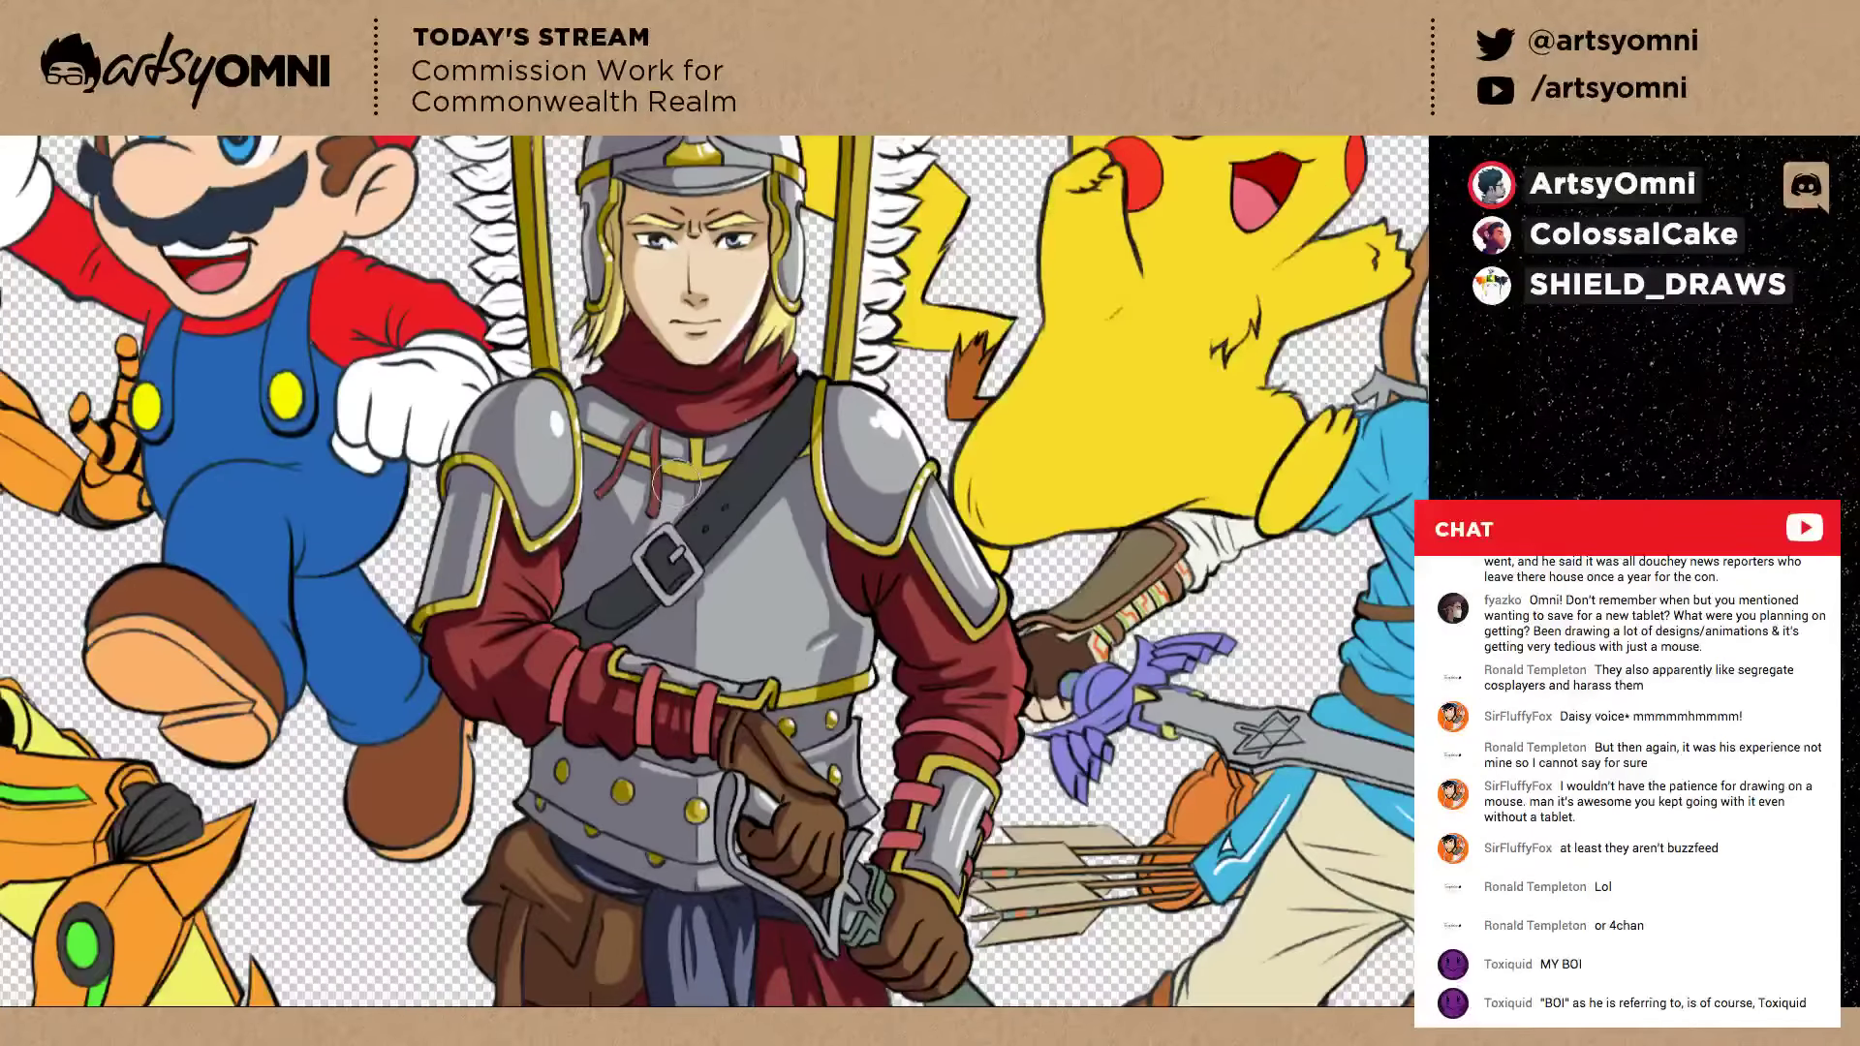
key("ctrl+plus")
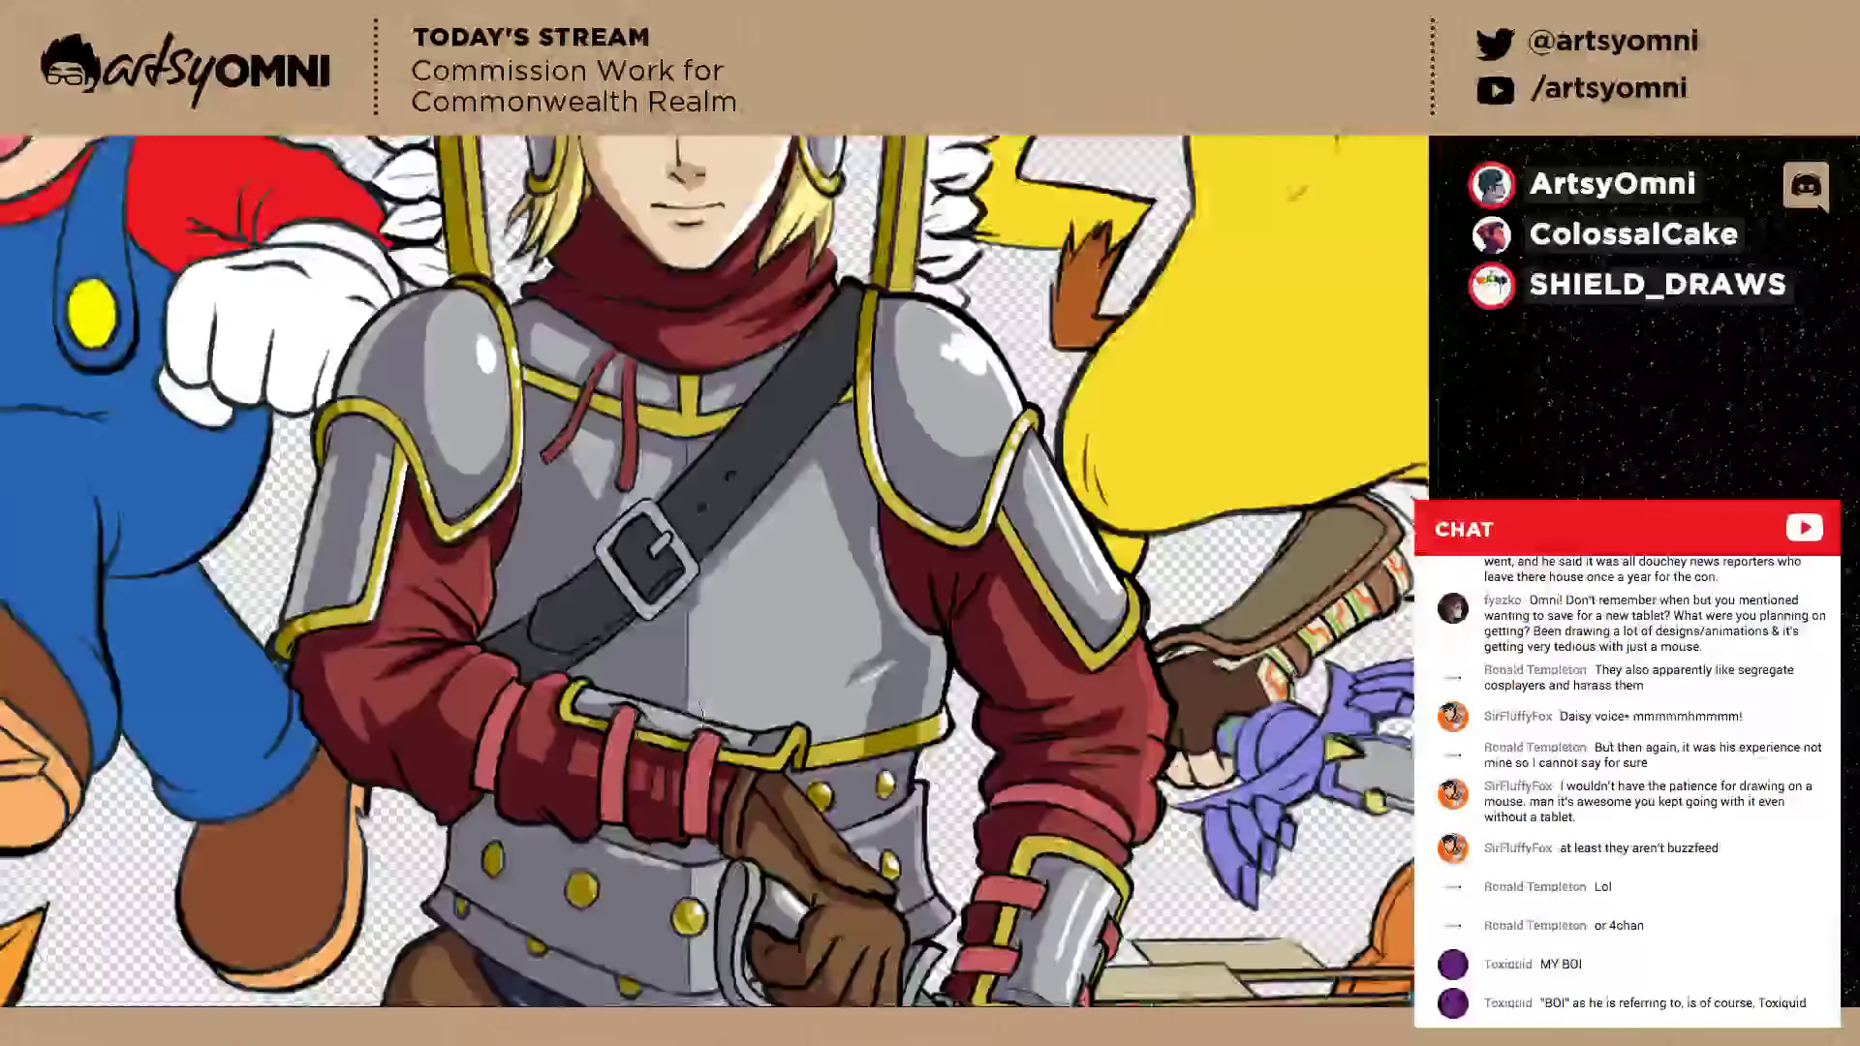
scroll(700, 714, "down", 3)
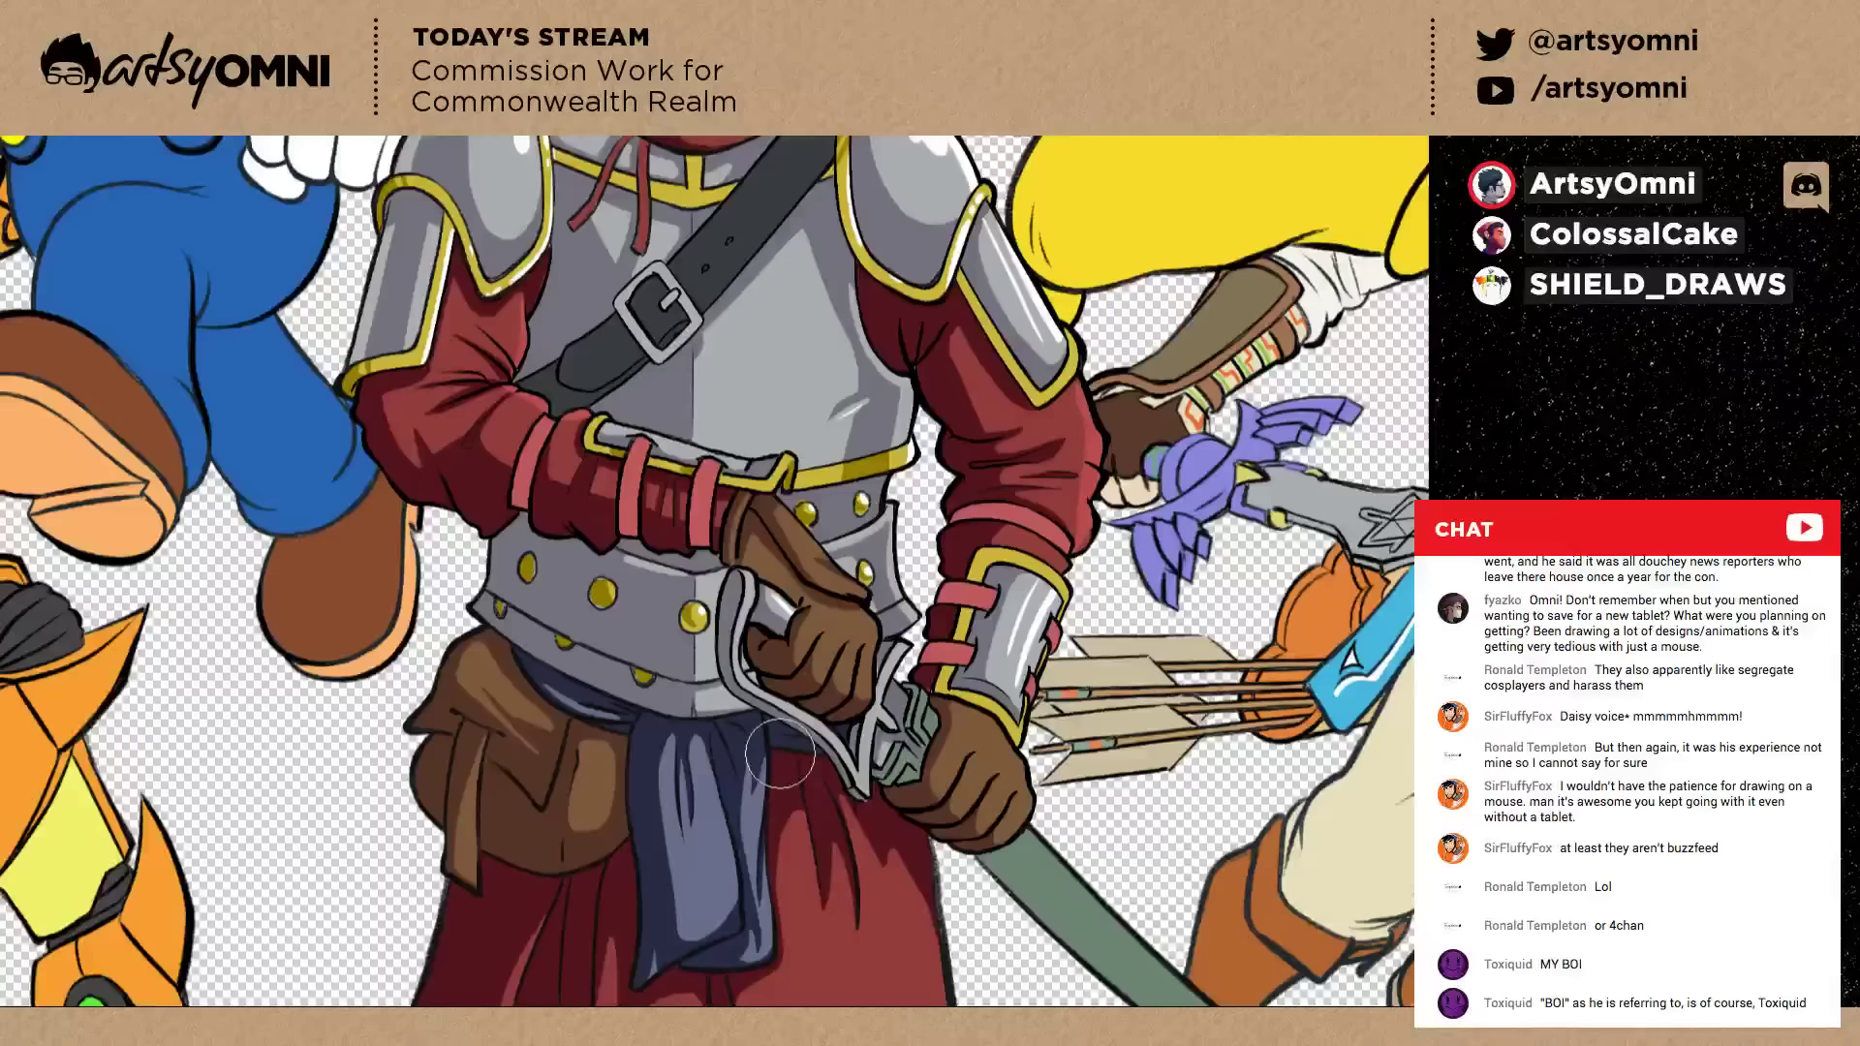
scroll(779, 754, "down", 1)
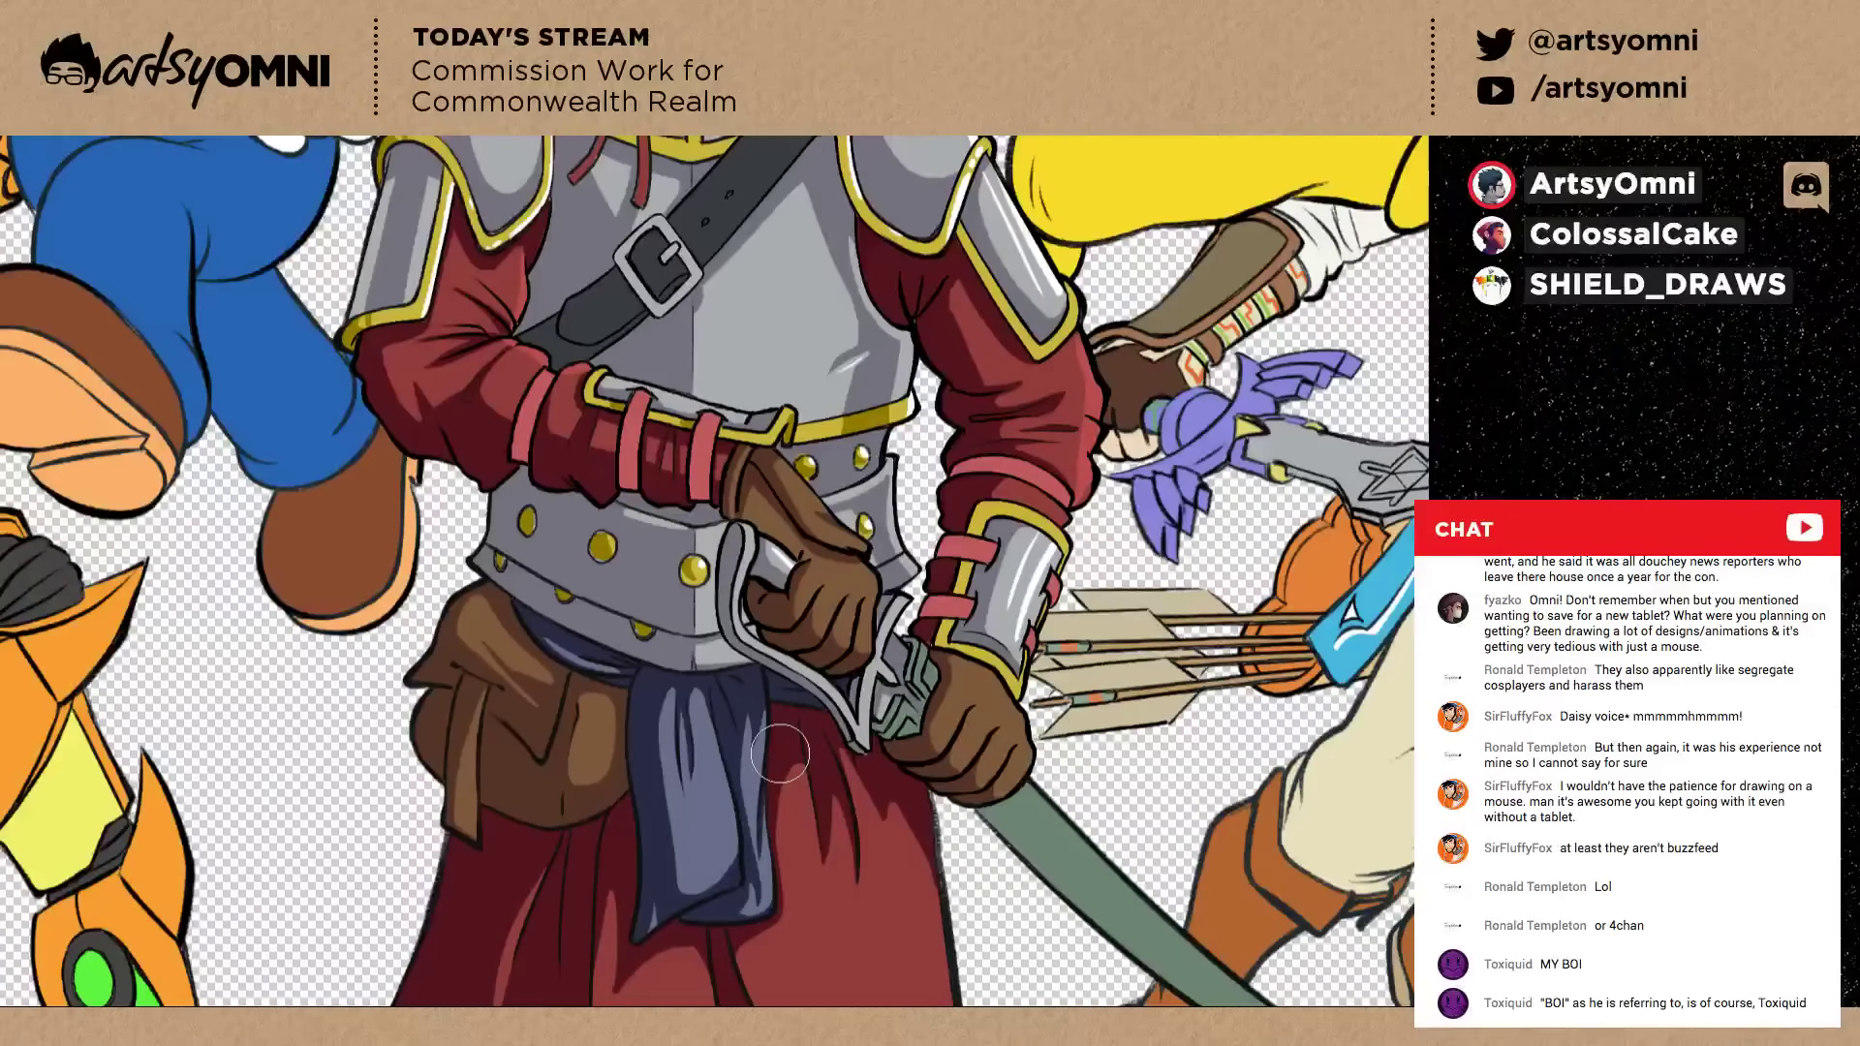
key("ctrl+plus")
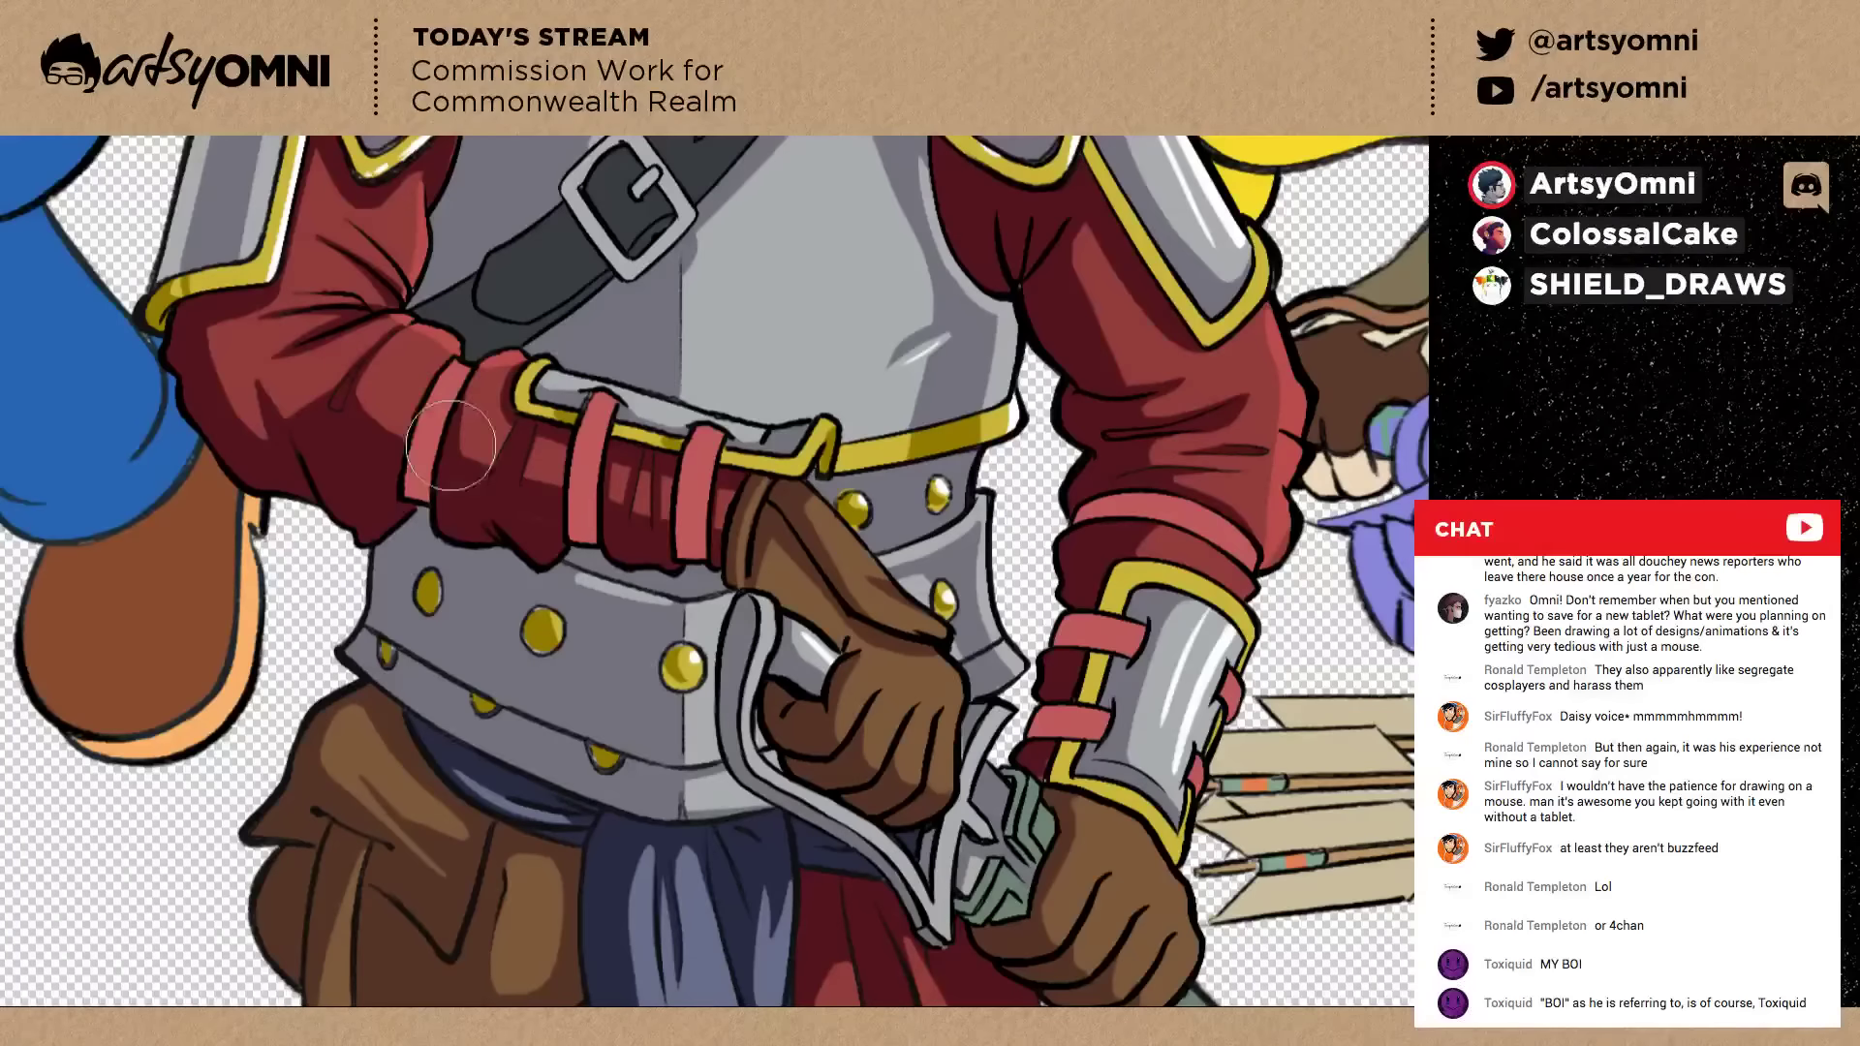
left_click_drag(450, 446, 522, 523)
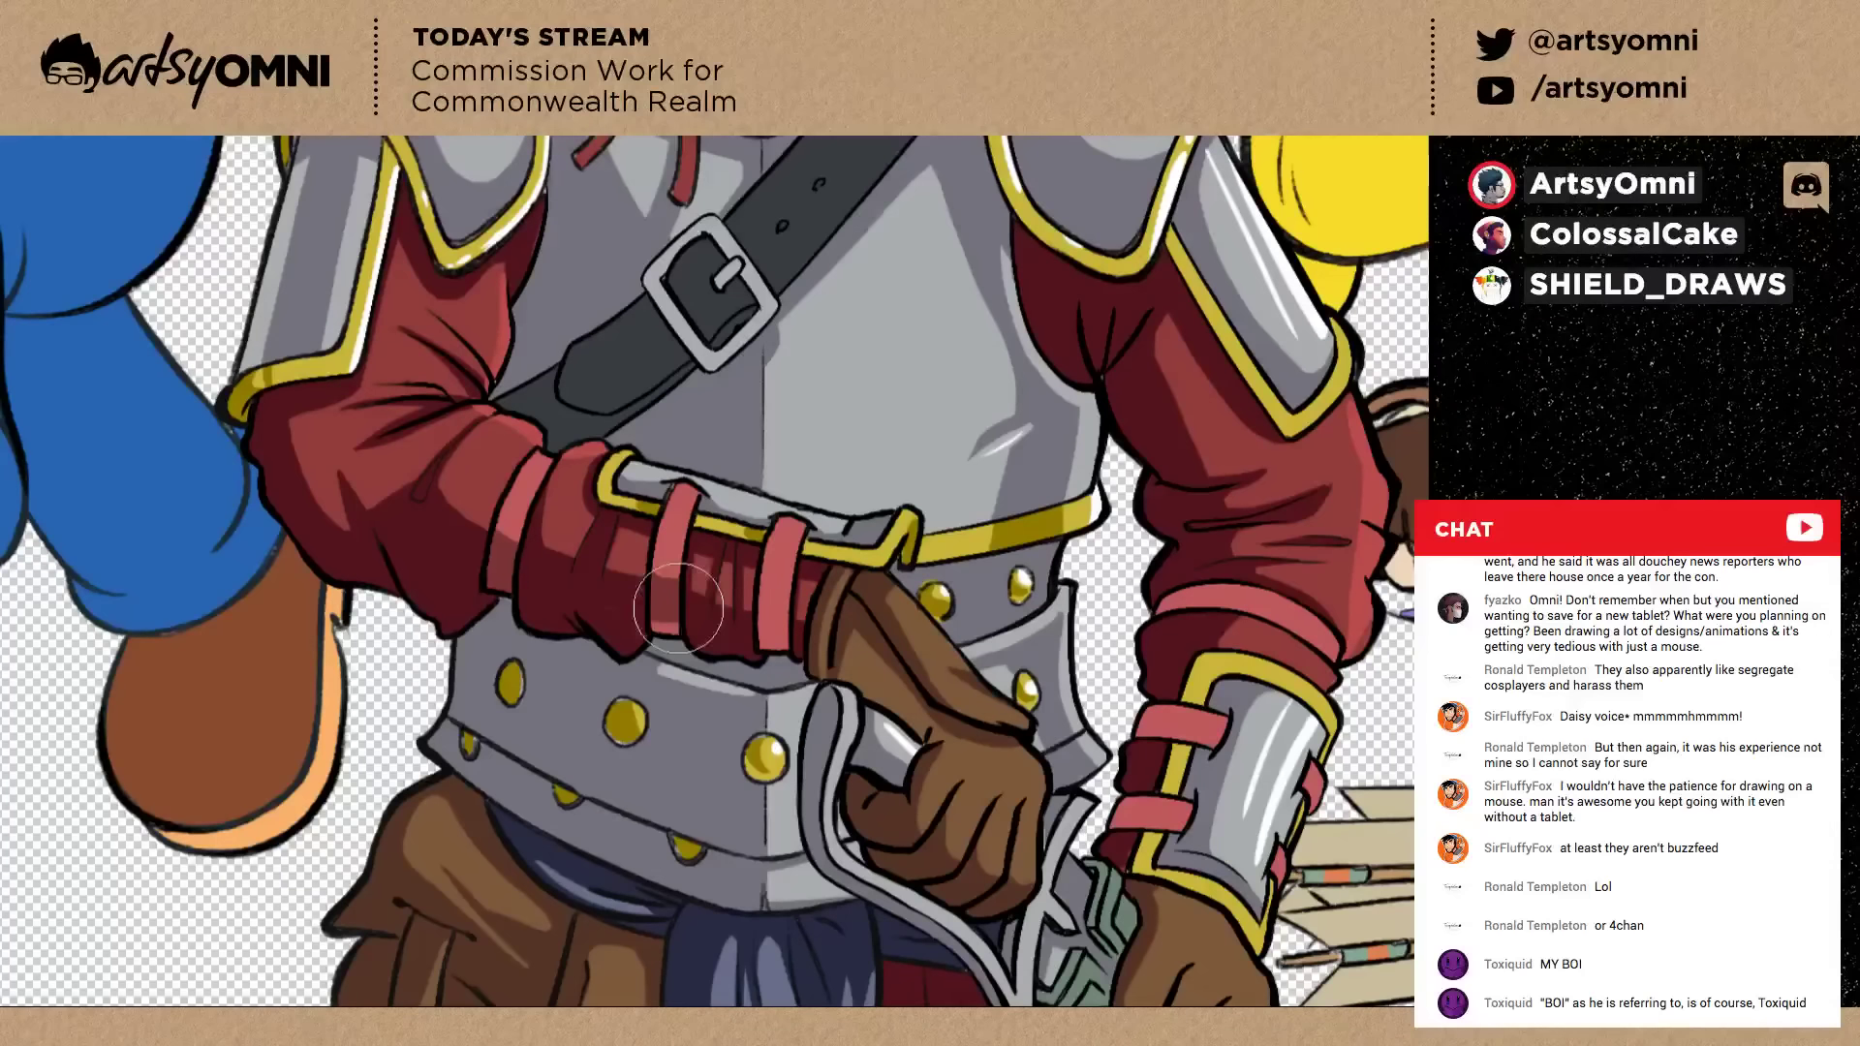
left_click_drag(679, 608, 764, 620)
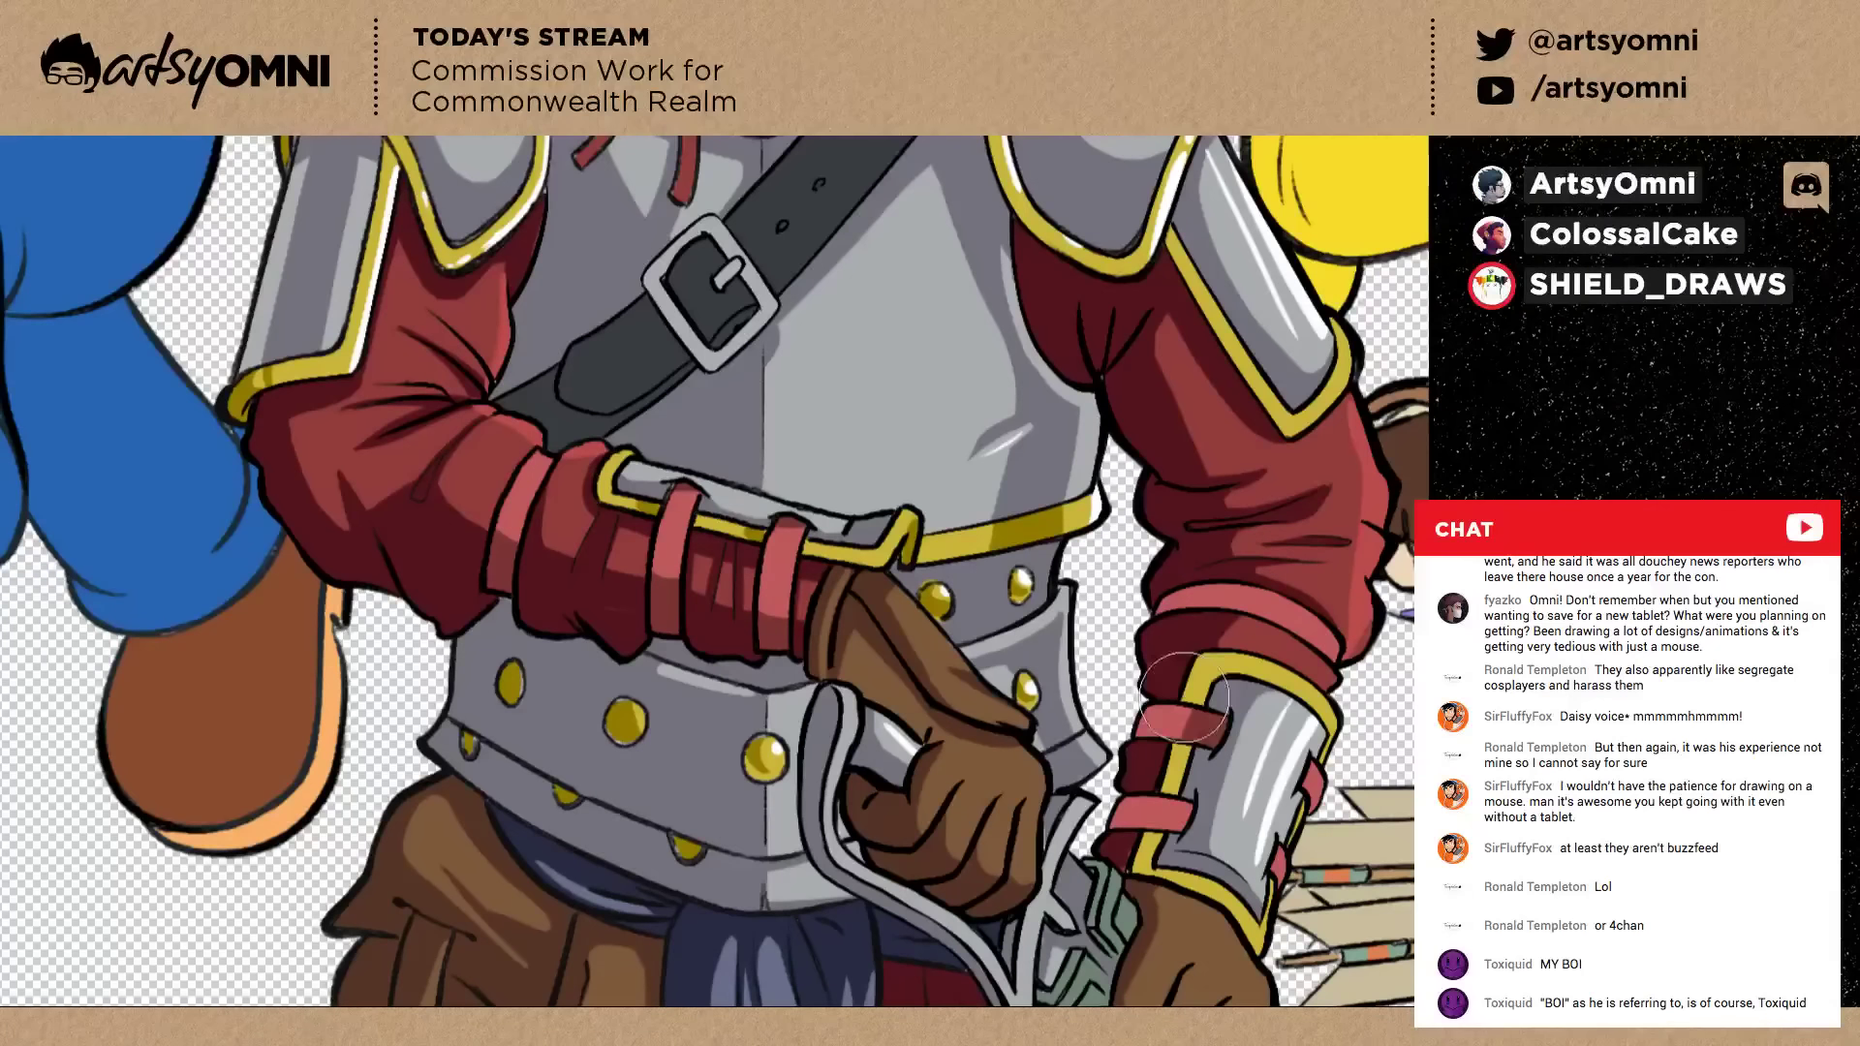
Paint darker shading on the pink straps around the bracer of the knight's lowered forearm.
left_click_drag(1183, 712, 1151, 817)
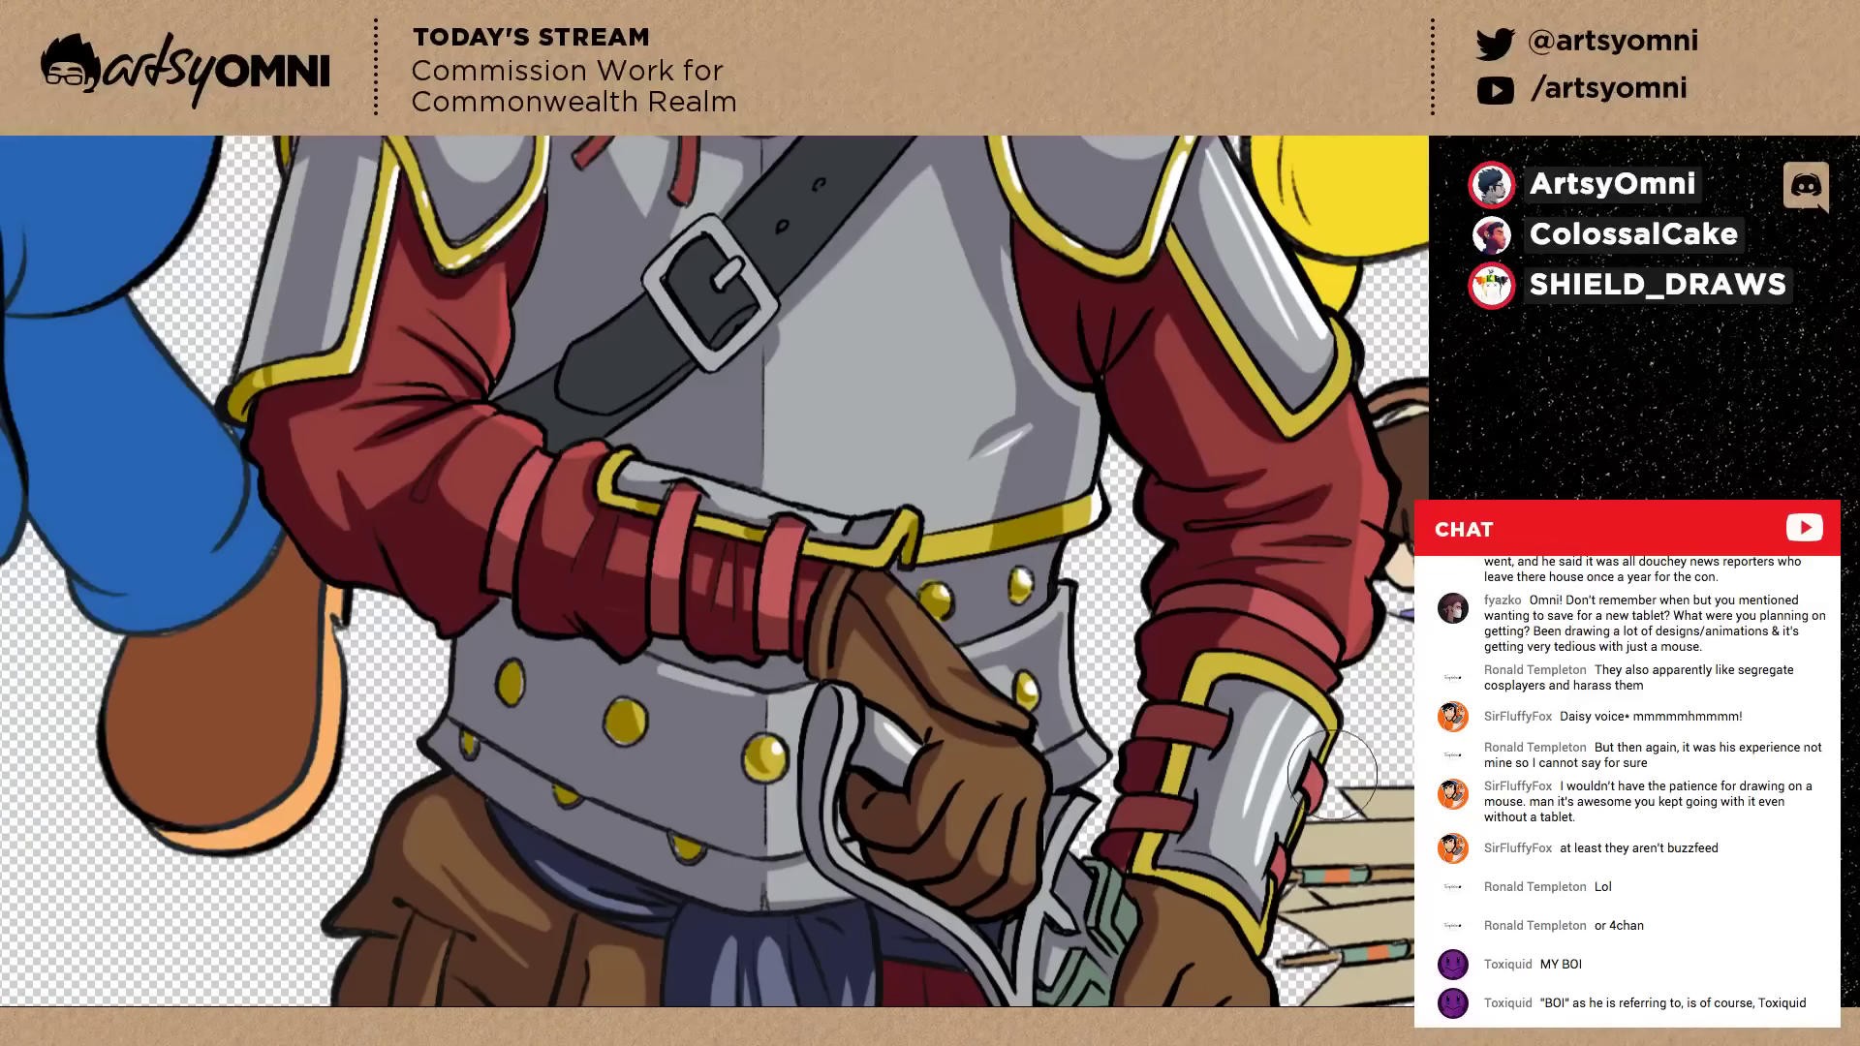
key("ctrl+minus")
left_click_drag(1123, 801, 969, 780)
scroll(970, 781, "down", 2)
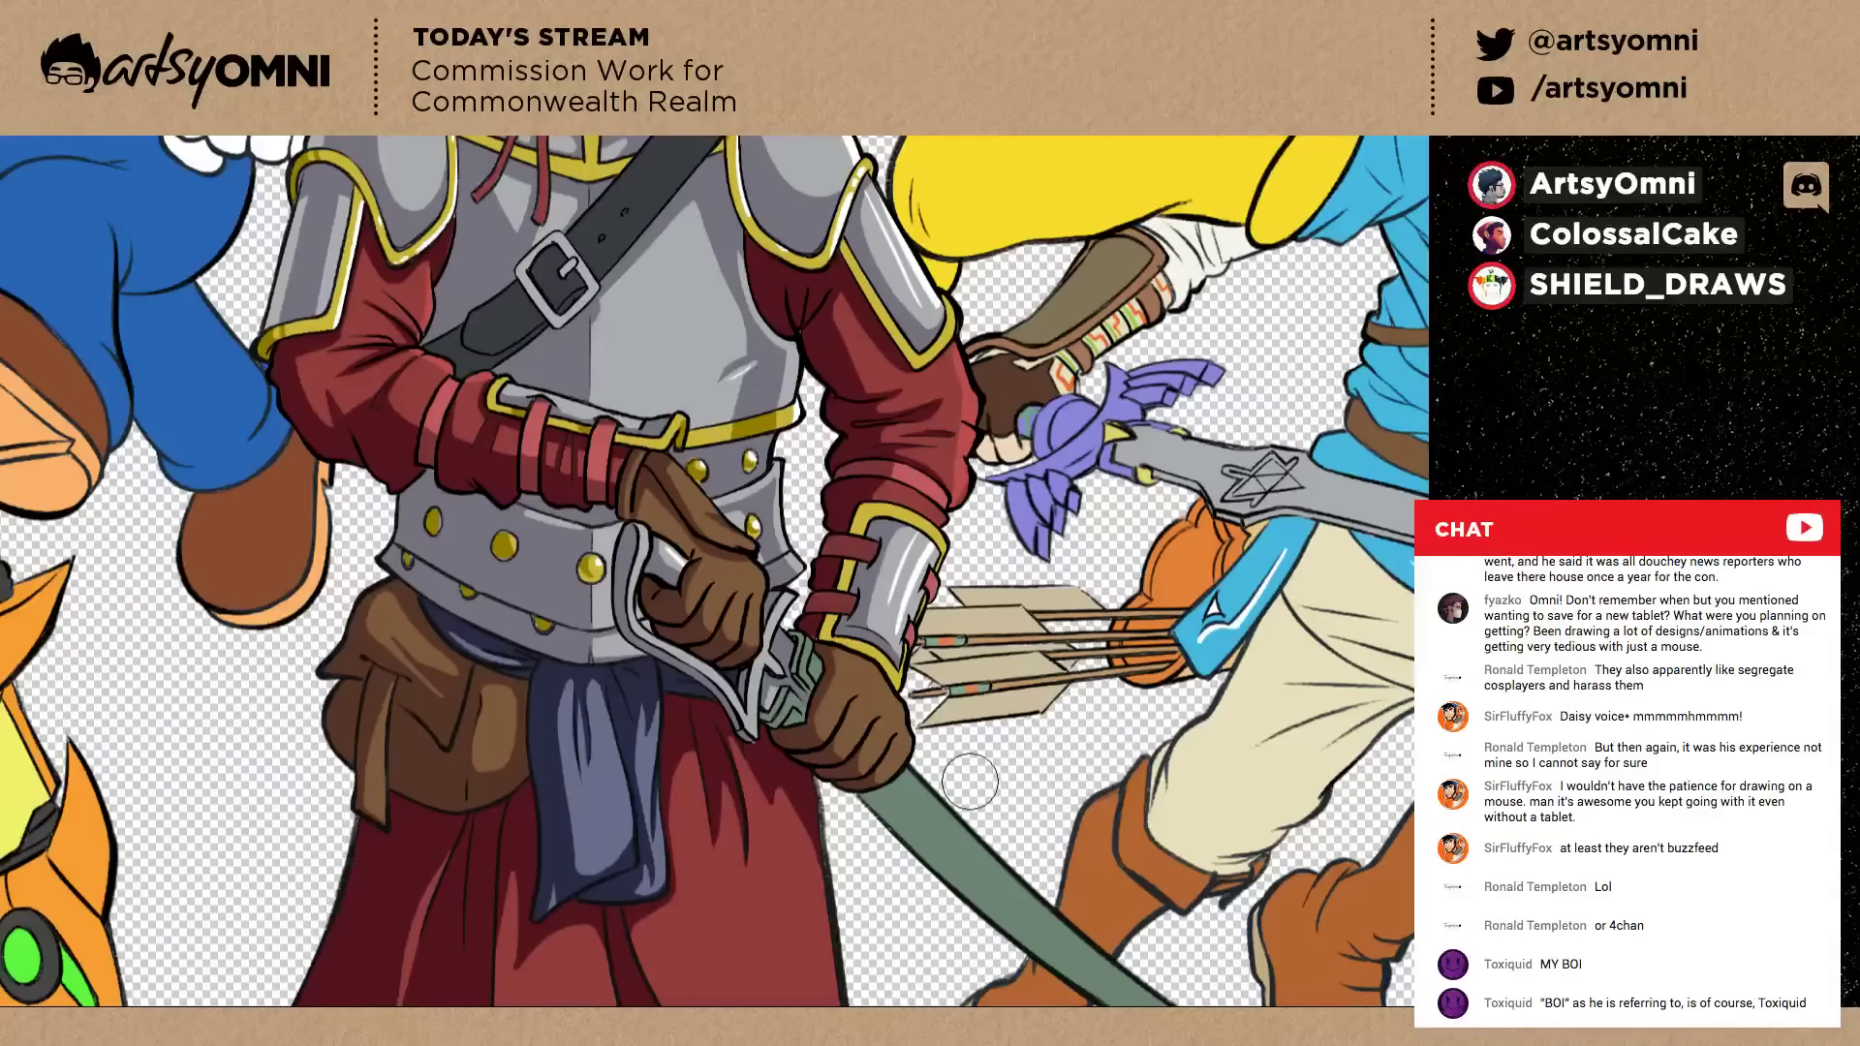
Examine the group illustration at wider views, checking the knight's shading from boots to helmet wings against the surrounding characters.
key("ctrl+minus")
key("ctrl+minus")
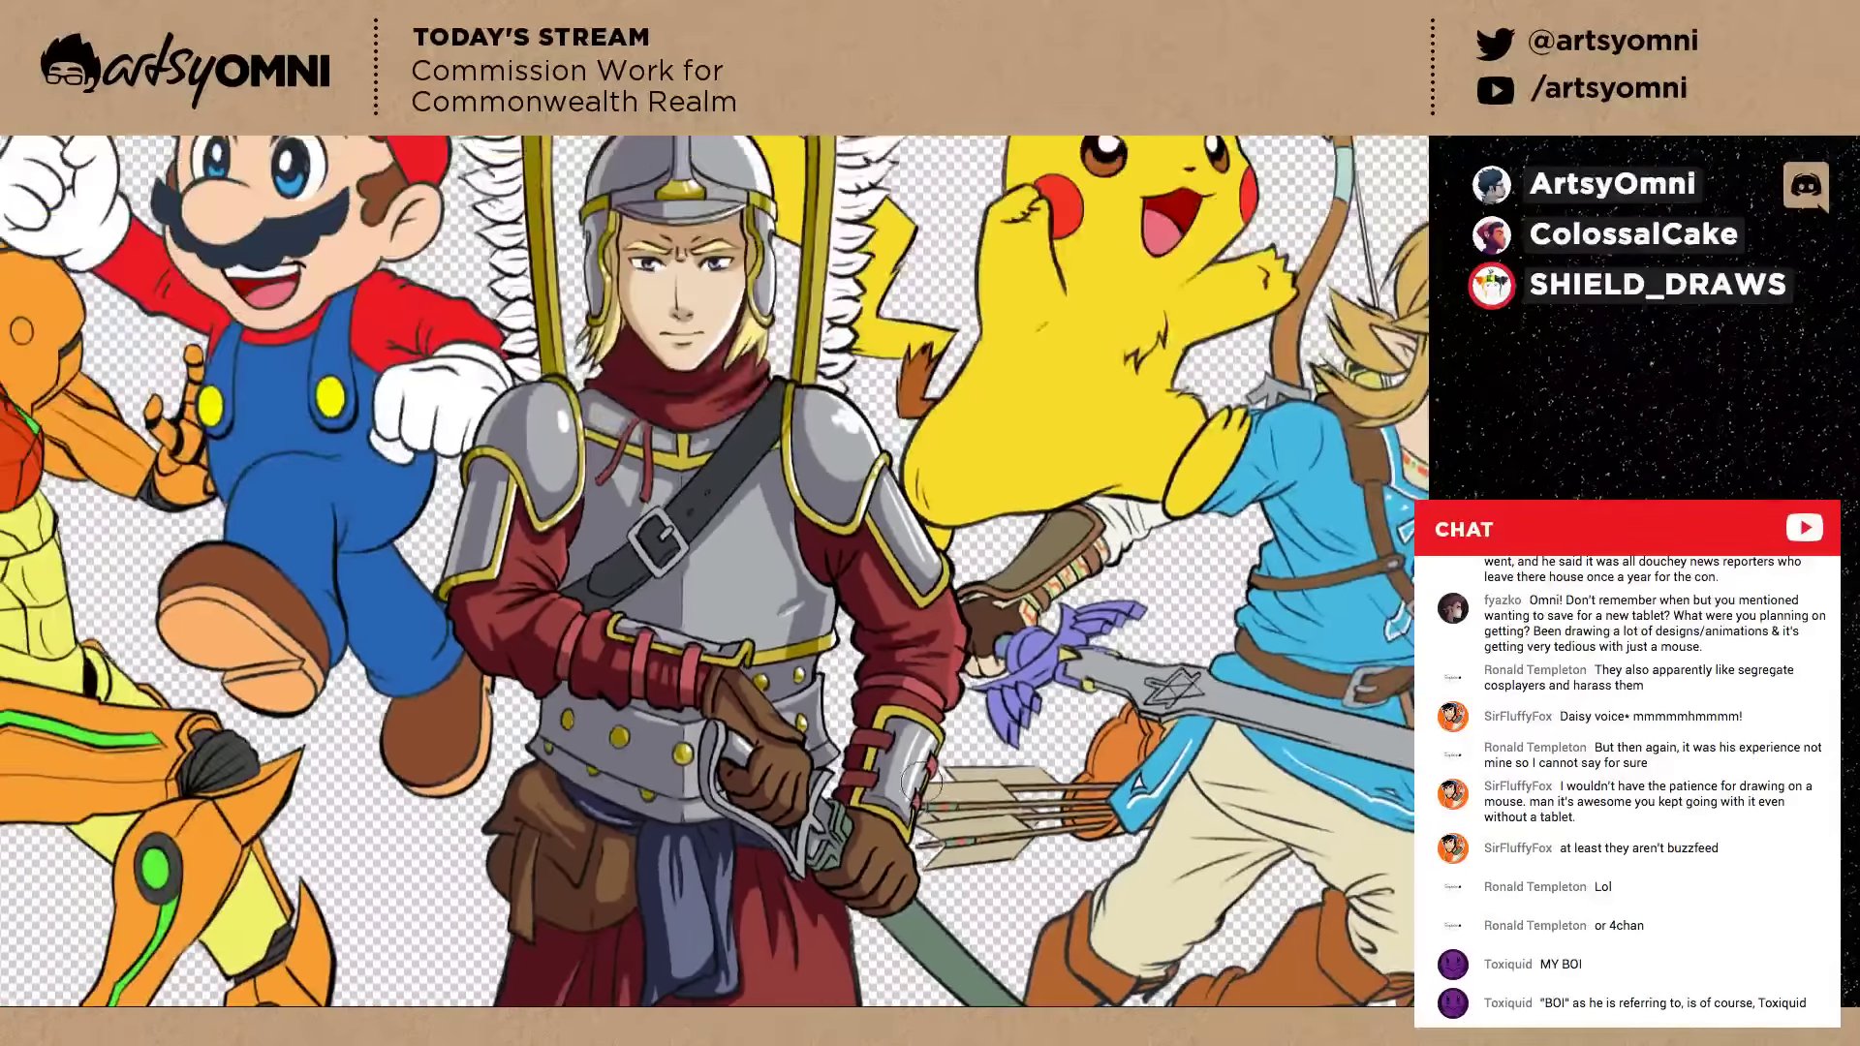
scroll(922, 783, "down", 1)
scroll(920, 800, "down", 10)
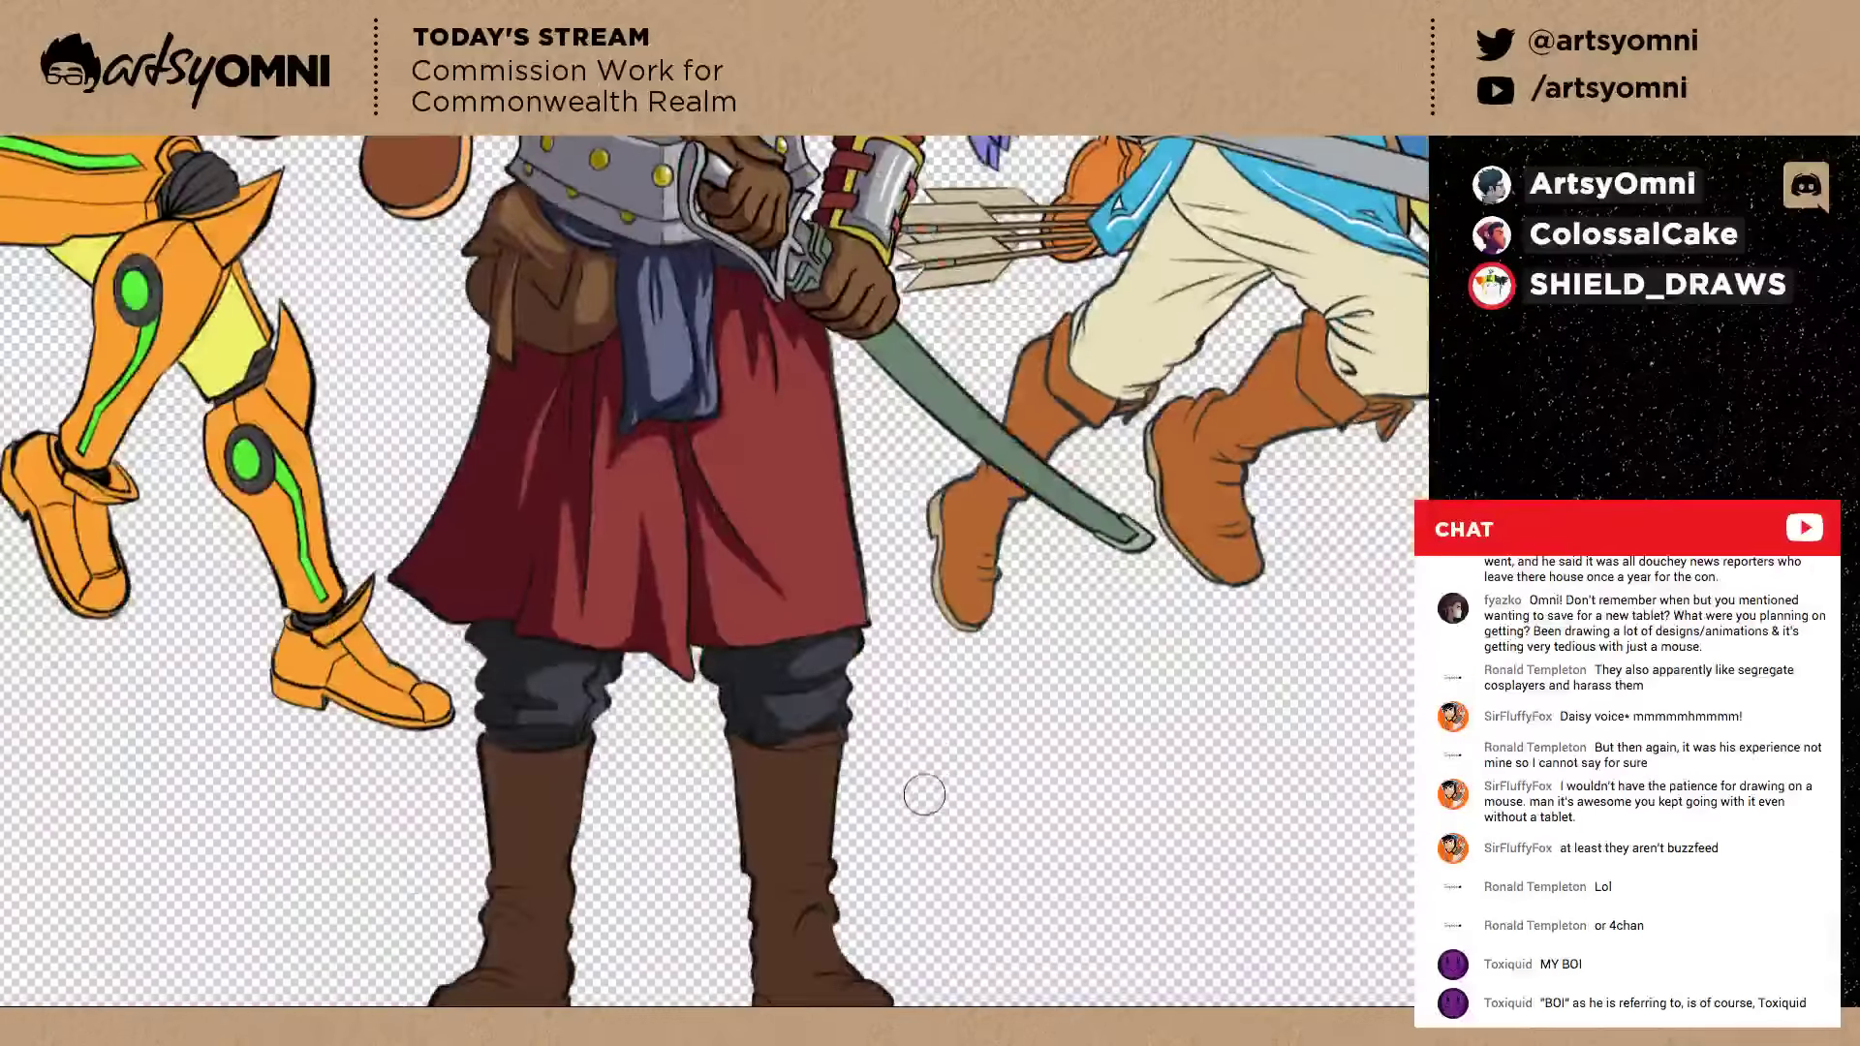
key("ctrl+minus")
key("ctrl+minus")
scroll(920, 801, "up", 4)
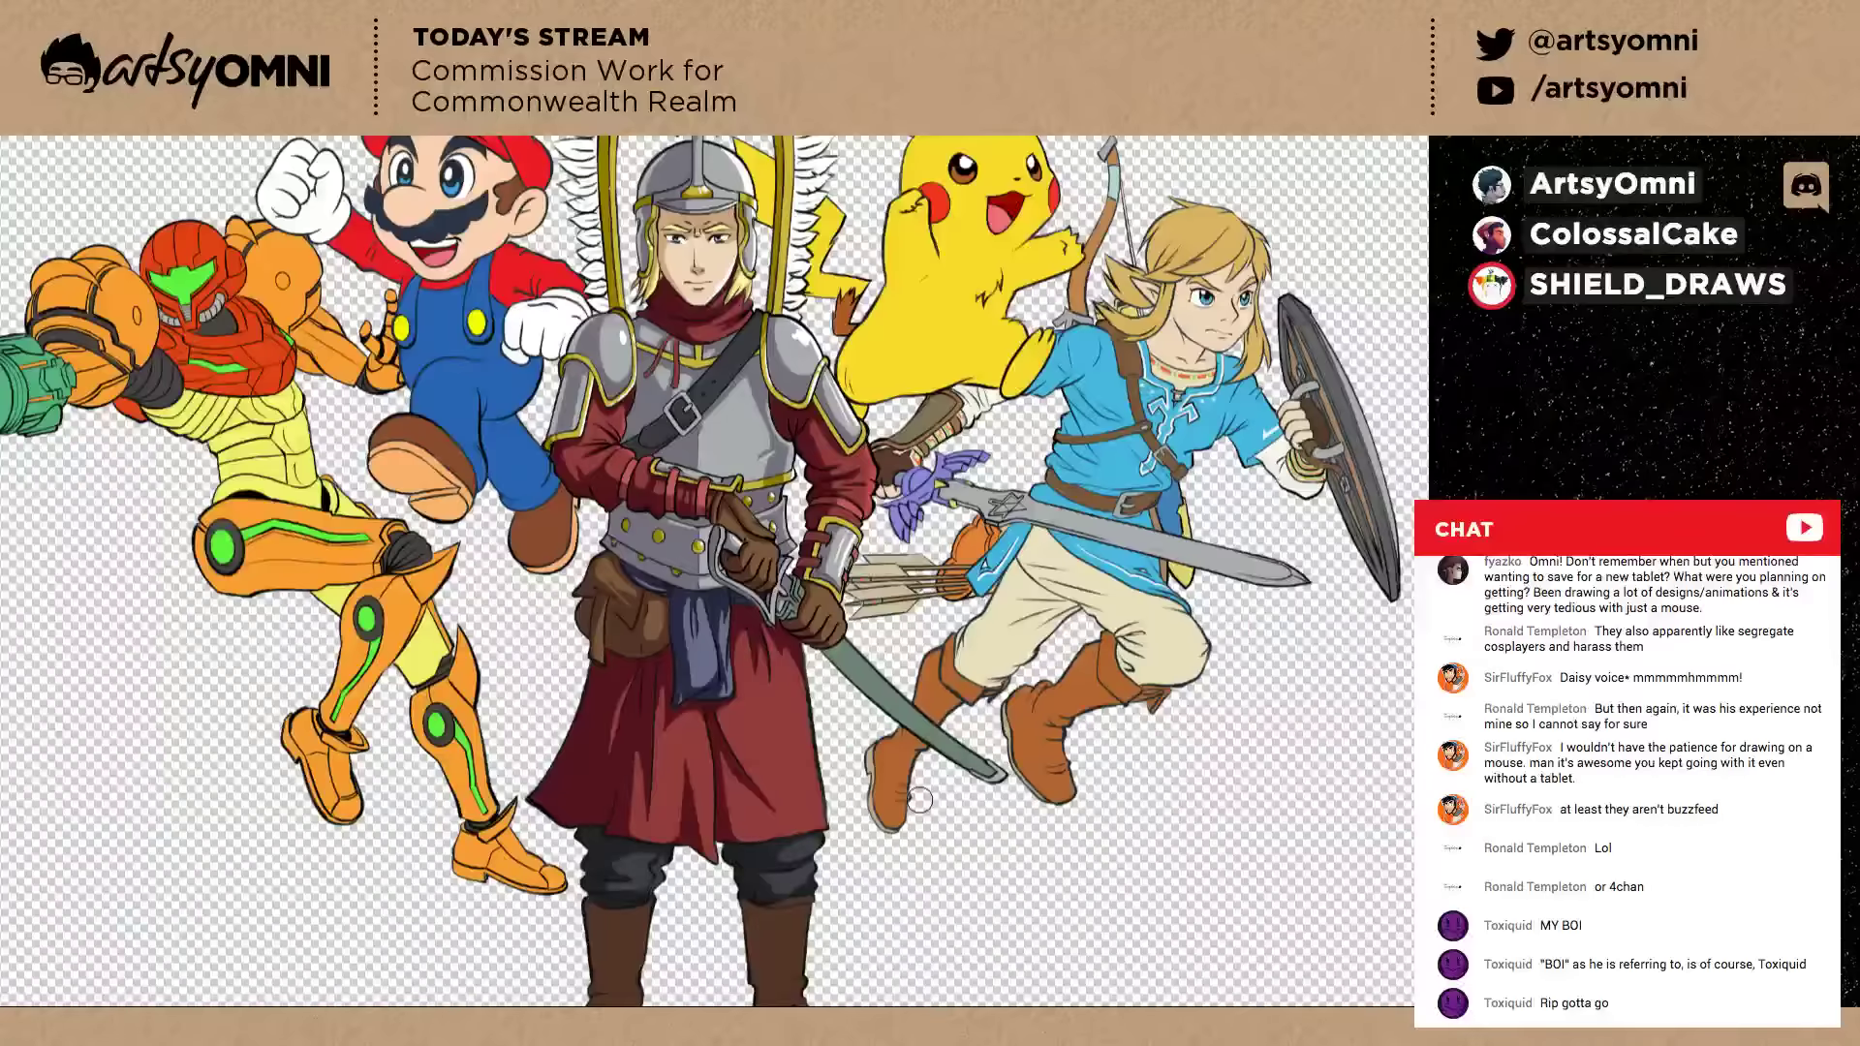
key("ctrl+plus")
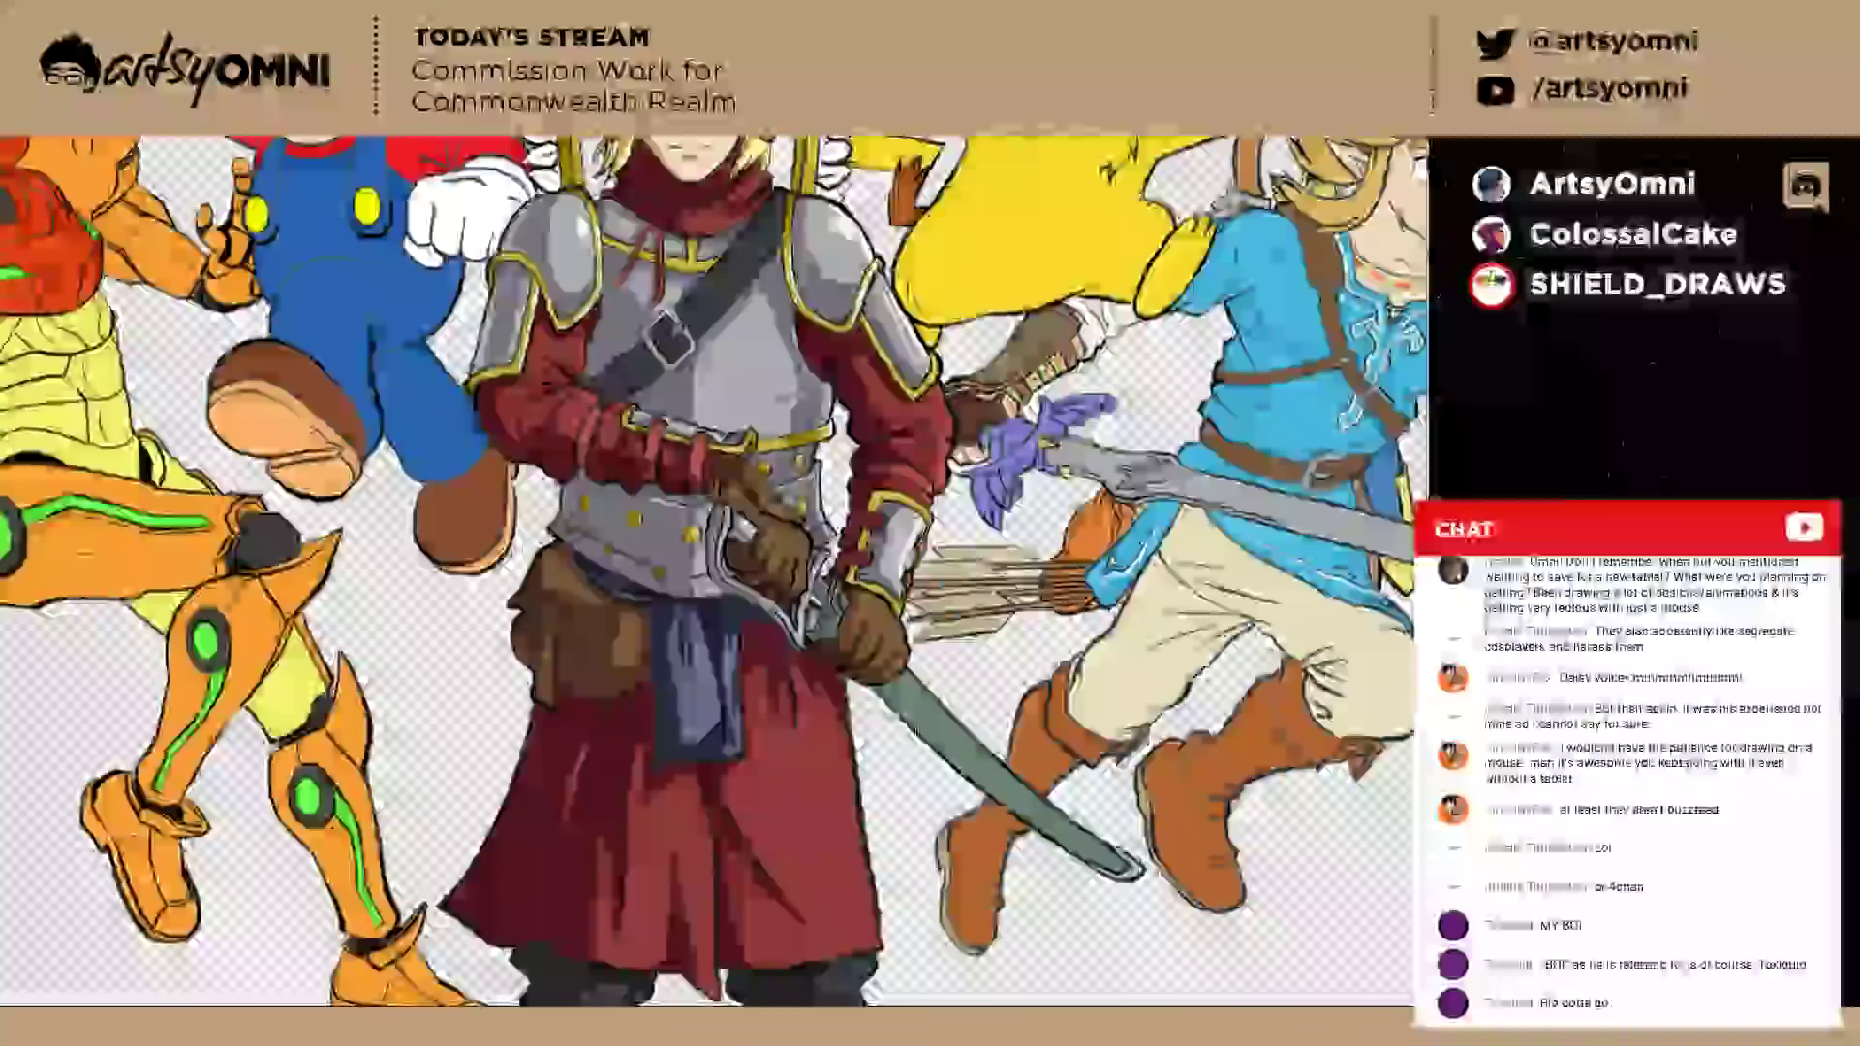
scroll(874, 748, "up", 5)
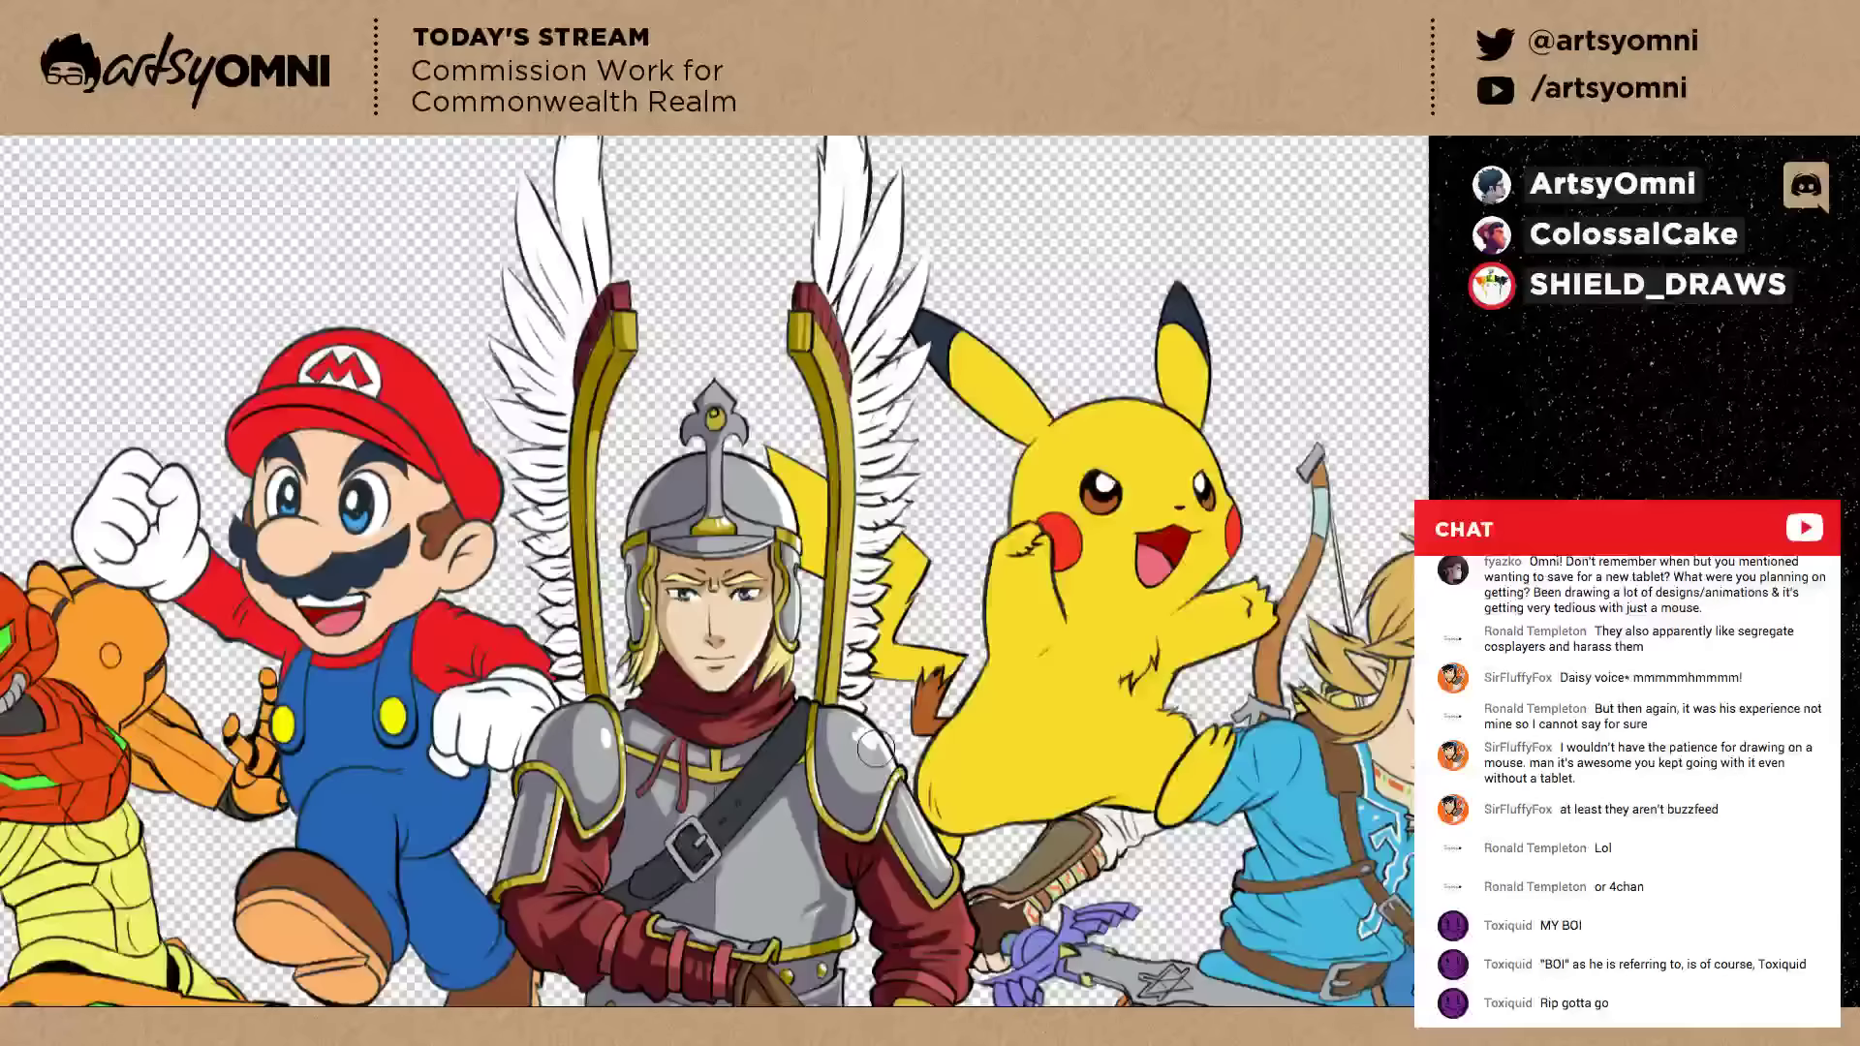
scroll(875, 747, "down", 4)
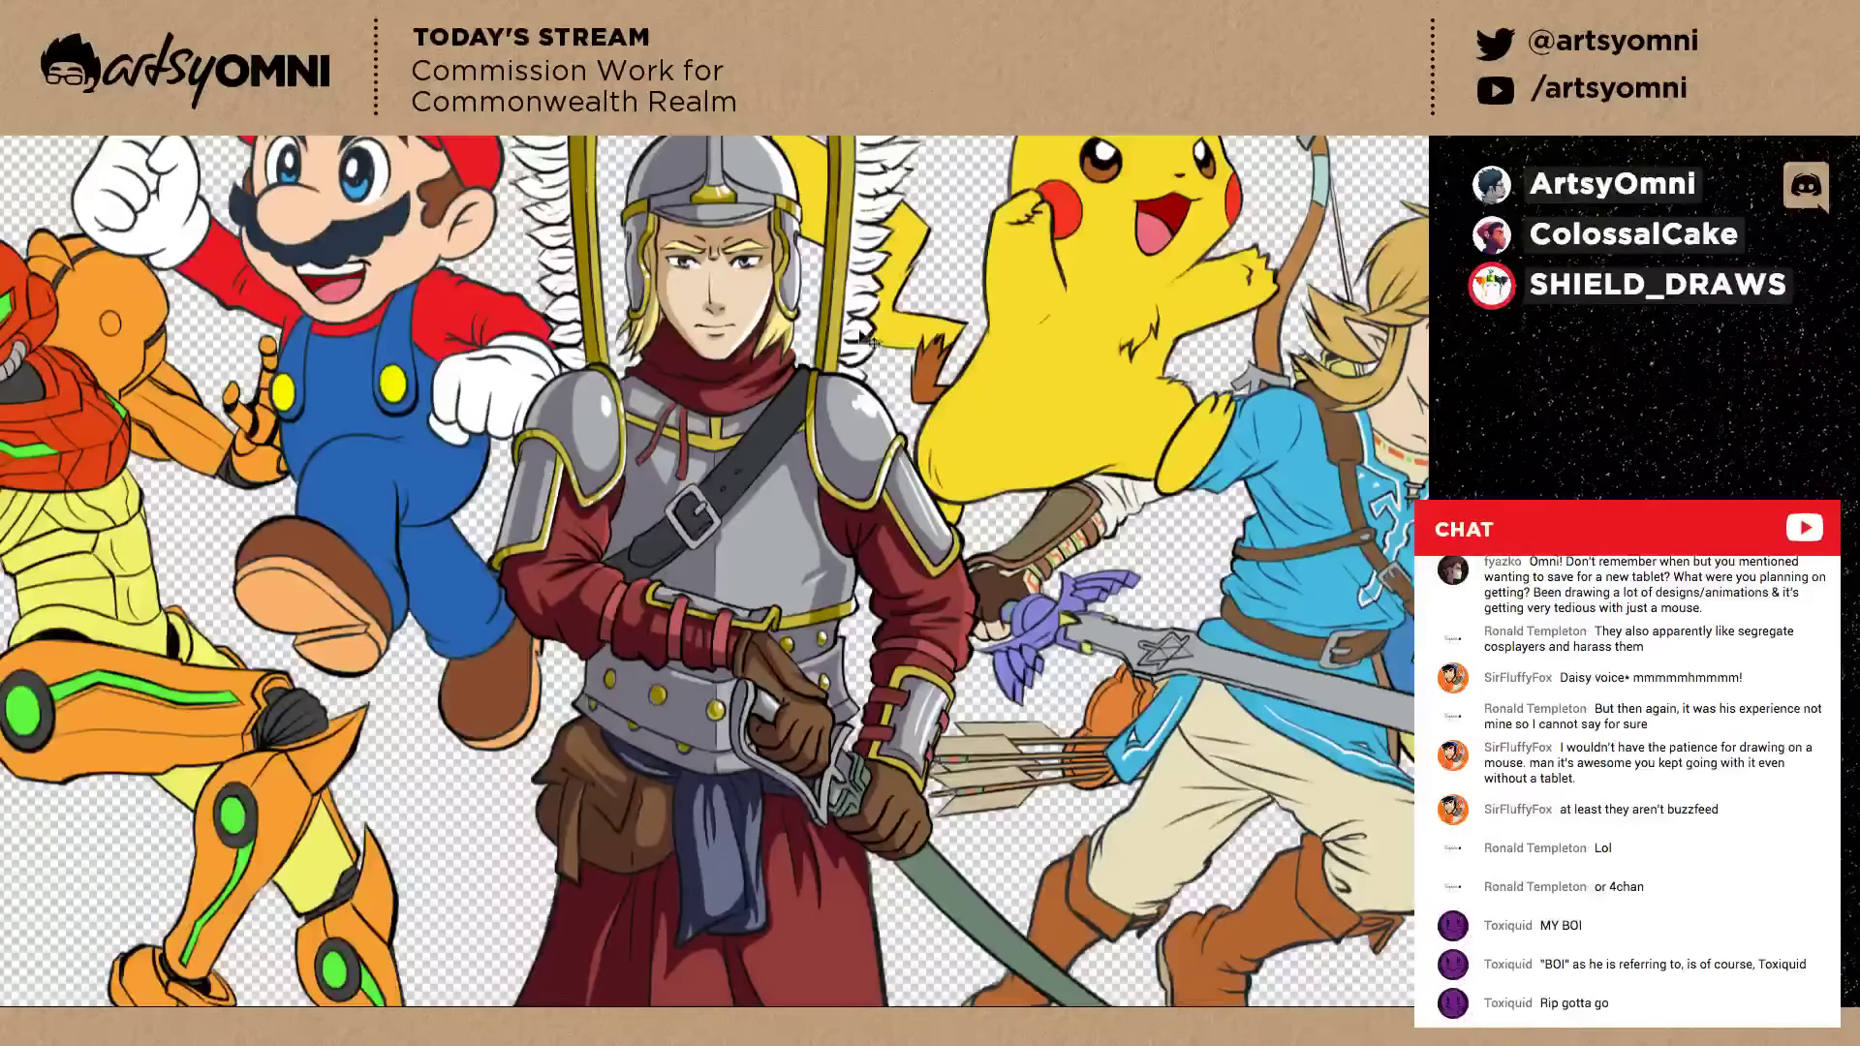
Paint beige shadows on the white feathers along the gold frame of the knight's wing on Pikachu's side.
left_click_drag(833, 631, 791, 875)
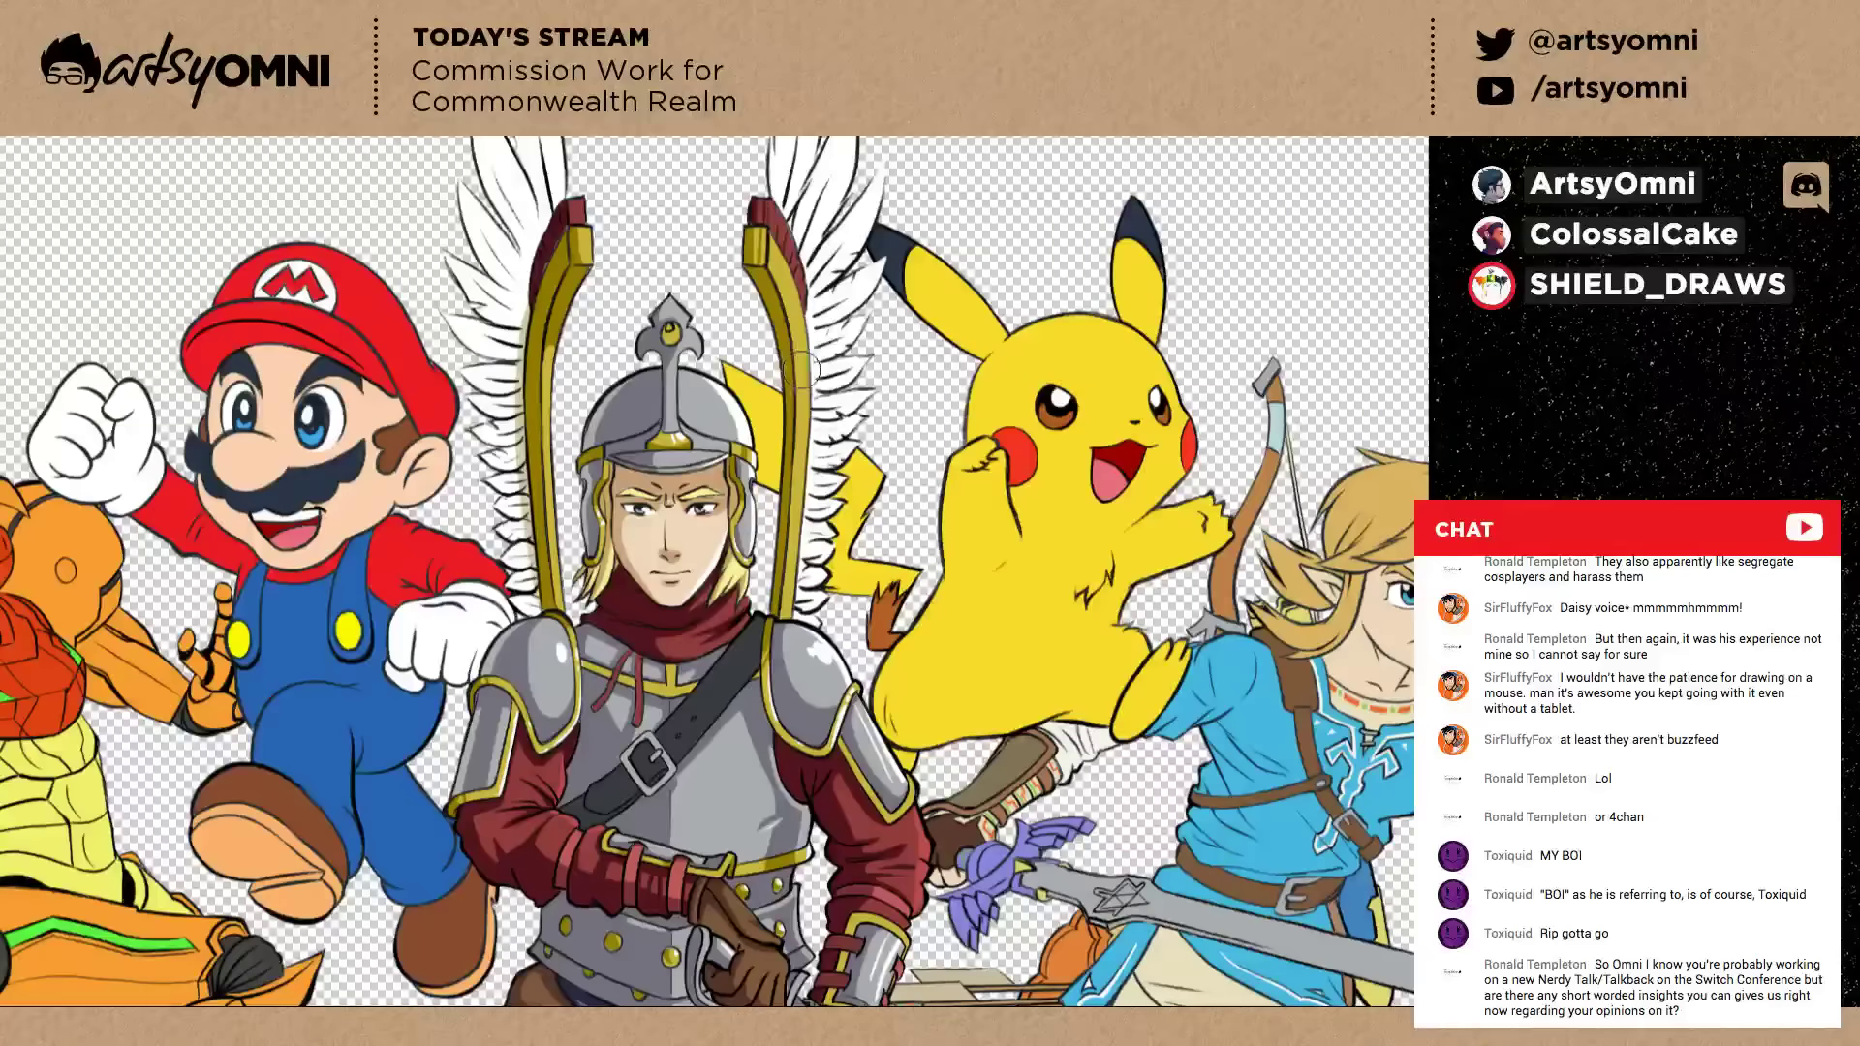
left_click_drag(801, 370, 819, 555)
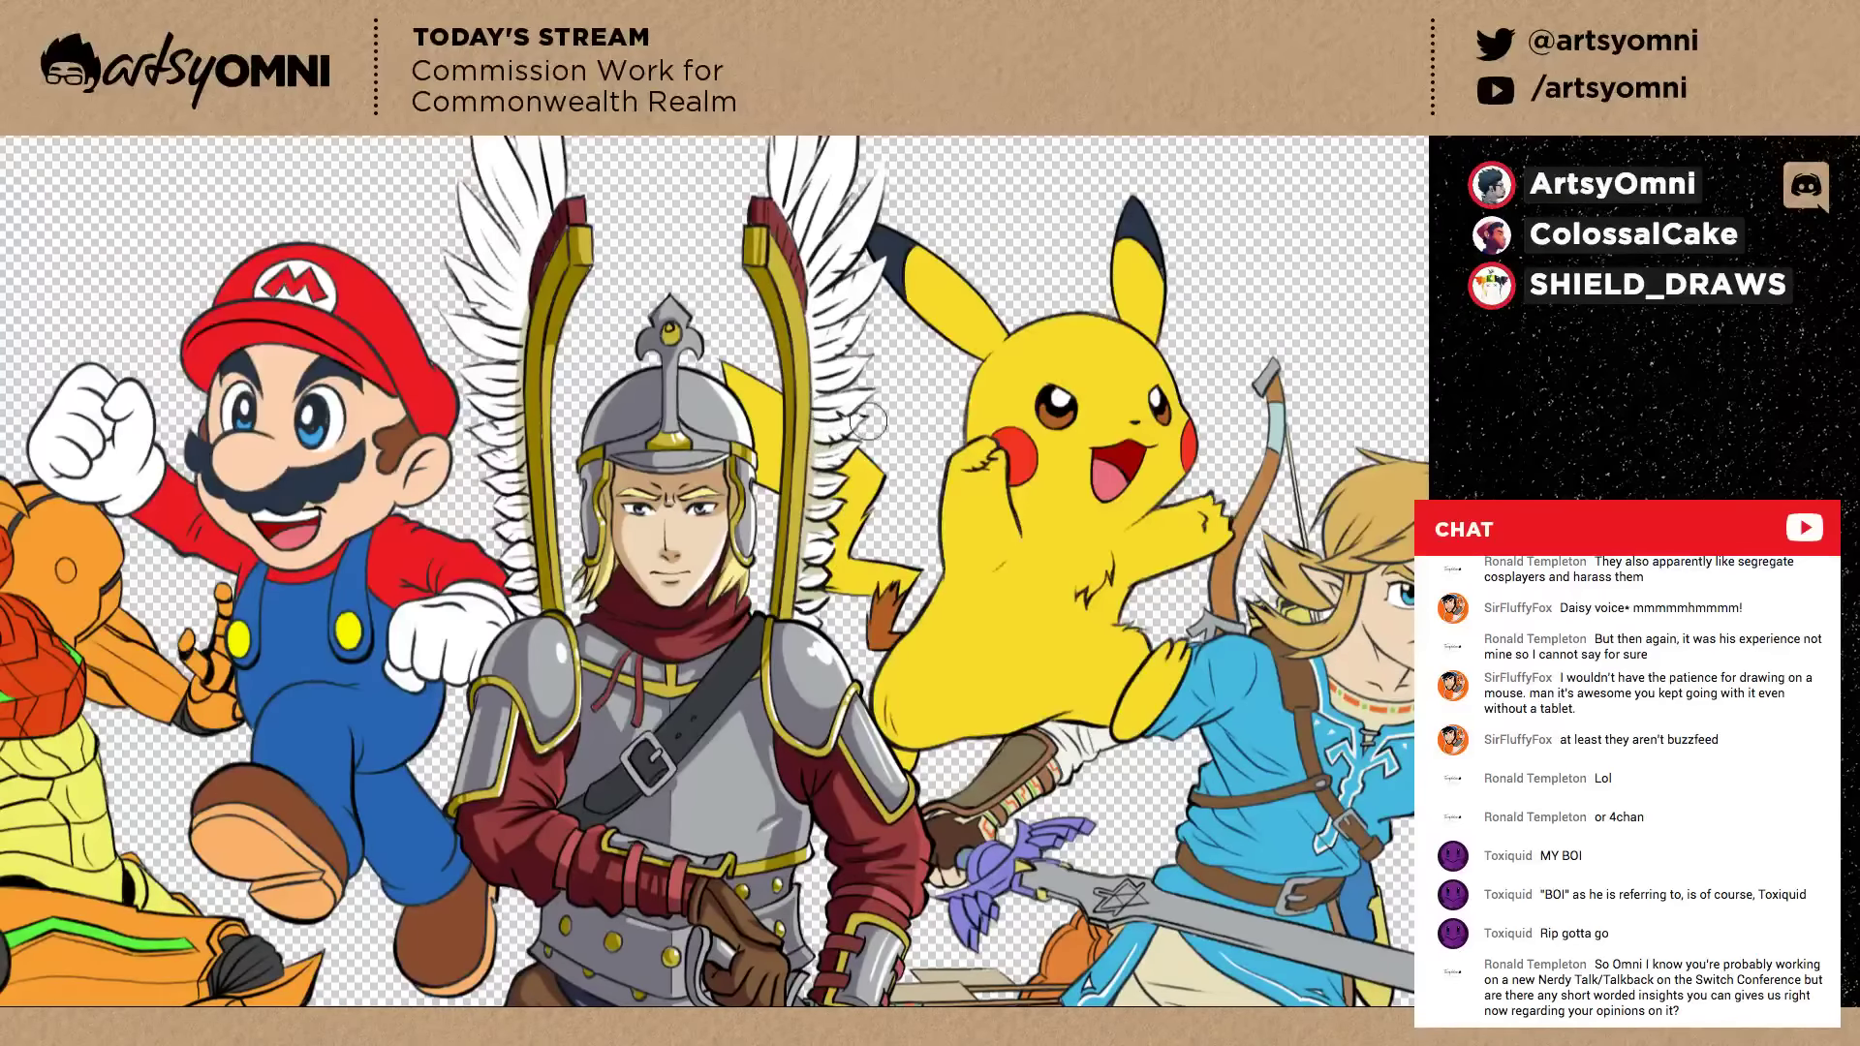
key("ctrl+plus")
mouse_move(1027, 402)
left_mouse_down()
mouse_move(907, 544)
mouse_move(834, 591)
left_mouse_up()
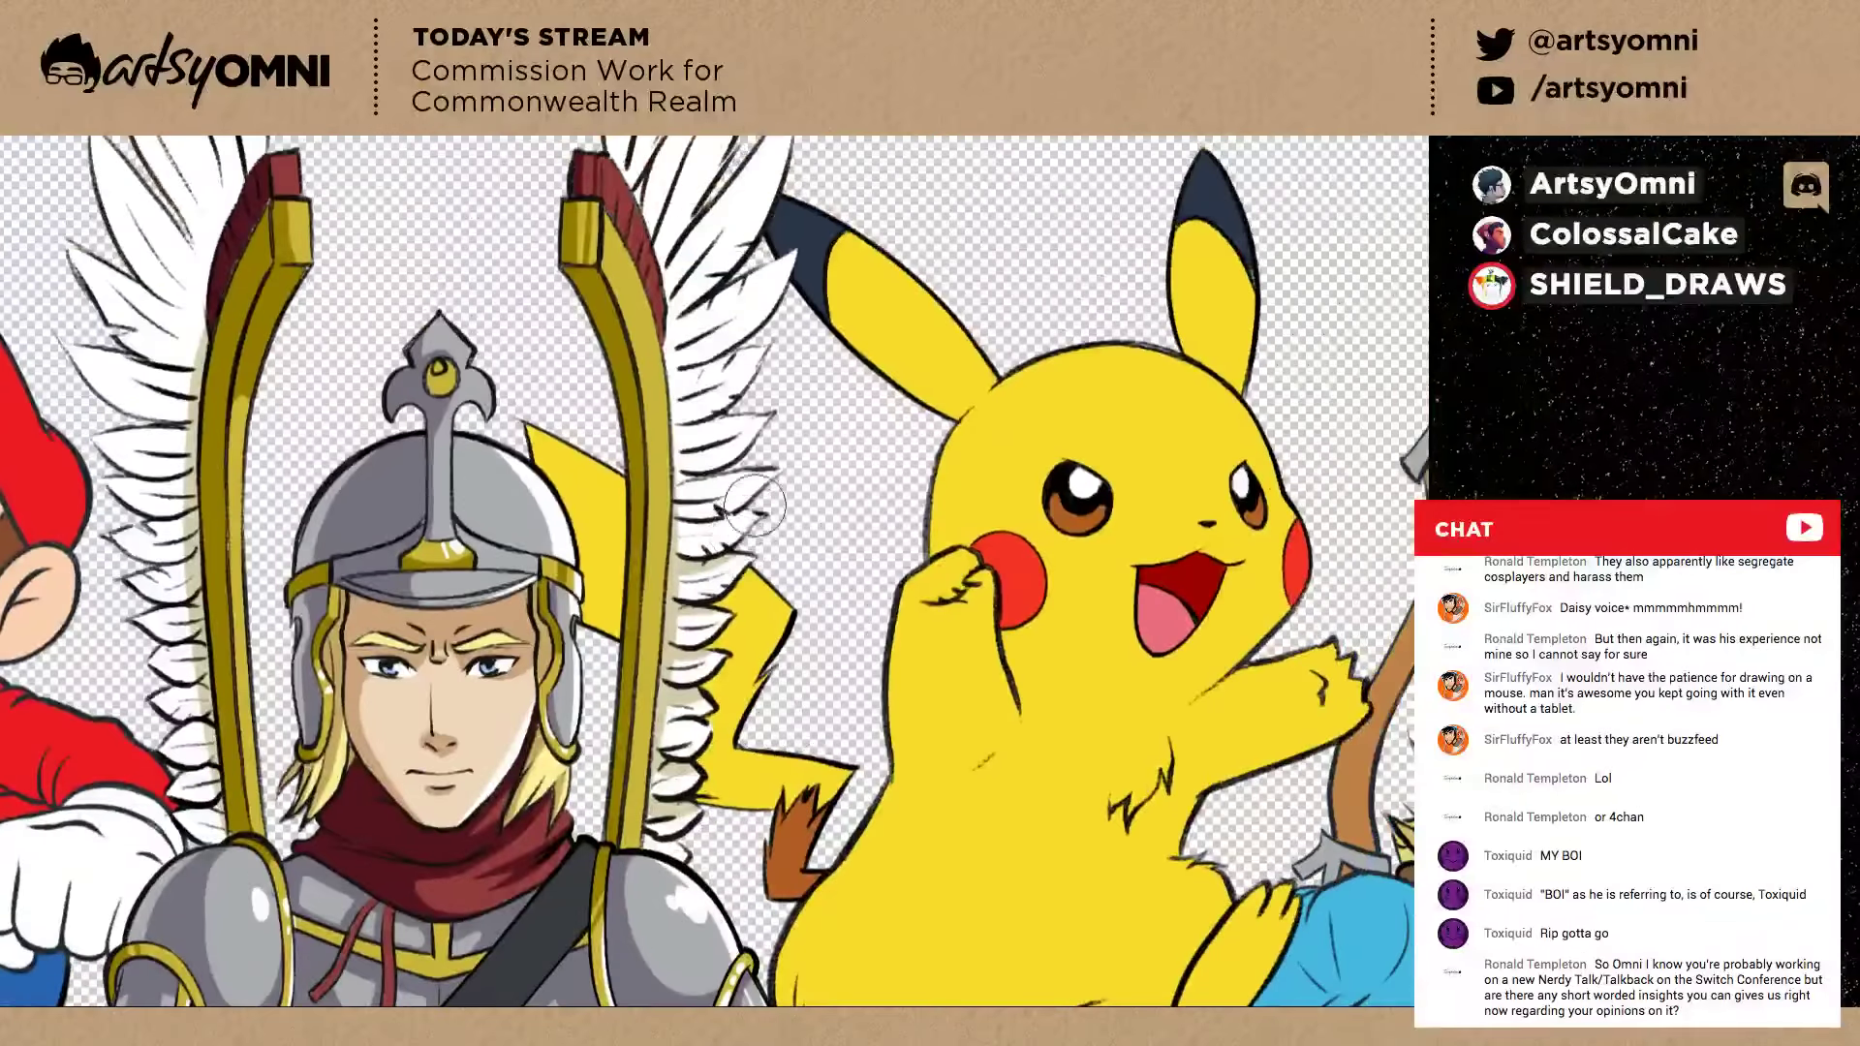
mouse_move(746, 523)
left_mouse_down()
mouse_move(670, 522)
mouse_move(730, 520)
mouse_move(738, 466)
mouse_move(664, 474)
mouse_move(751, 462)
mouse_move(739, 406)
mouse_move(684, 428)
mouse_move(733, 351)
mouse_move(713, 361)
mouse_move(703, 341)
mouse_move(768, 278)
mouse_move(725, 295)
mouse_move(740, 273)
mouse_move(670, 321)
mouse_move(709, 294)
mouse_move(670, 367)
mouse_move(696, 341)
mouse_move(671, 418)
mouse_move(675, 375)
mouse_move(734, 368)
mouse_move(771, 452)
mouse_move(731, 500)
mouse_move(680, 468)
mouse_move(716, 441)
left_mouse_up()
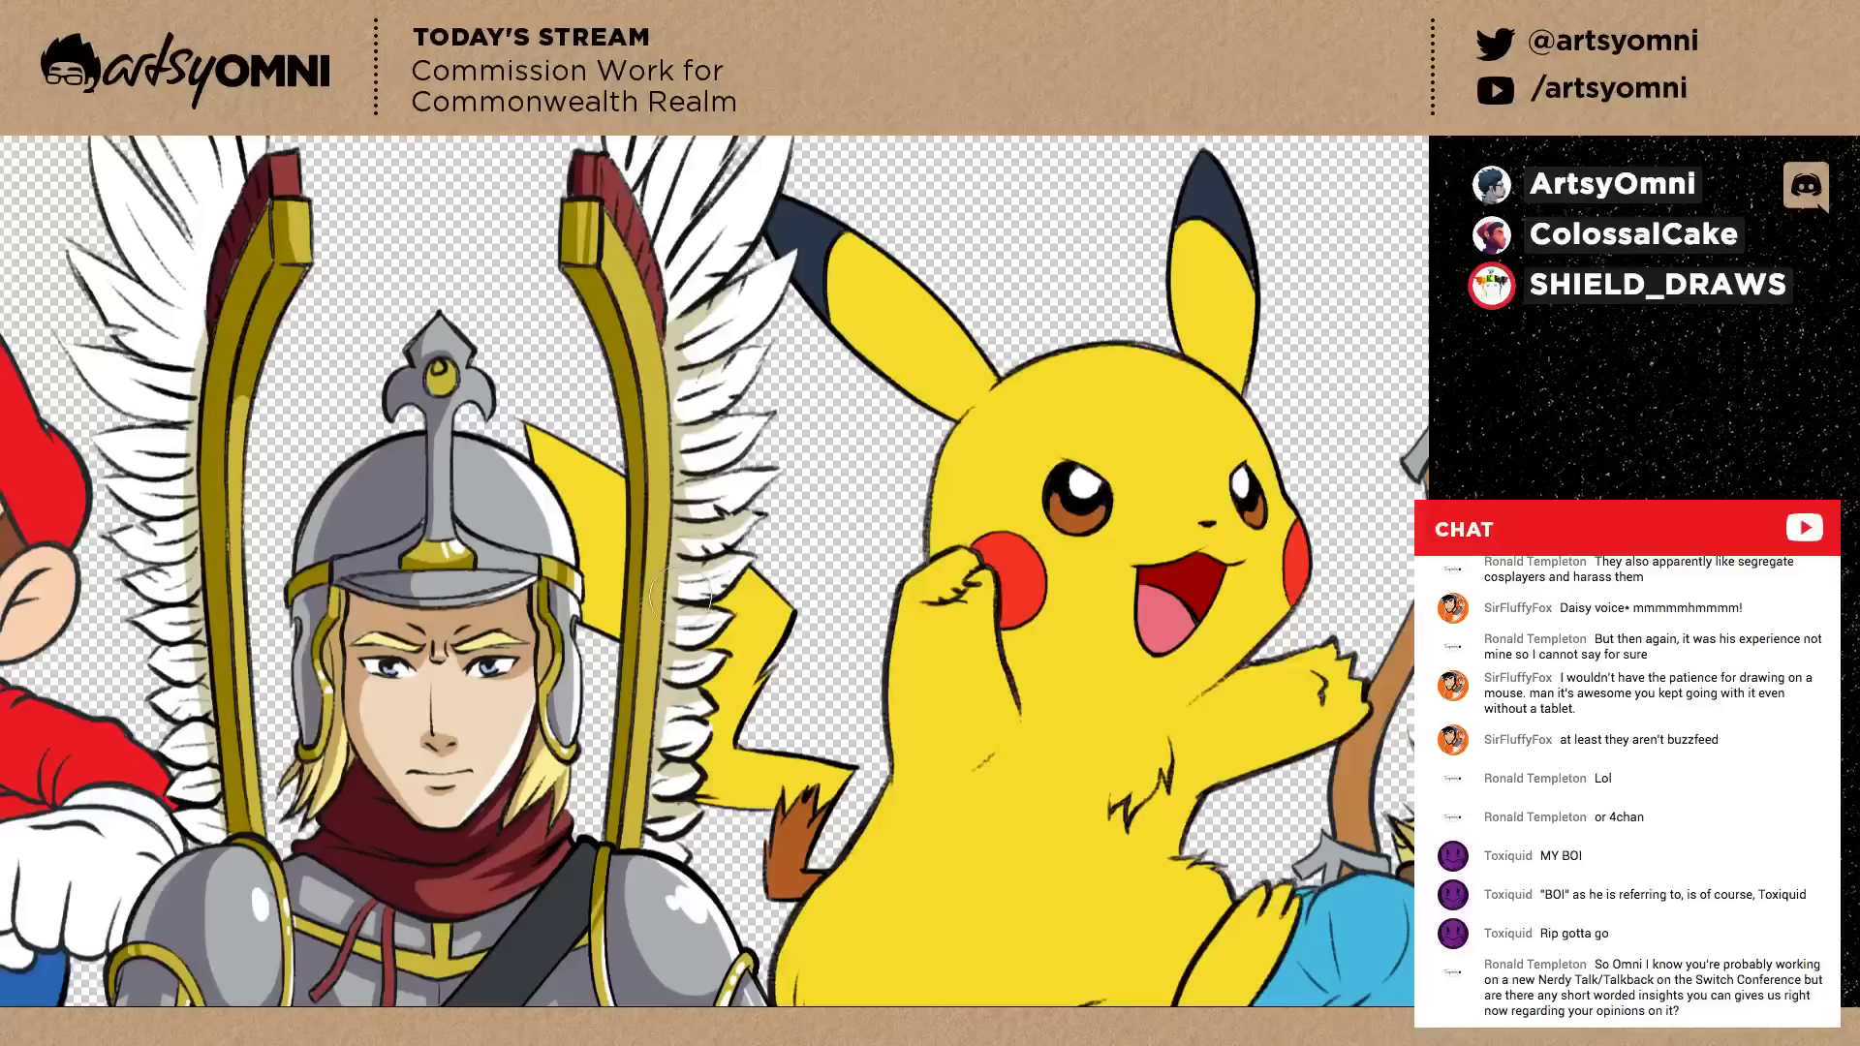
mouse_move(681, 594)
left_mouse_down()
mouse_move(679, 730)
mouse_move(715, 706)
mouse_move(655, 718)
mouse_move(699, 708)
mouse_move(718, 657)
left_mouse_up()
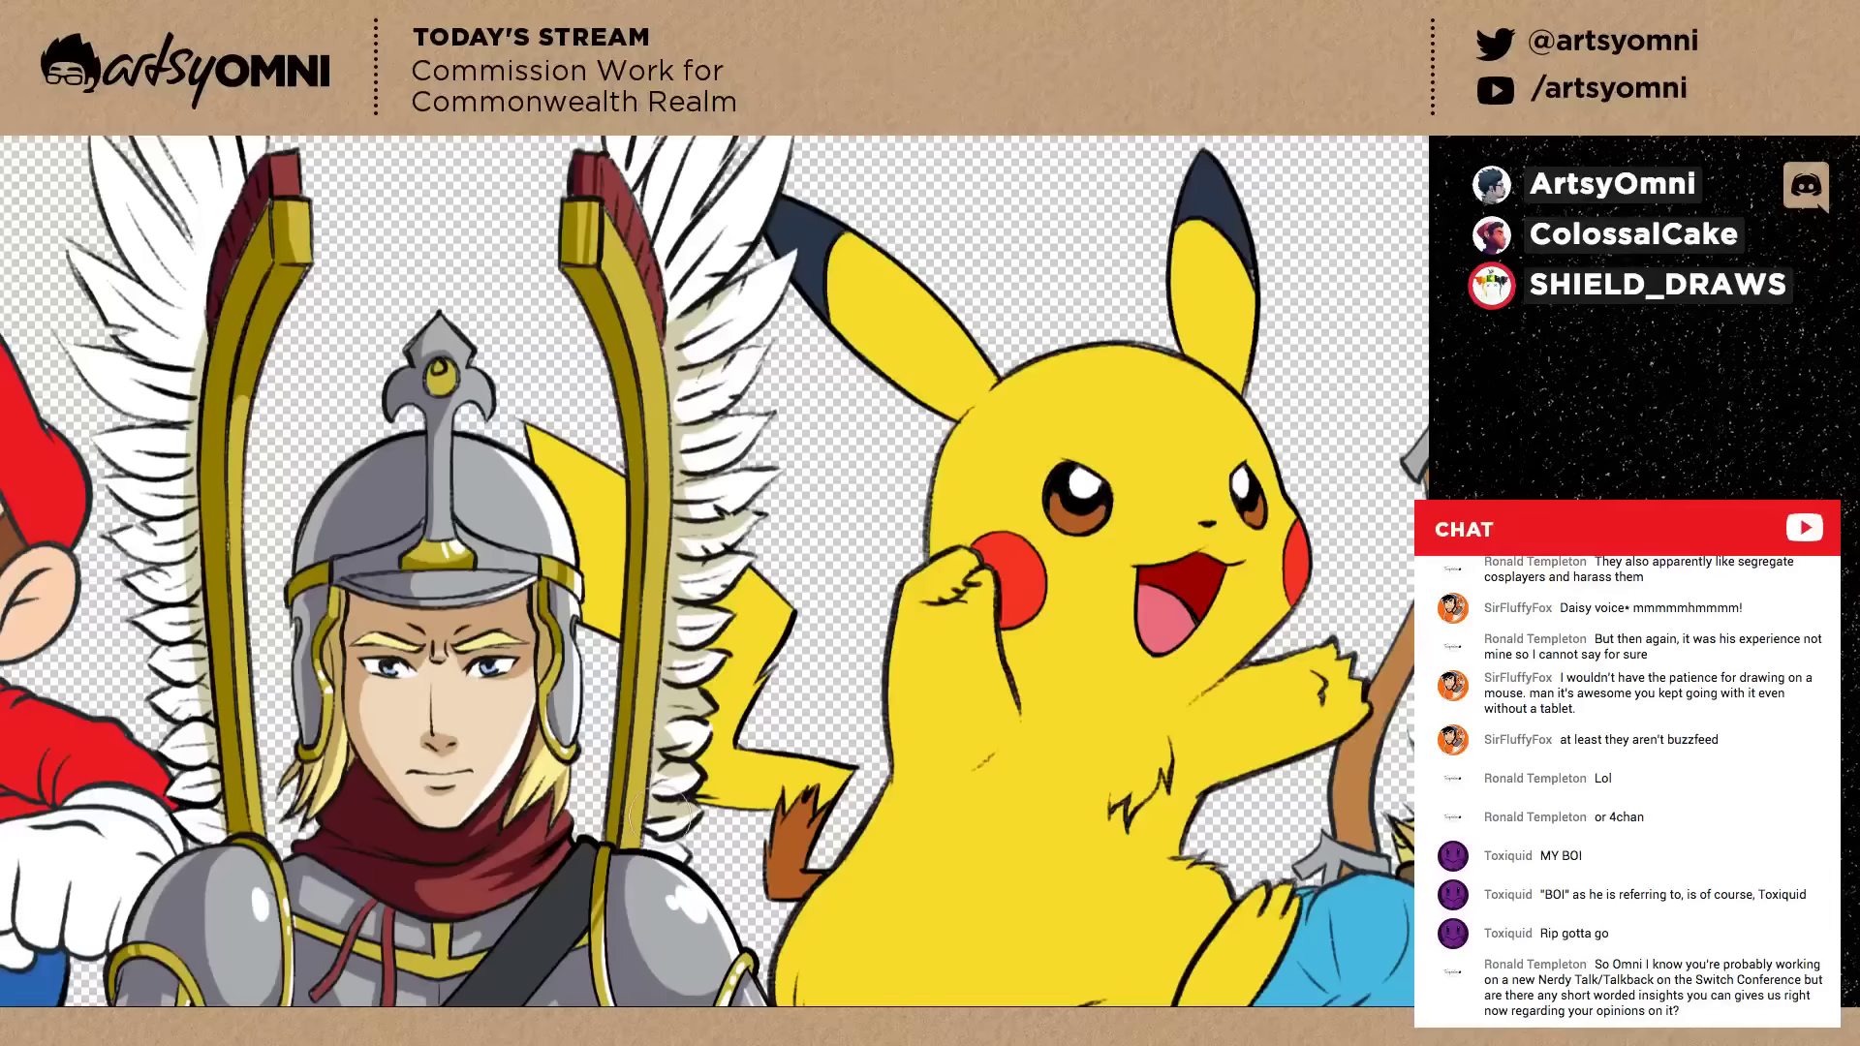
left_click_drag(659, 813, 672, 837)
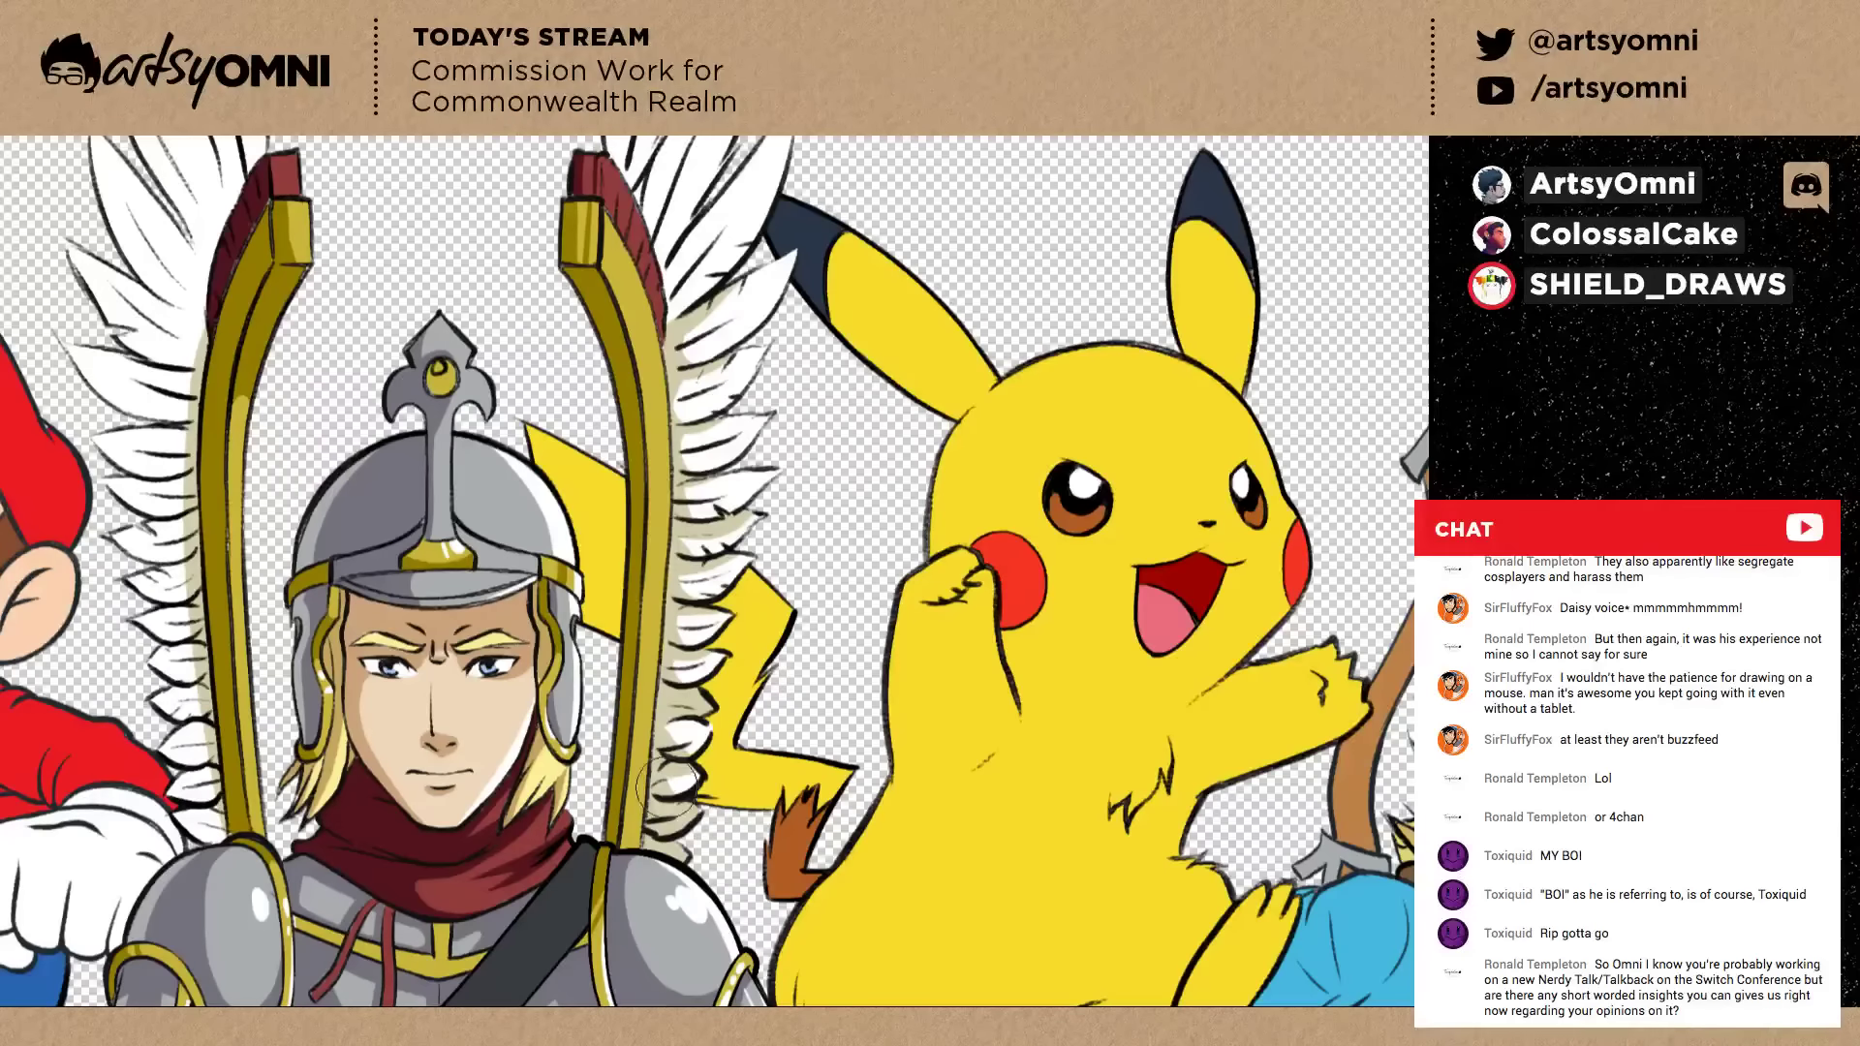
Shade the middle and upper side feathers of the Pikachu-side wing in beige, undoing the last strokes.
left_click_drag(882, 717, 923, 798)
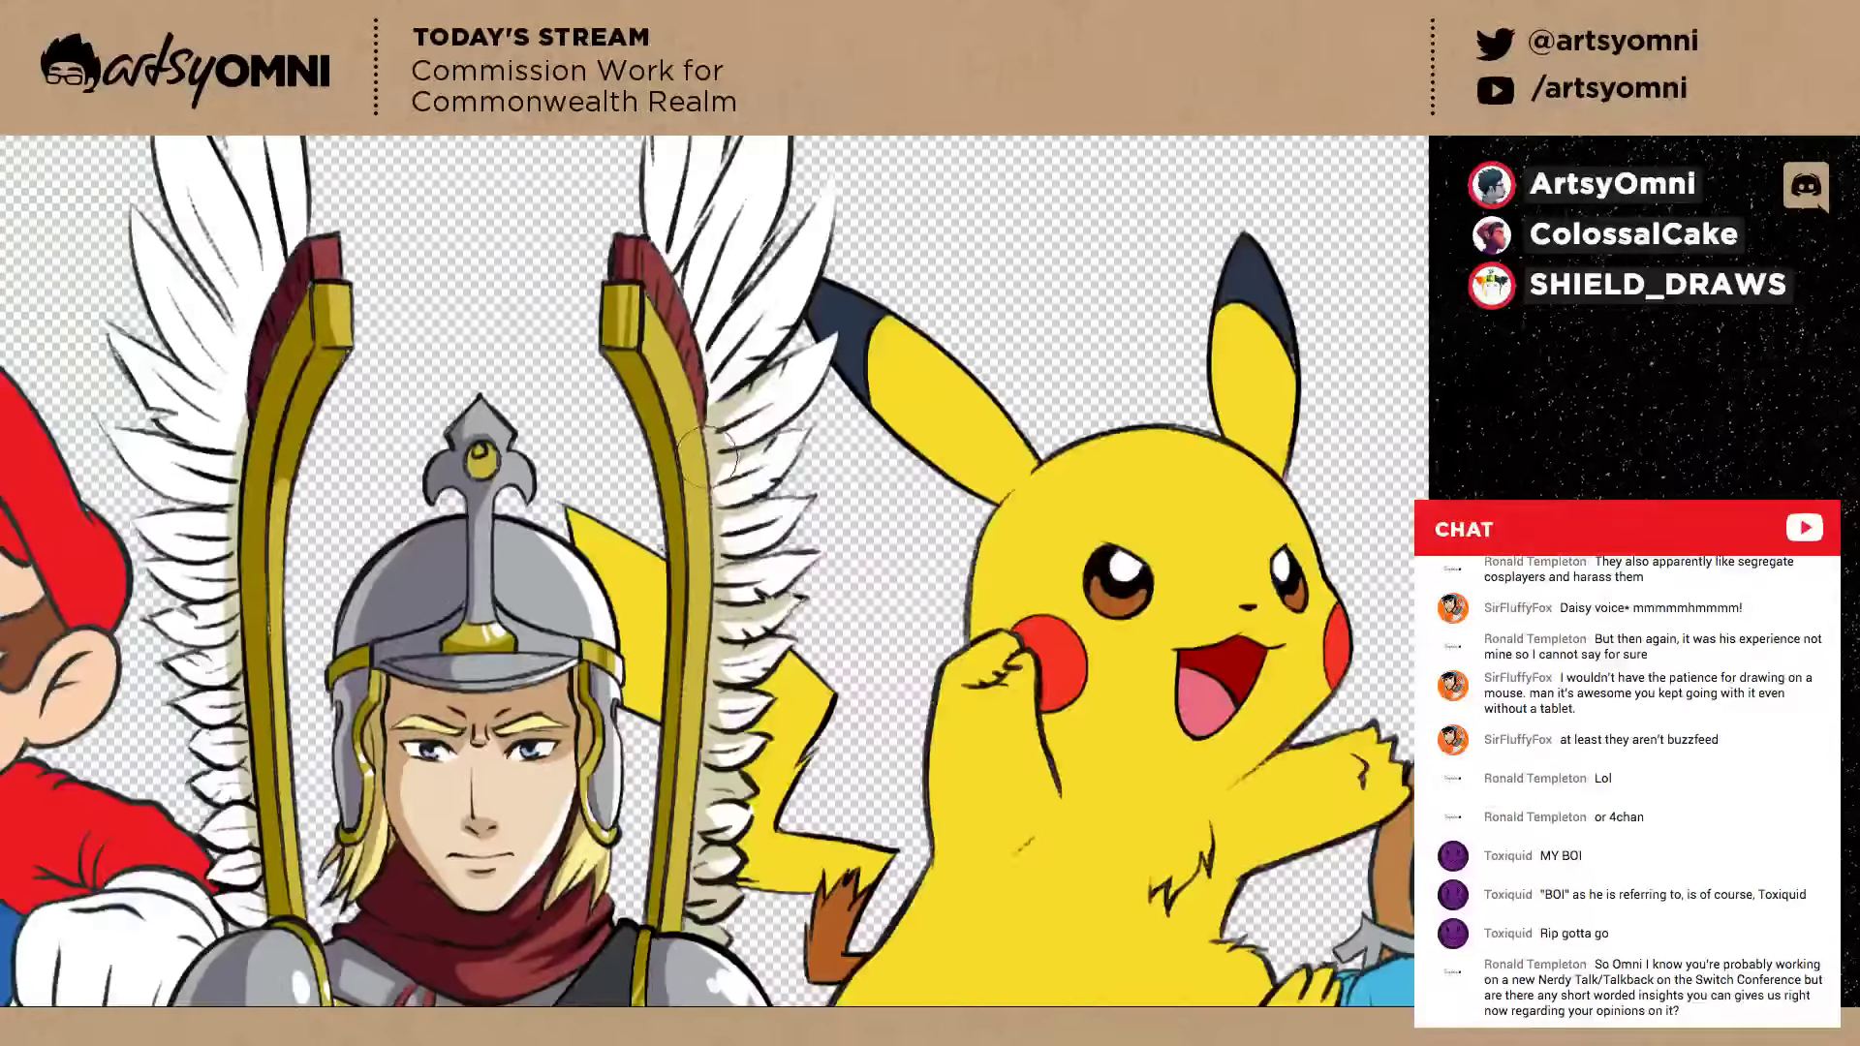
left_click_drag(749, 296, 702, 465)
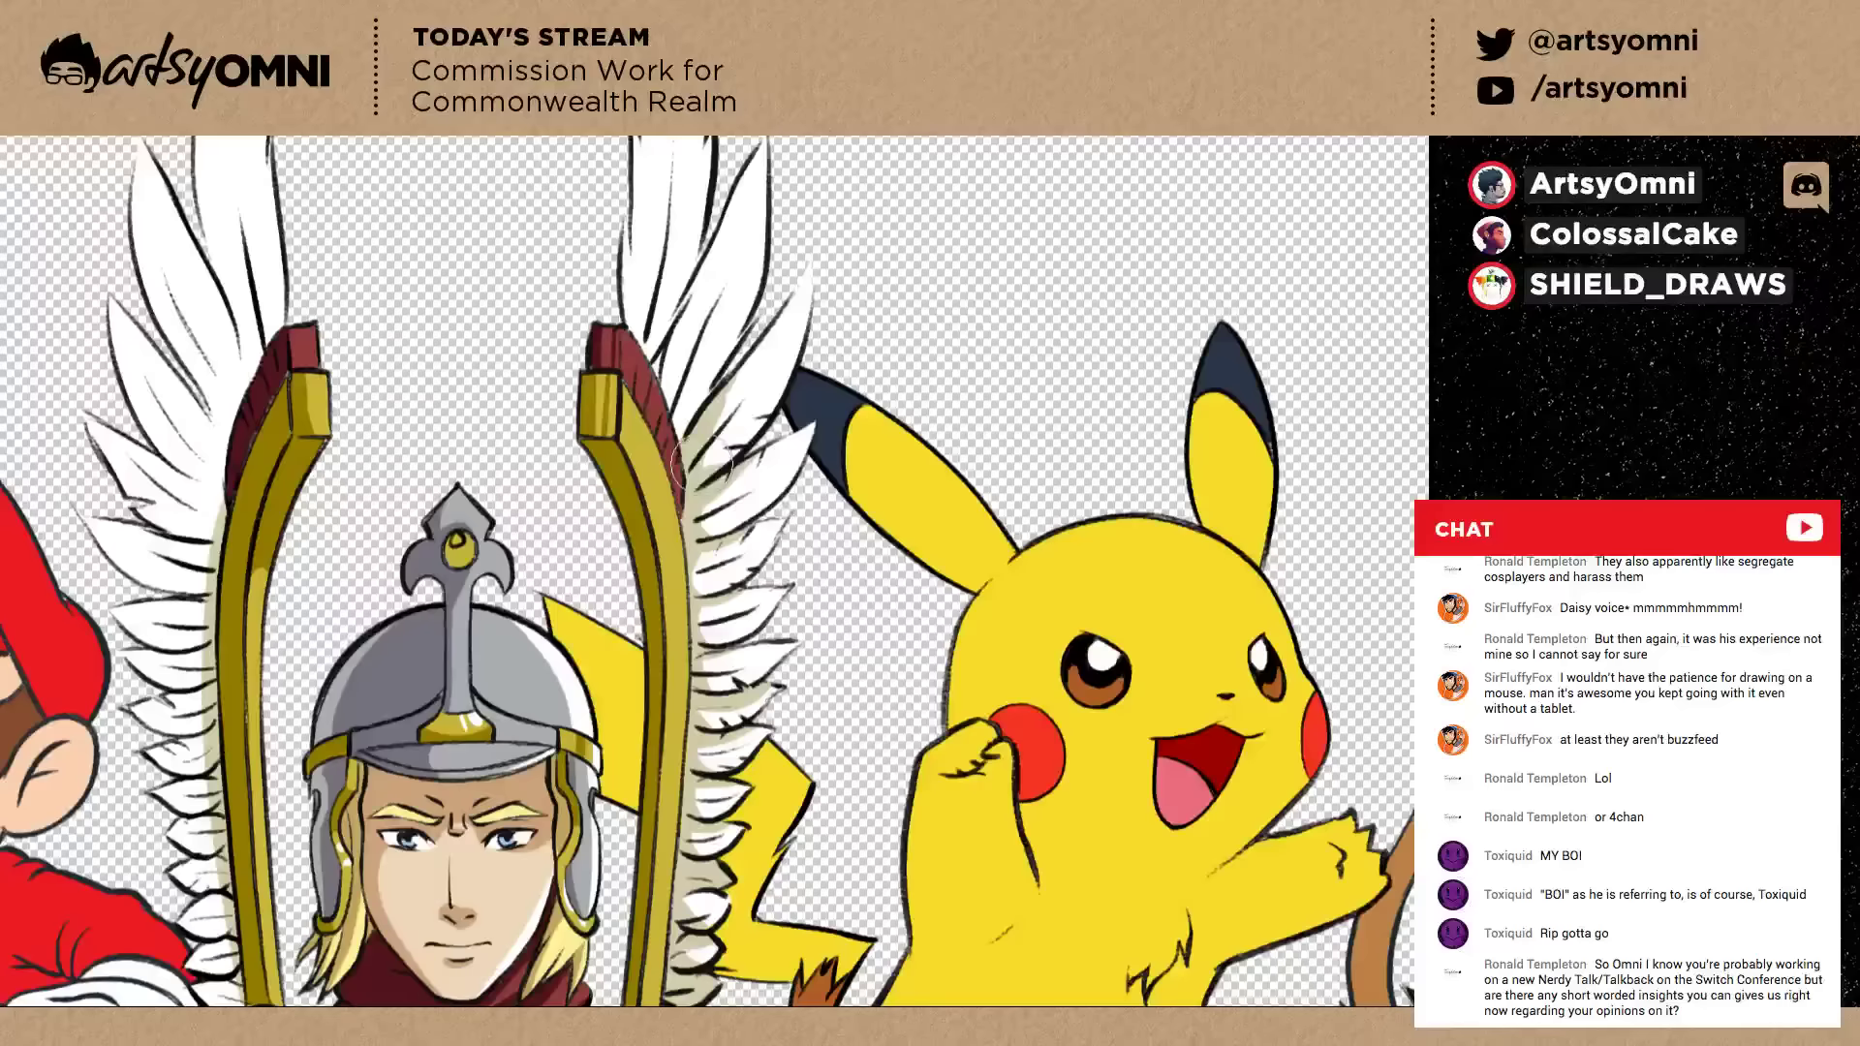
mouse_move(733, 384)
left_mouse_down()
mouse_move(659, 499)
mouse_move(678, 451)
mouse_move(707, 481)
mouse_move(662, 539)
mouse_move(693, 426)
mouse_move(742, 518)
left_mouse_up()
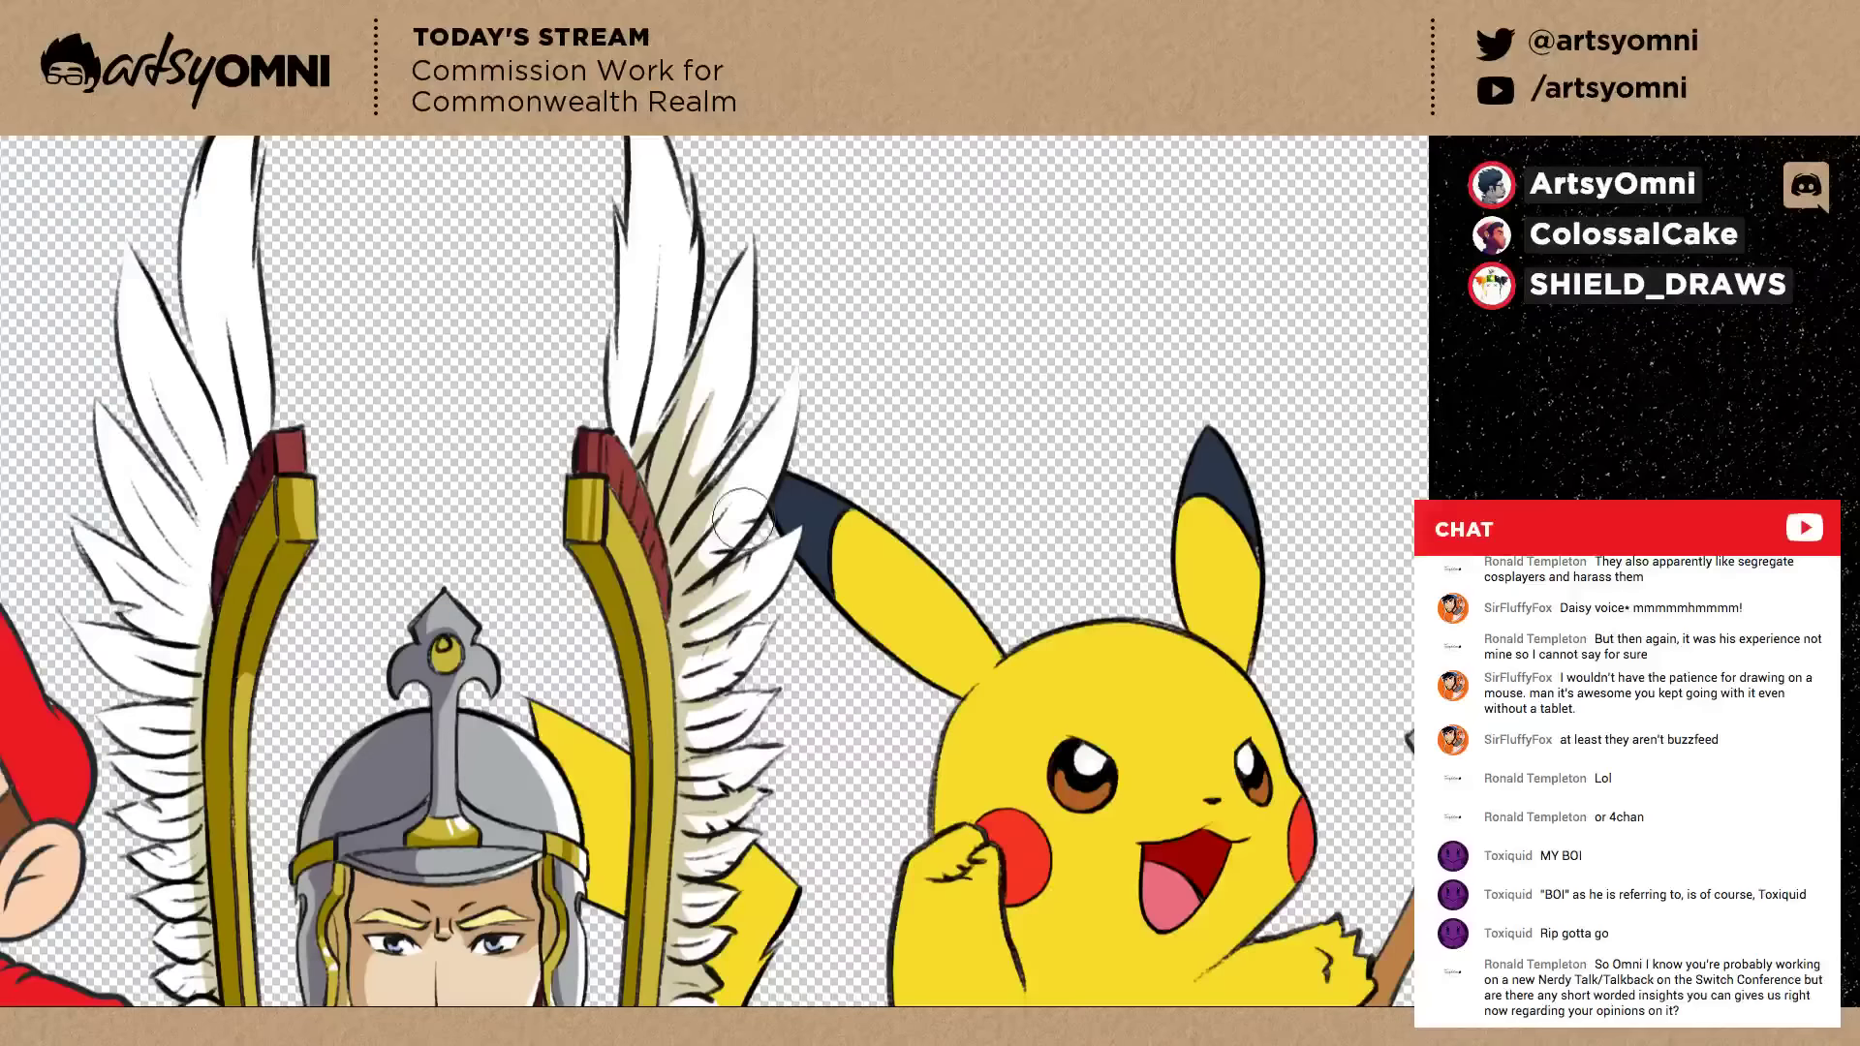
key("ctrl+z")
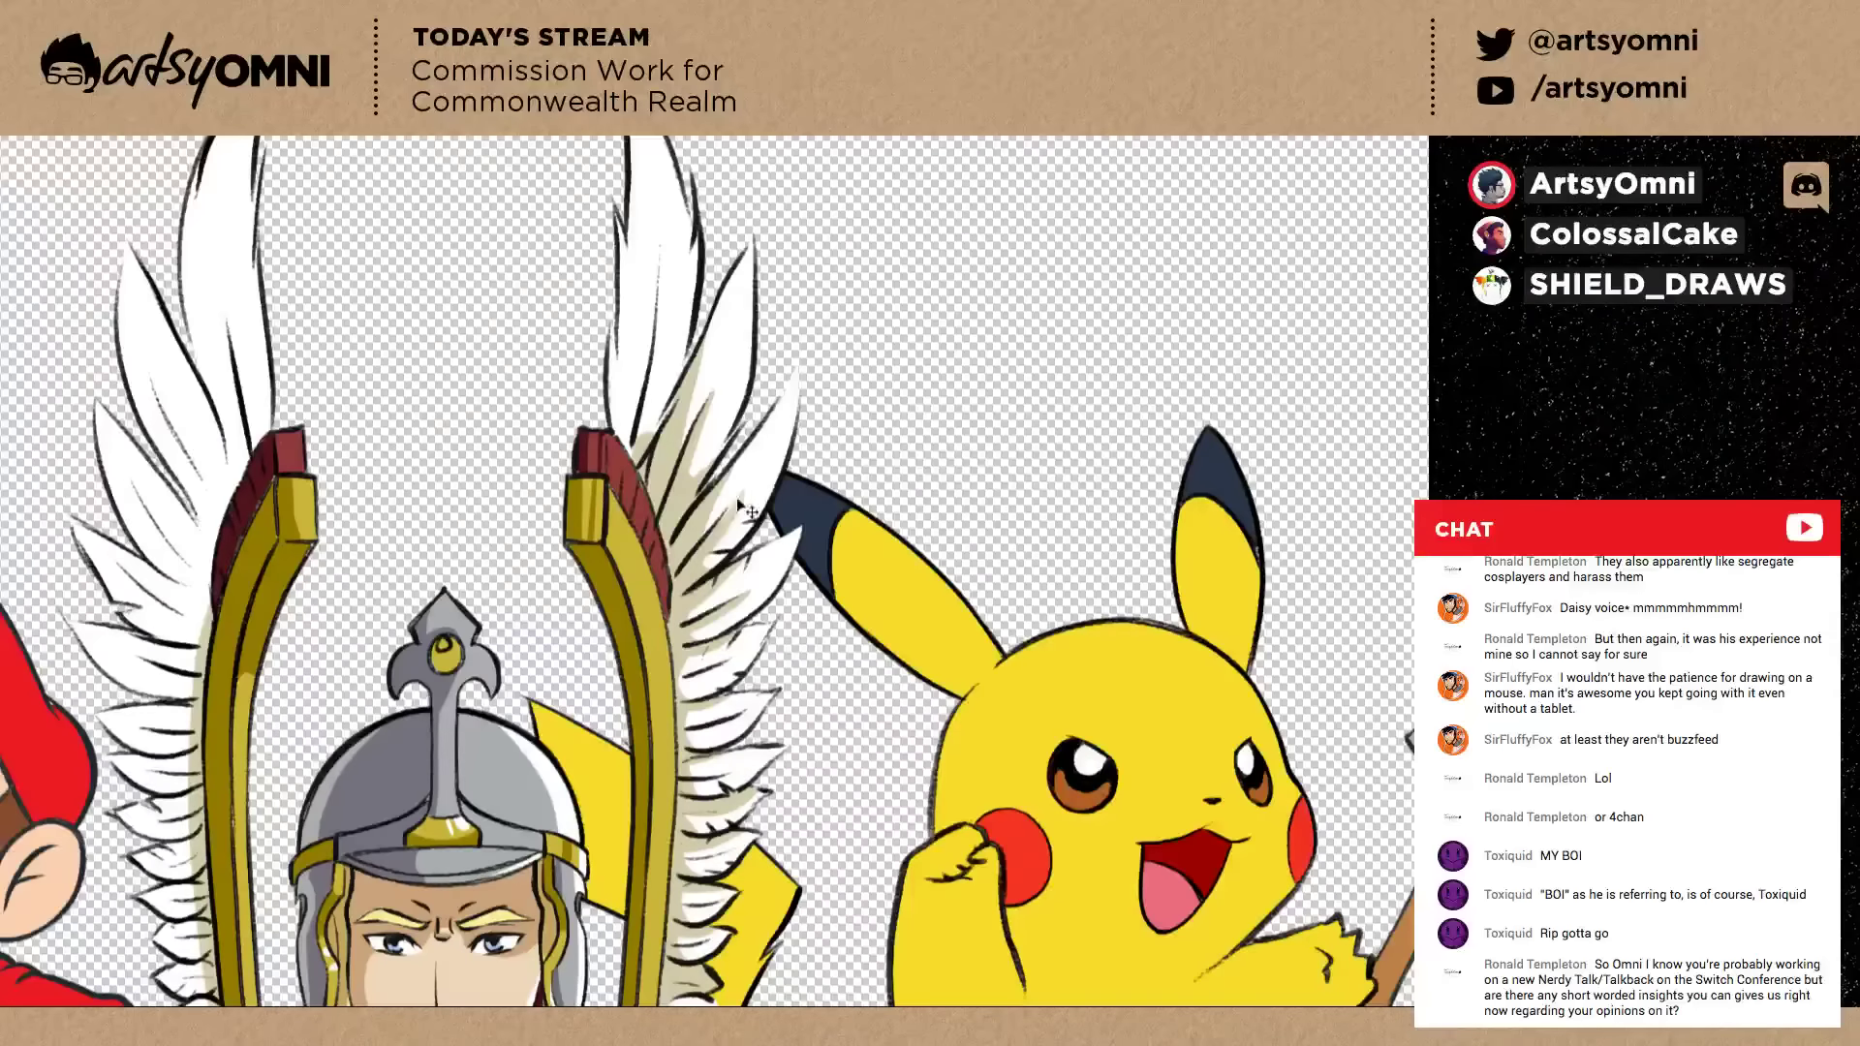
key("ctrl+z")
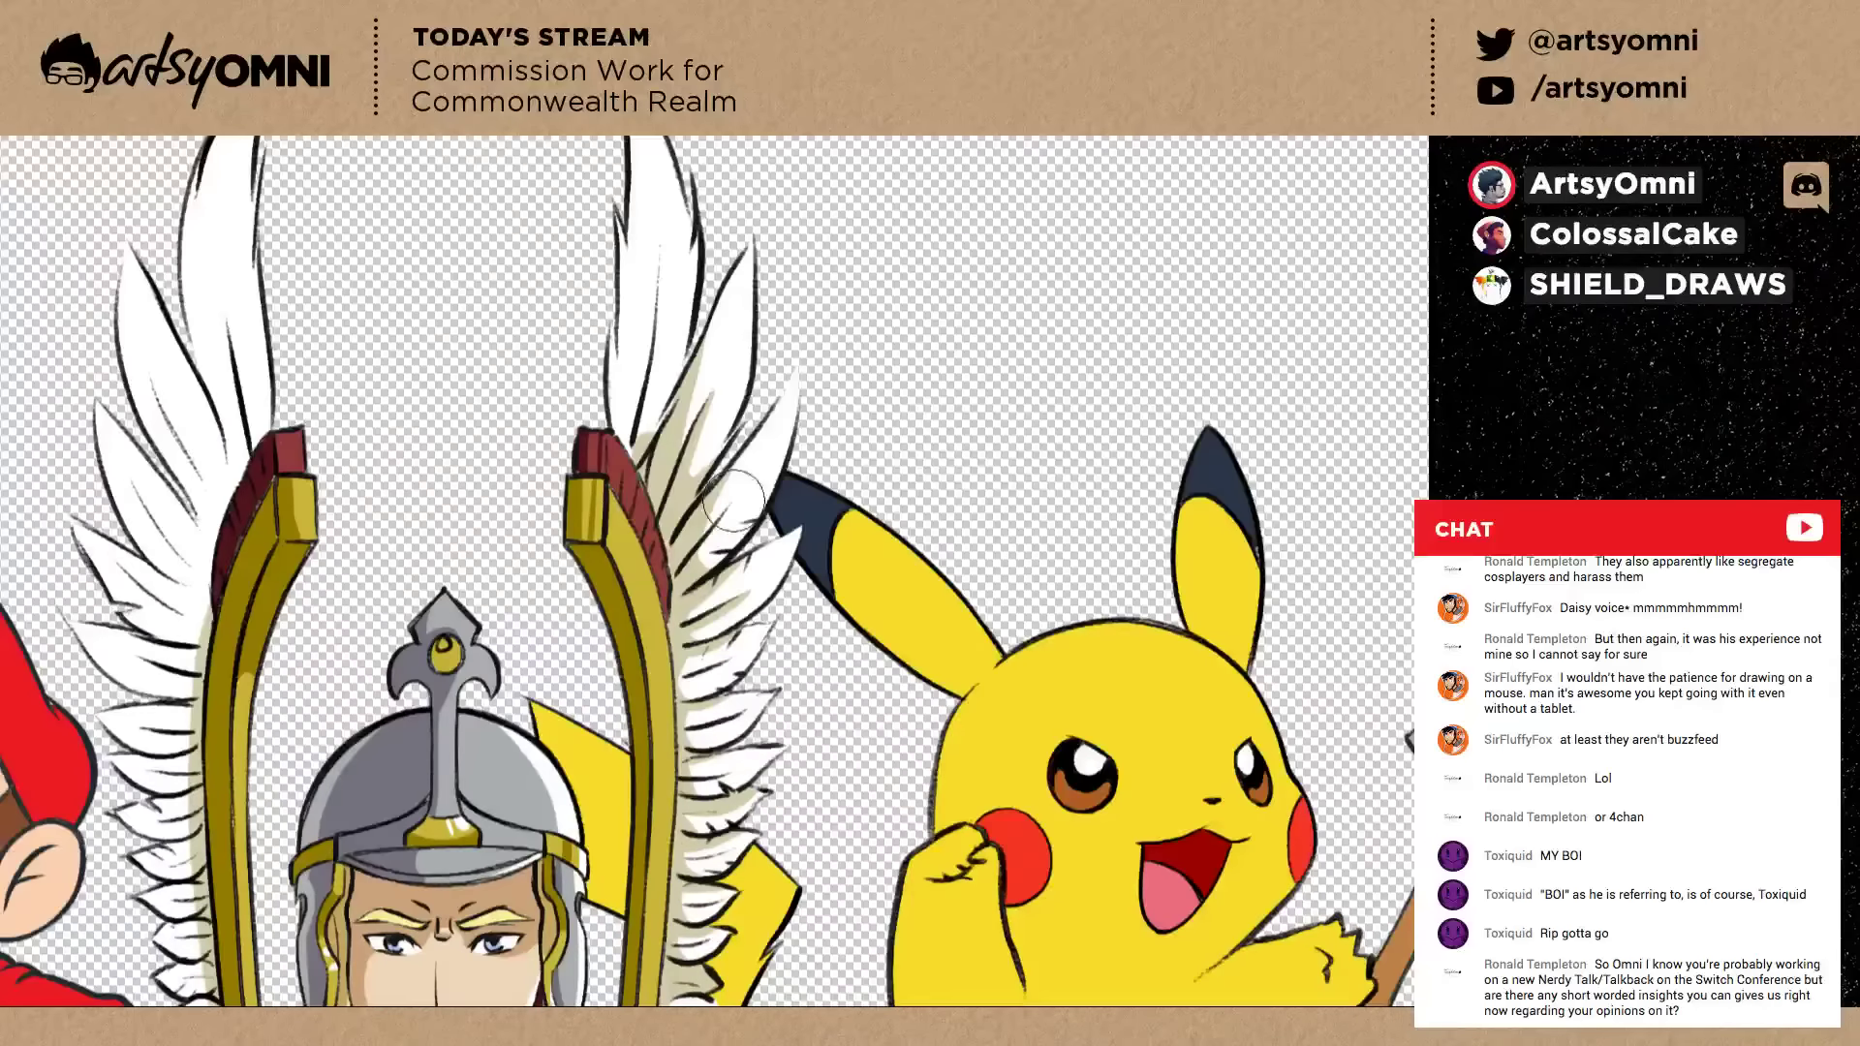
Shade the tallest feather of the Pikachu-side wing in beige, redoing the stroke down its centre, and refine the shadows on the neighbouring feathers.
left_click_drag(656, 332, 612, 520)
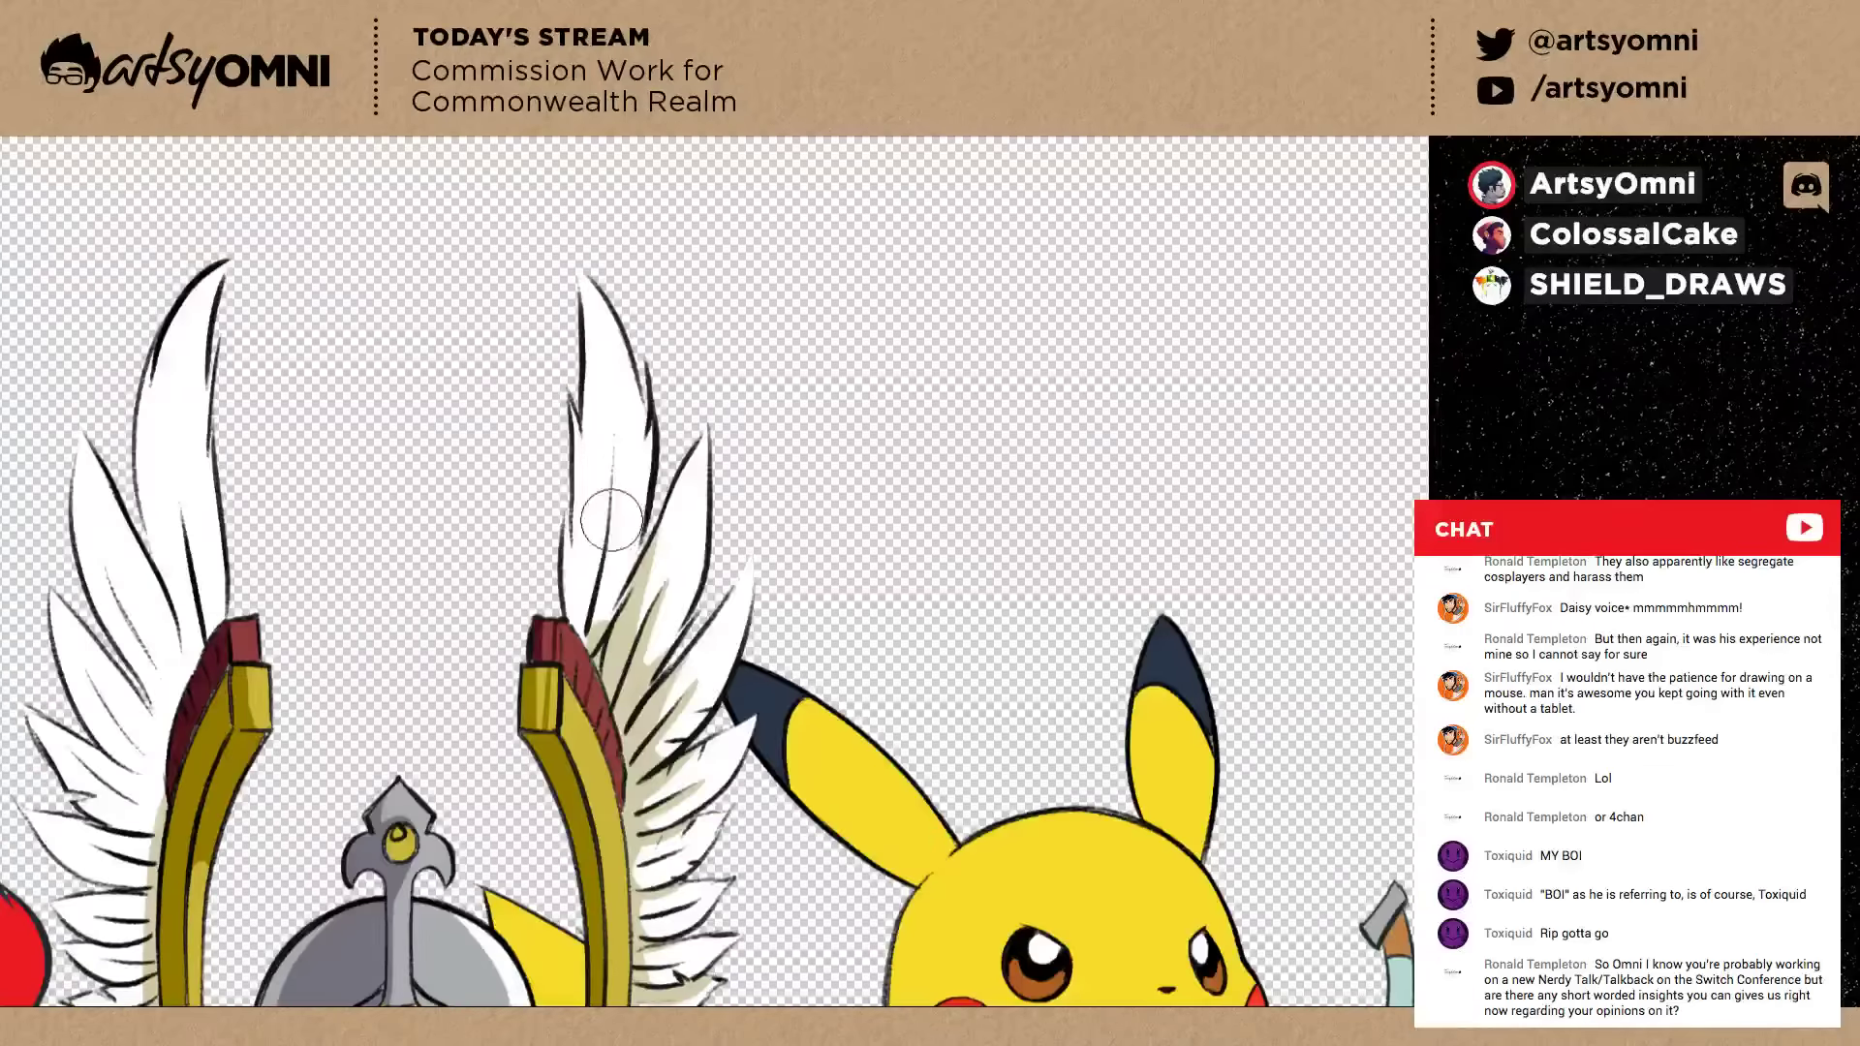
left_click_drag(612, 431, 577, 632)
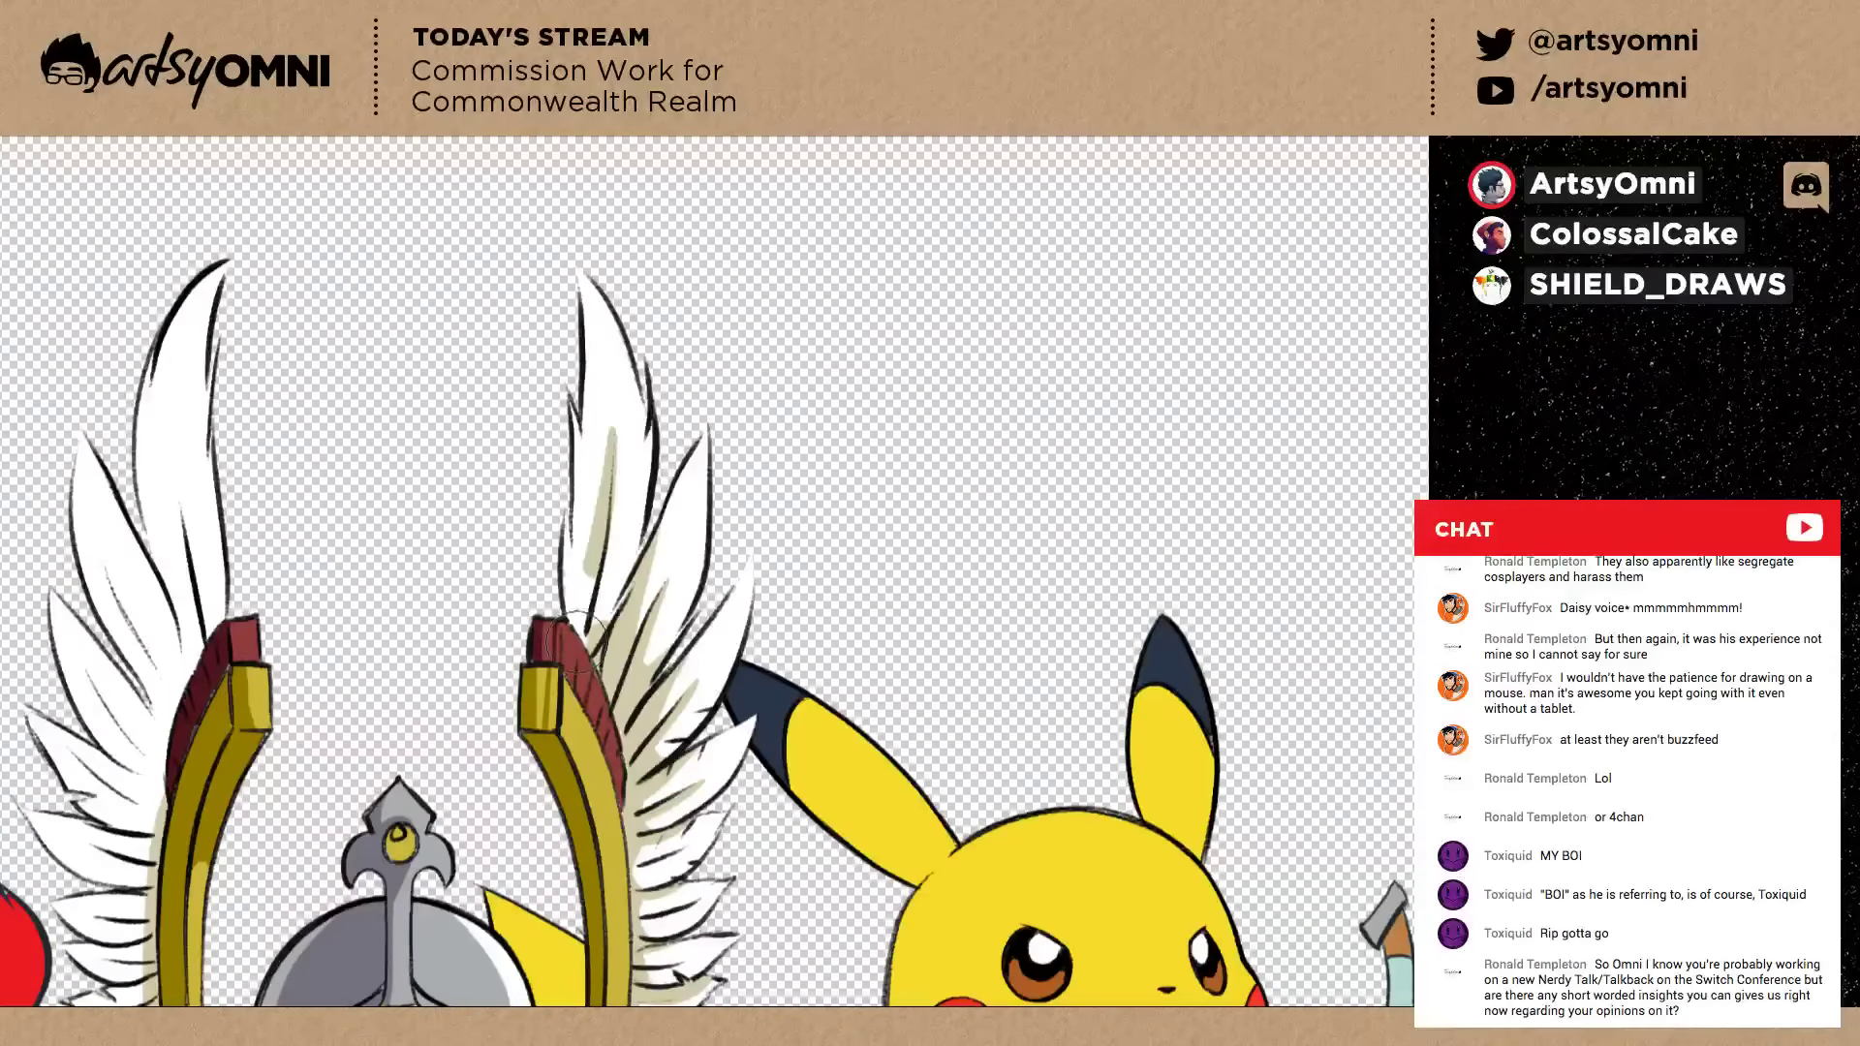
key("ctrl+z")
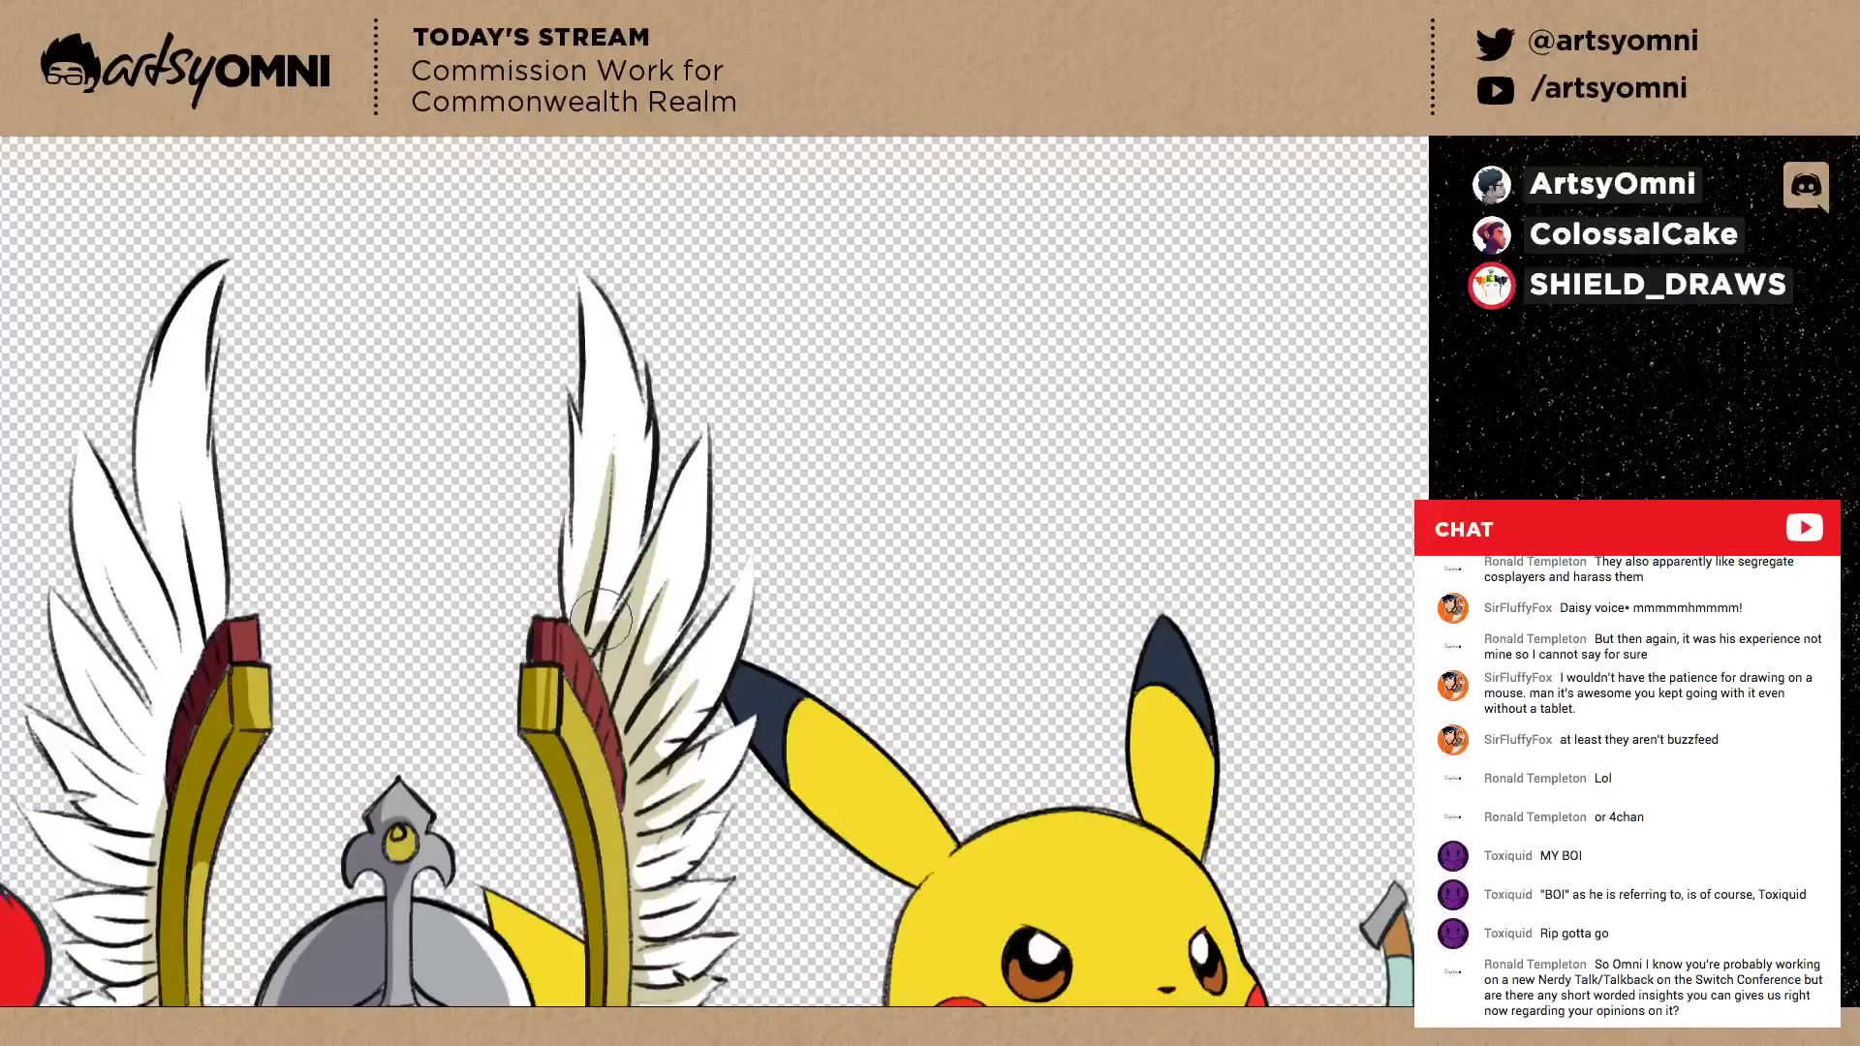
left_click_drag(601, 620, 572, 502)
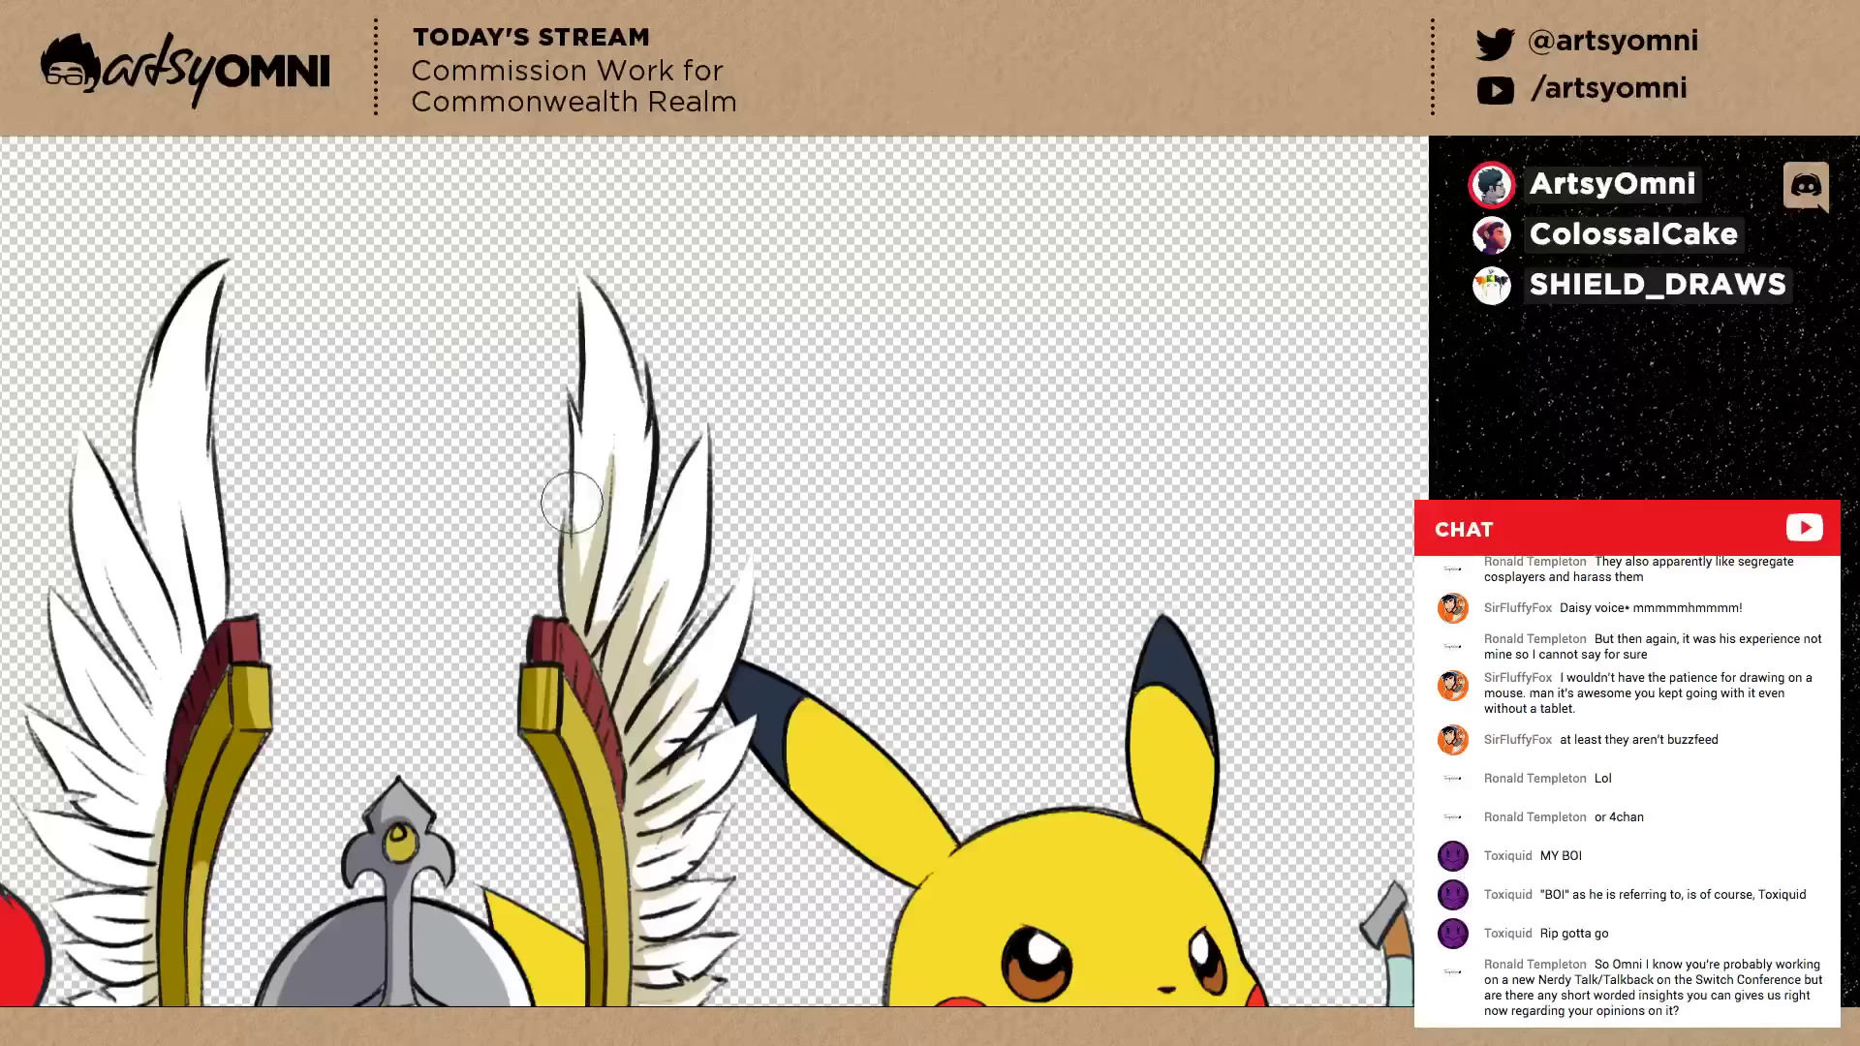
left_click_drag(571, 503, 591, 324)
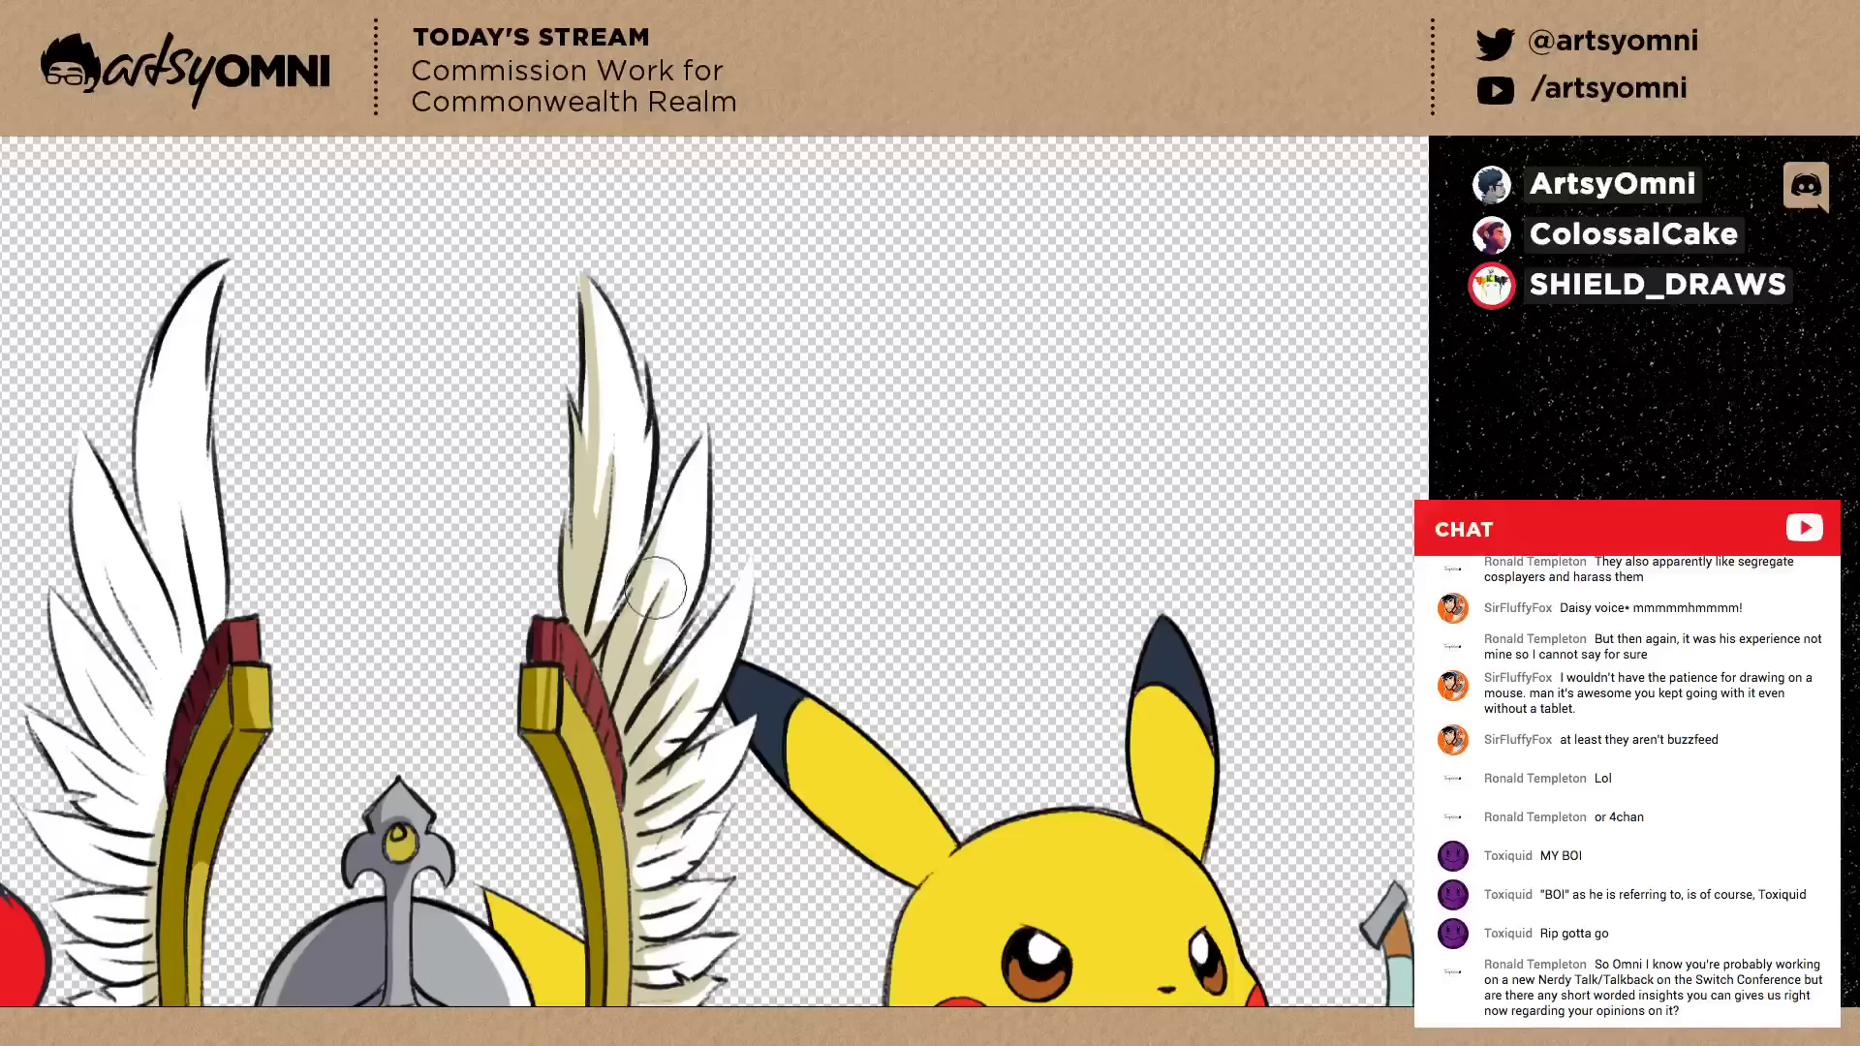
left_click_drag(812, 750, 973, 652)
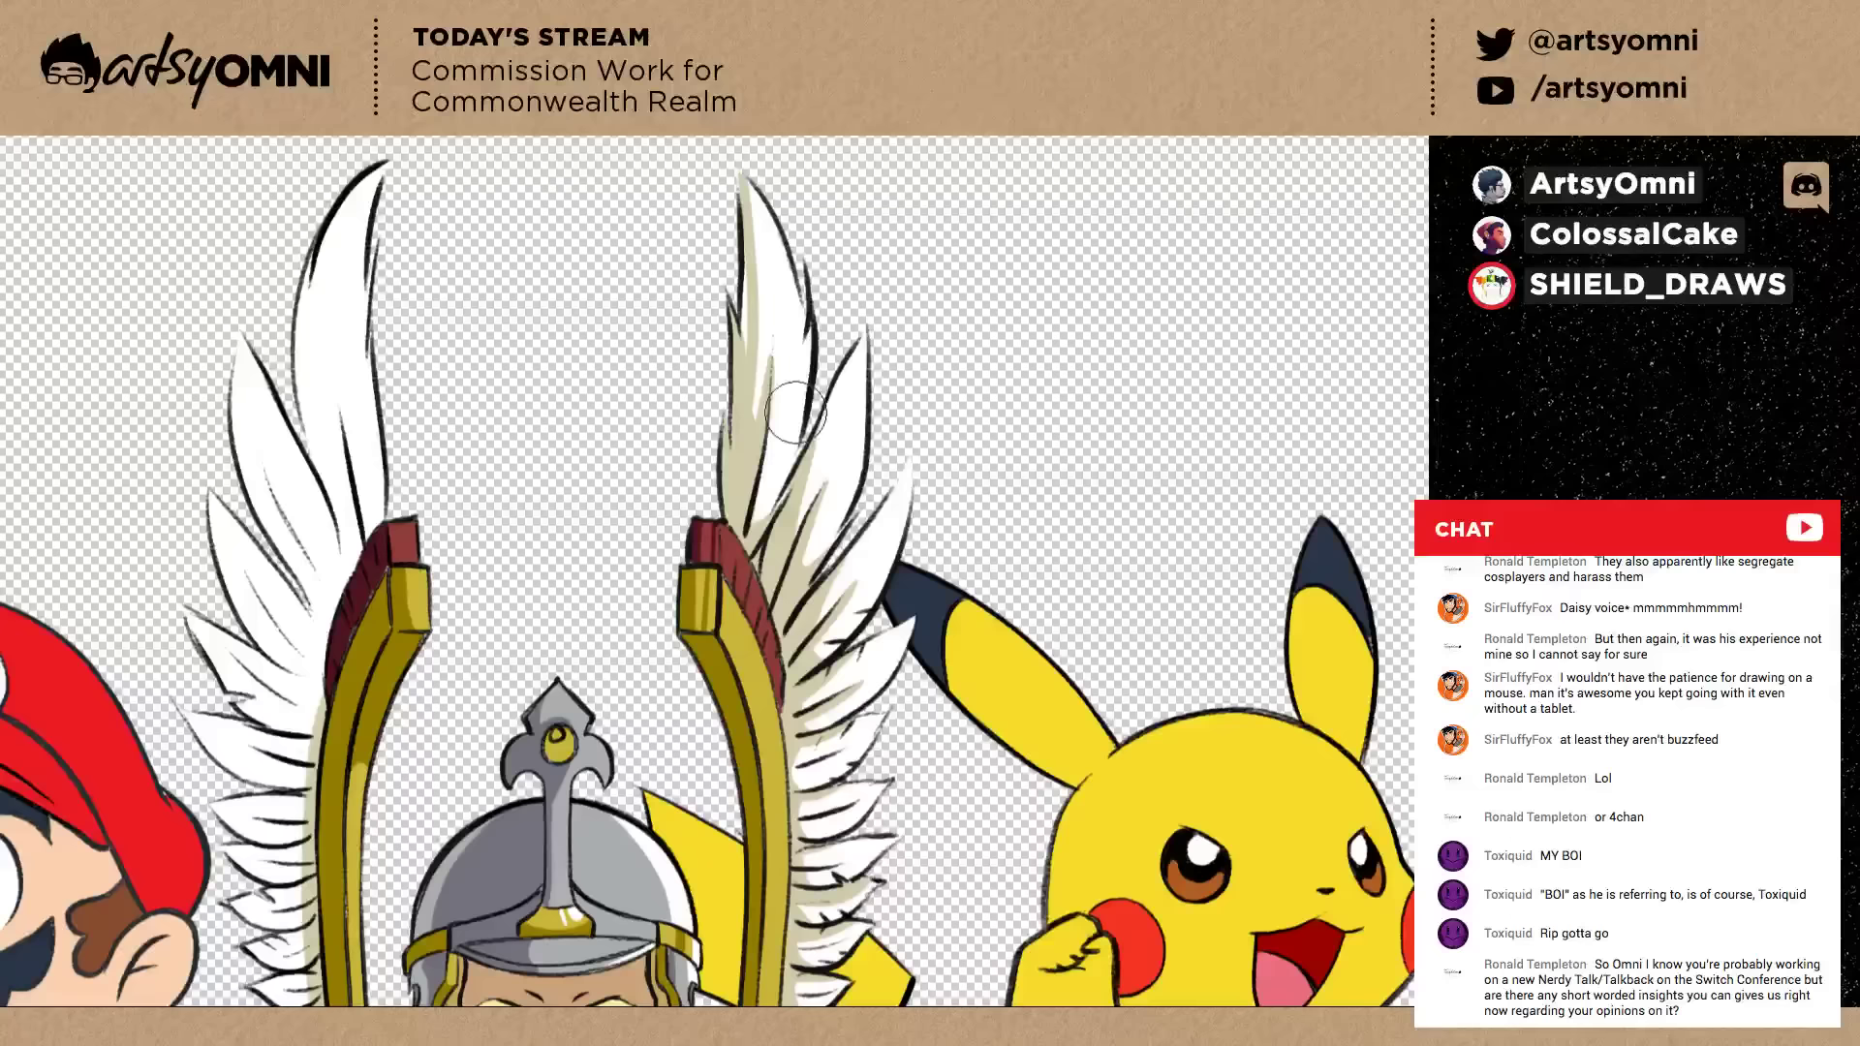
left_click_drag(796, 412, 781, 628)
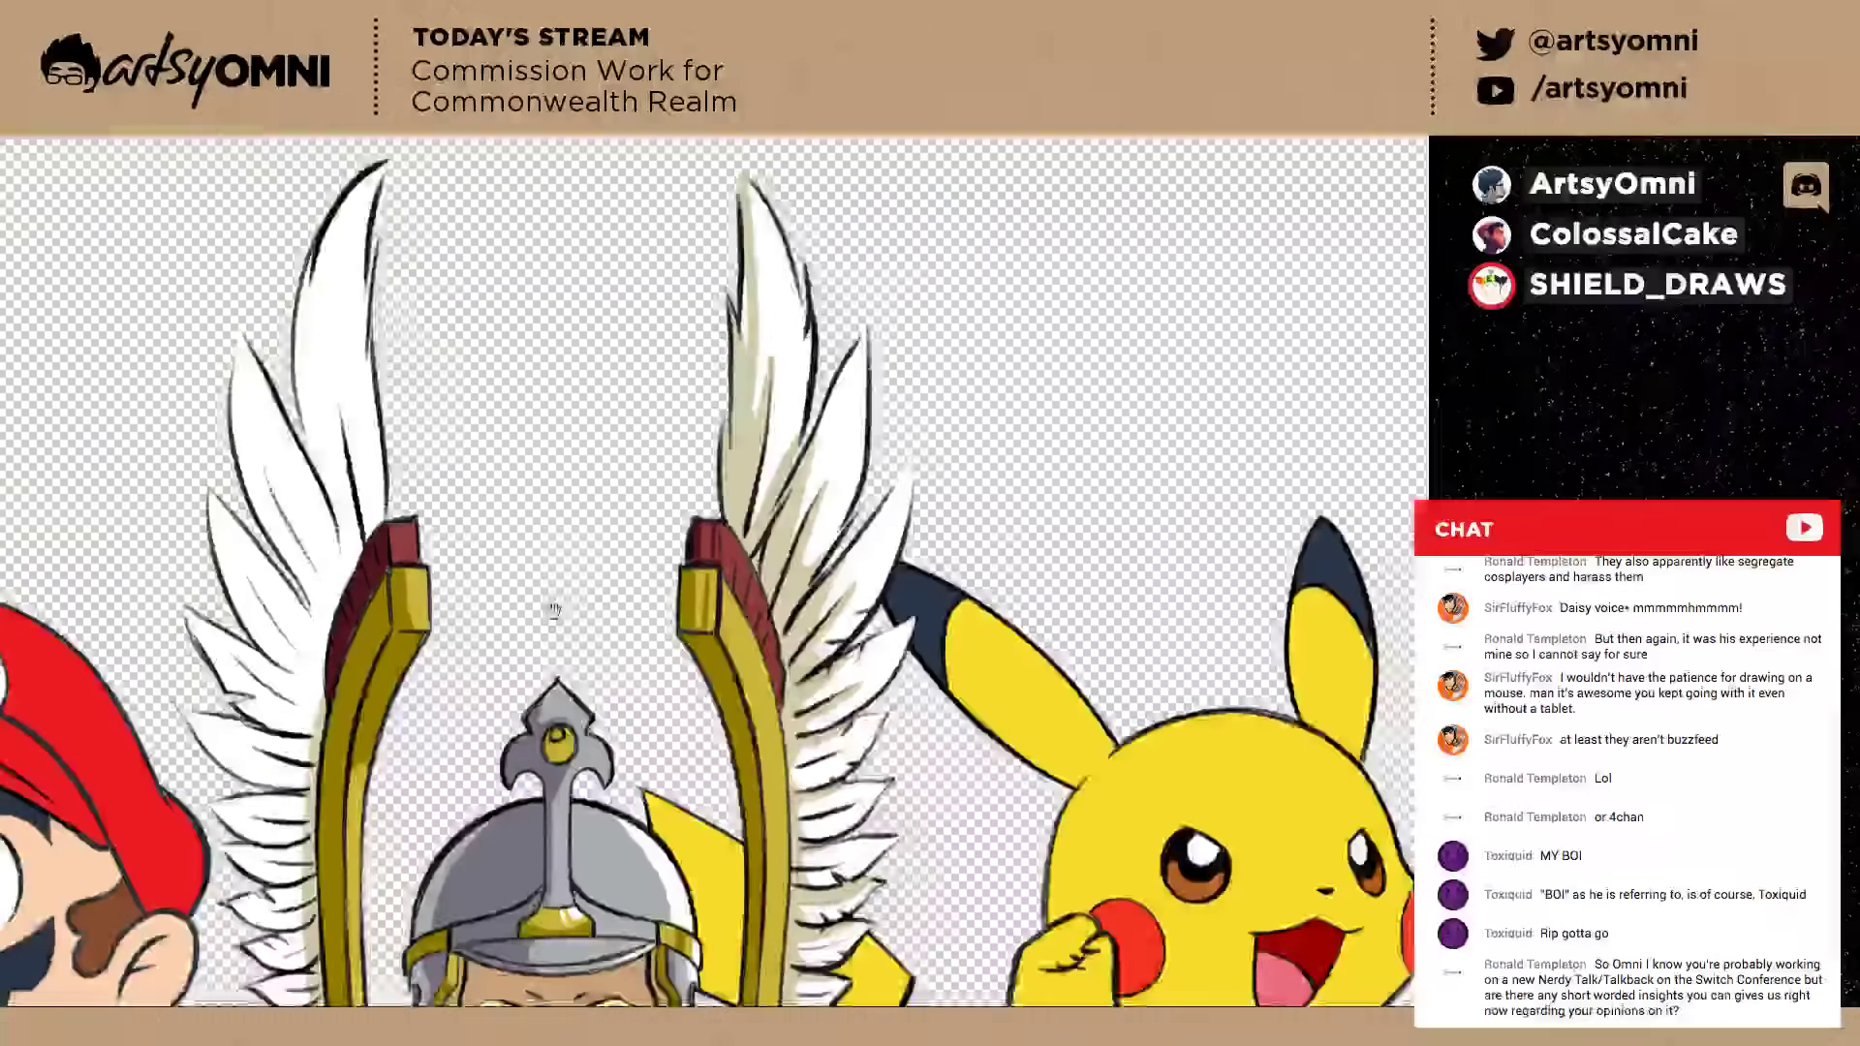
Paint beige shadows on the tall and upper side feathers of the wing on Mario's side.
left_click_drag(554, 610, 649, 717)
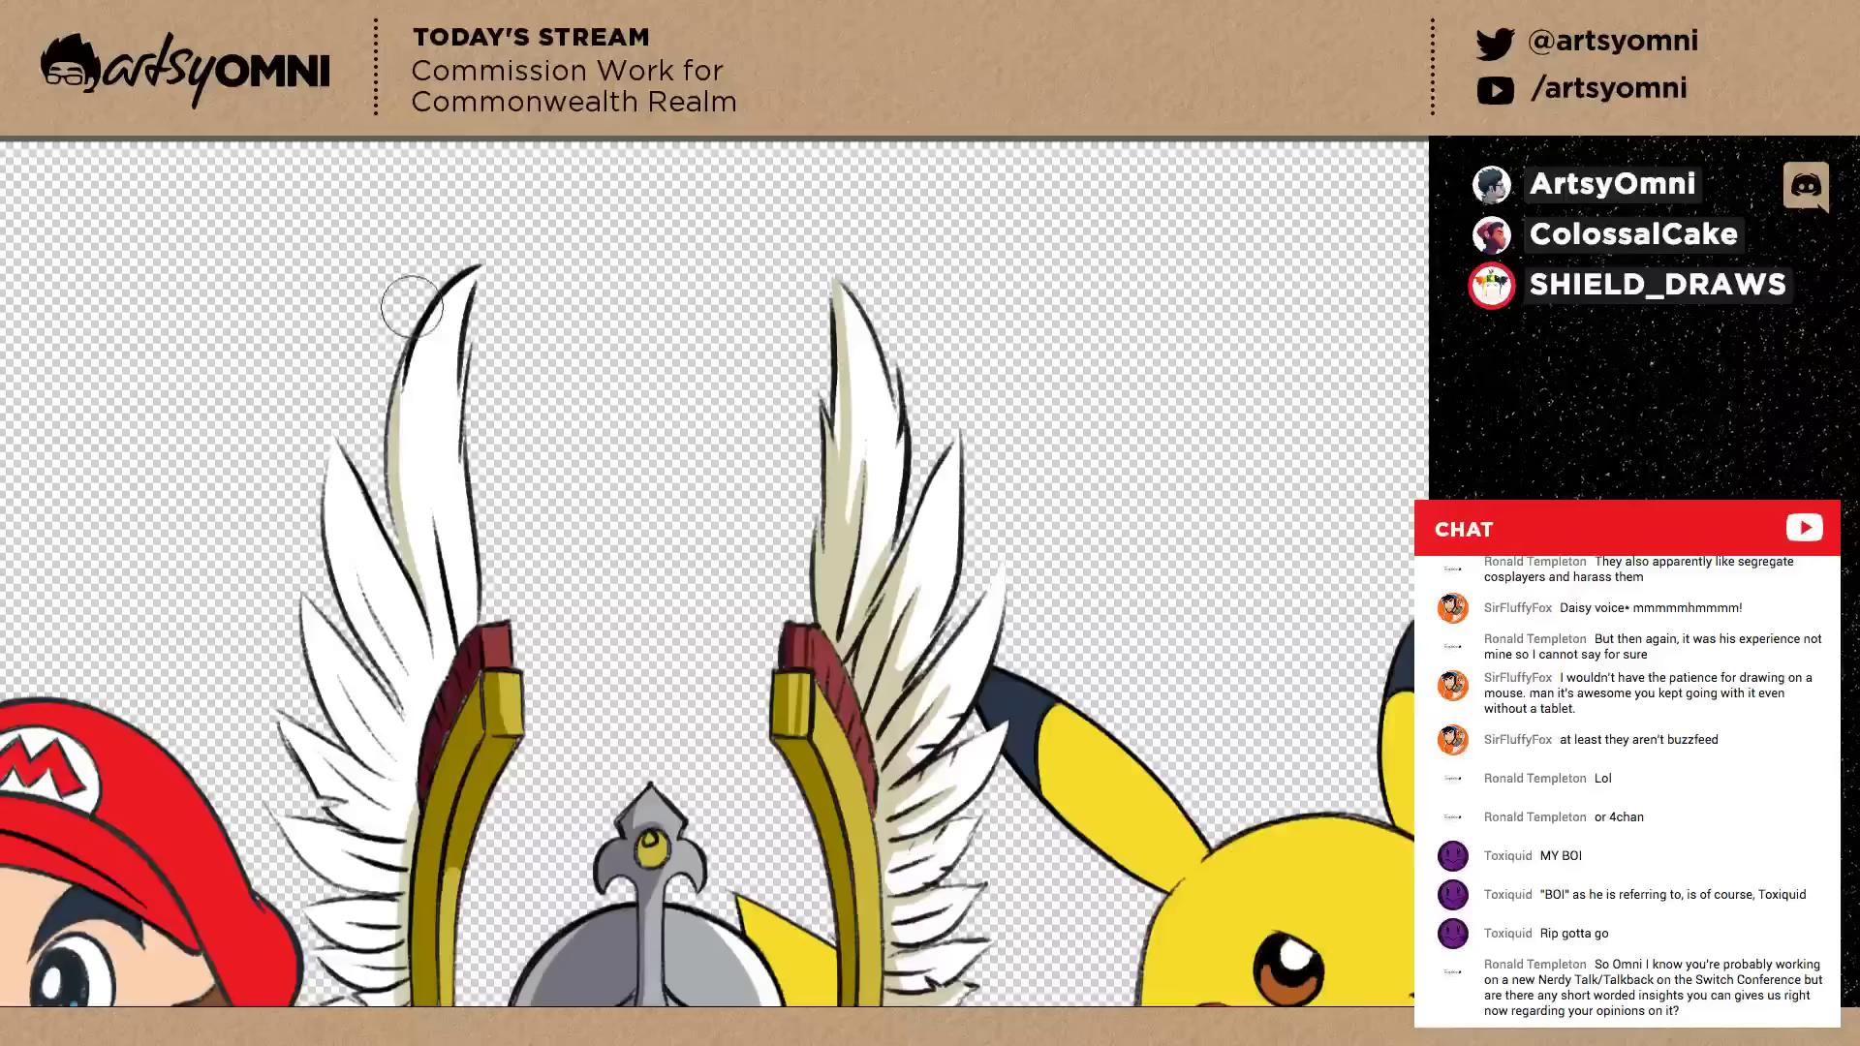
left_click_drag(426, 474, 444, 612)
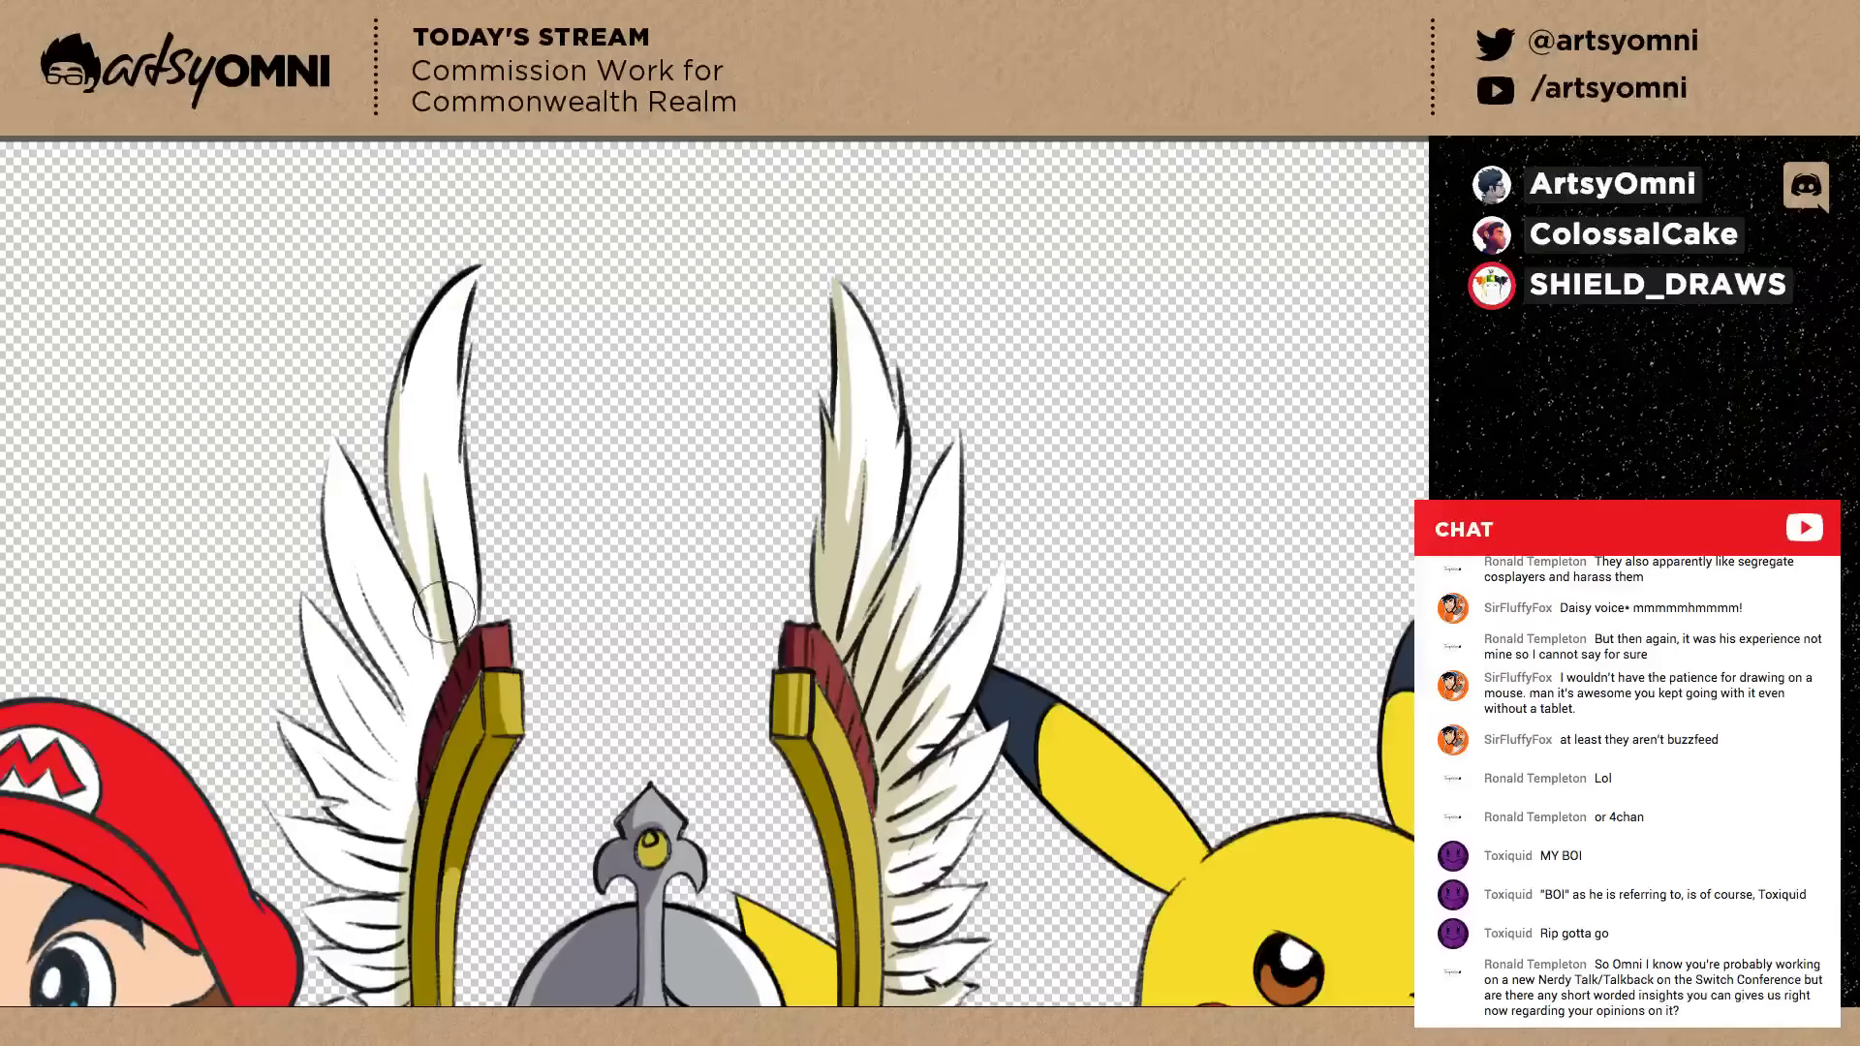
key("ctrl+z")
left_click_drag(351, 557, 433, 724)
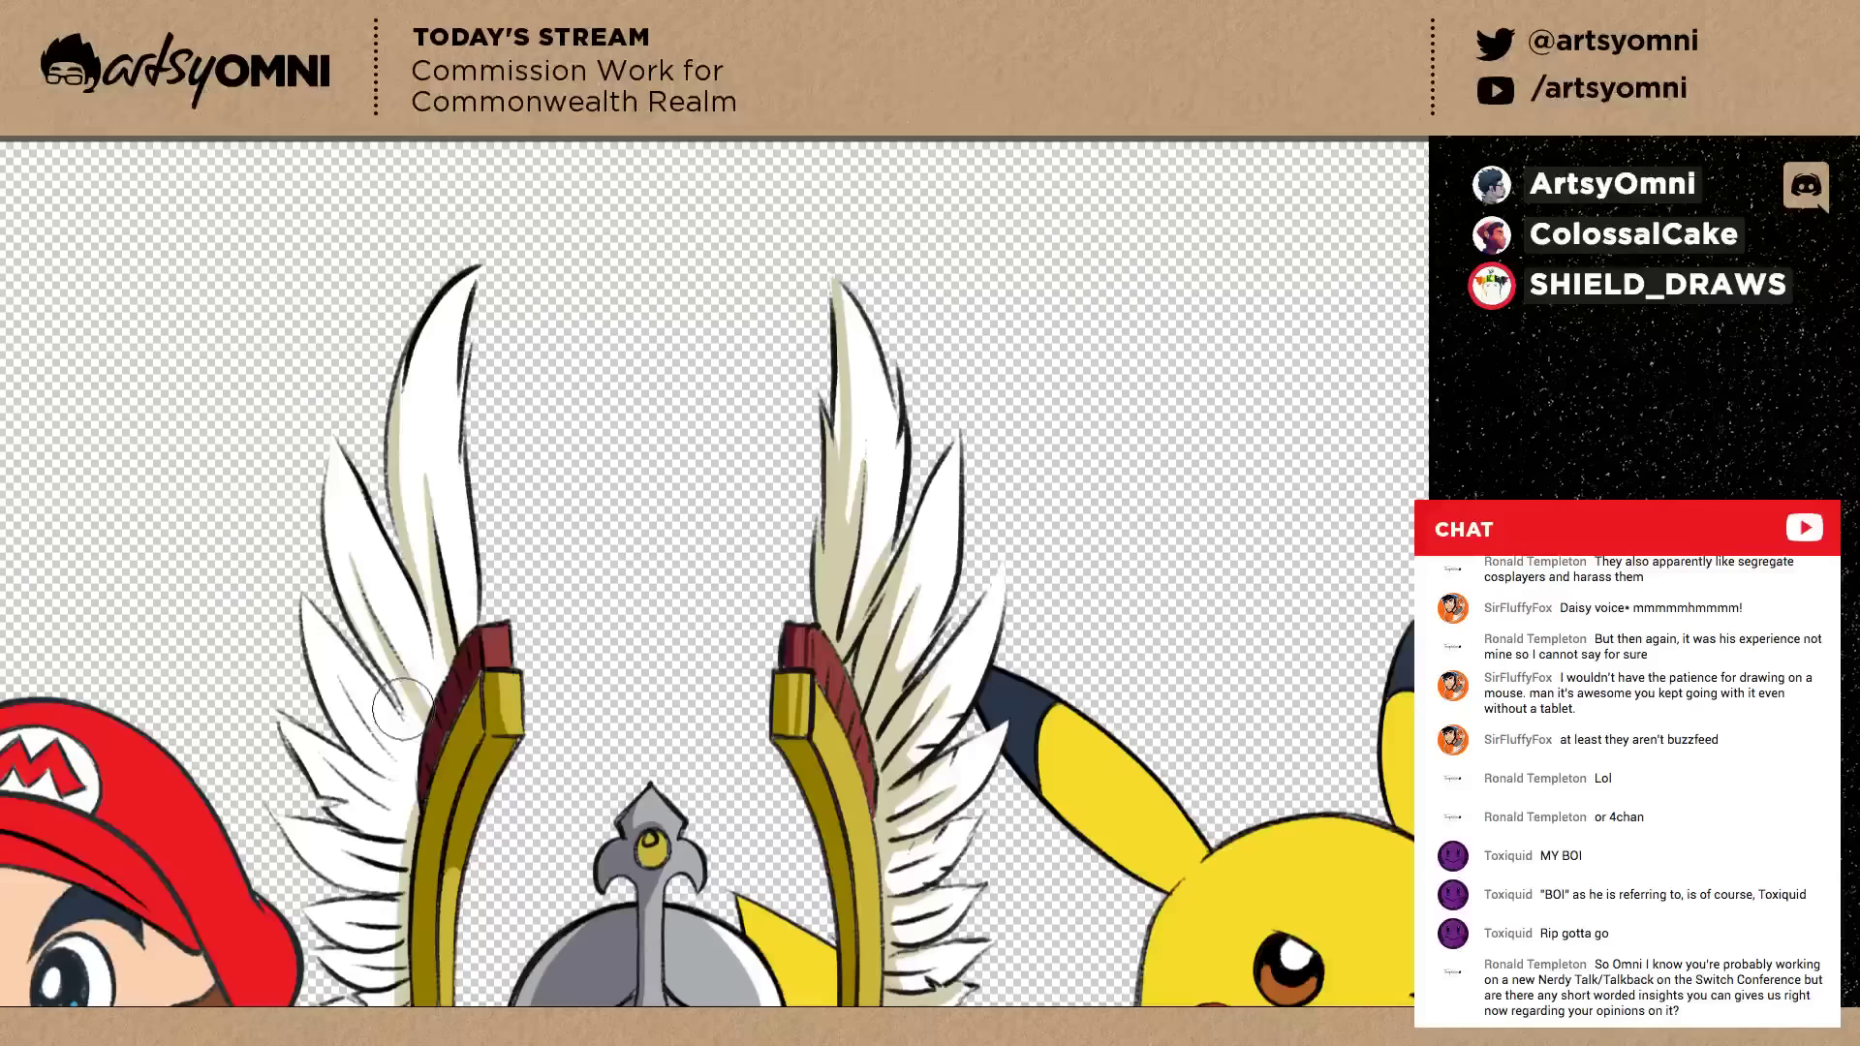
left_click_drag(328, 651, 421, 772)
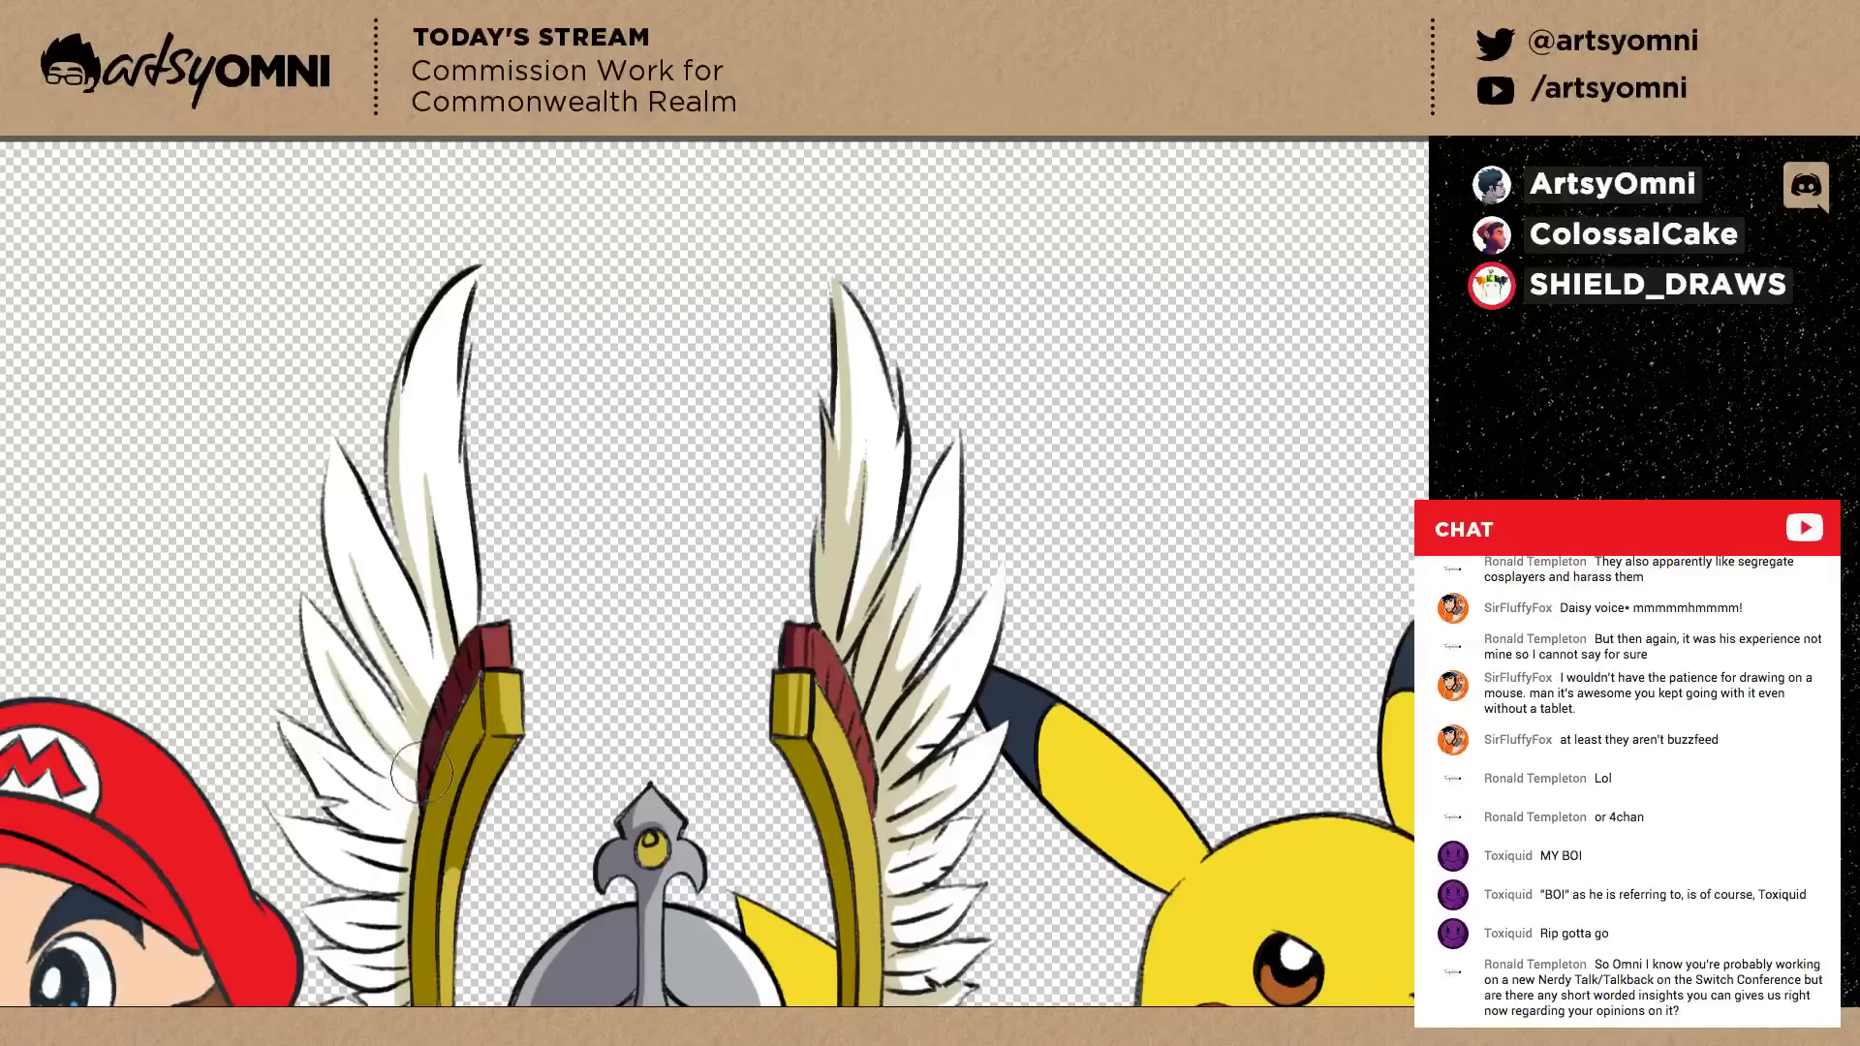
key("ctrl+z")
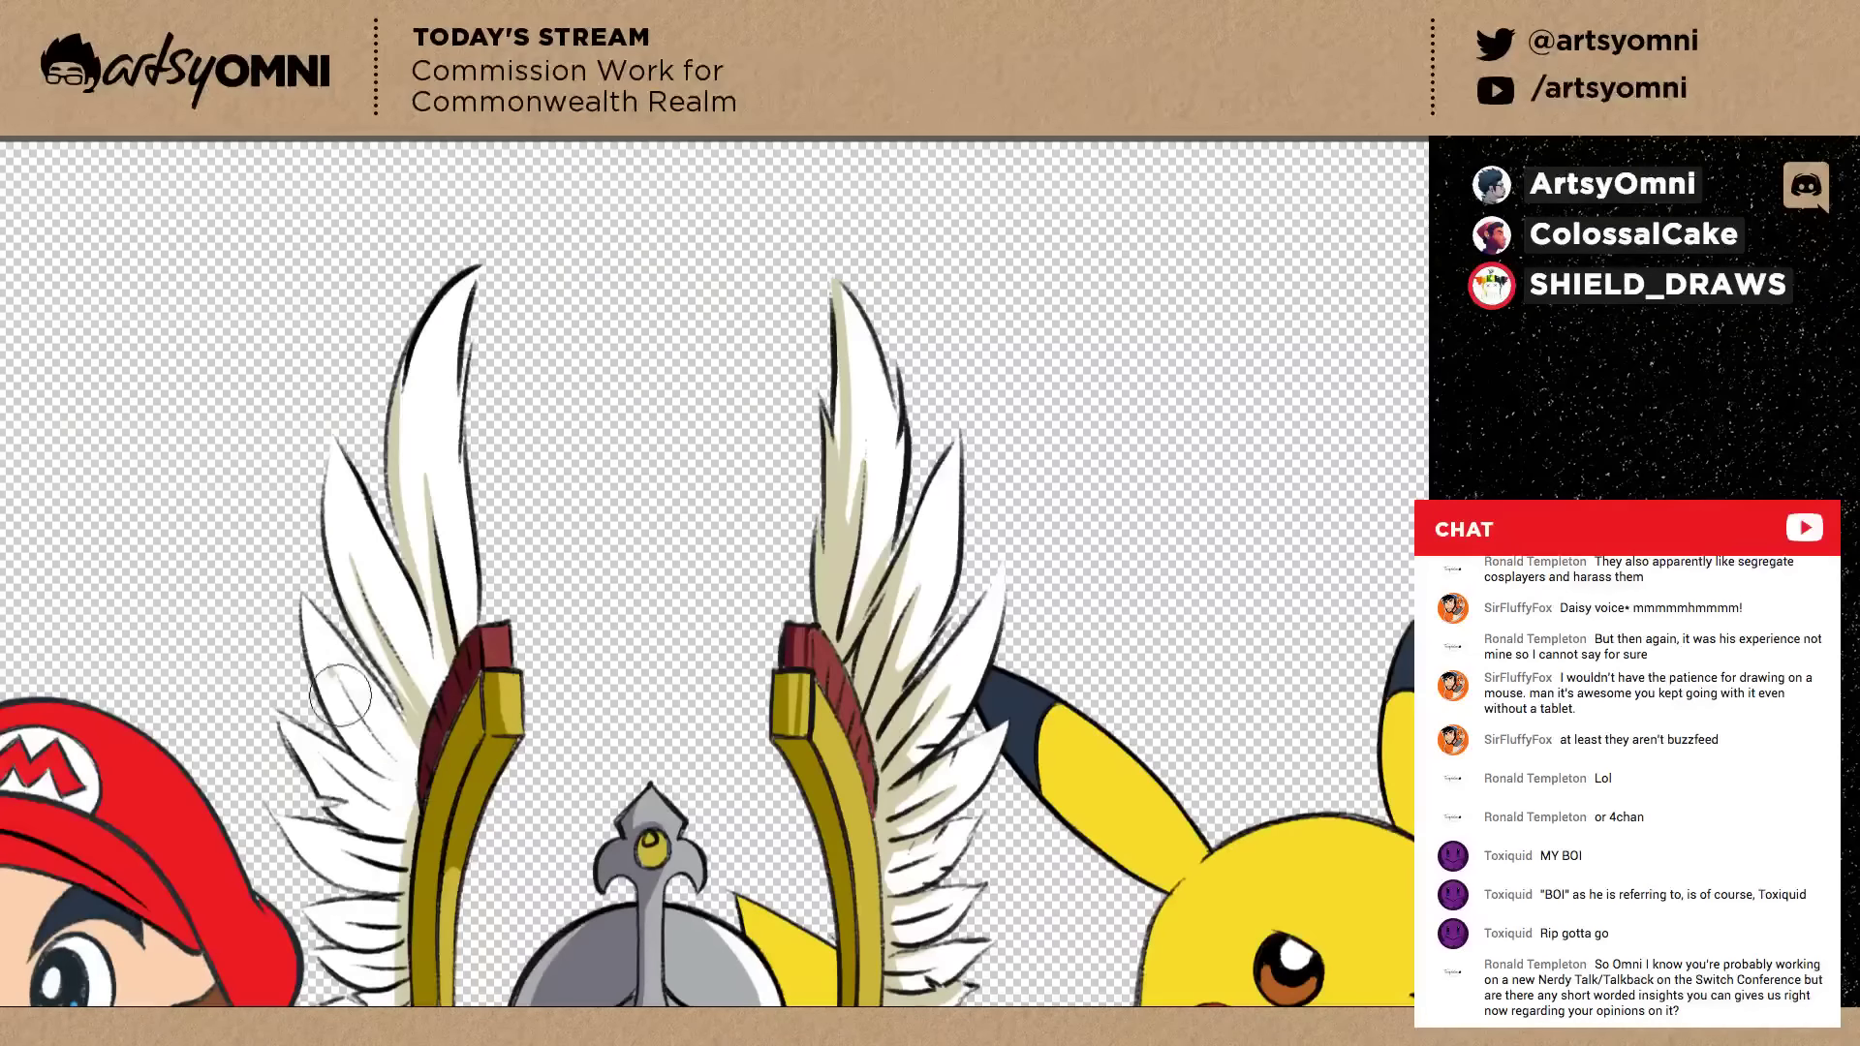
key("ctrl+y")
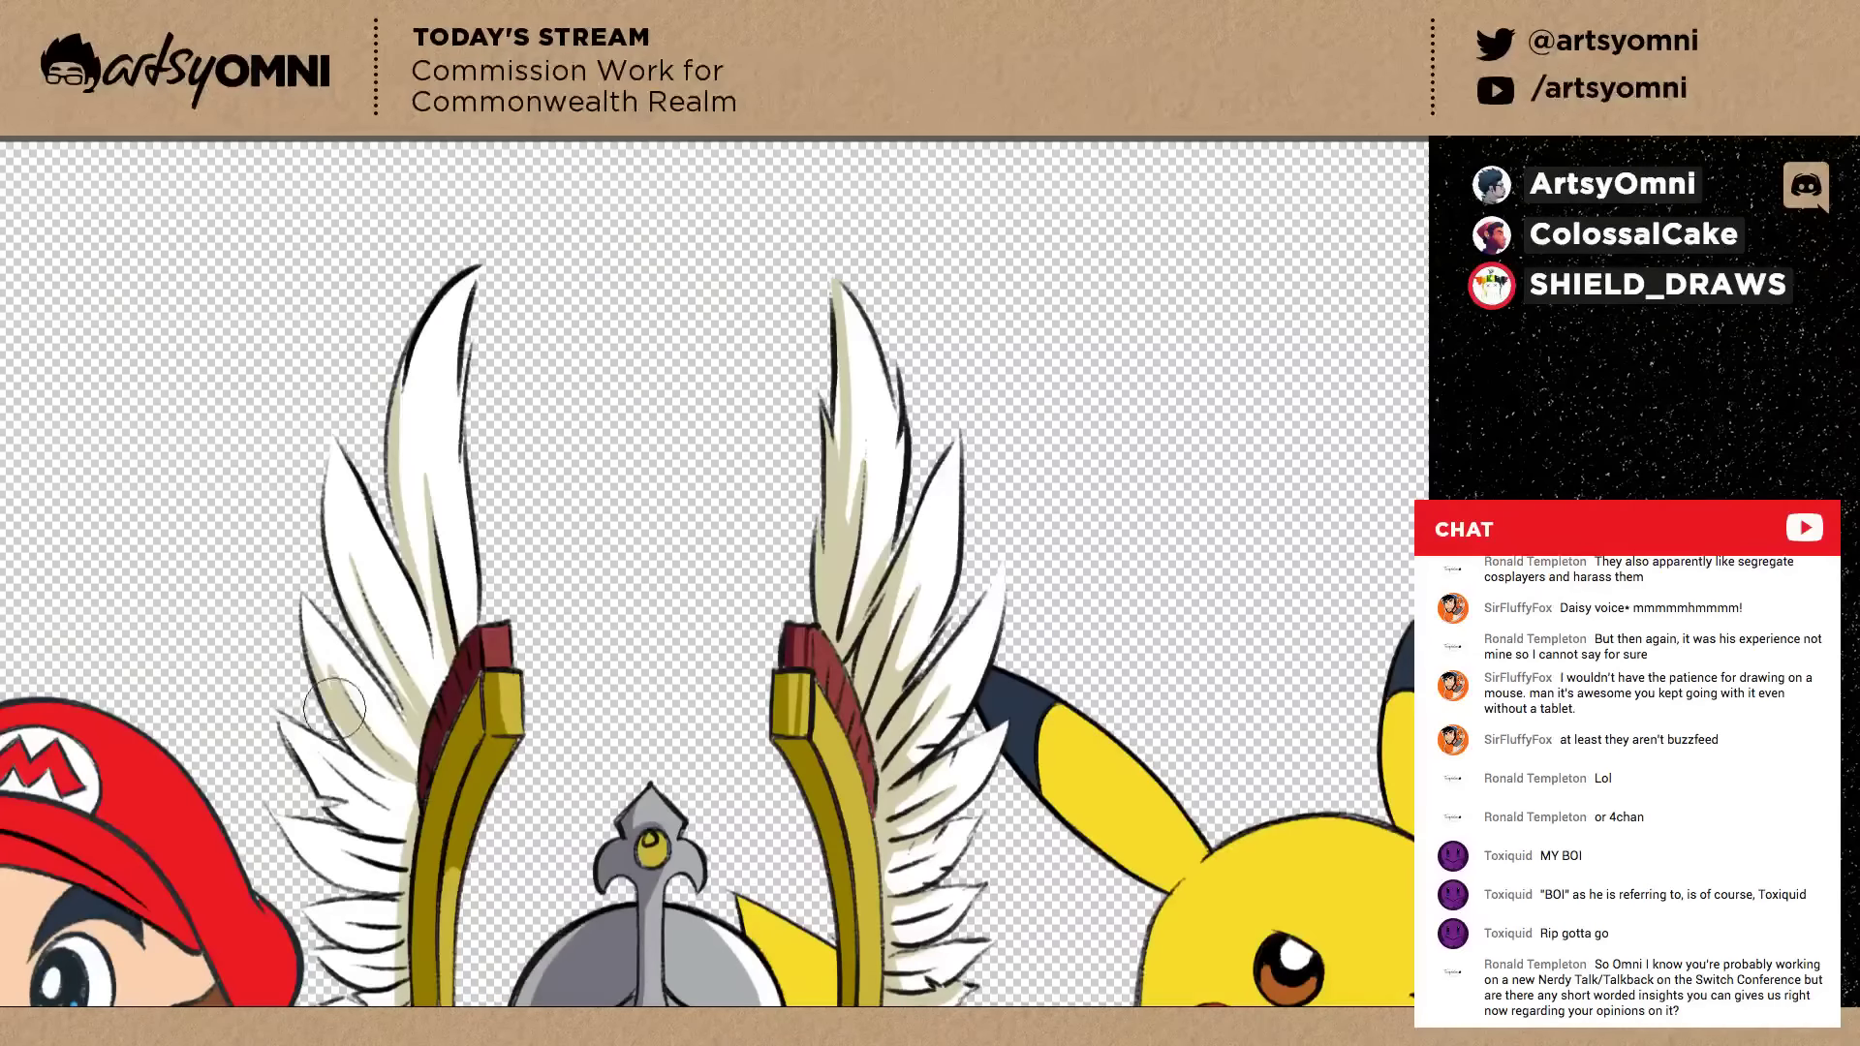
mouse_move(335, 709)
left_mouse_down()
mouse_move(393, 665)
mouse_move(462, 689)
mouse_move(449, 656)
left_mouse_up()
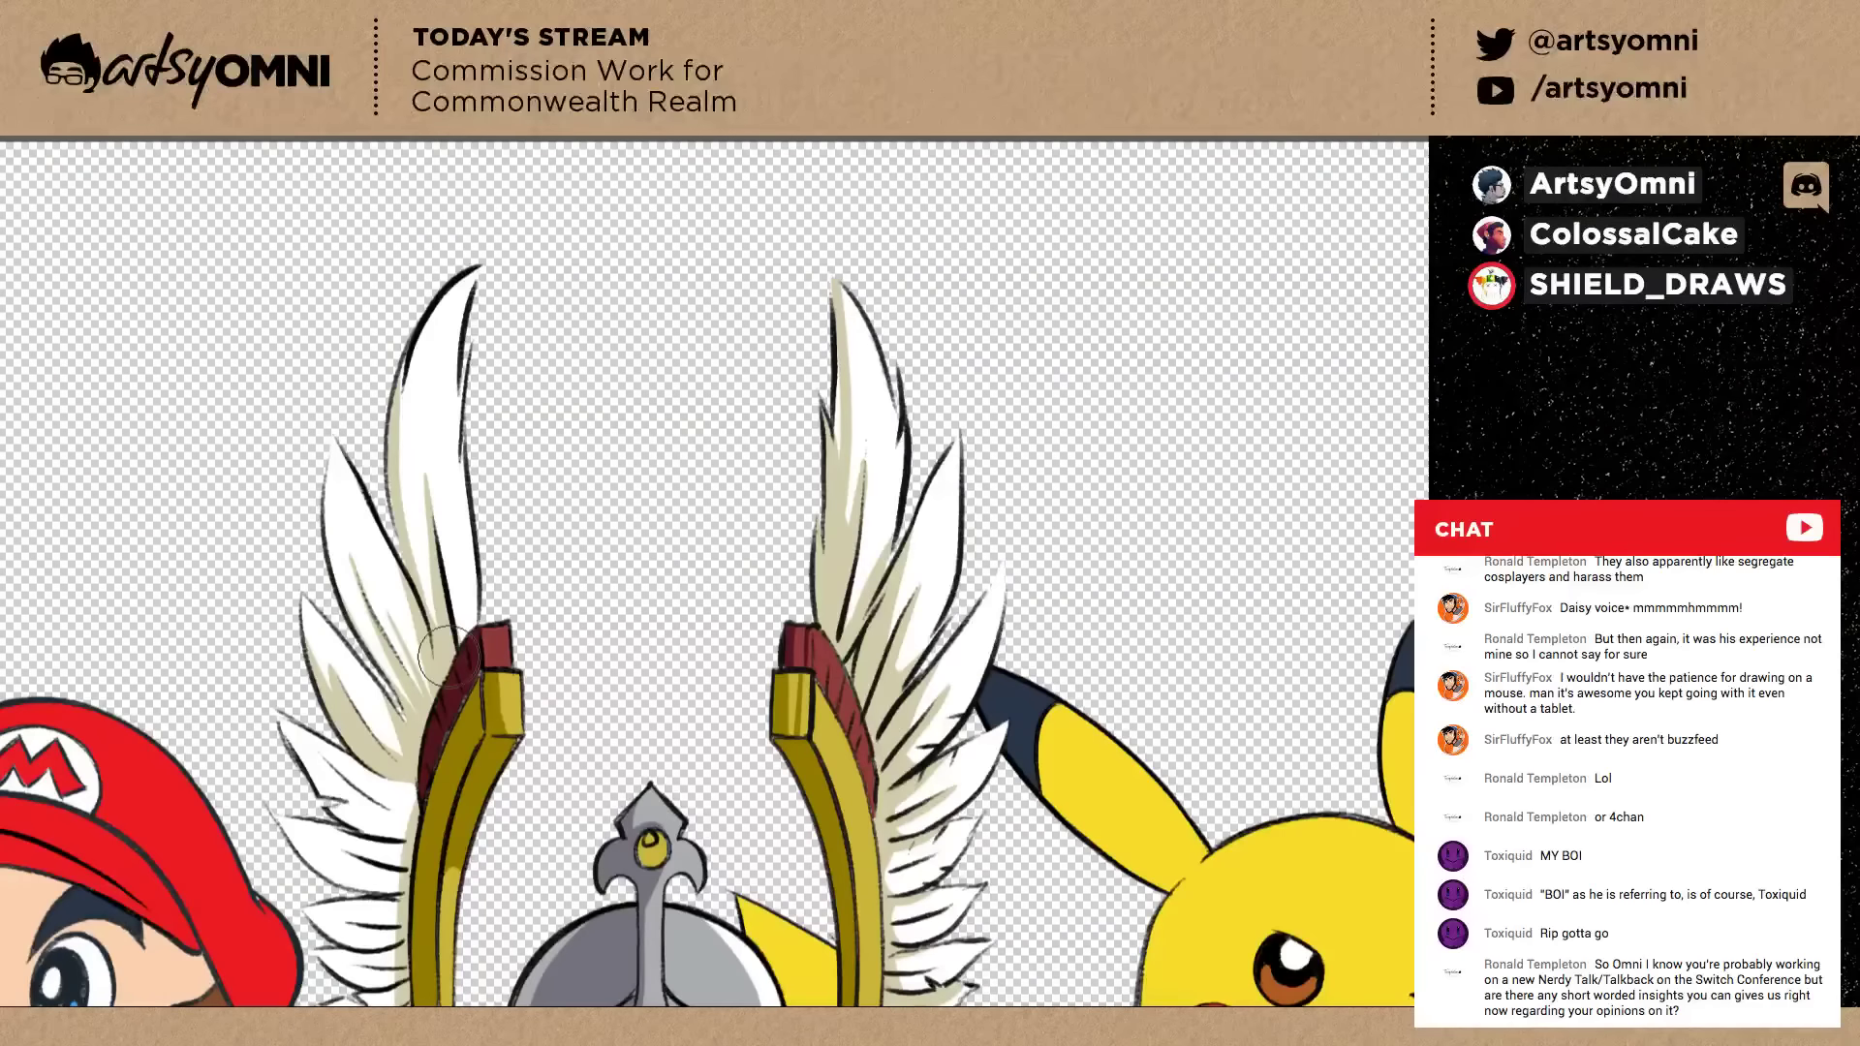
Touch up the tall feather of the Pikachu-side wing and paint beige shadows on the Mario-side wing's lower feathers, undoing one stroke.
left_click_drag(897, 678, 908, 590)
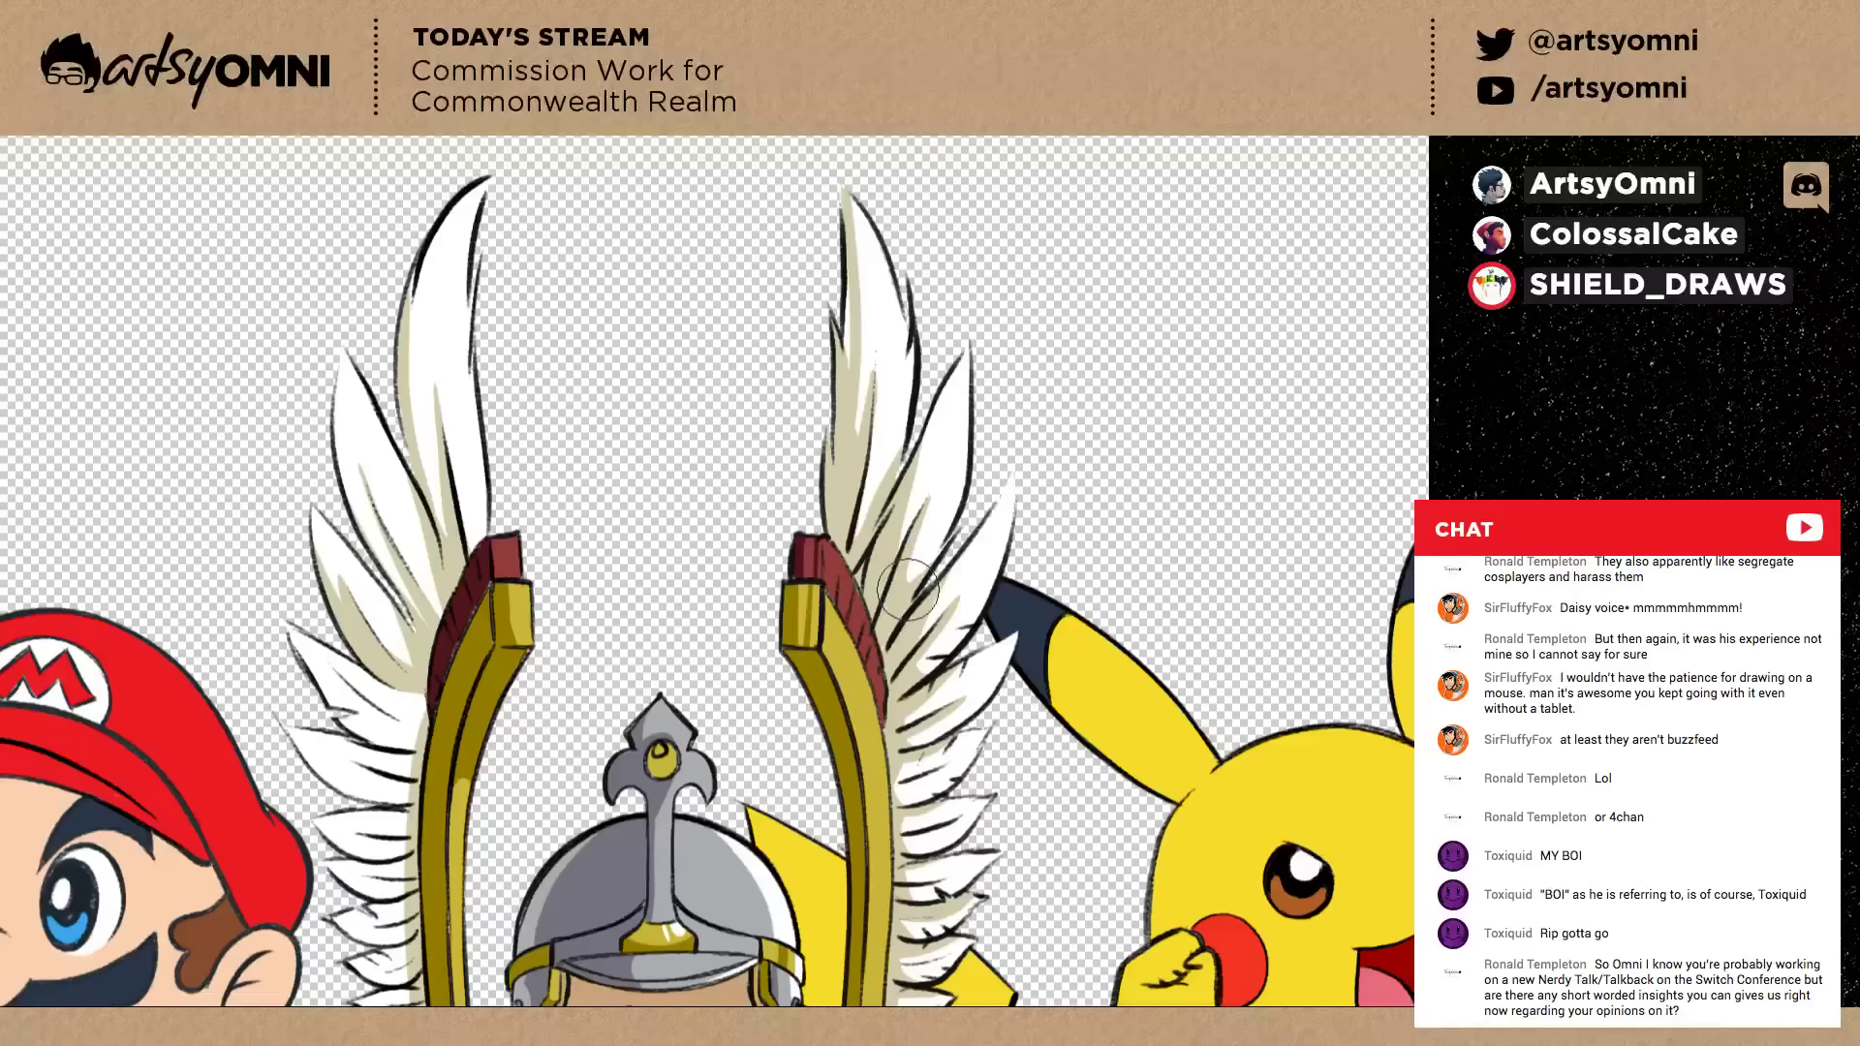
mouse_move(889, 351)
left_mouse_down()
mouse_move(877, 317)
mouse_move(868, 376)
left_mouse_up()
mouse_move(466, 710)
left_mouse_down()
mouse_move(433, 739)
mouse_move(419, 700)
left_mouse_up()
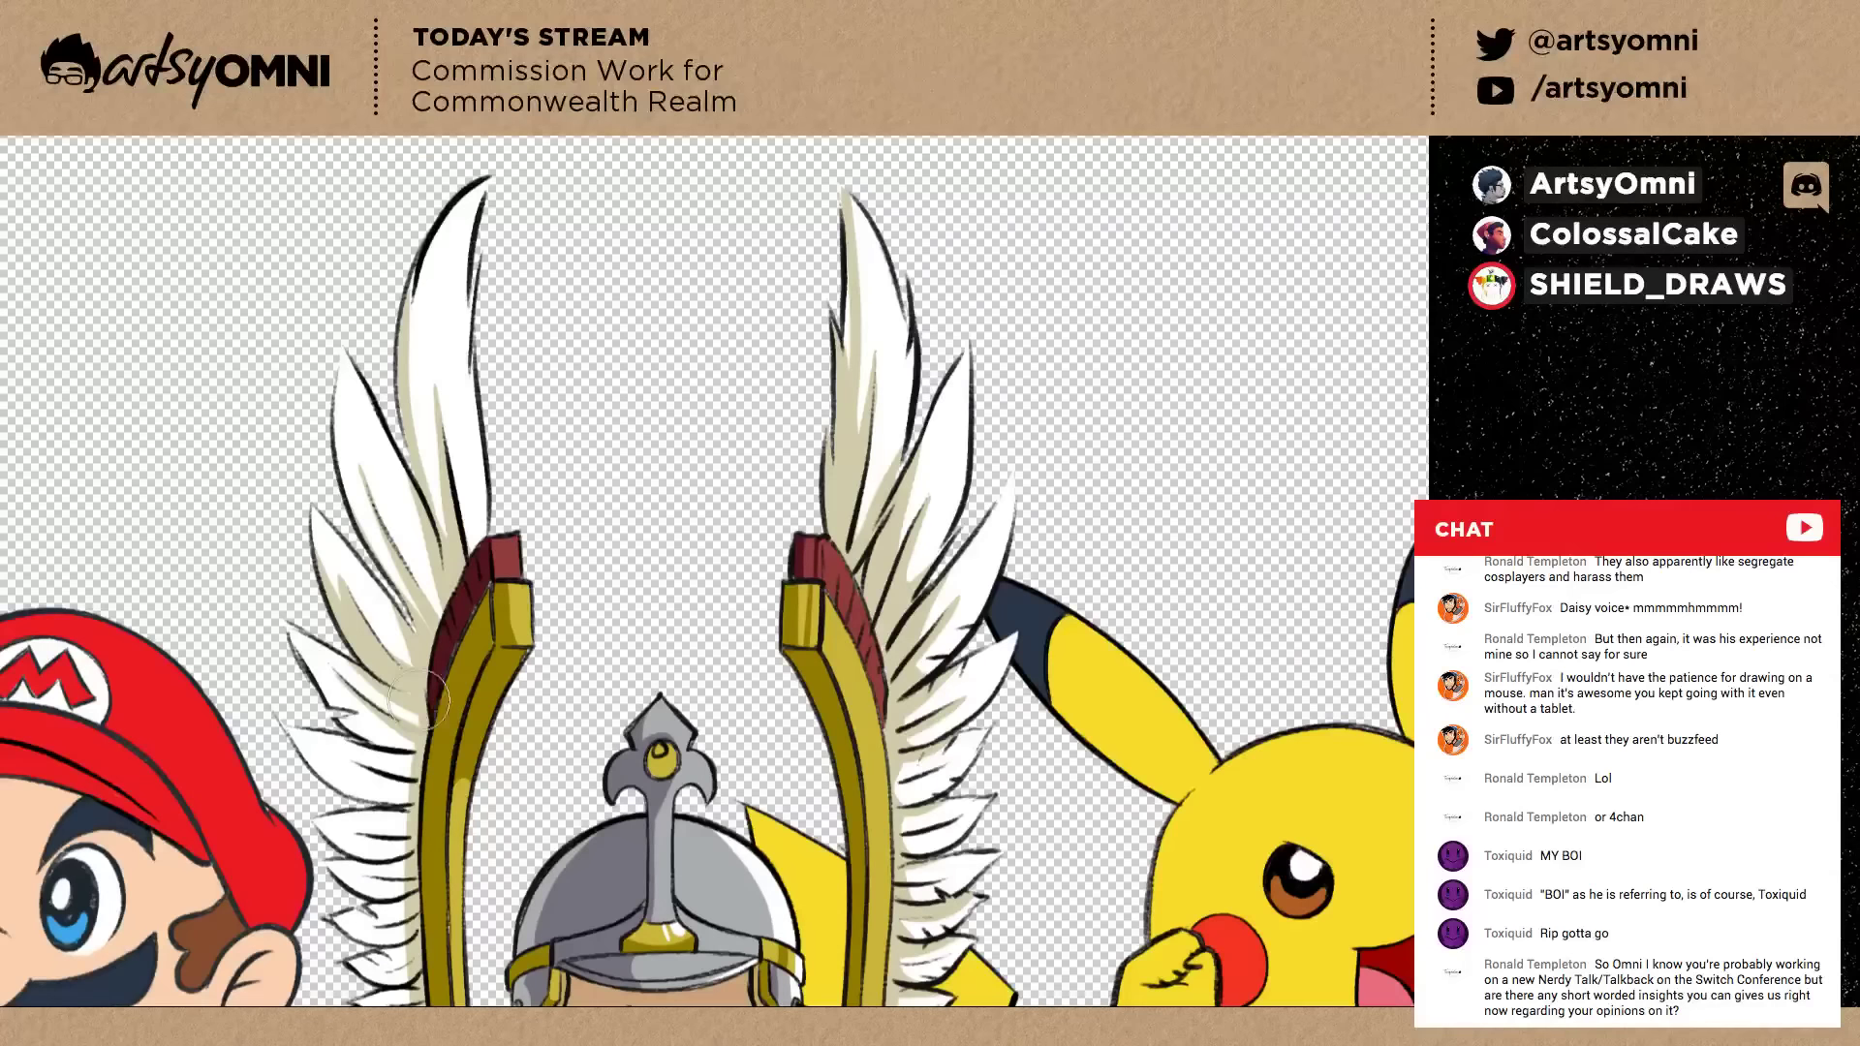
mouse_move(336, 705)
left_mouse_down()
mouse_move(443, 530)
mouse_move(449, 574)
mouse_move(486, 574)
left_mouse_up()
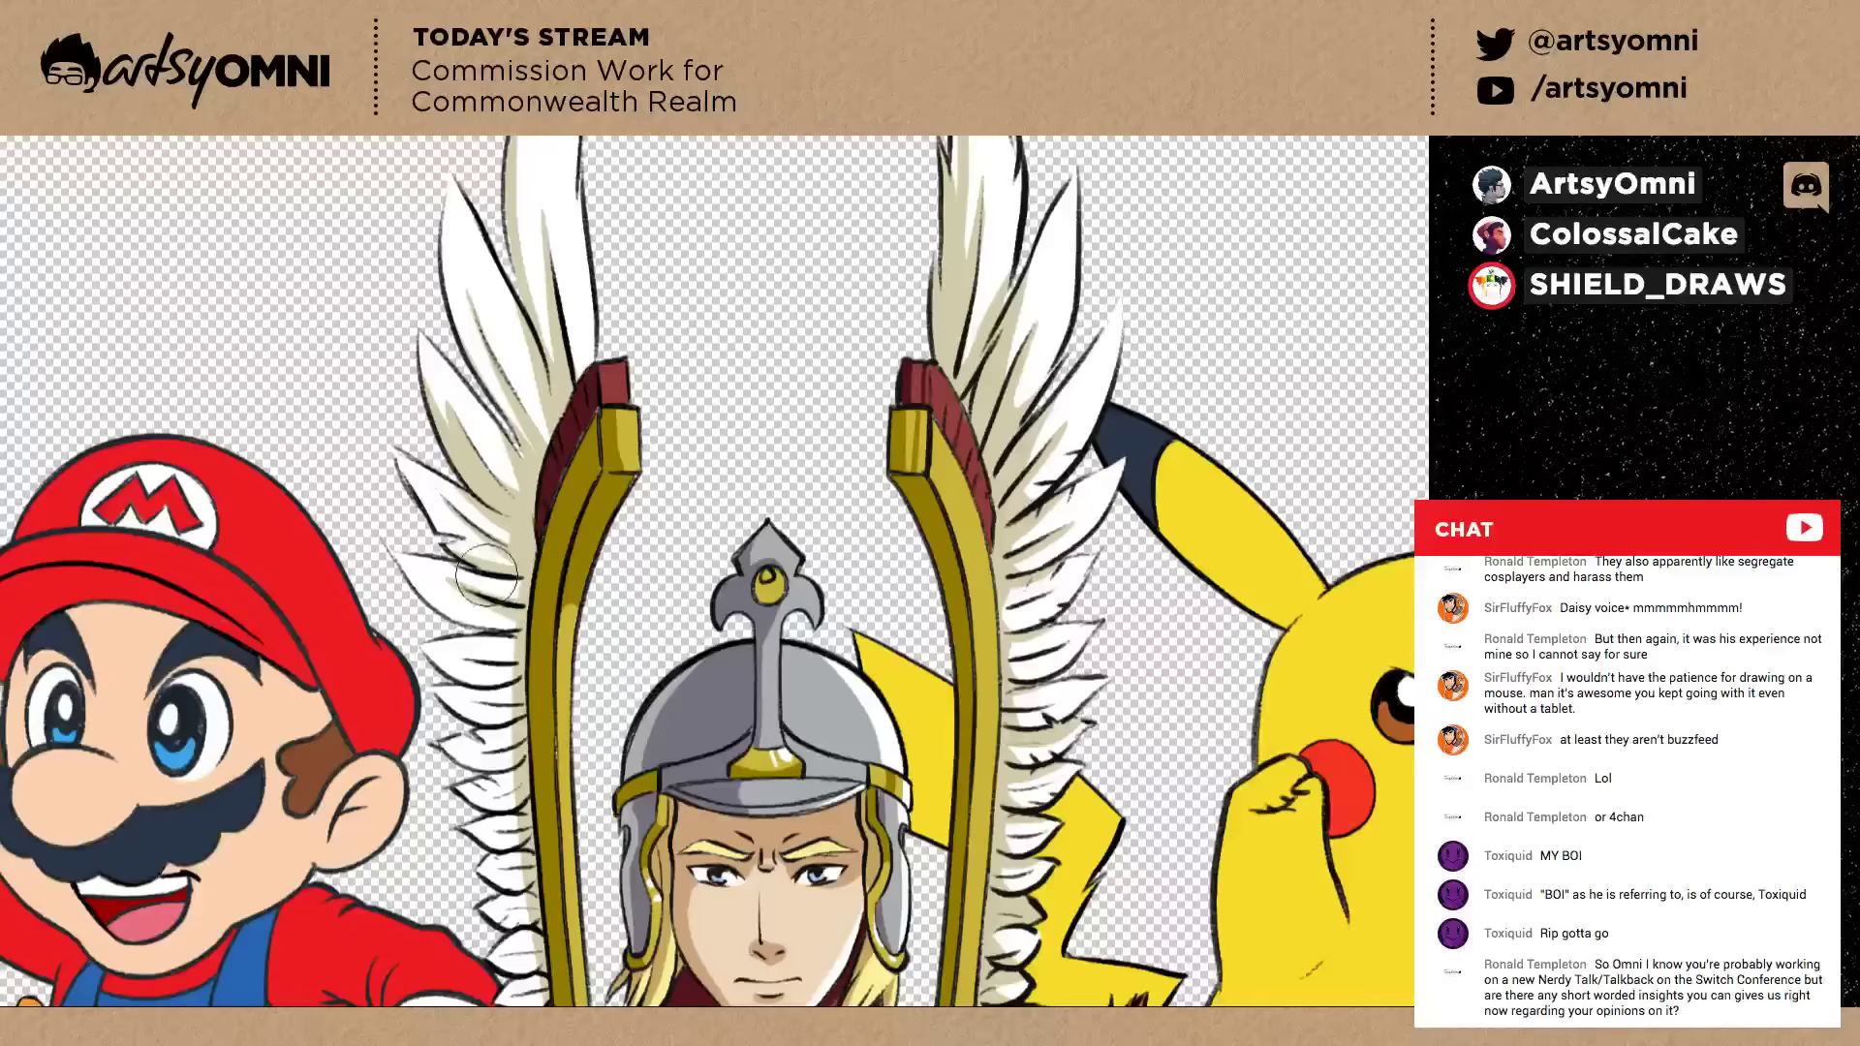
key("ctrl+z")
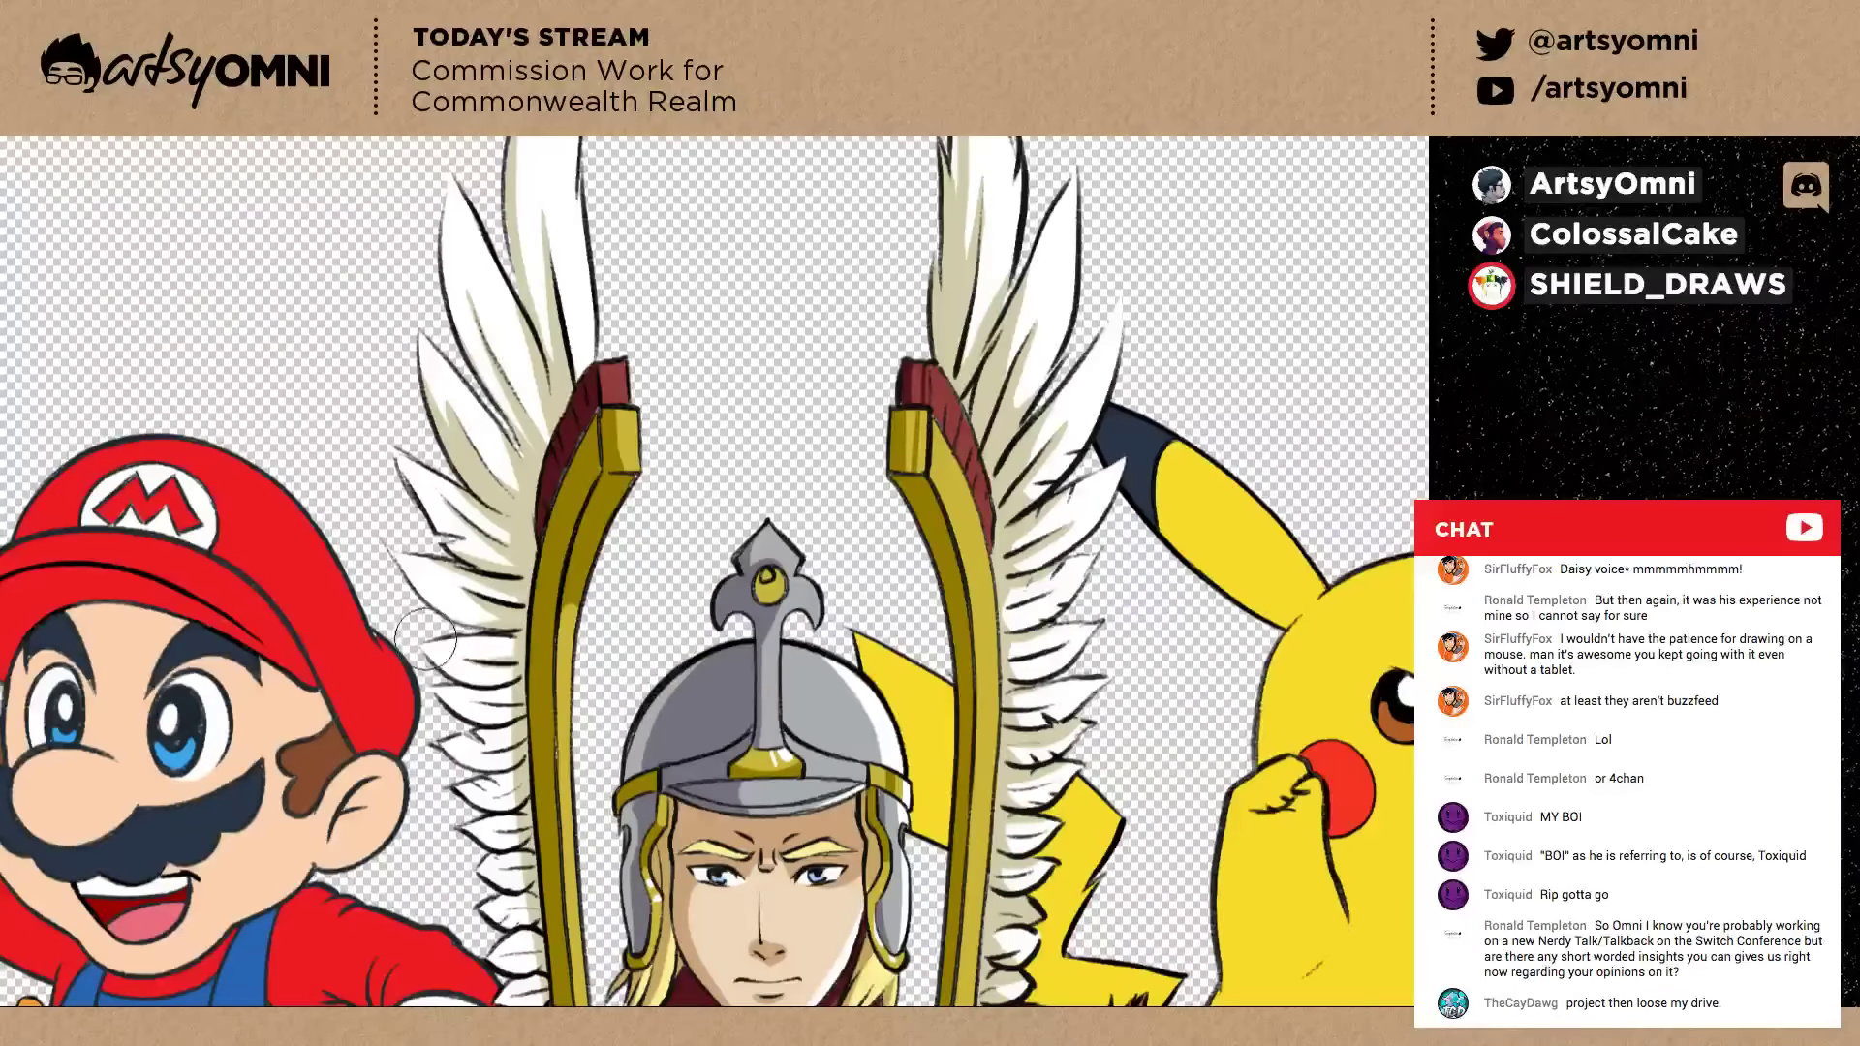
left_click_drag(425, 640, 514, 689)
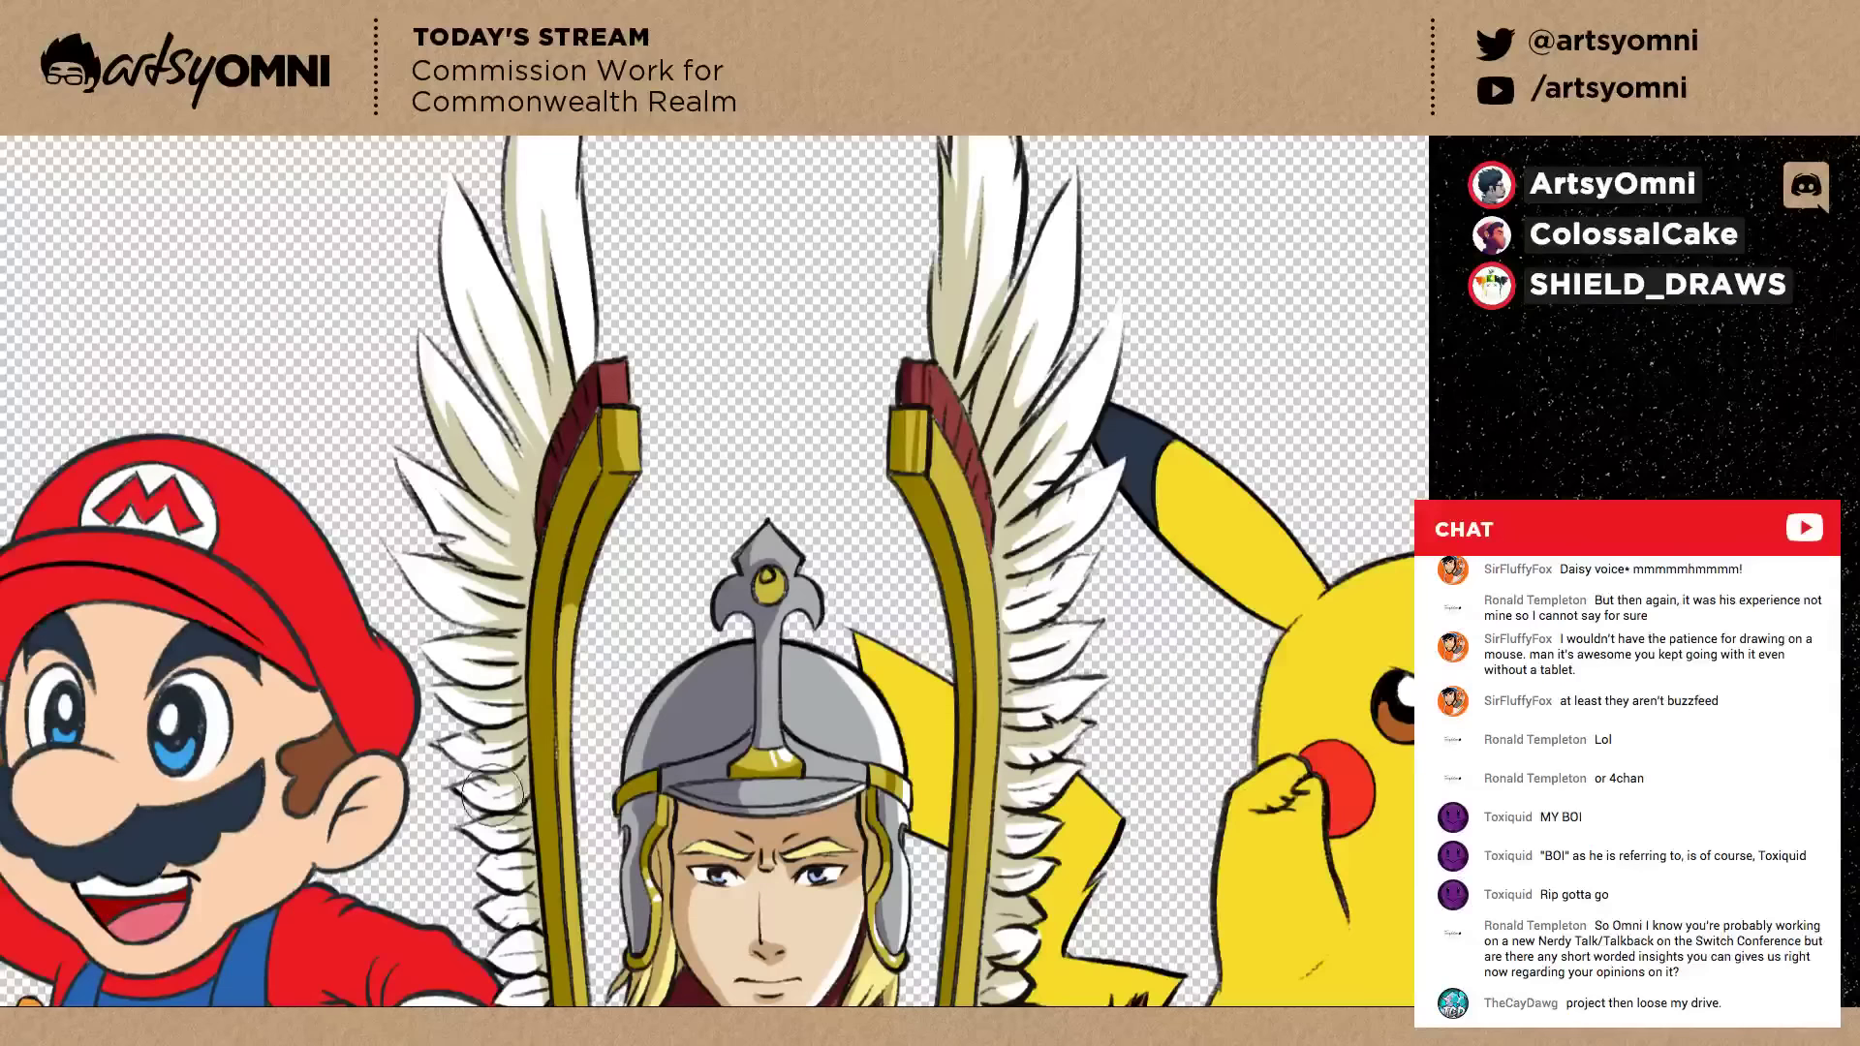
left_click_drag(492, 794, 480, 753)
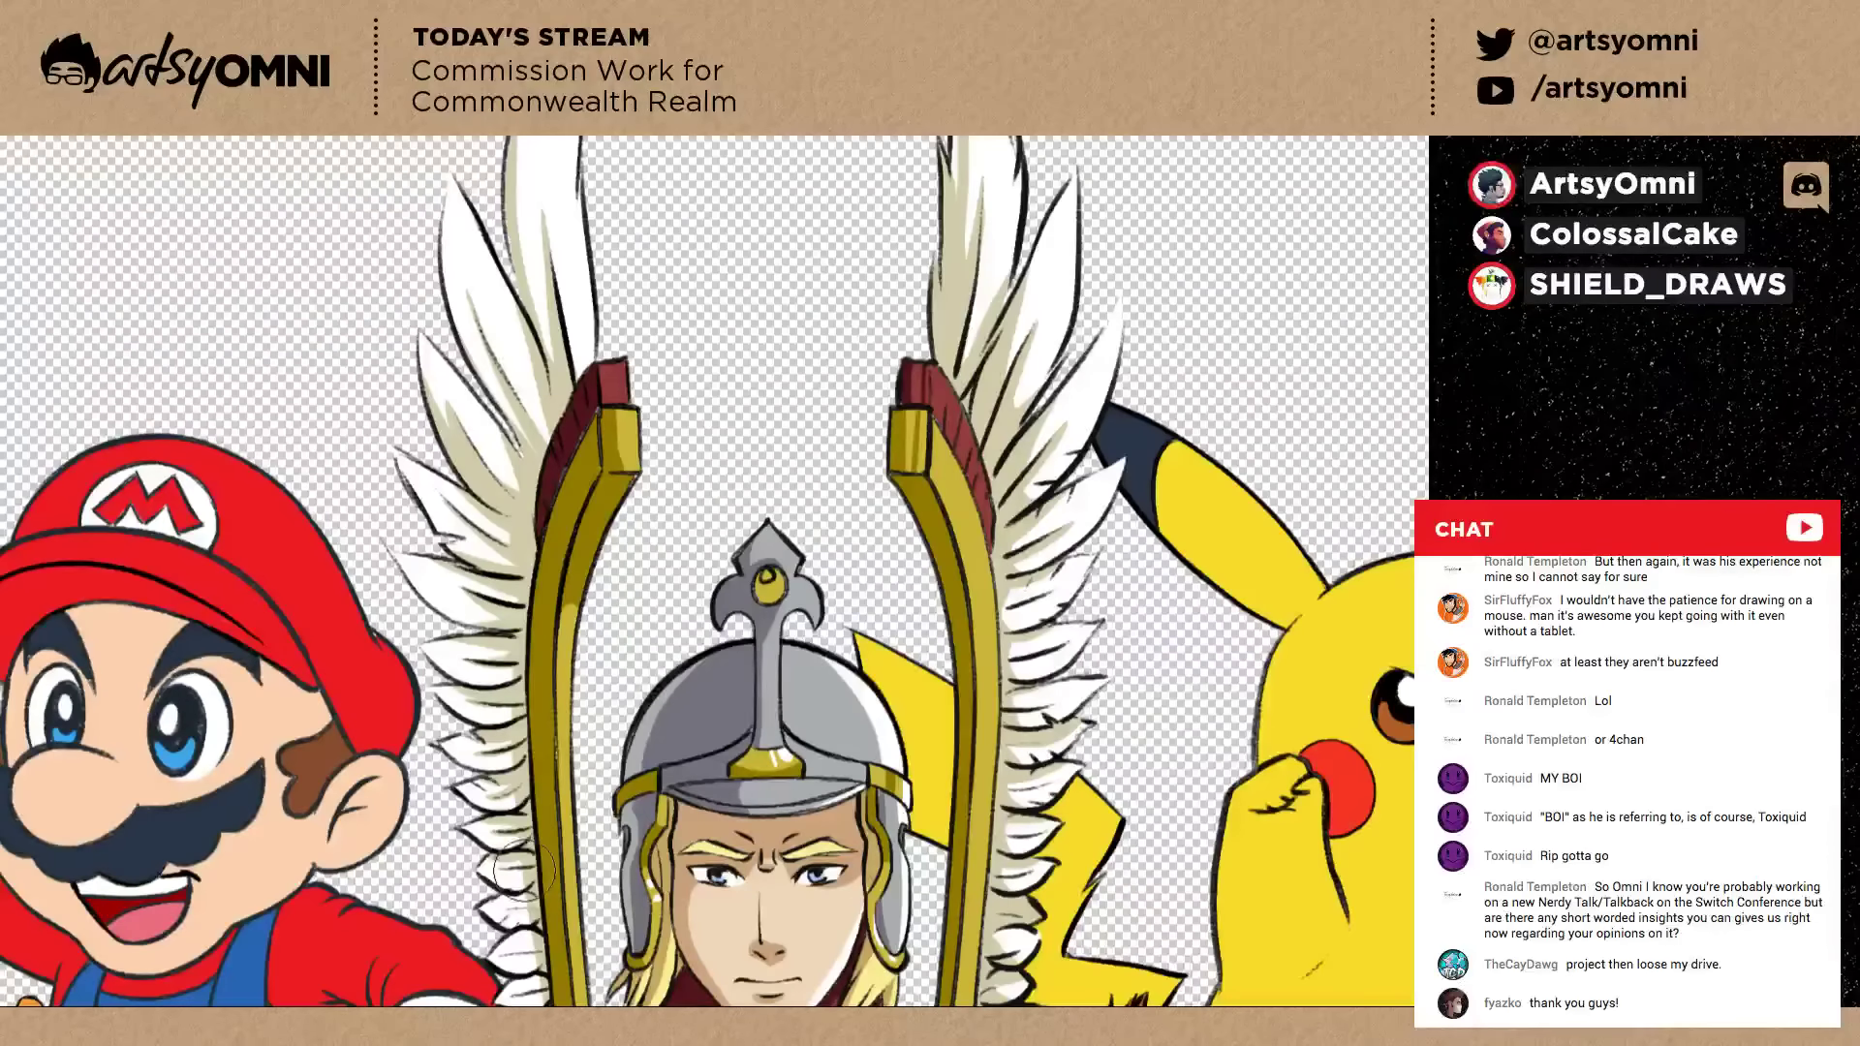
left_click_drag(610, 707, 646, 482)
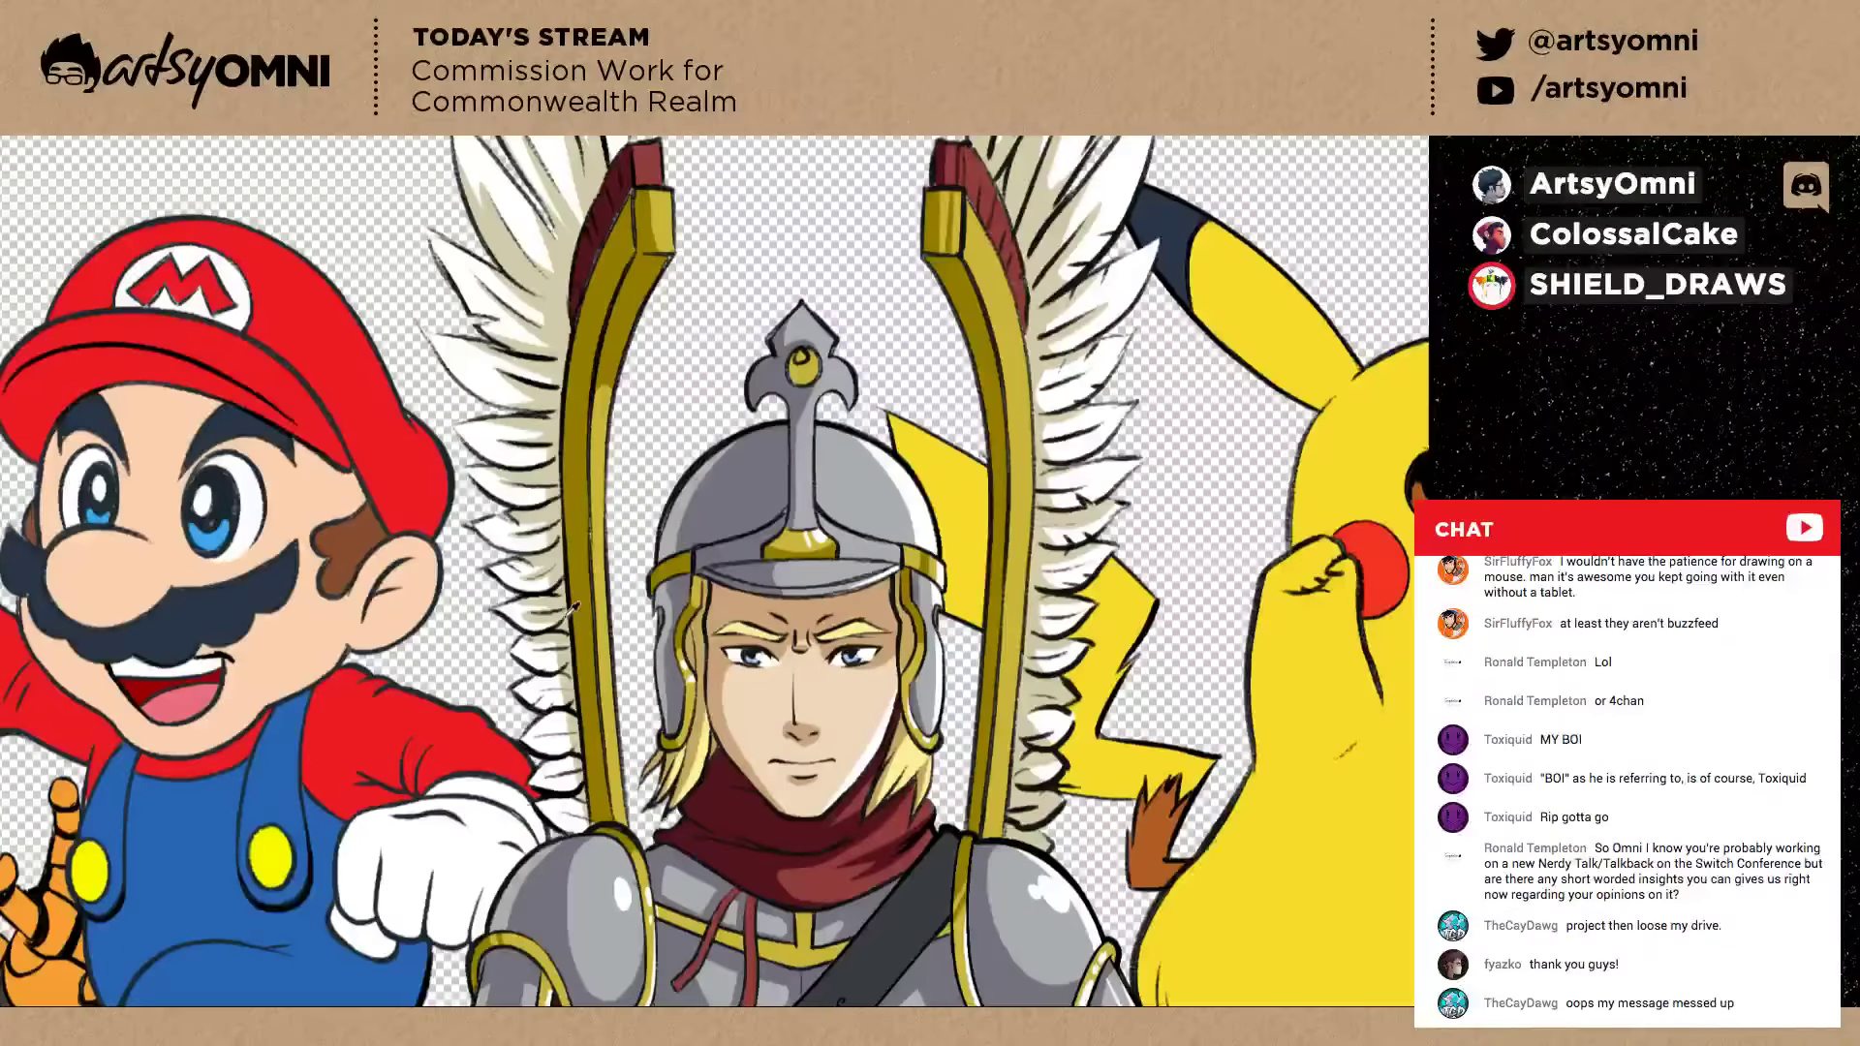
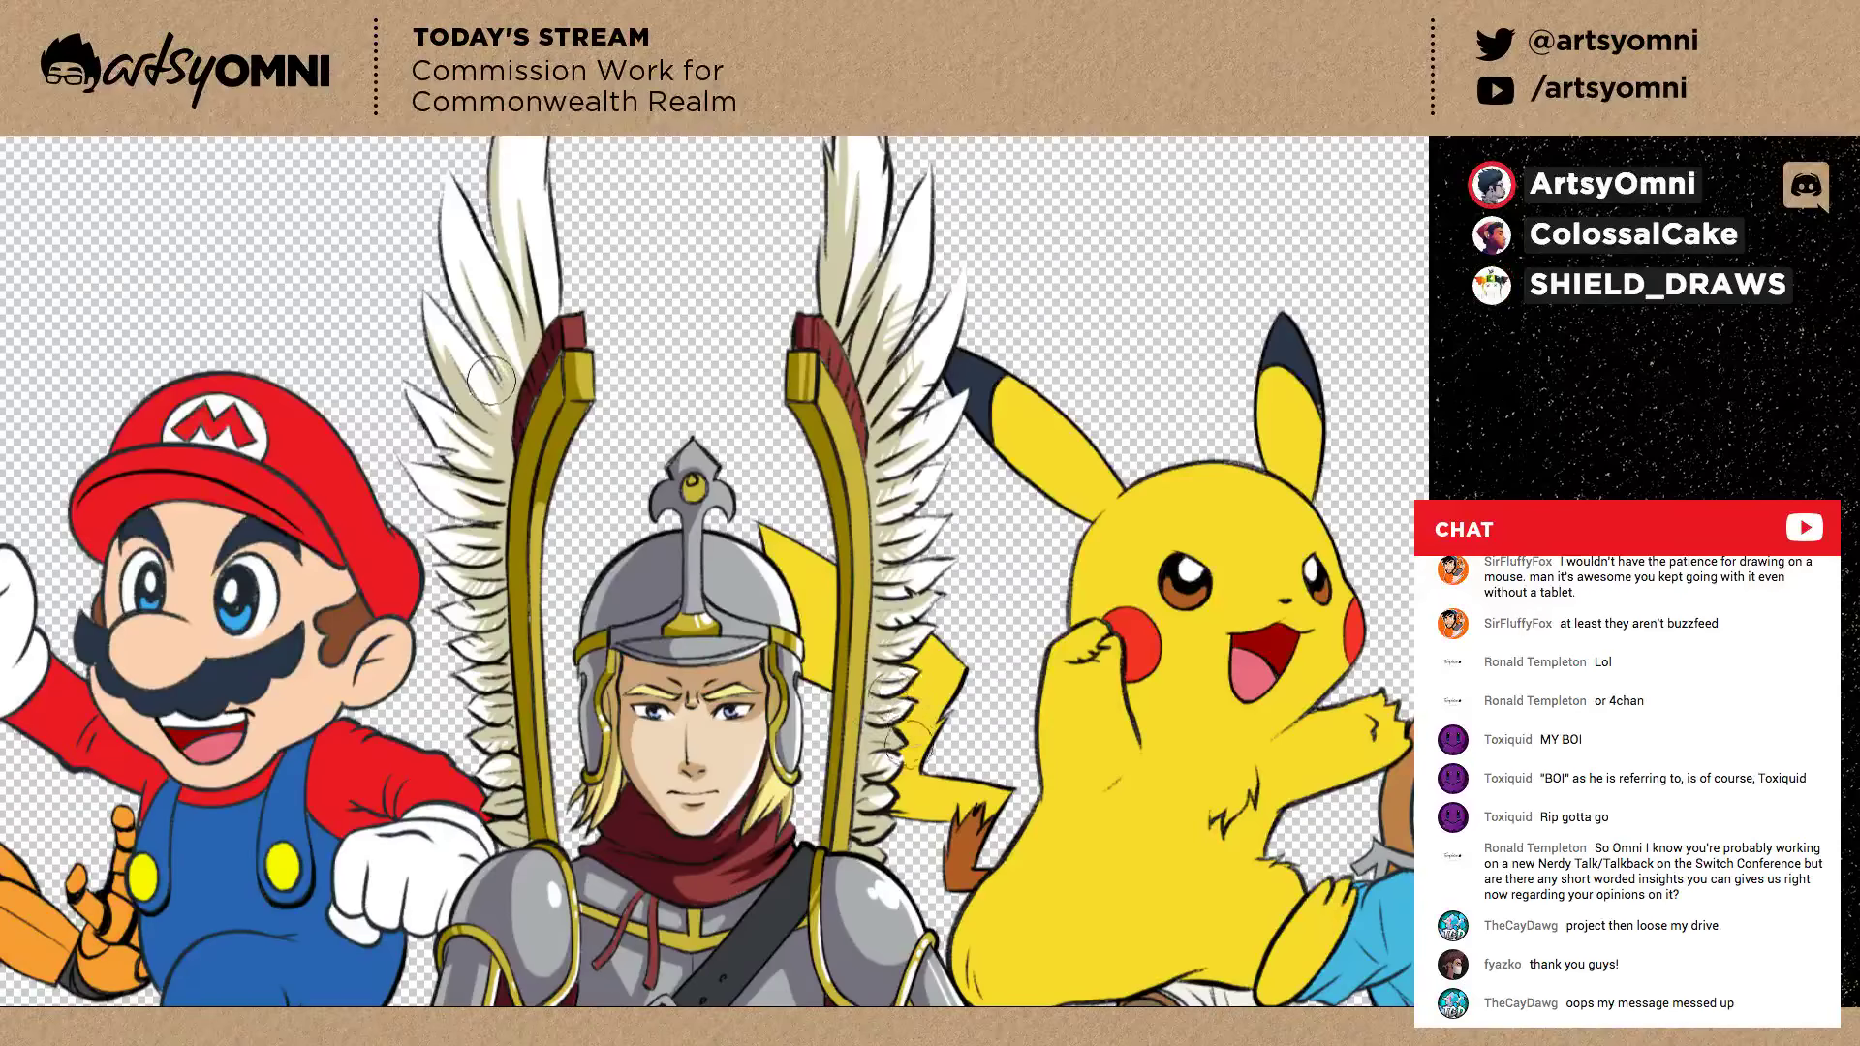
Add soft beige barb shading to the side feathers and the tallest feather of the wing on Mario's side.
left_click_drag(491, 379, 491, 421)
mouse_move(508, 293)
left_mouse_down()
mouse_move(504, 380)
mouse_move(524, 344)
left_mouse_up()
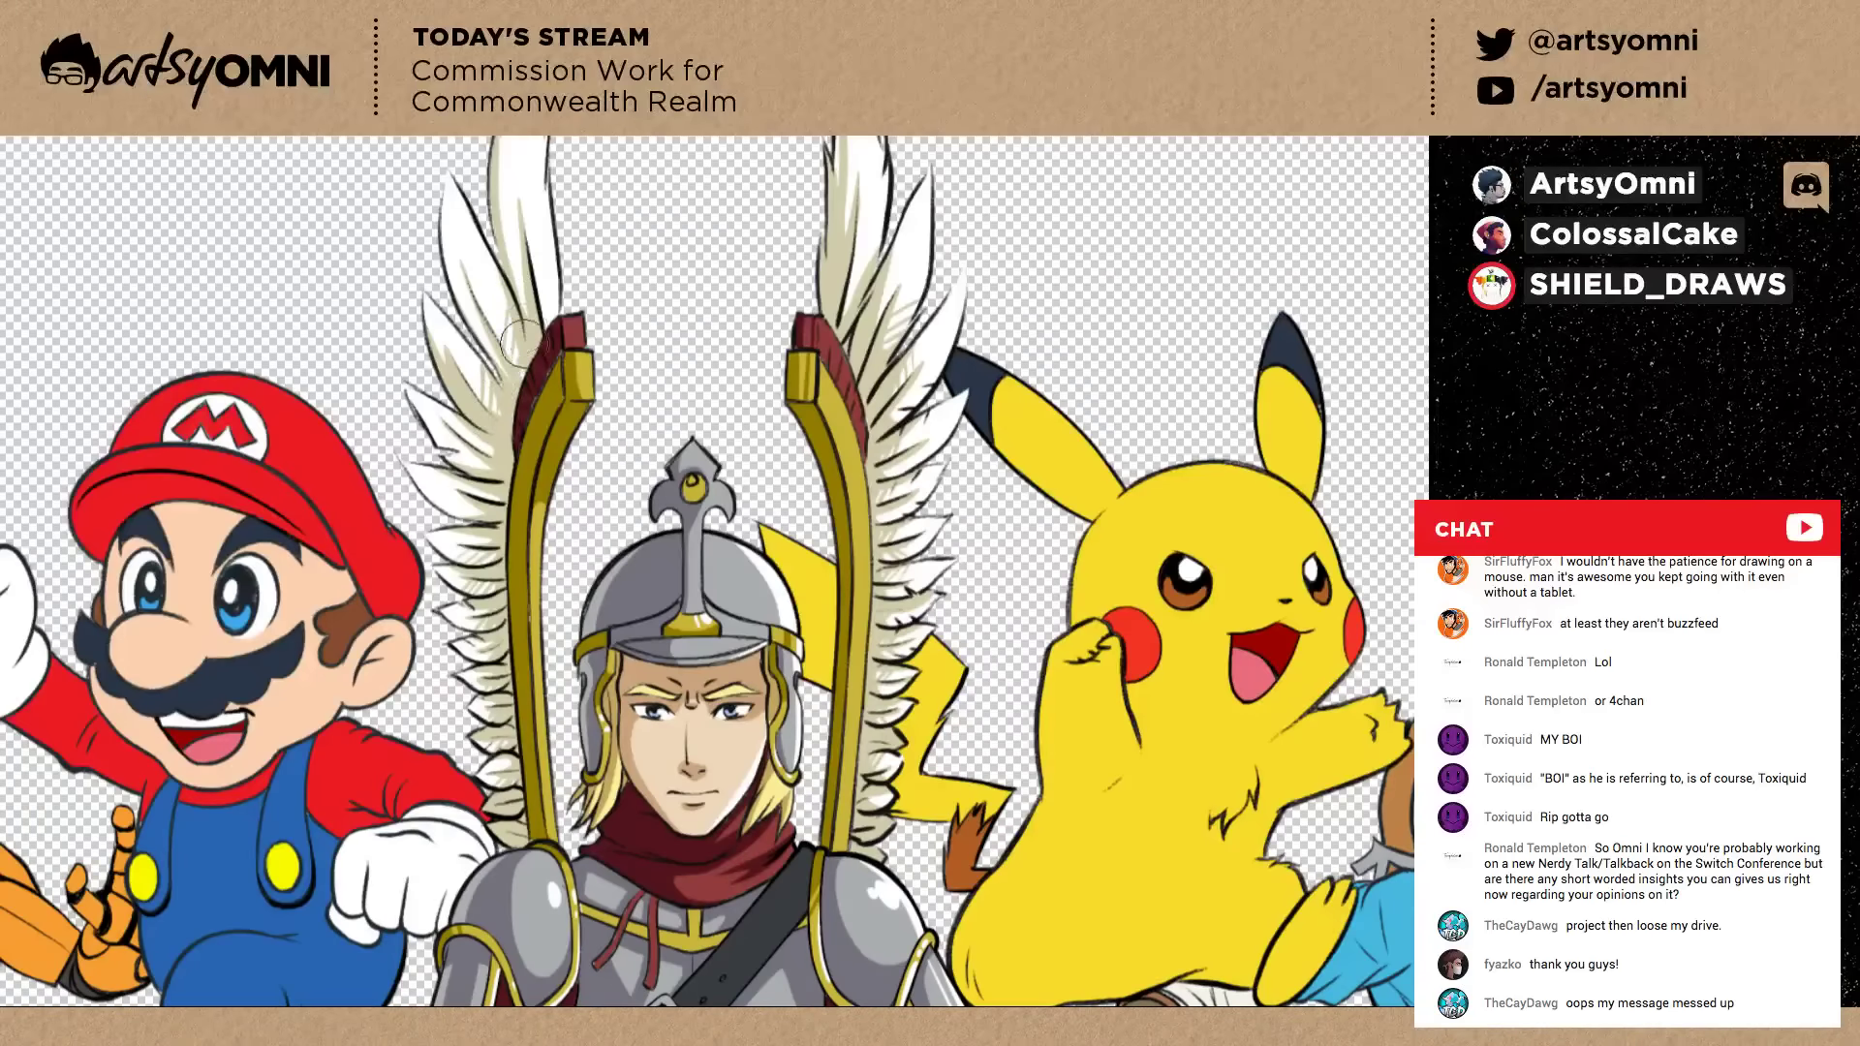
mouse_move(551, 224)
left_mouse_down()
mouse_move(541, 293)
mouse_move(562, 302)
mouse_move(533, 286)
left_mouse_up()
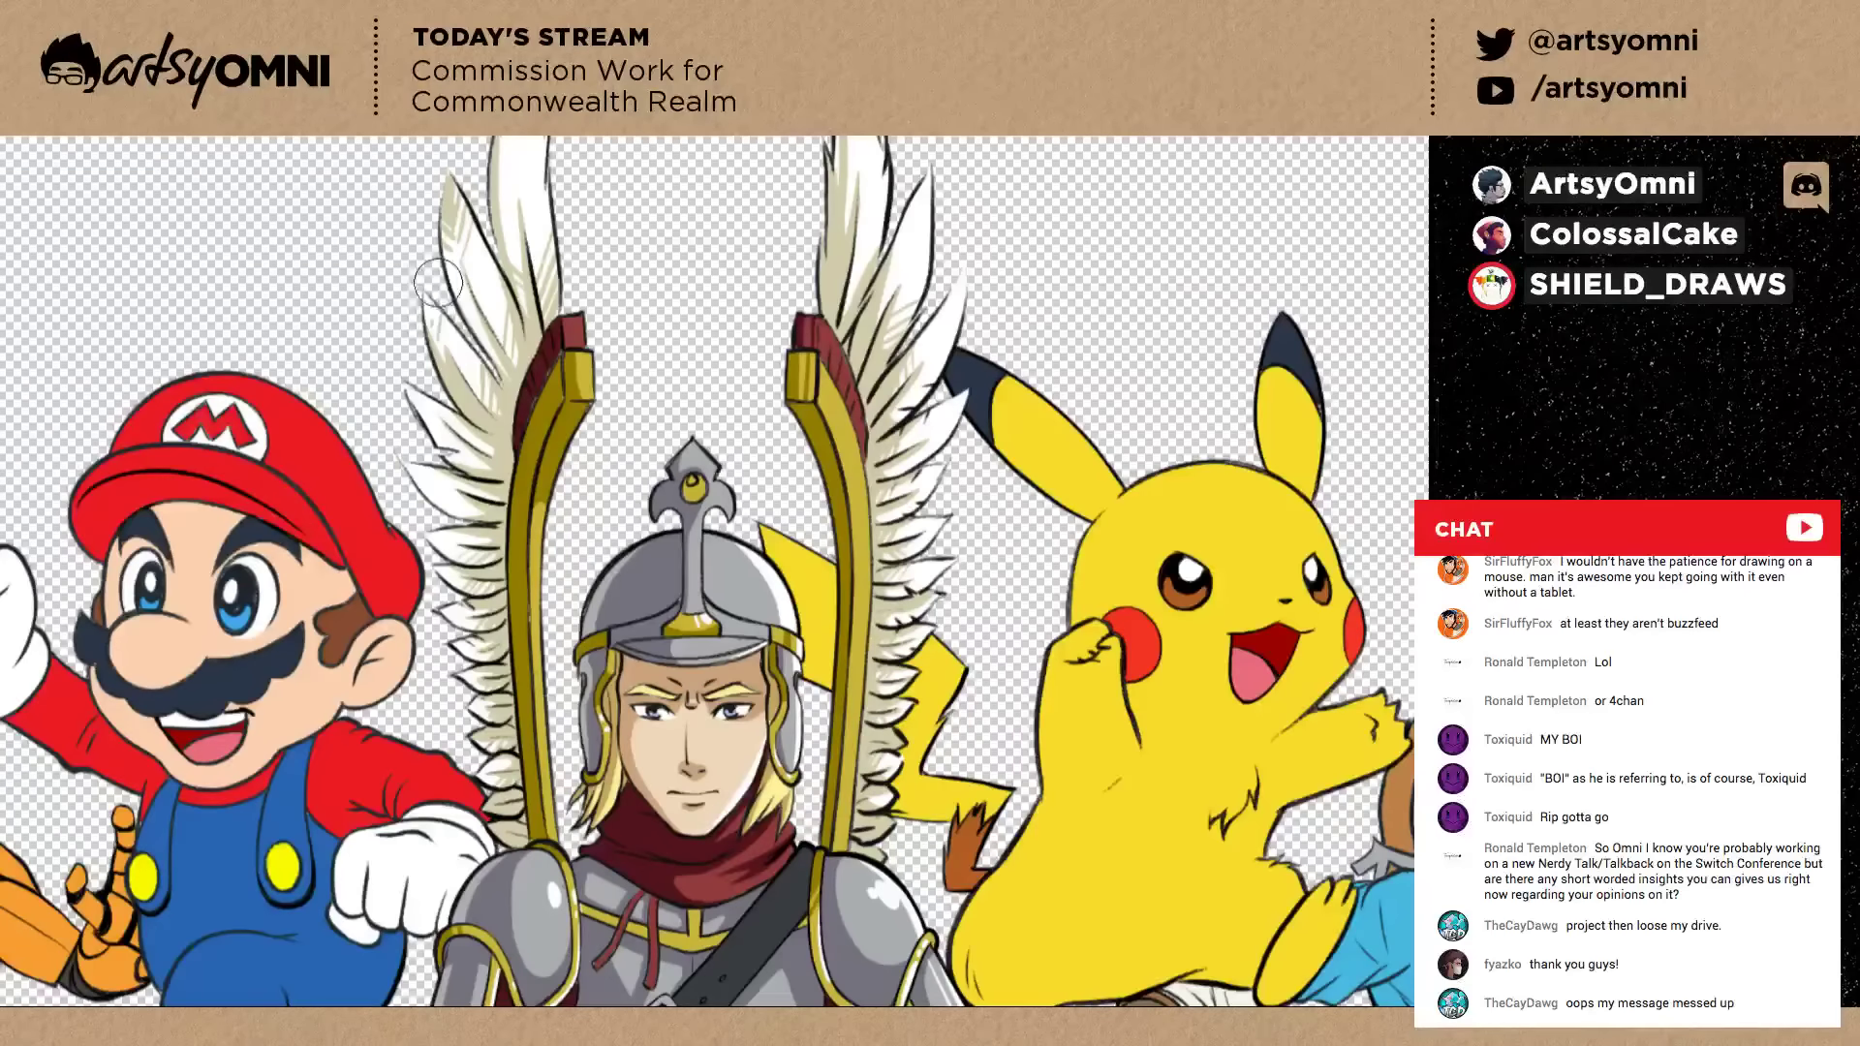
scroll(438, 283, "up", 3)
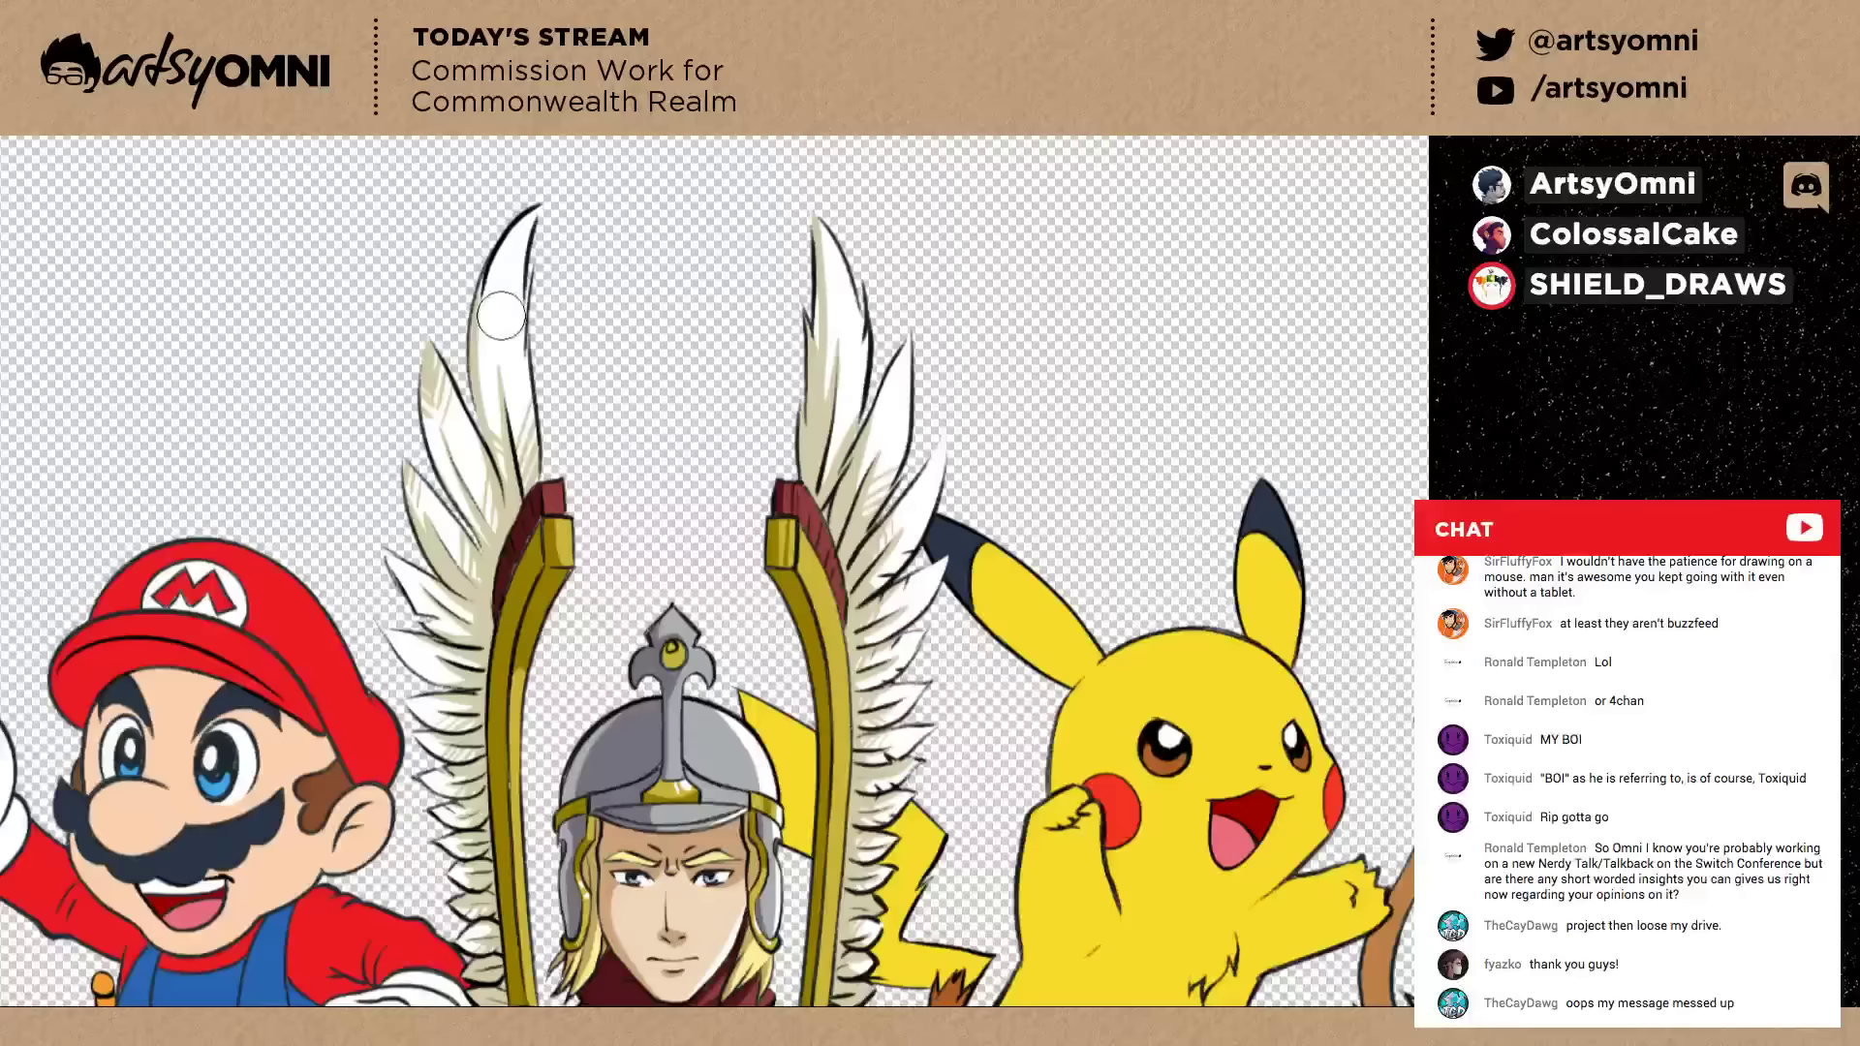
mouse_move(501, 315)
left_mouse_down()
mouse_move(492, 260)
mouse_move(526, 232)
mouse_move(506, 276)
left_mouse_up()
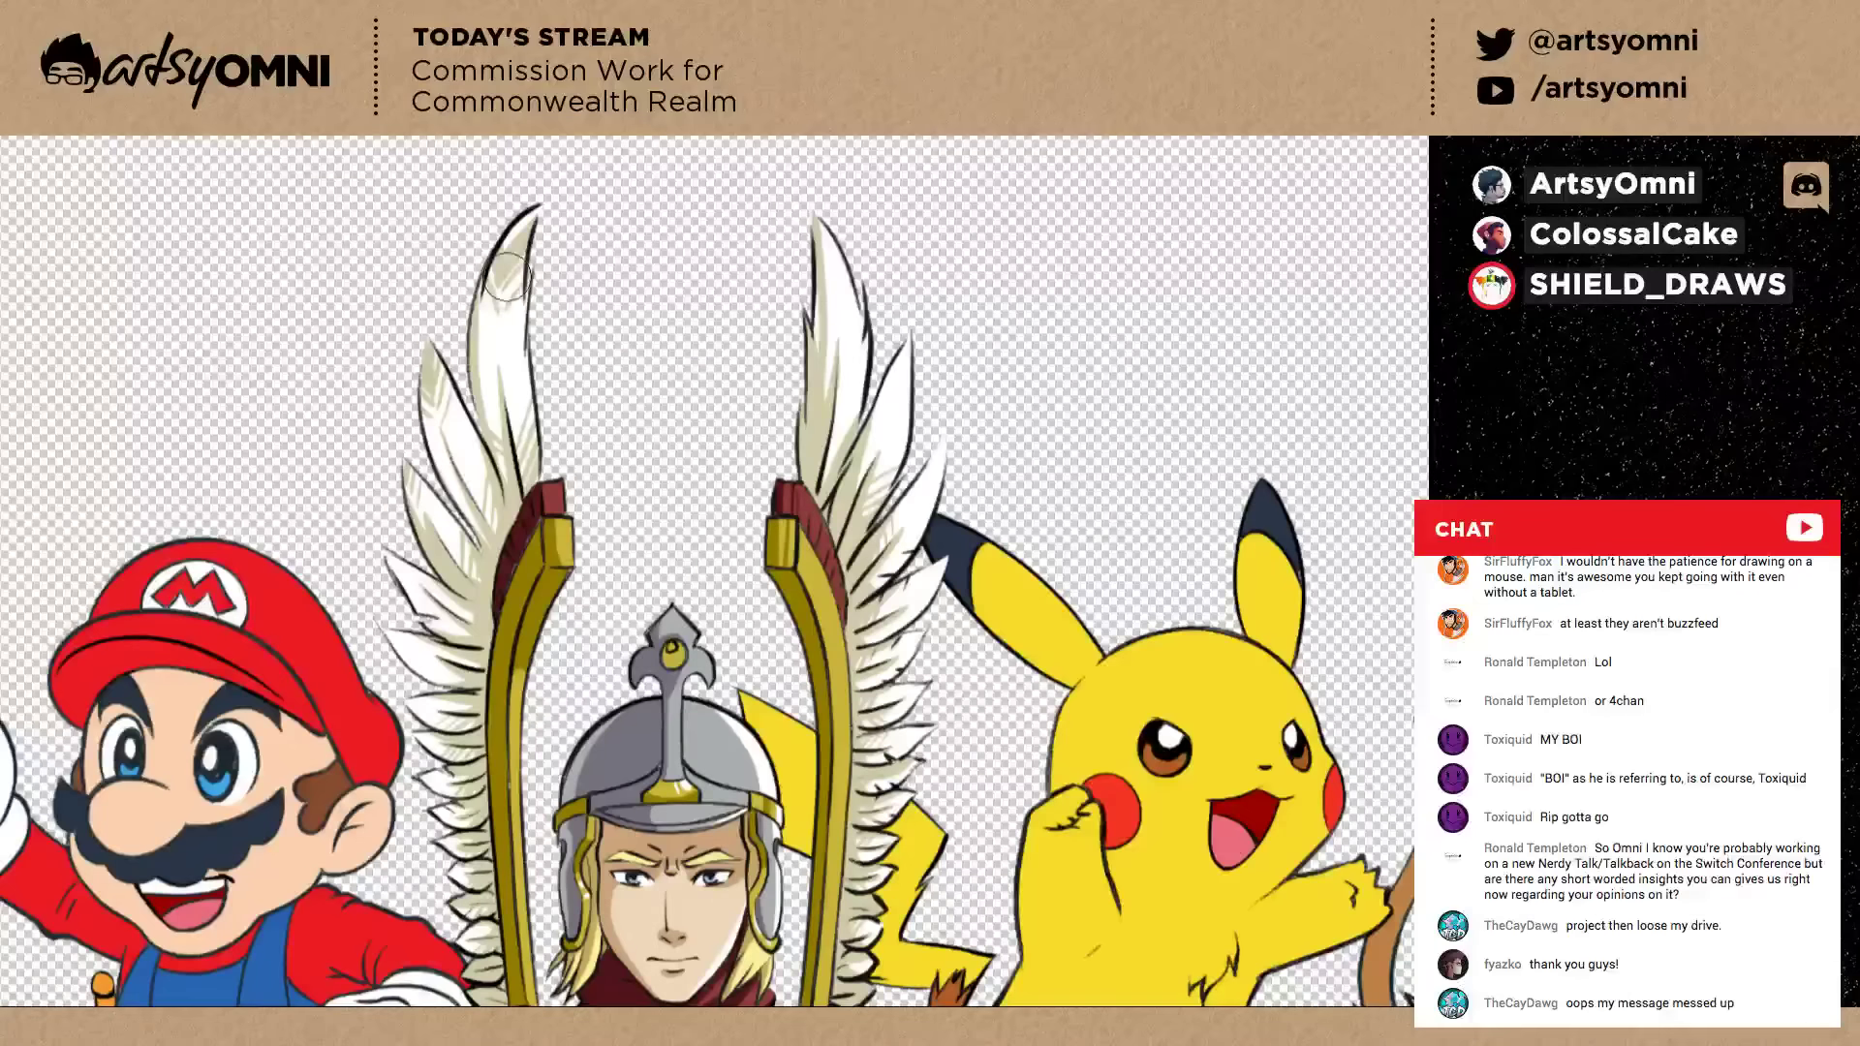
left_click_drag(506, 276, 542, 242)
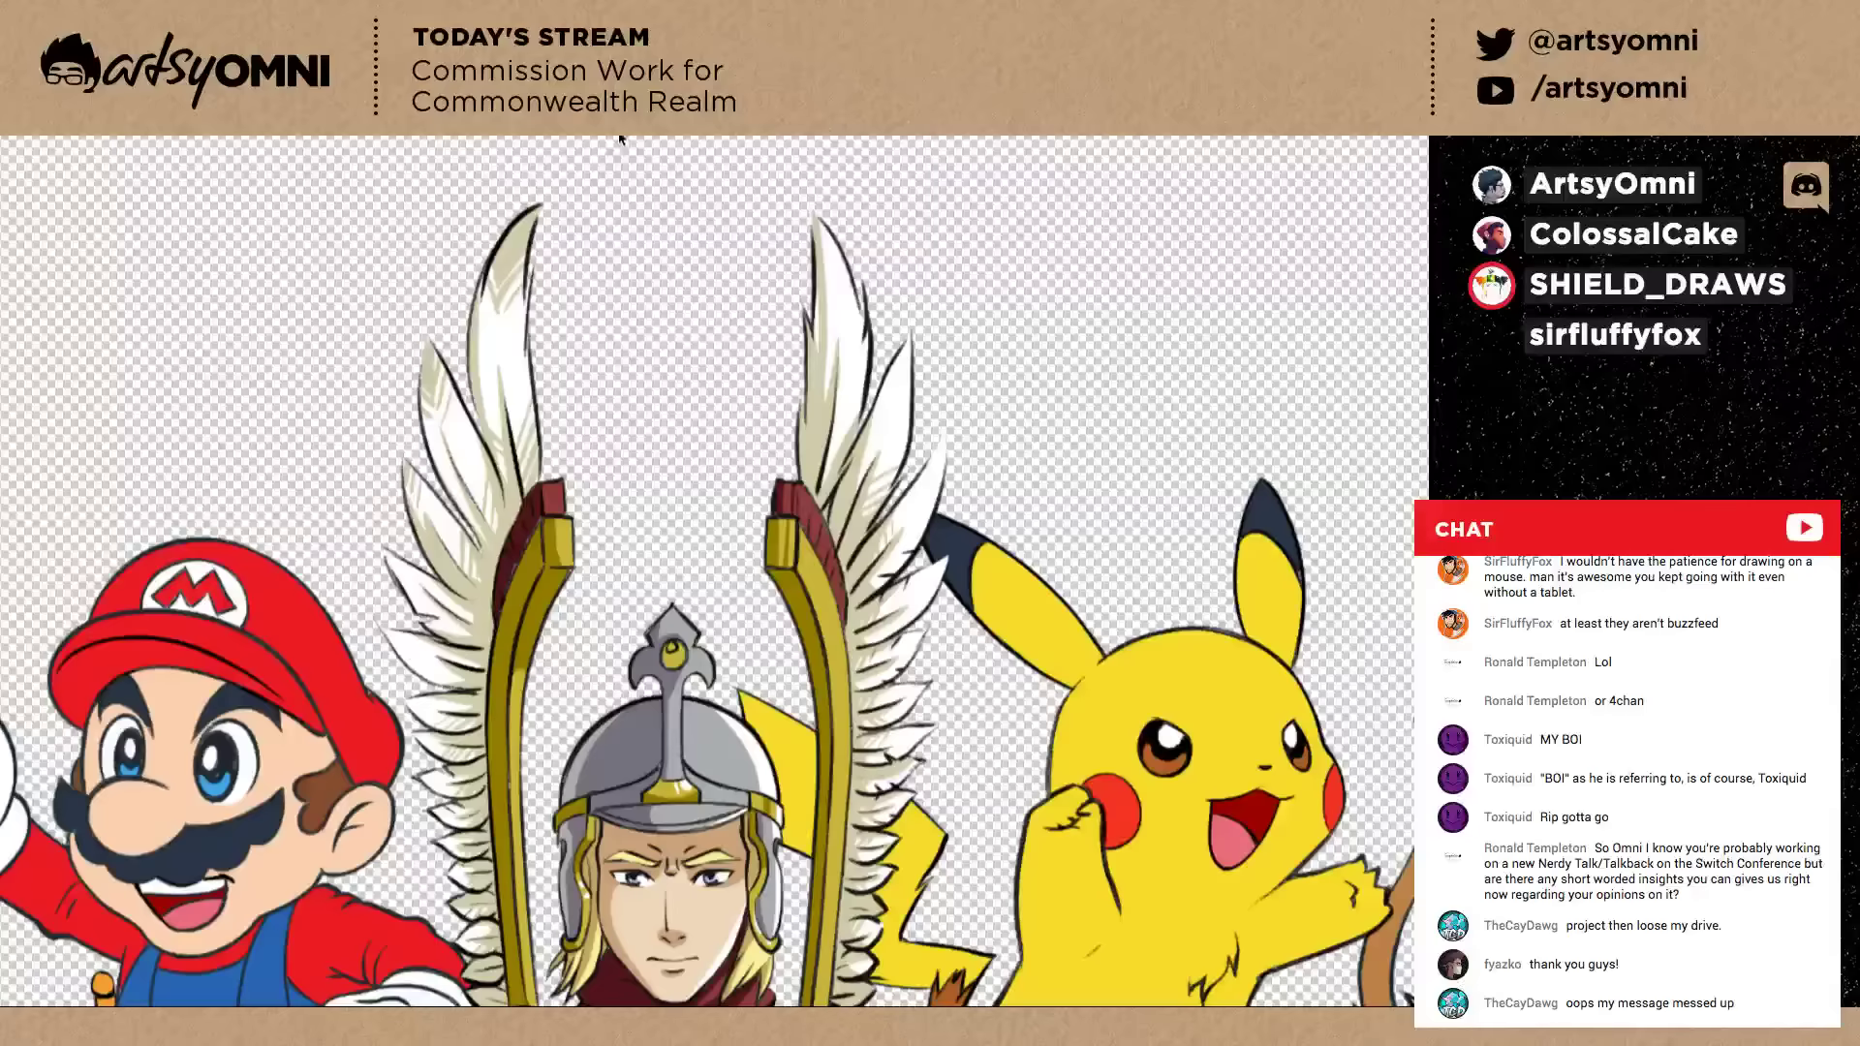
Add soft beige barb shading to the tallest and upper side feathers of the wing on Pikachu's side.
left_click_drag(824, 243, 838, 275)
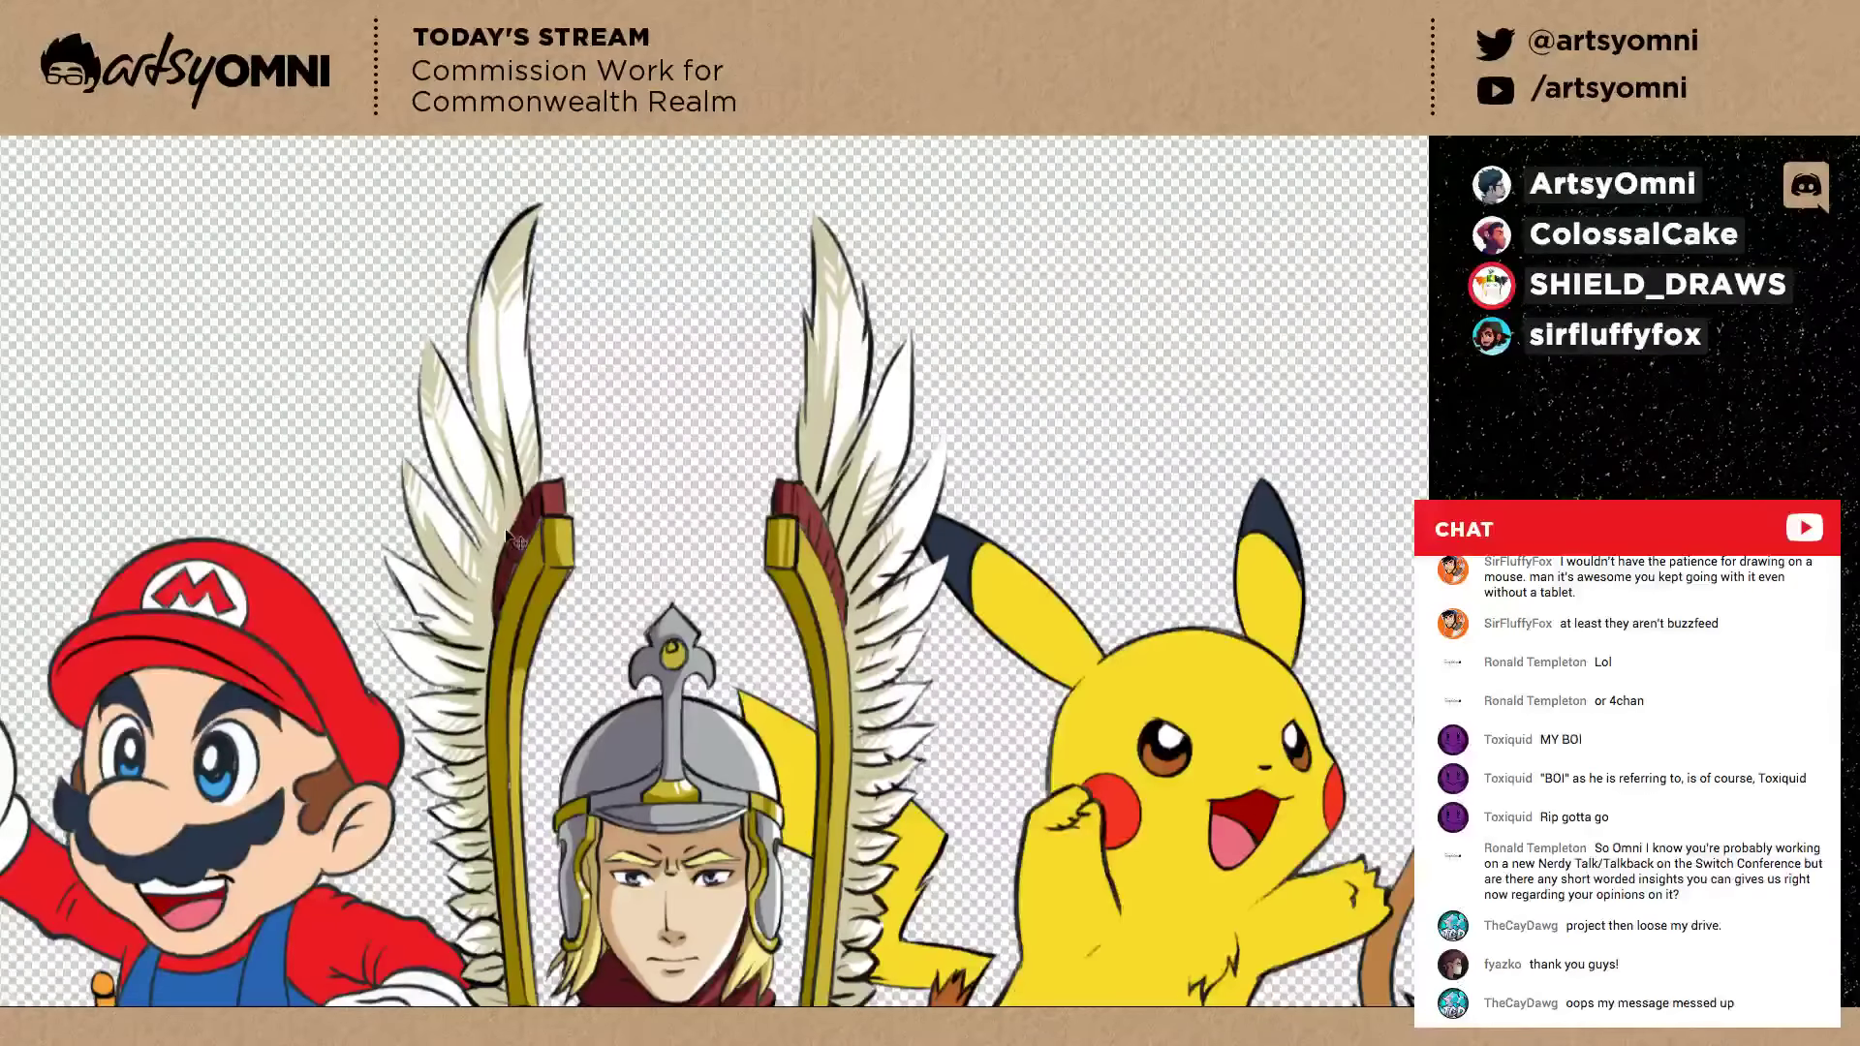
key("ctrl+minus")
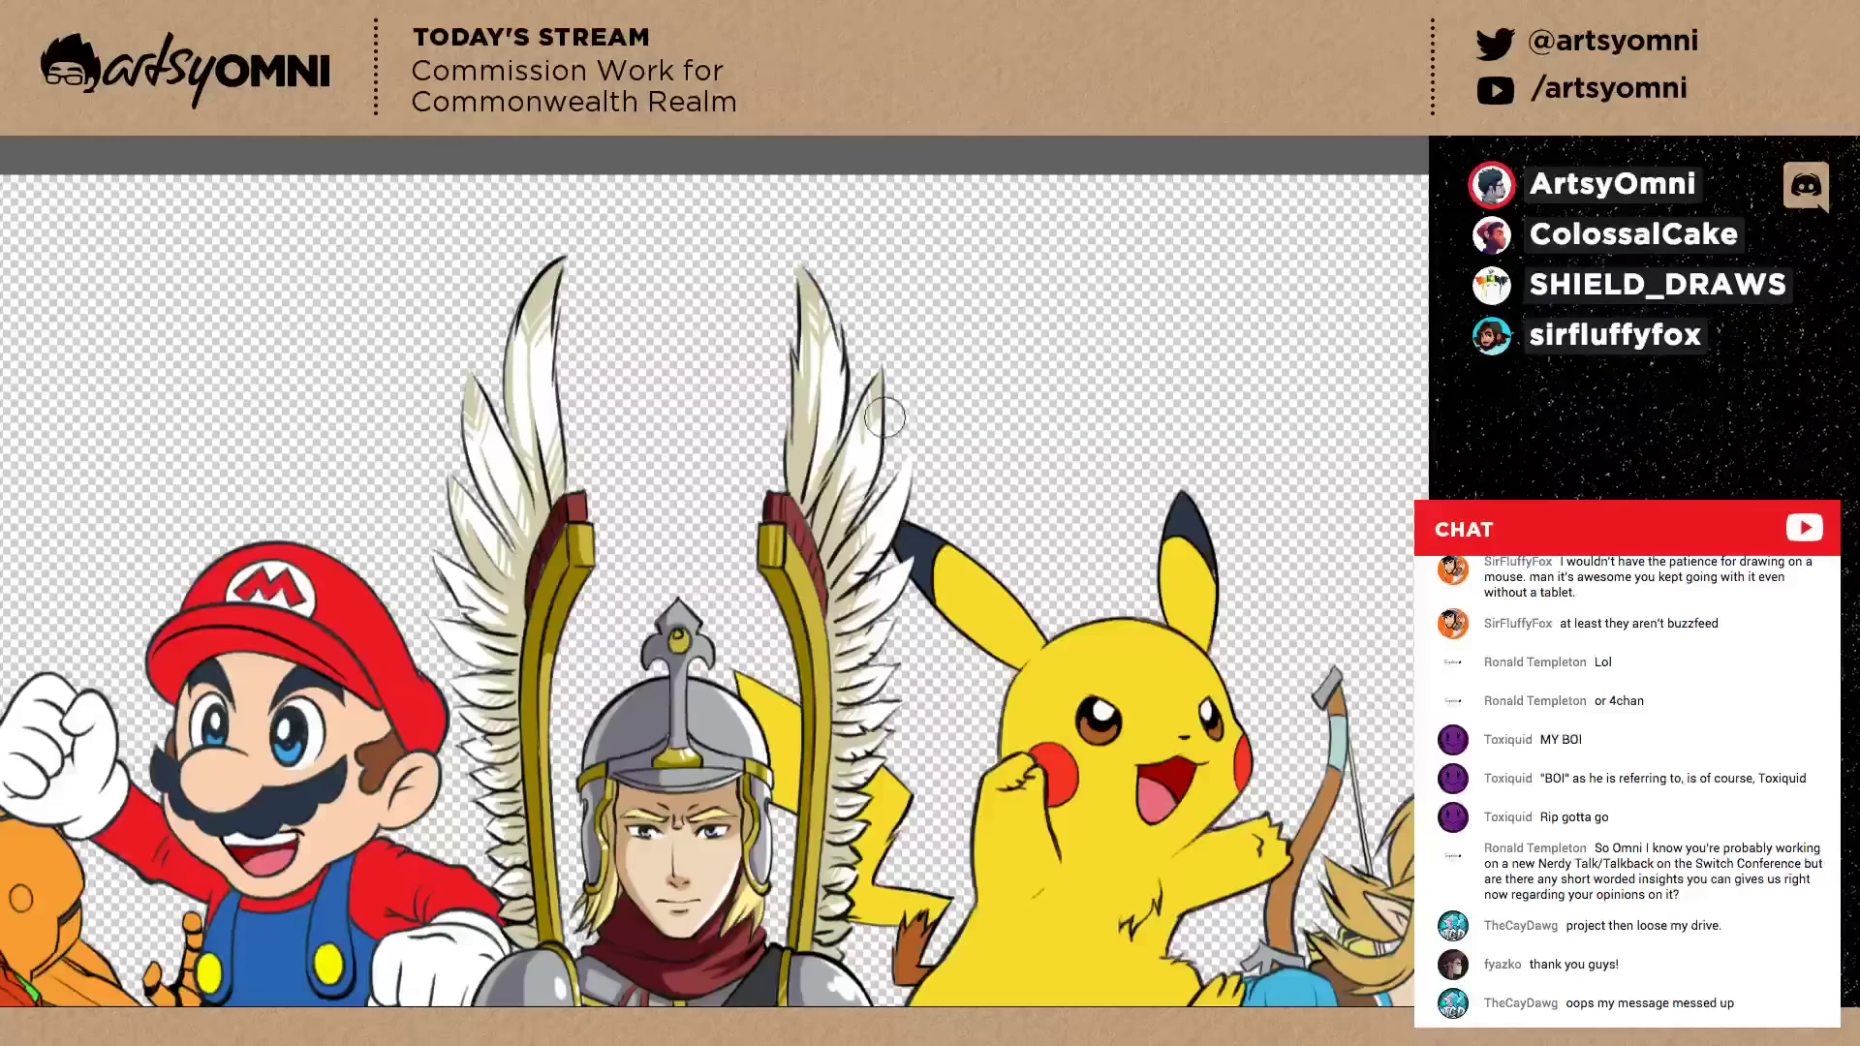
left_click_drag(884, 418, 864, 468)
left_click_drag(897, 471, 906, 450)
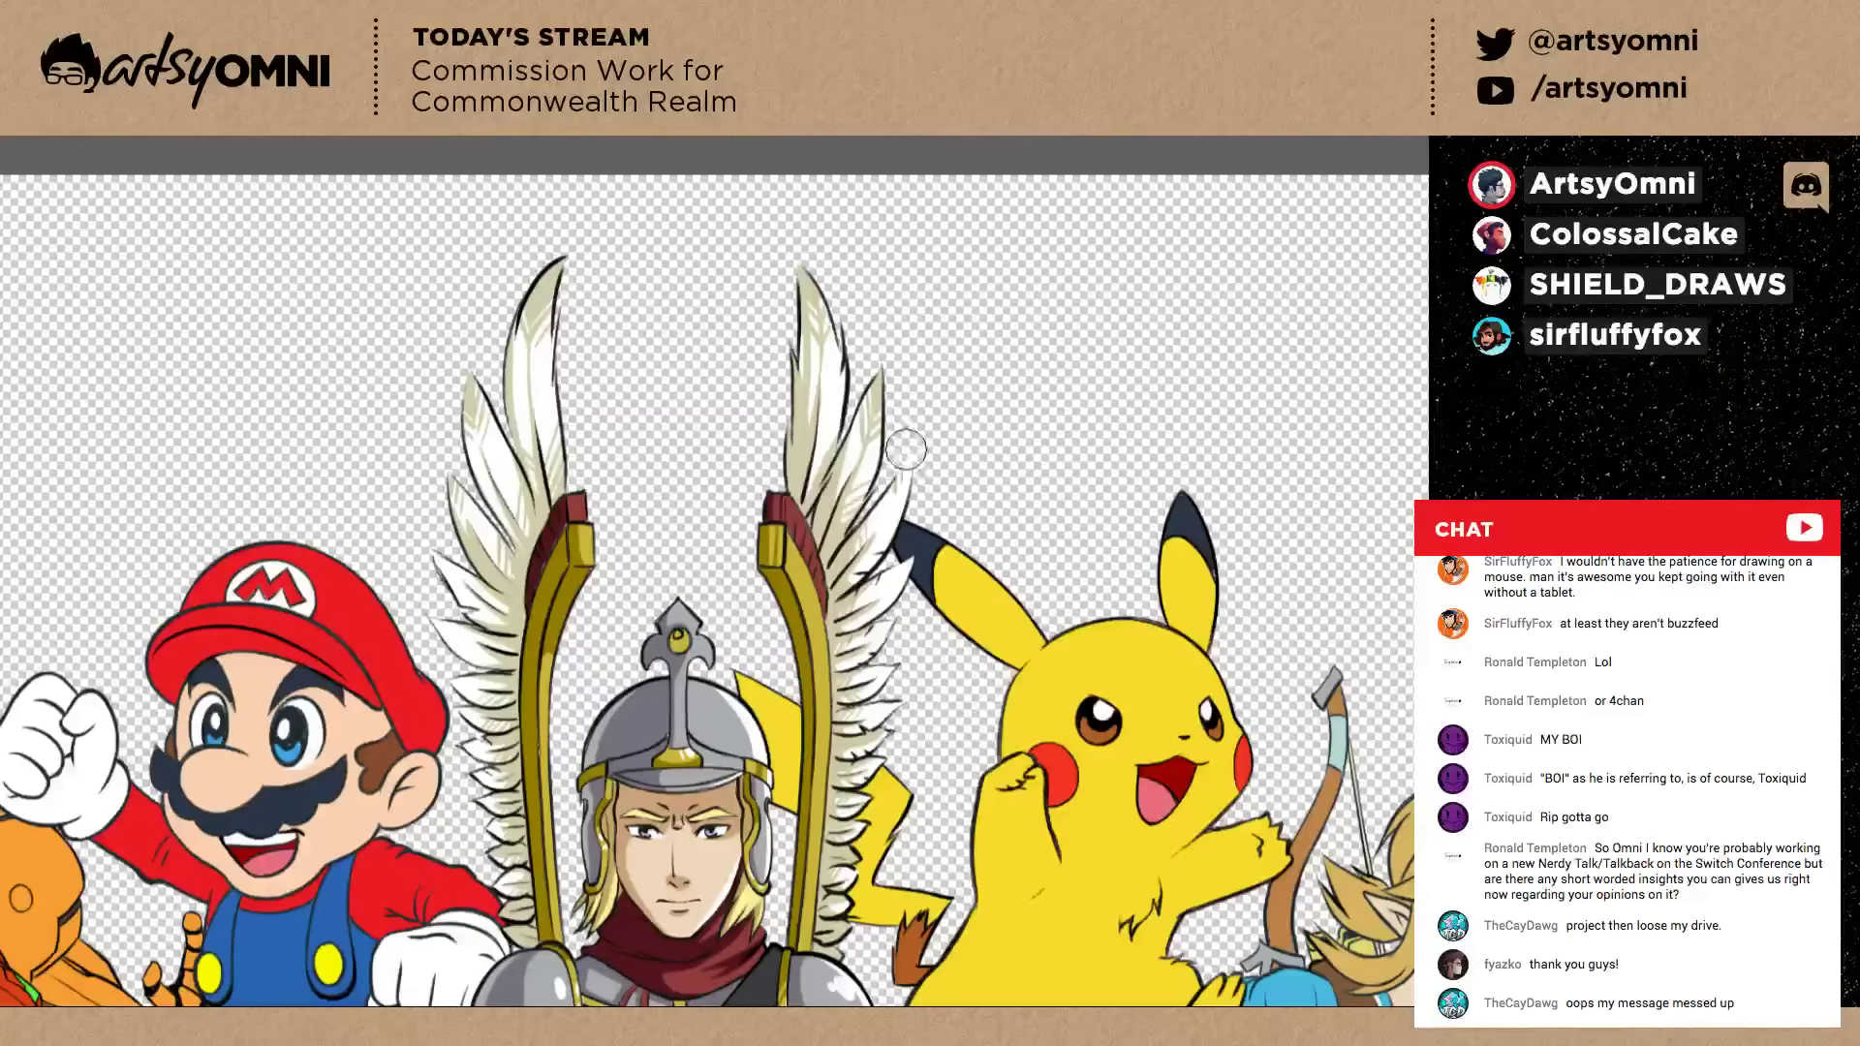
Paint dark navy shadows on the hanging end of the knight's blue sash.
key("ctrl+minus")
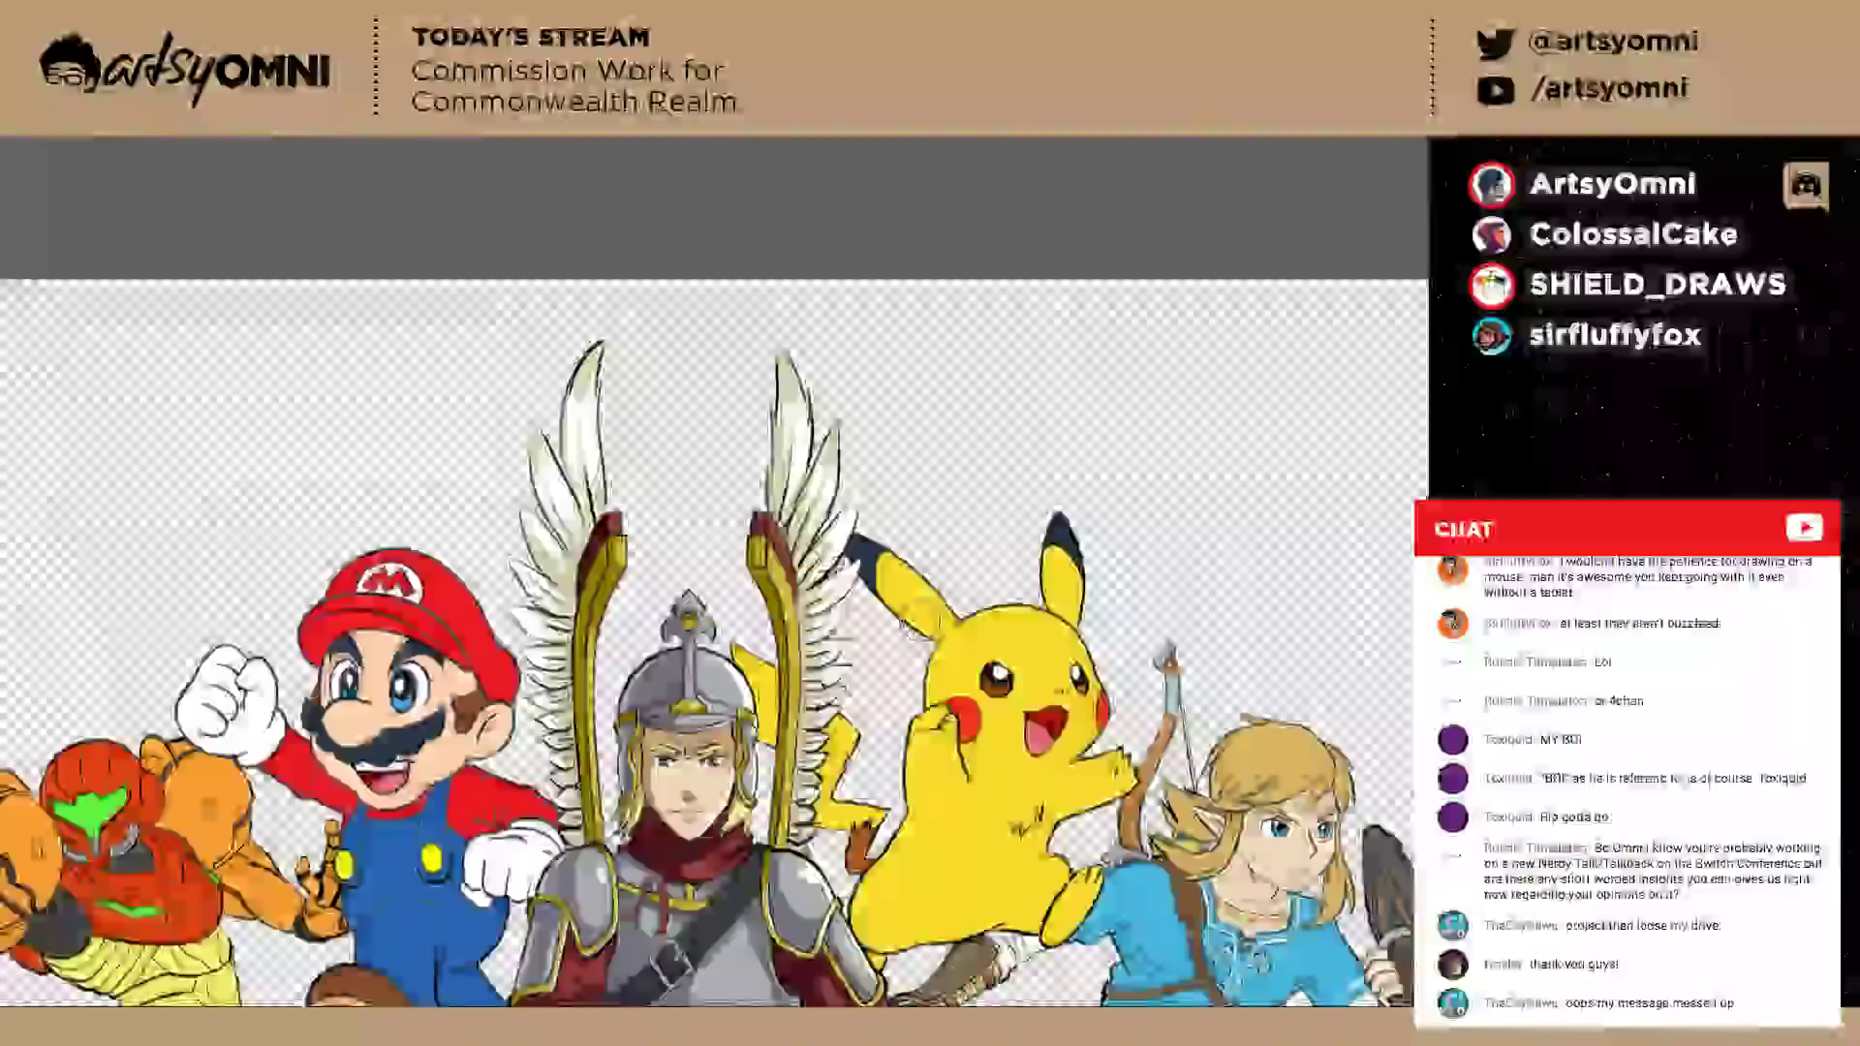
key("ctrl+0")
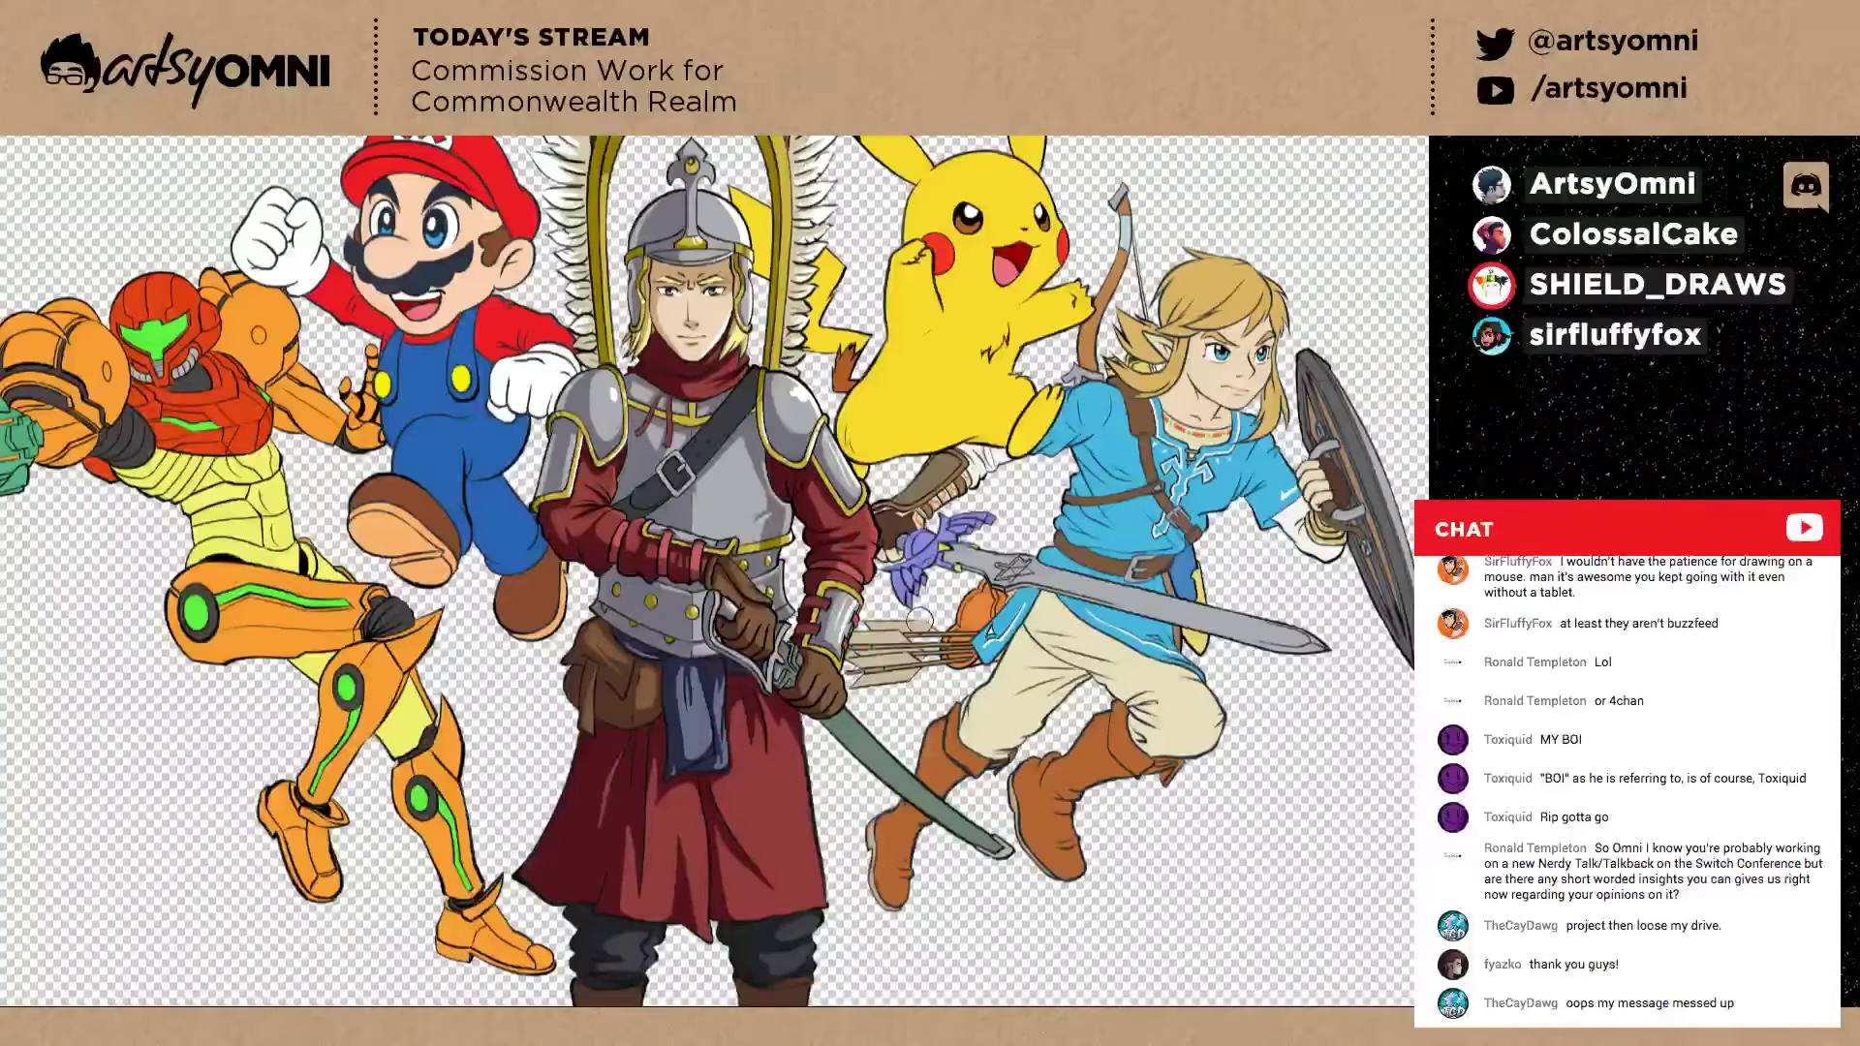
key("ctrl+plus")
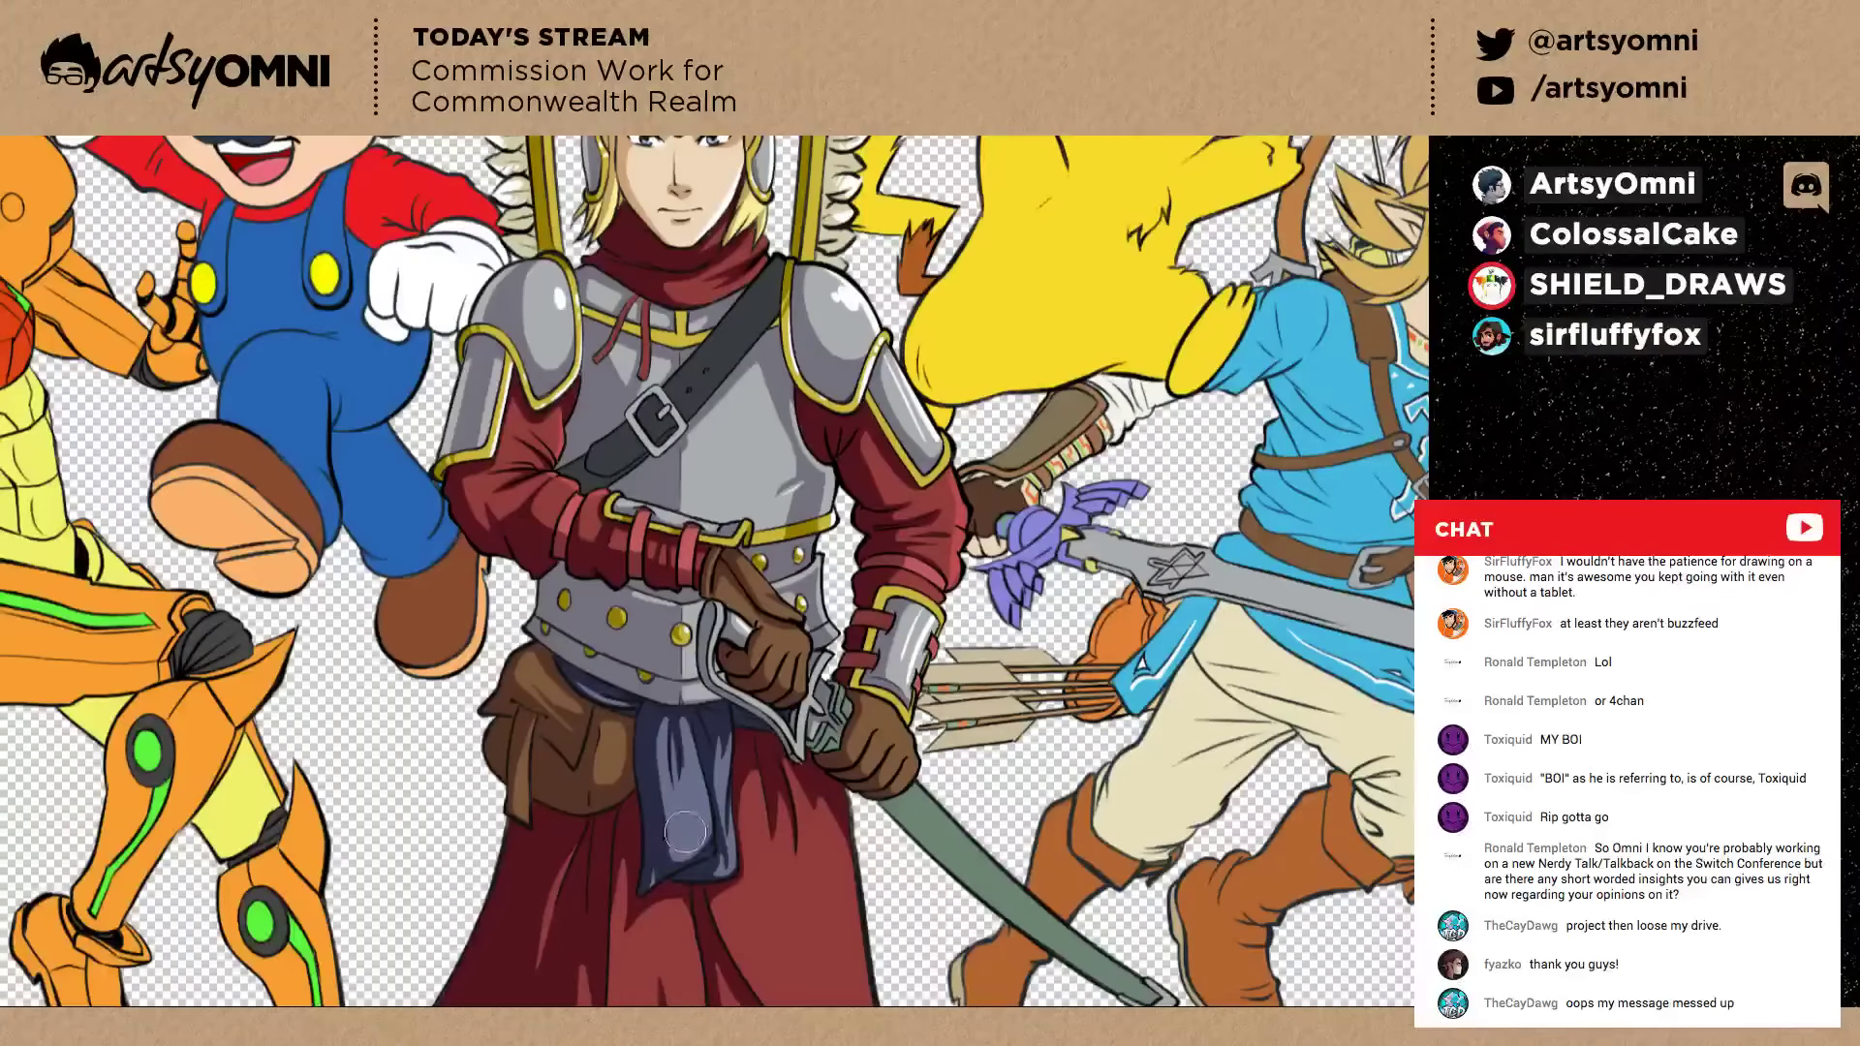
left_click_drag(685, 831, 676, 874)
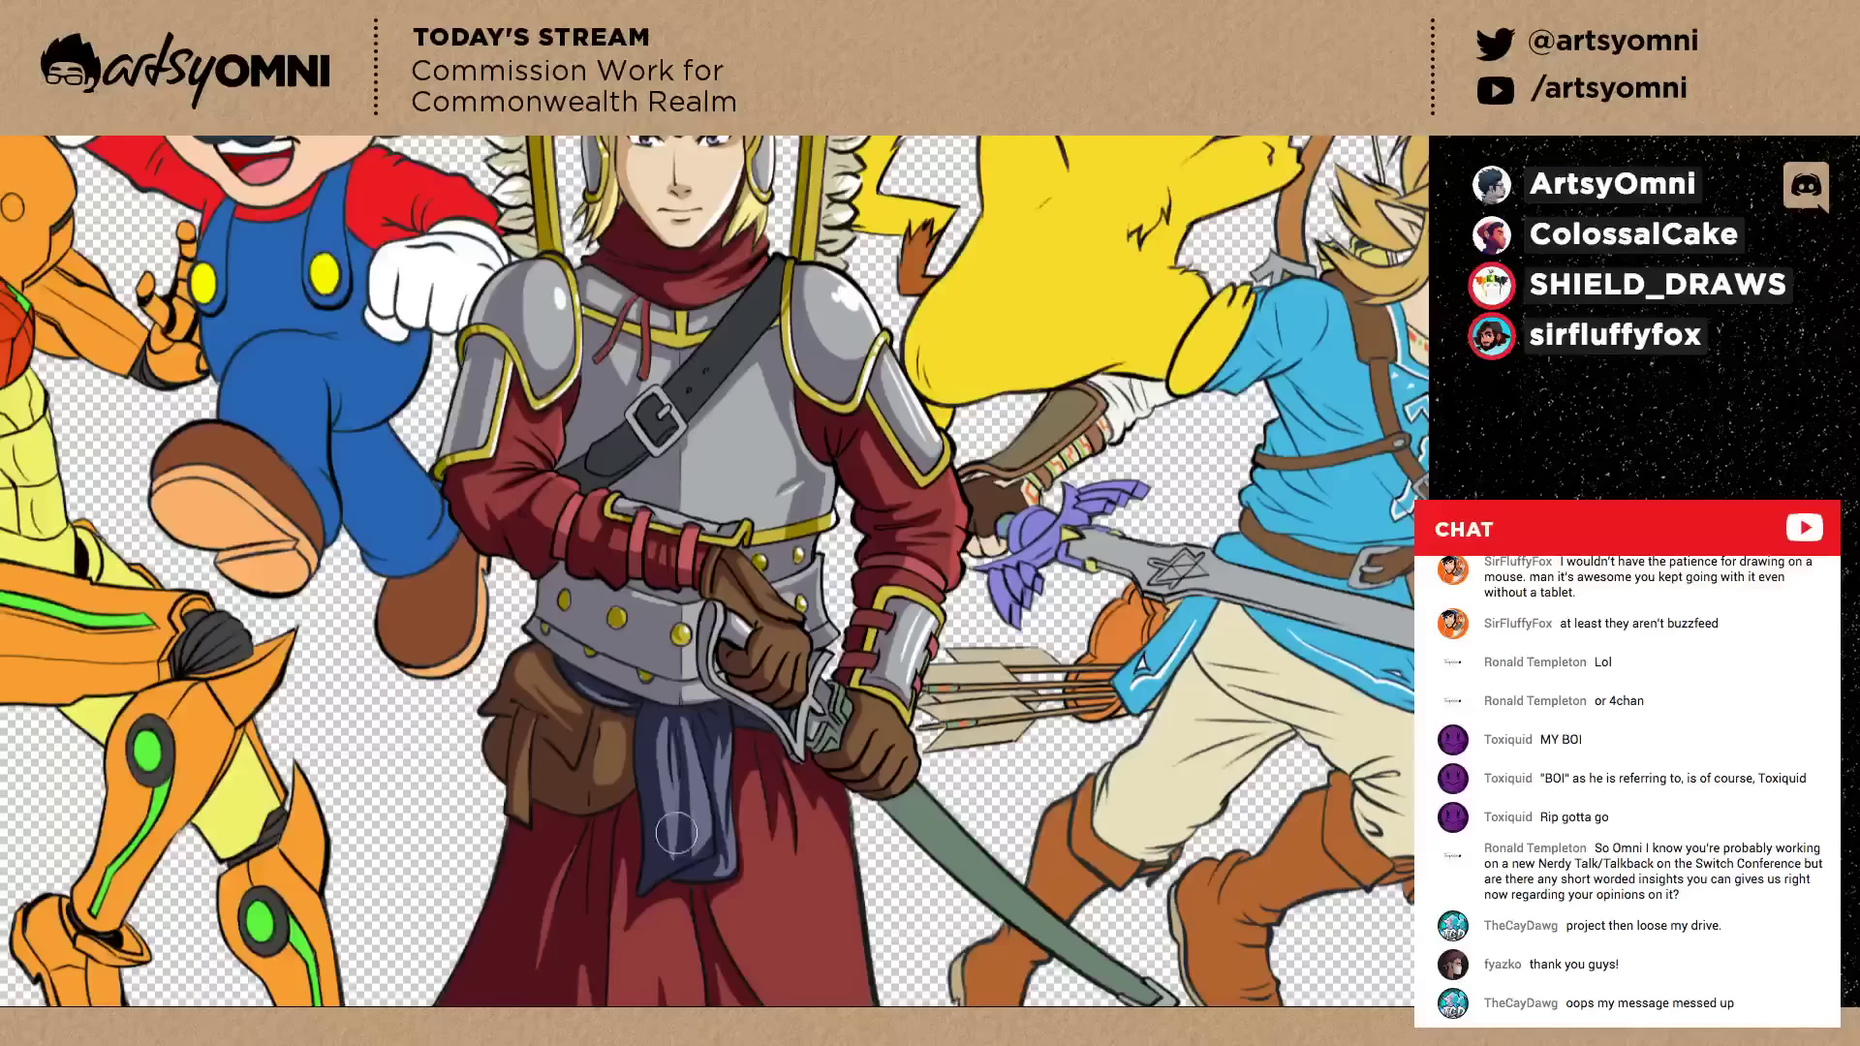
left_click_drag(676, 833, 696, 799)
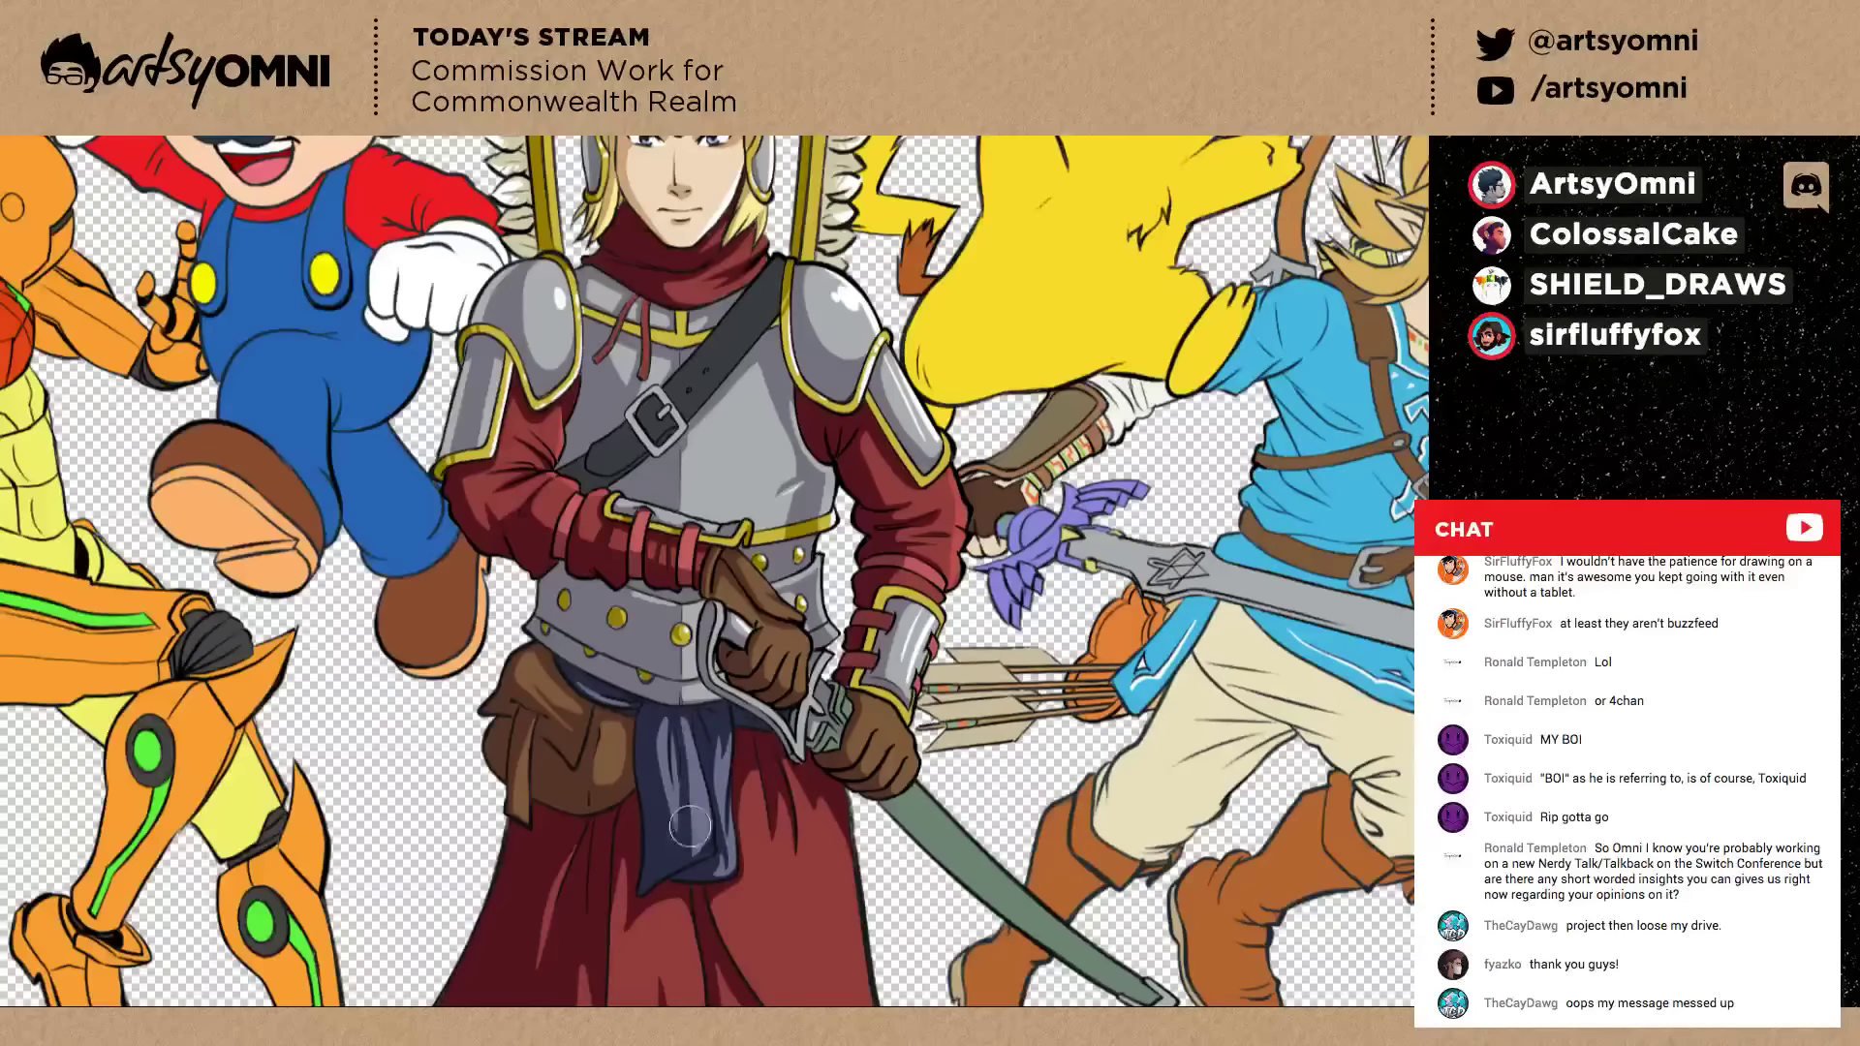
Fill the transparent backdrop behind the characters with solid mid grey to set off the knight's boots.
key("ctrl+minus")
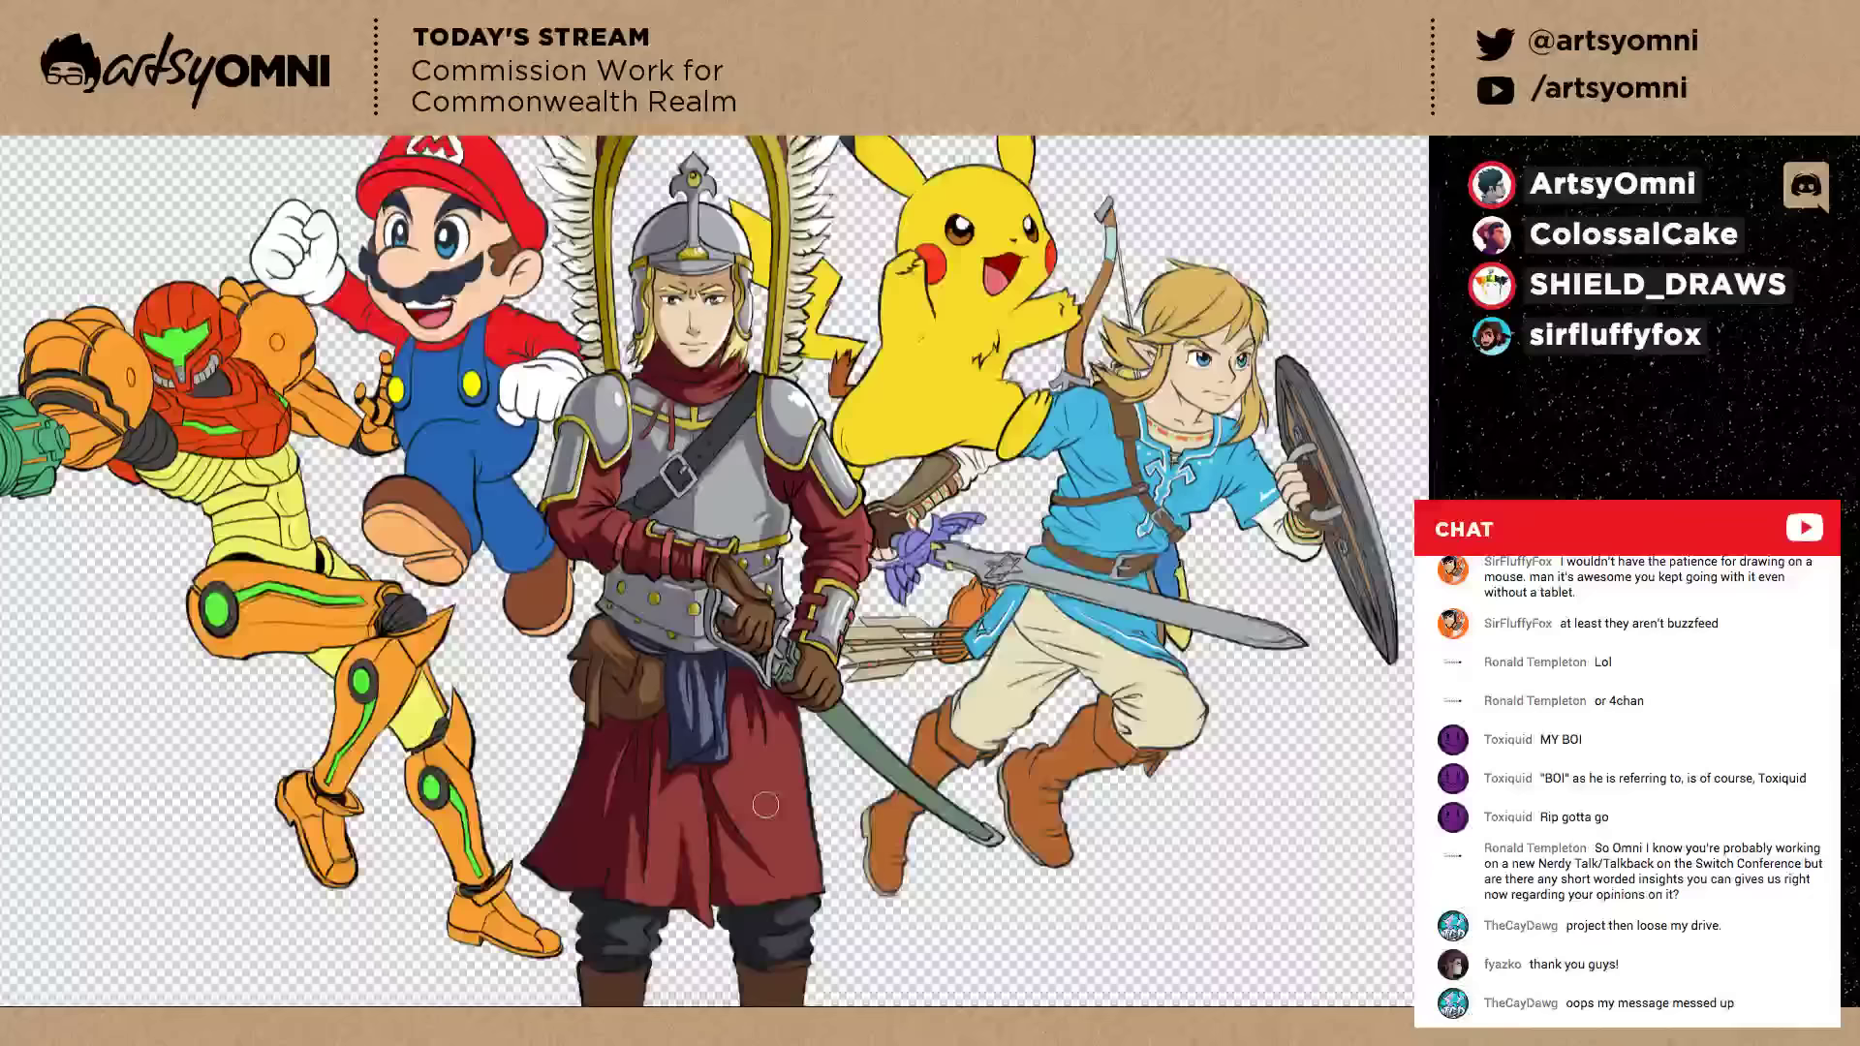
scroll(765, 804, "down", 5)
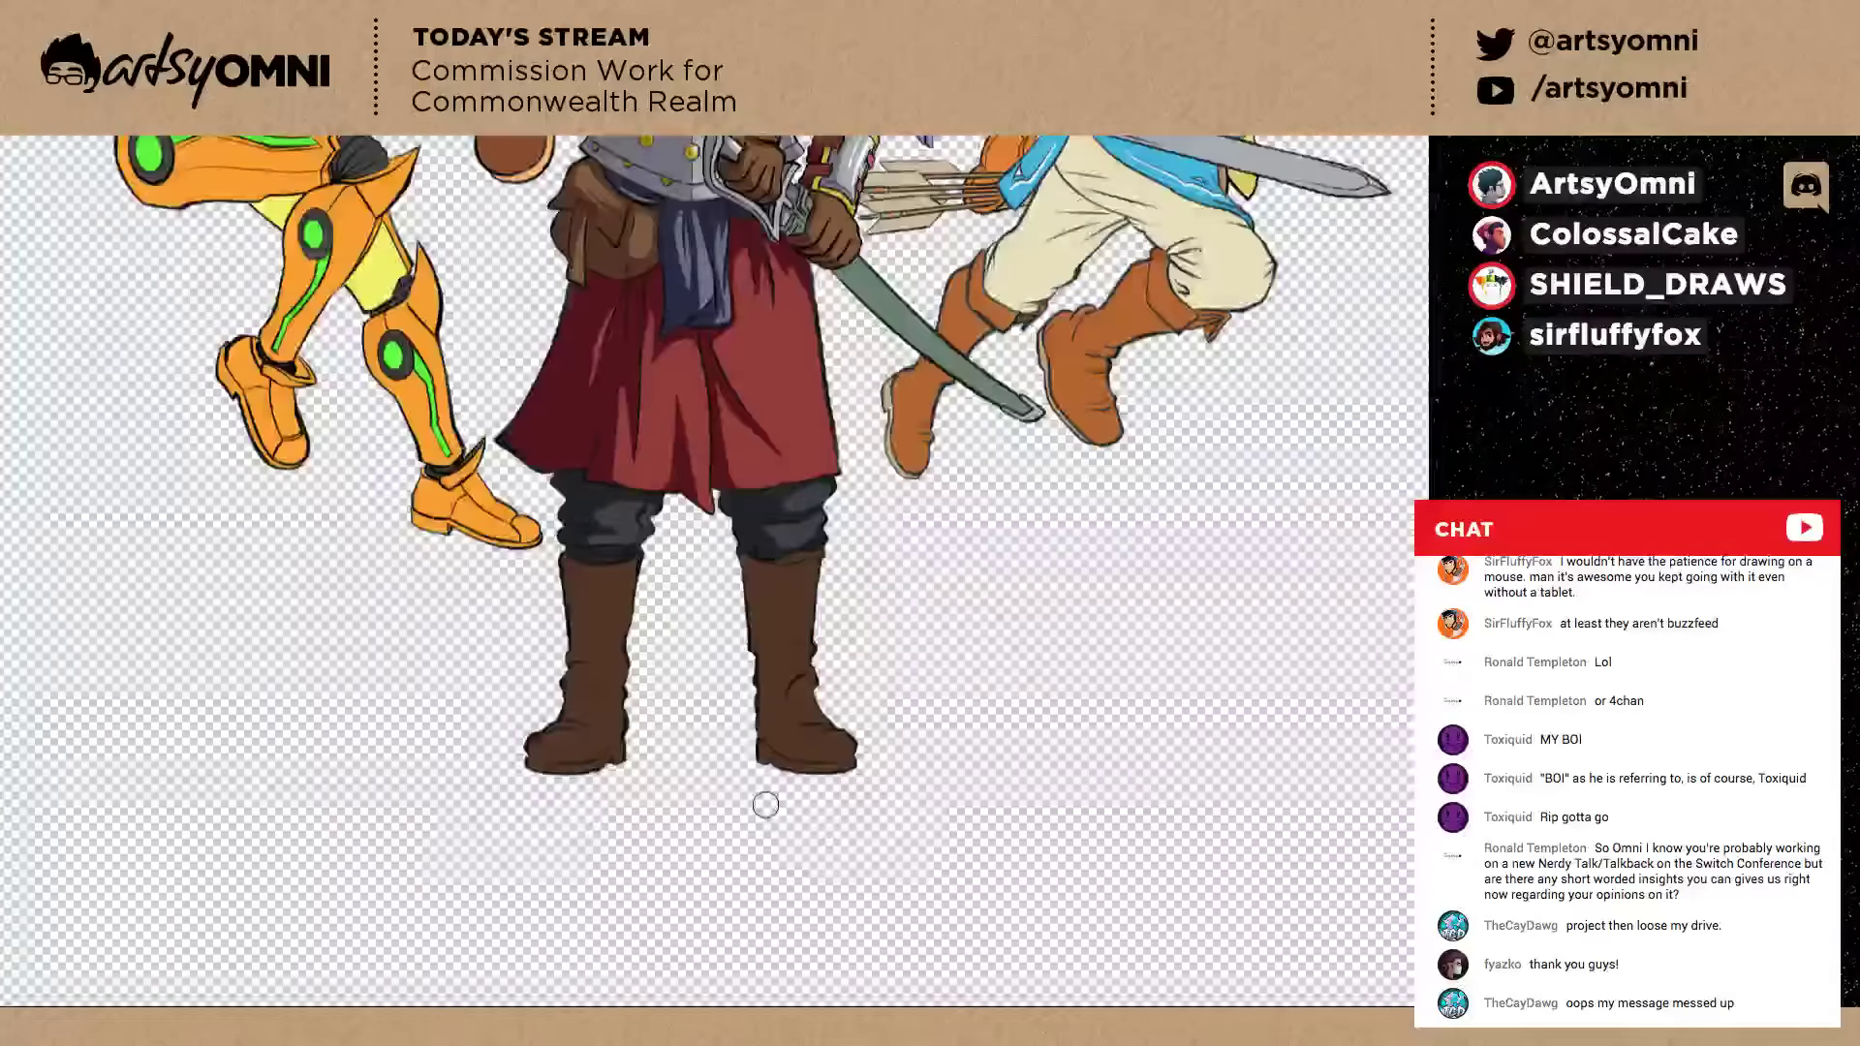
key("ctrl+plus")
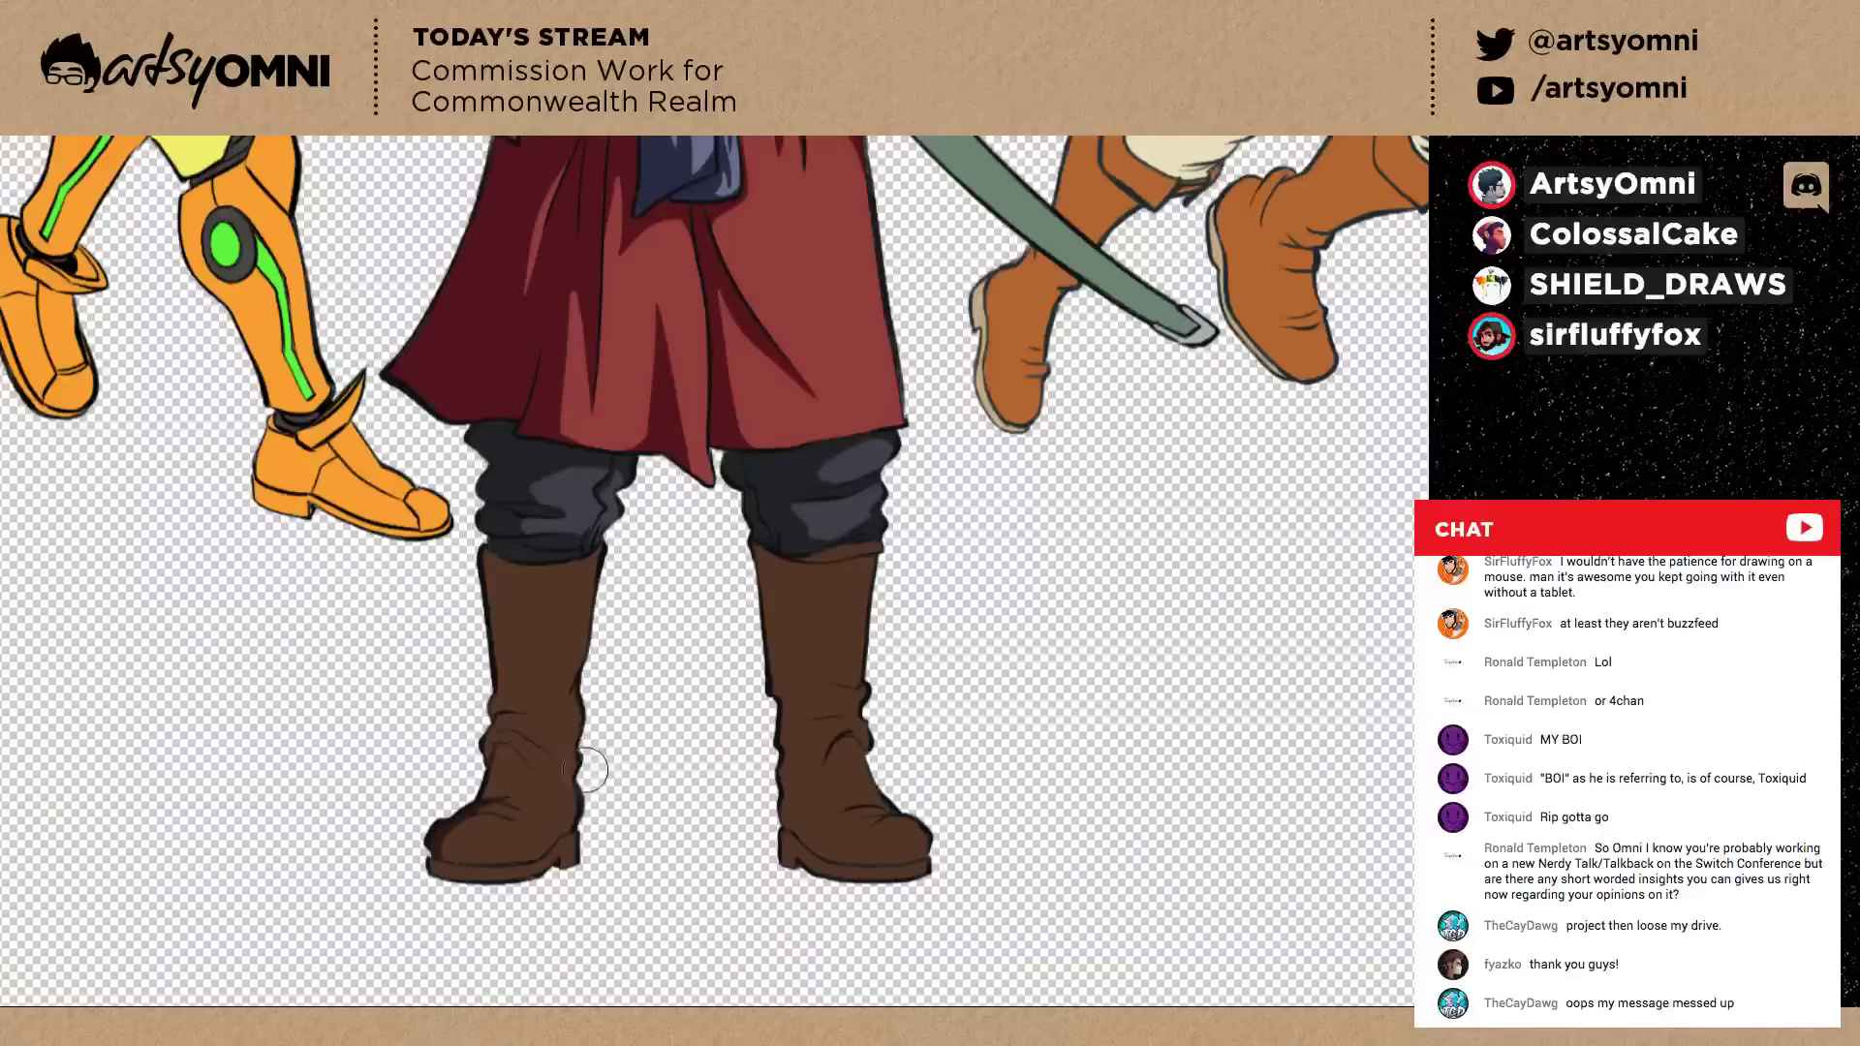
scroll(585, 770, "up", 2)
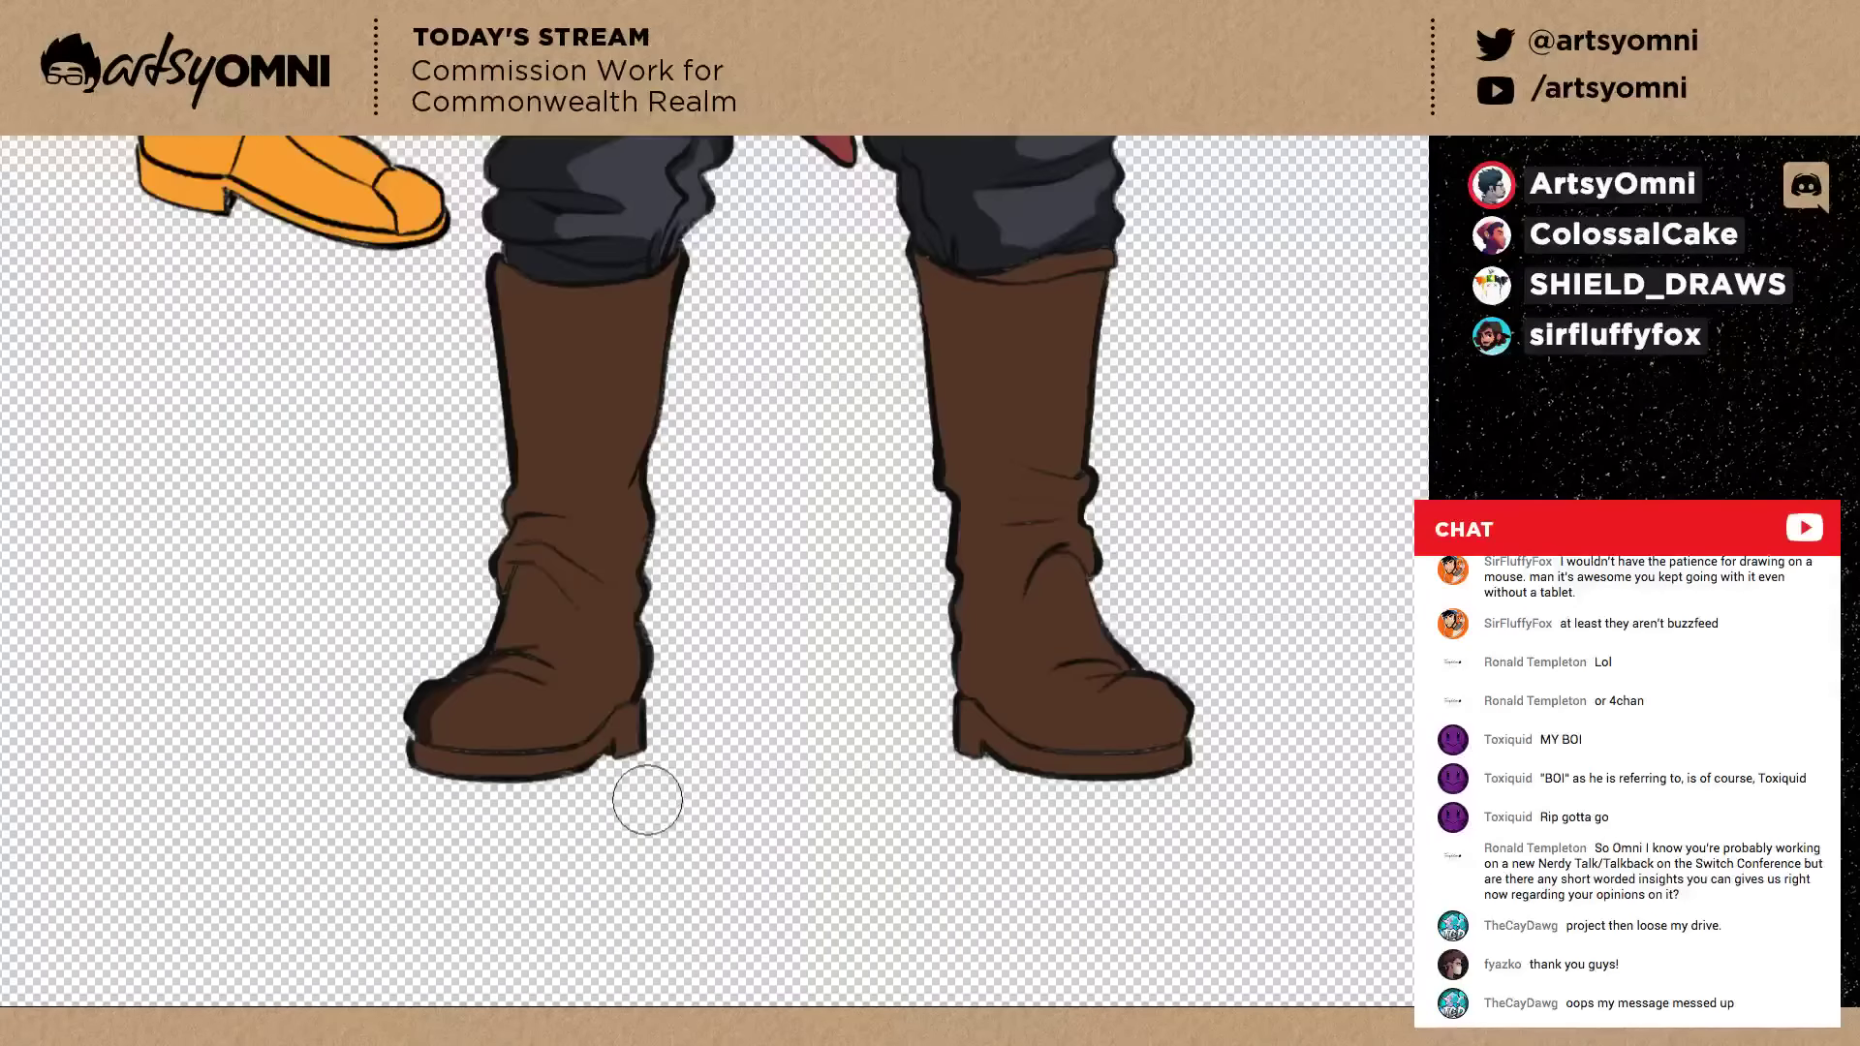
key("alt+BackSpace")
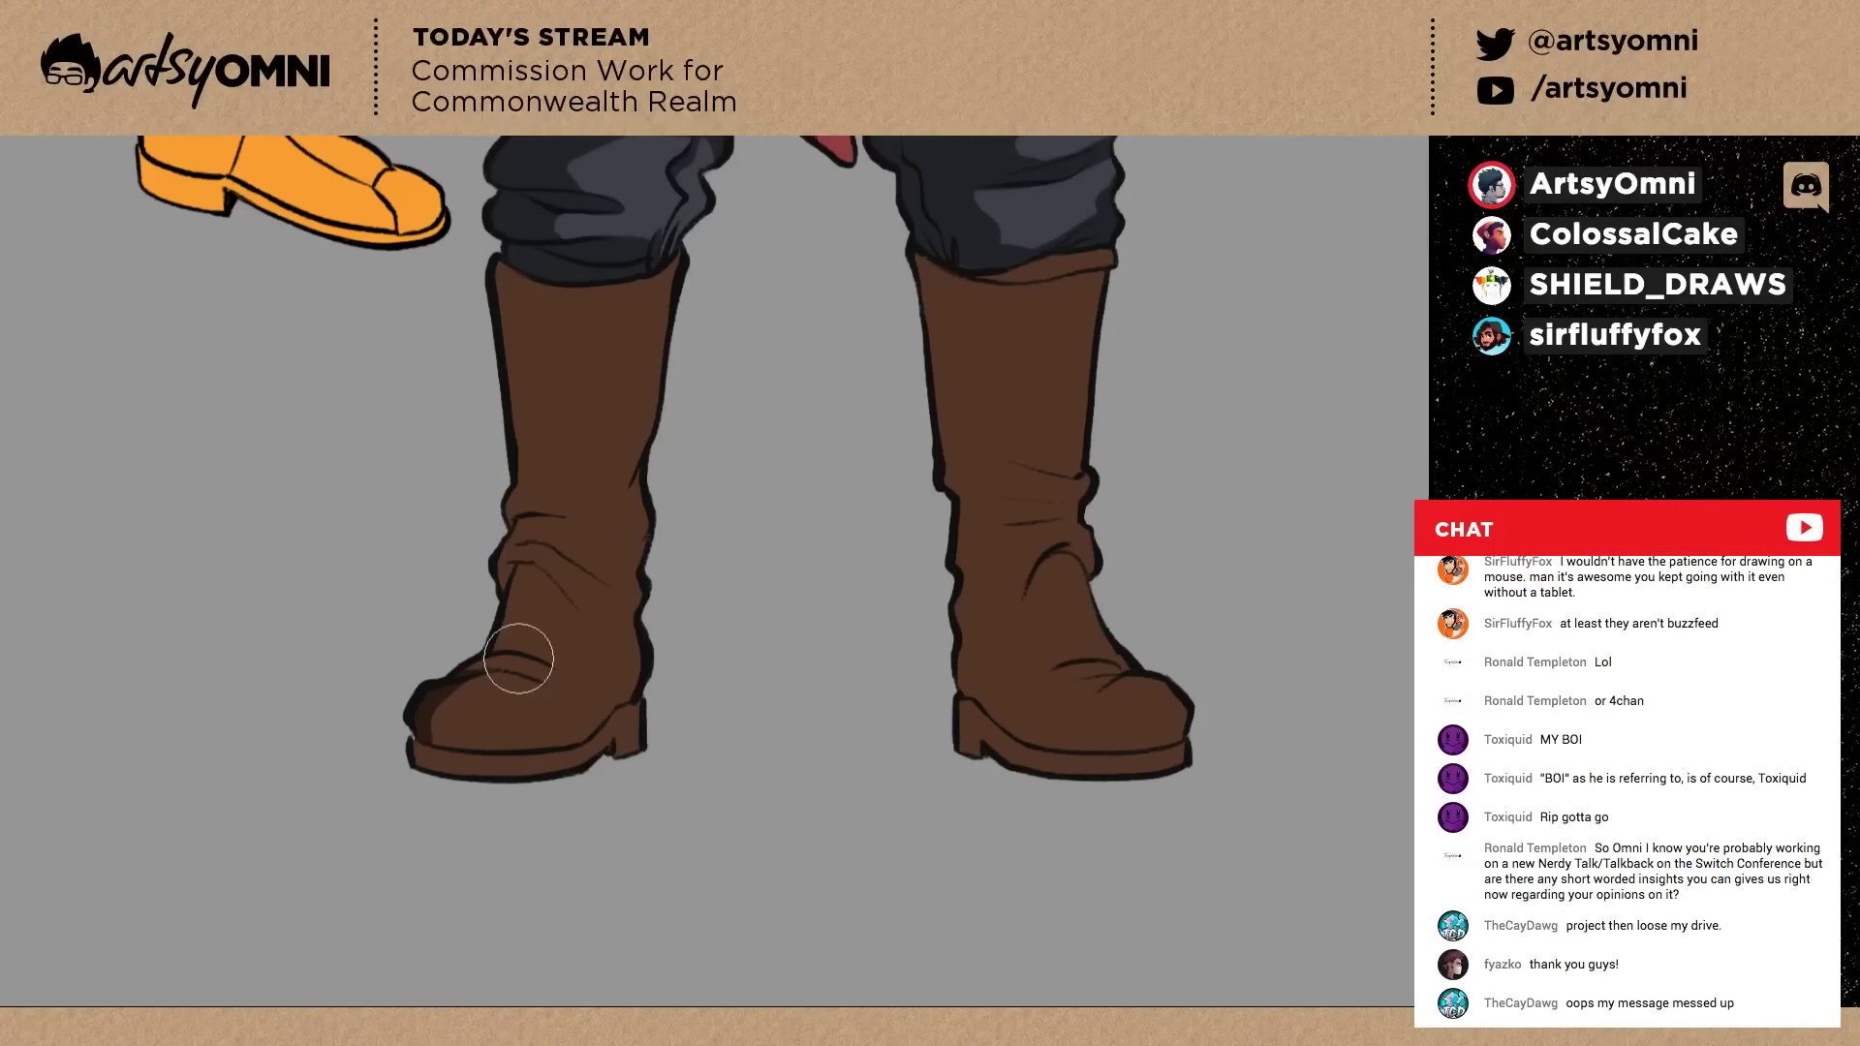
Paint dark brown shadows on the toe, instep and ankle fold of the knight's boot on Samus's side.
left_click_drag(518, 658, 530, 674)
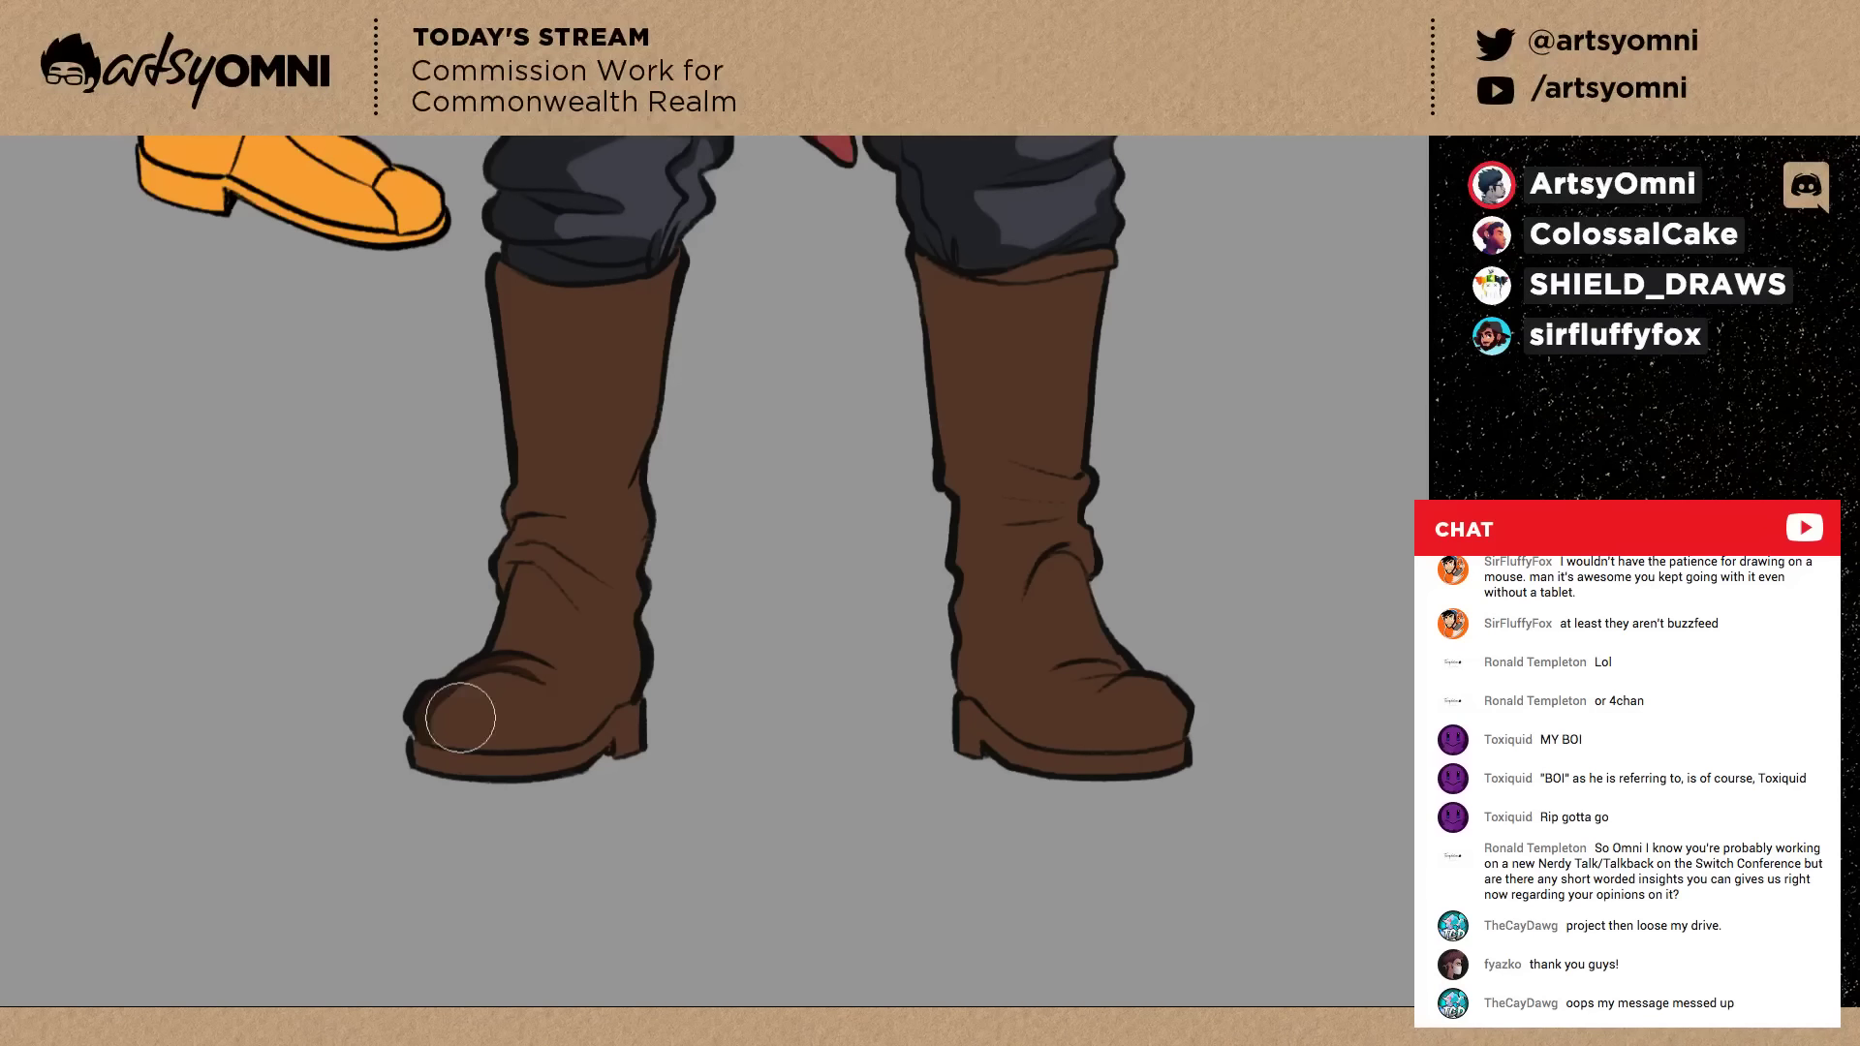
mouse_move(460, 718)
left_mouse_down()
mouse_move(436, 716)
mouse_move(441, 696)
mouse_move(419, 736)
left_mouse_up()
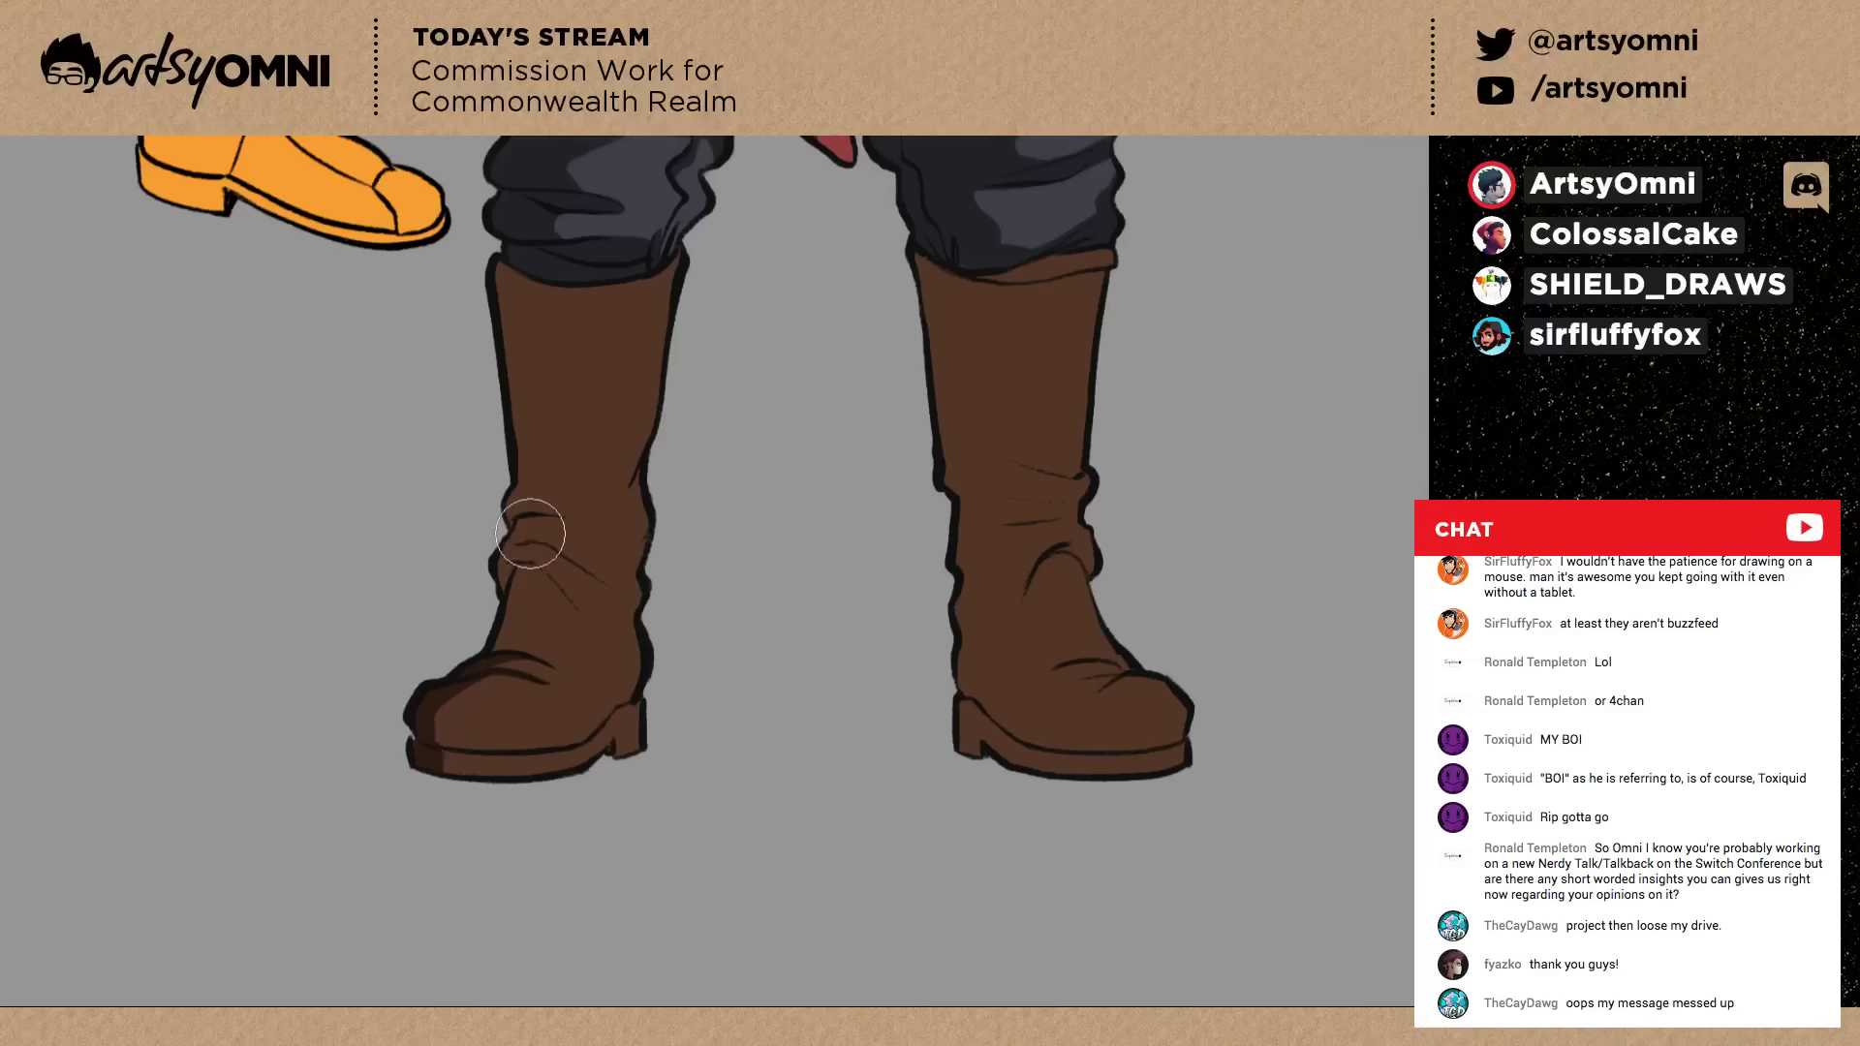
left_click_drag(530, 534, 501, 636)
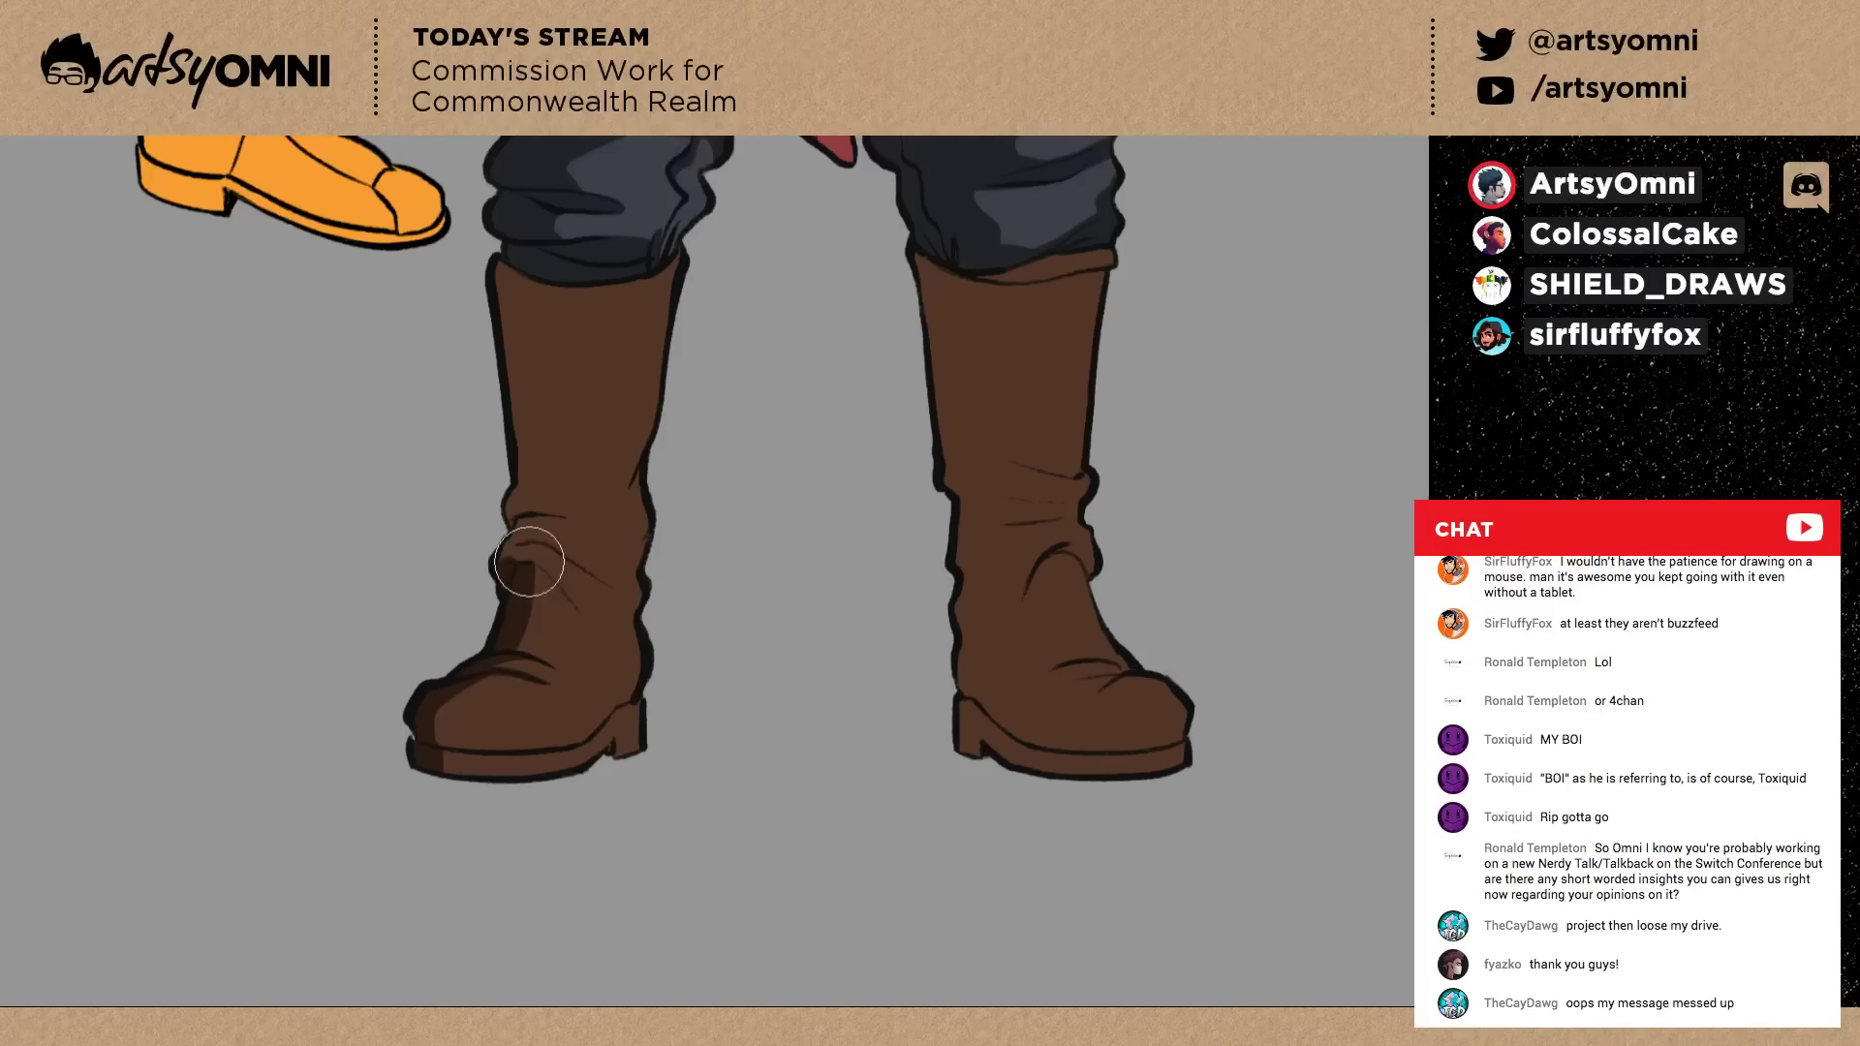
mouse_move(529, 562)
left_mouse_down()
mouse_move(554, 577)
mouse_move(505, 564)
mouse_move(602, 584)
mouse_move(564, 535)
left_mouse_up()
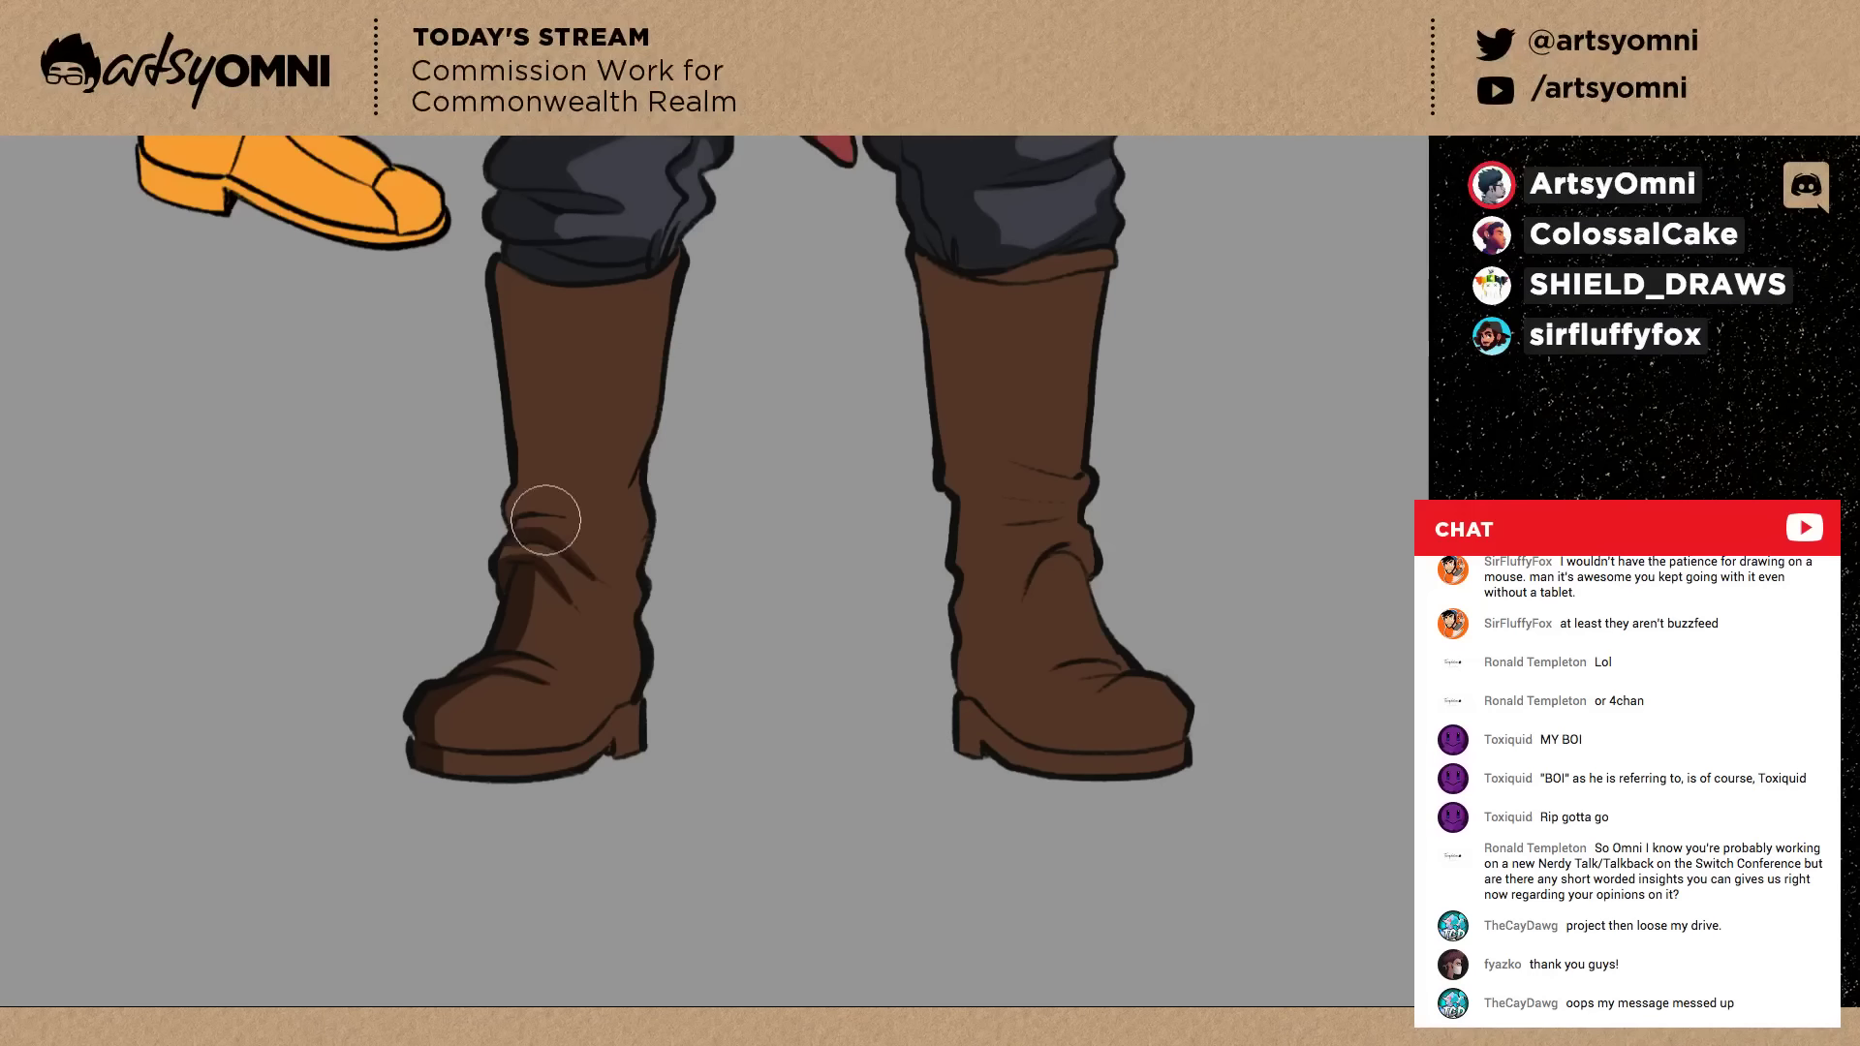
Shade the outer edge of the Samus-side boot's shaft in dark brown and refine the shadow at its ankle folds.
left_click_drag(539, 516, 510, 270)
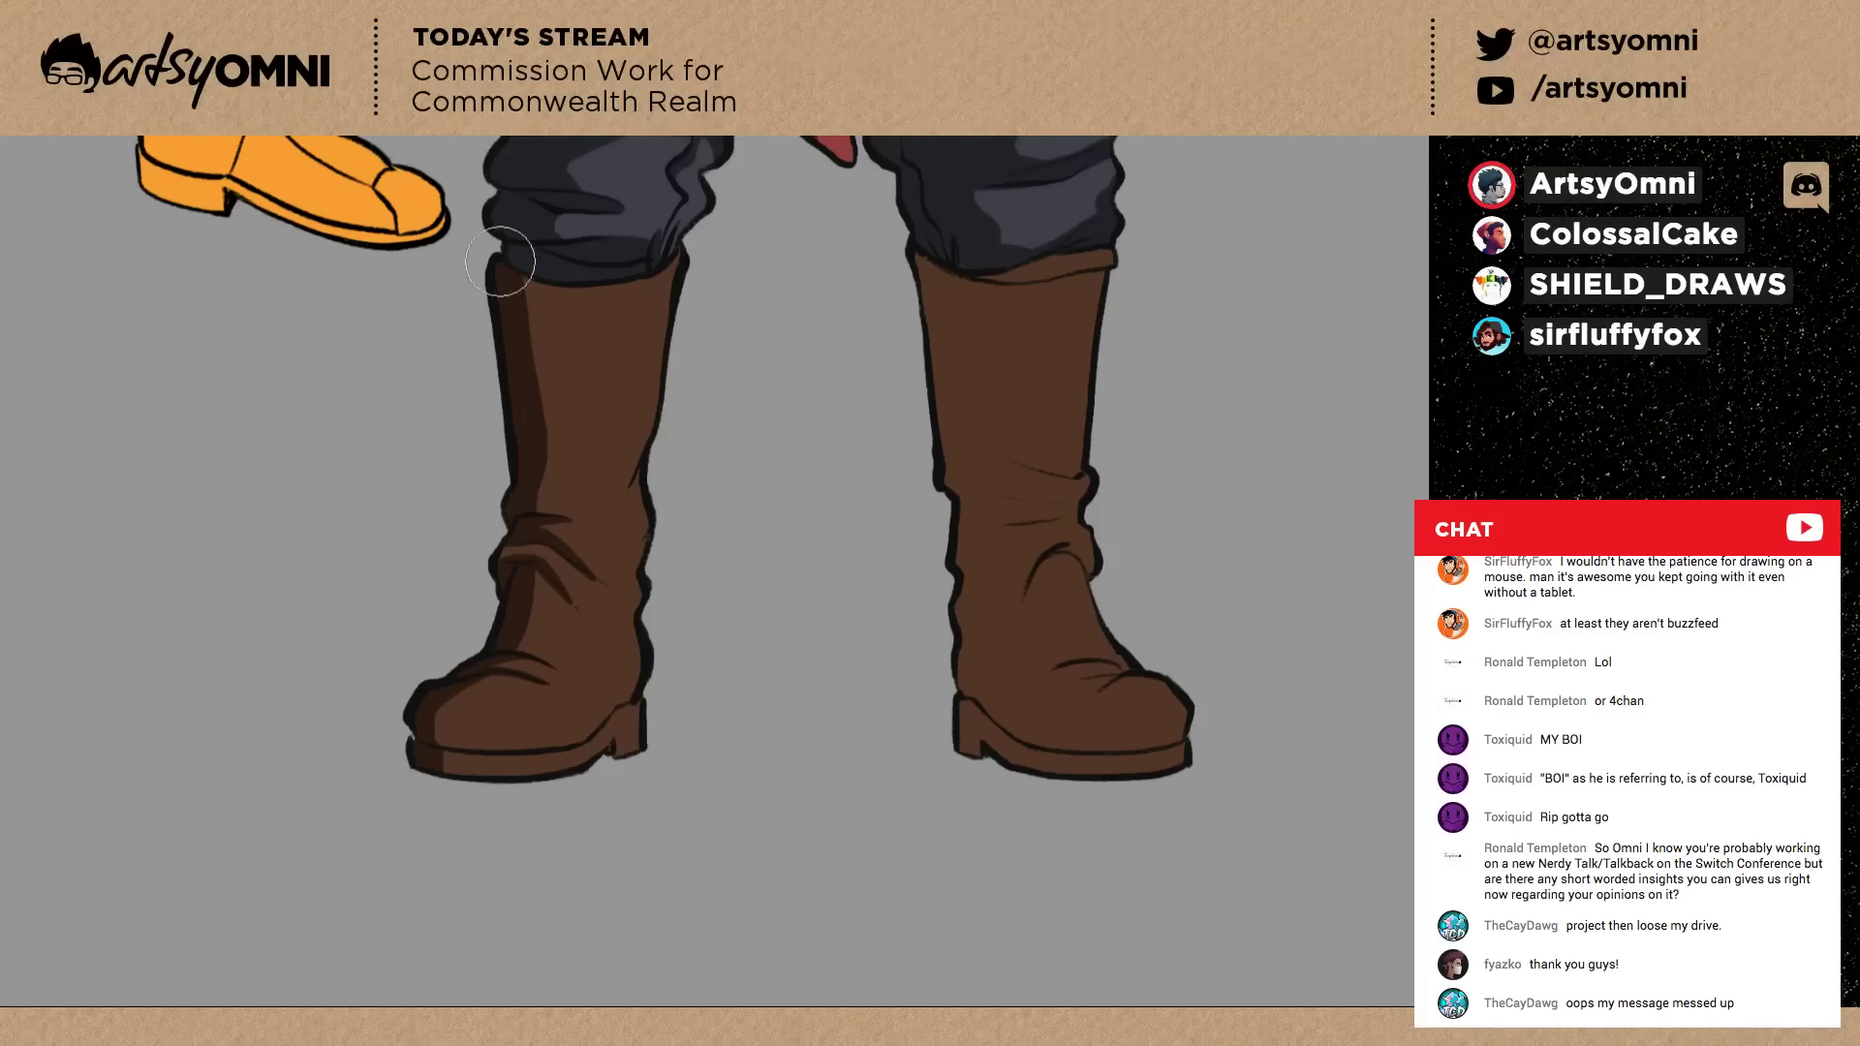
left_click_drag(536, 515, 538, 312)
left_click_drag(522, 511, 540, 403)
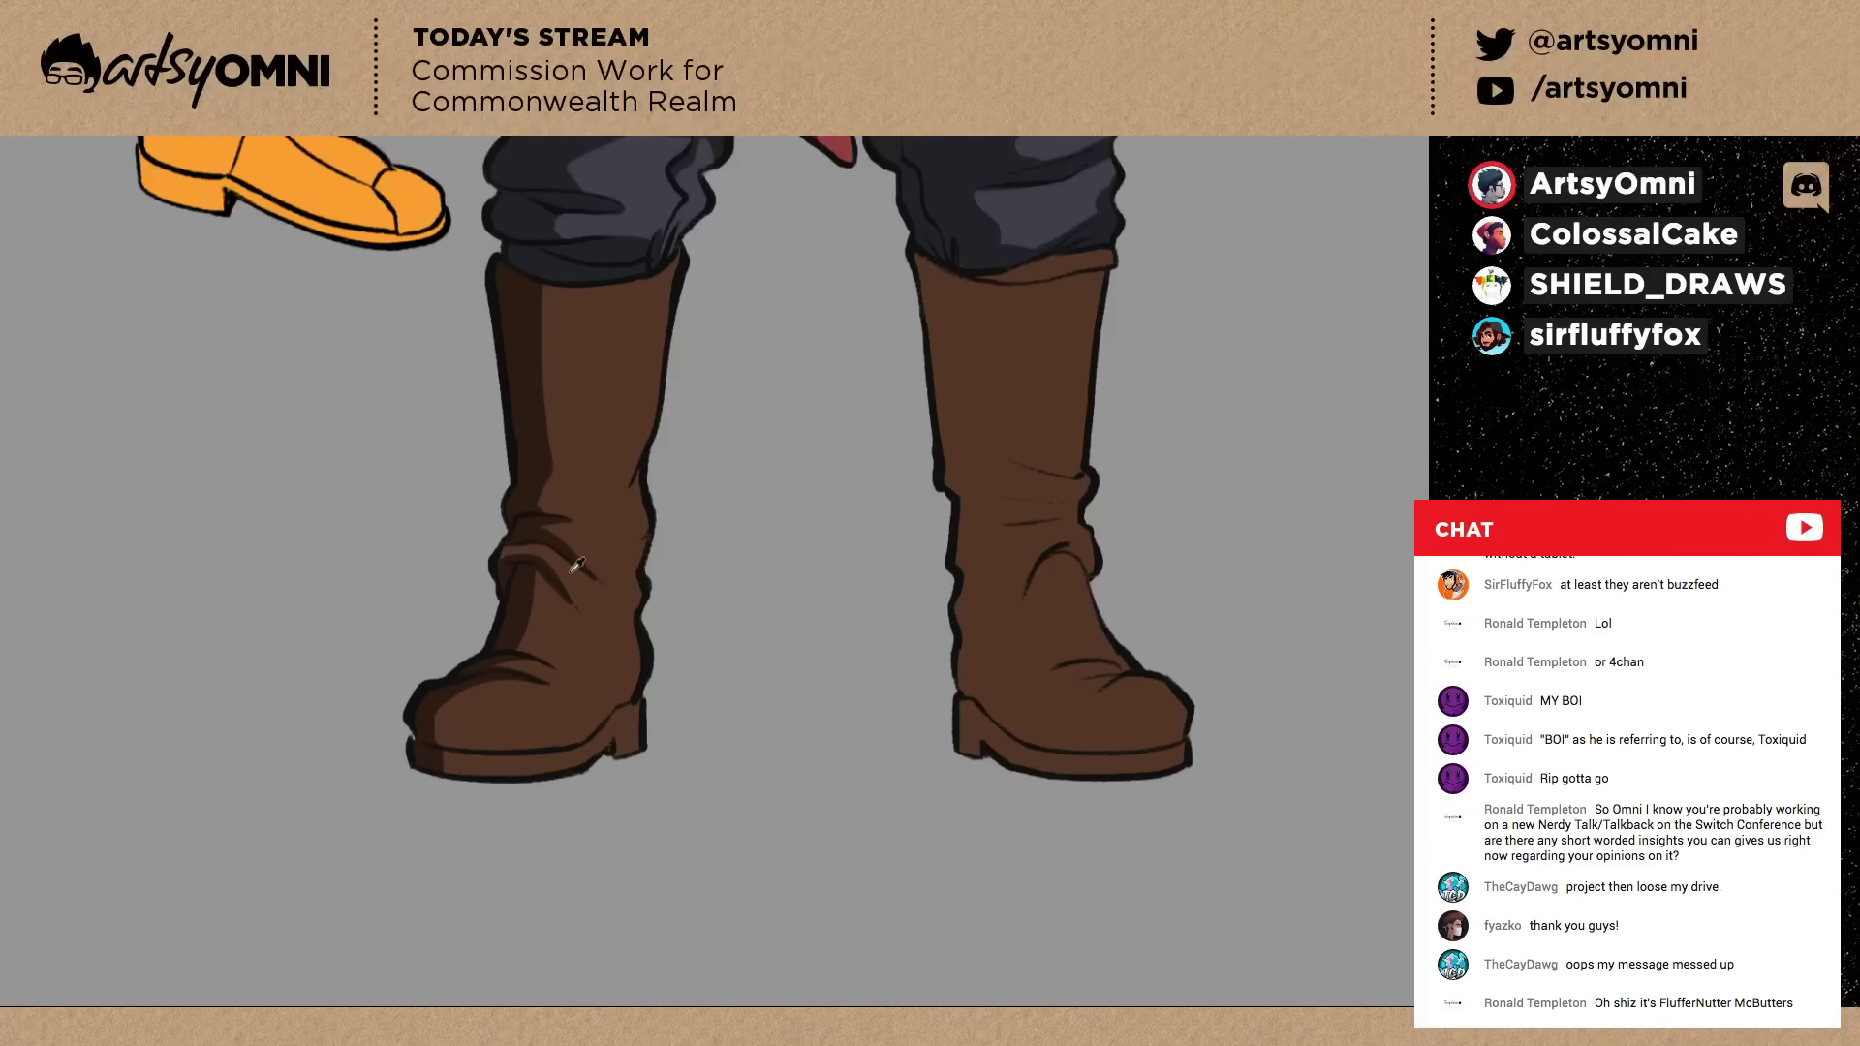
left_click_drag(553, 586, 514, 568)
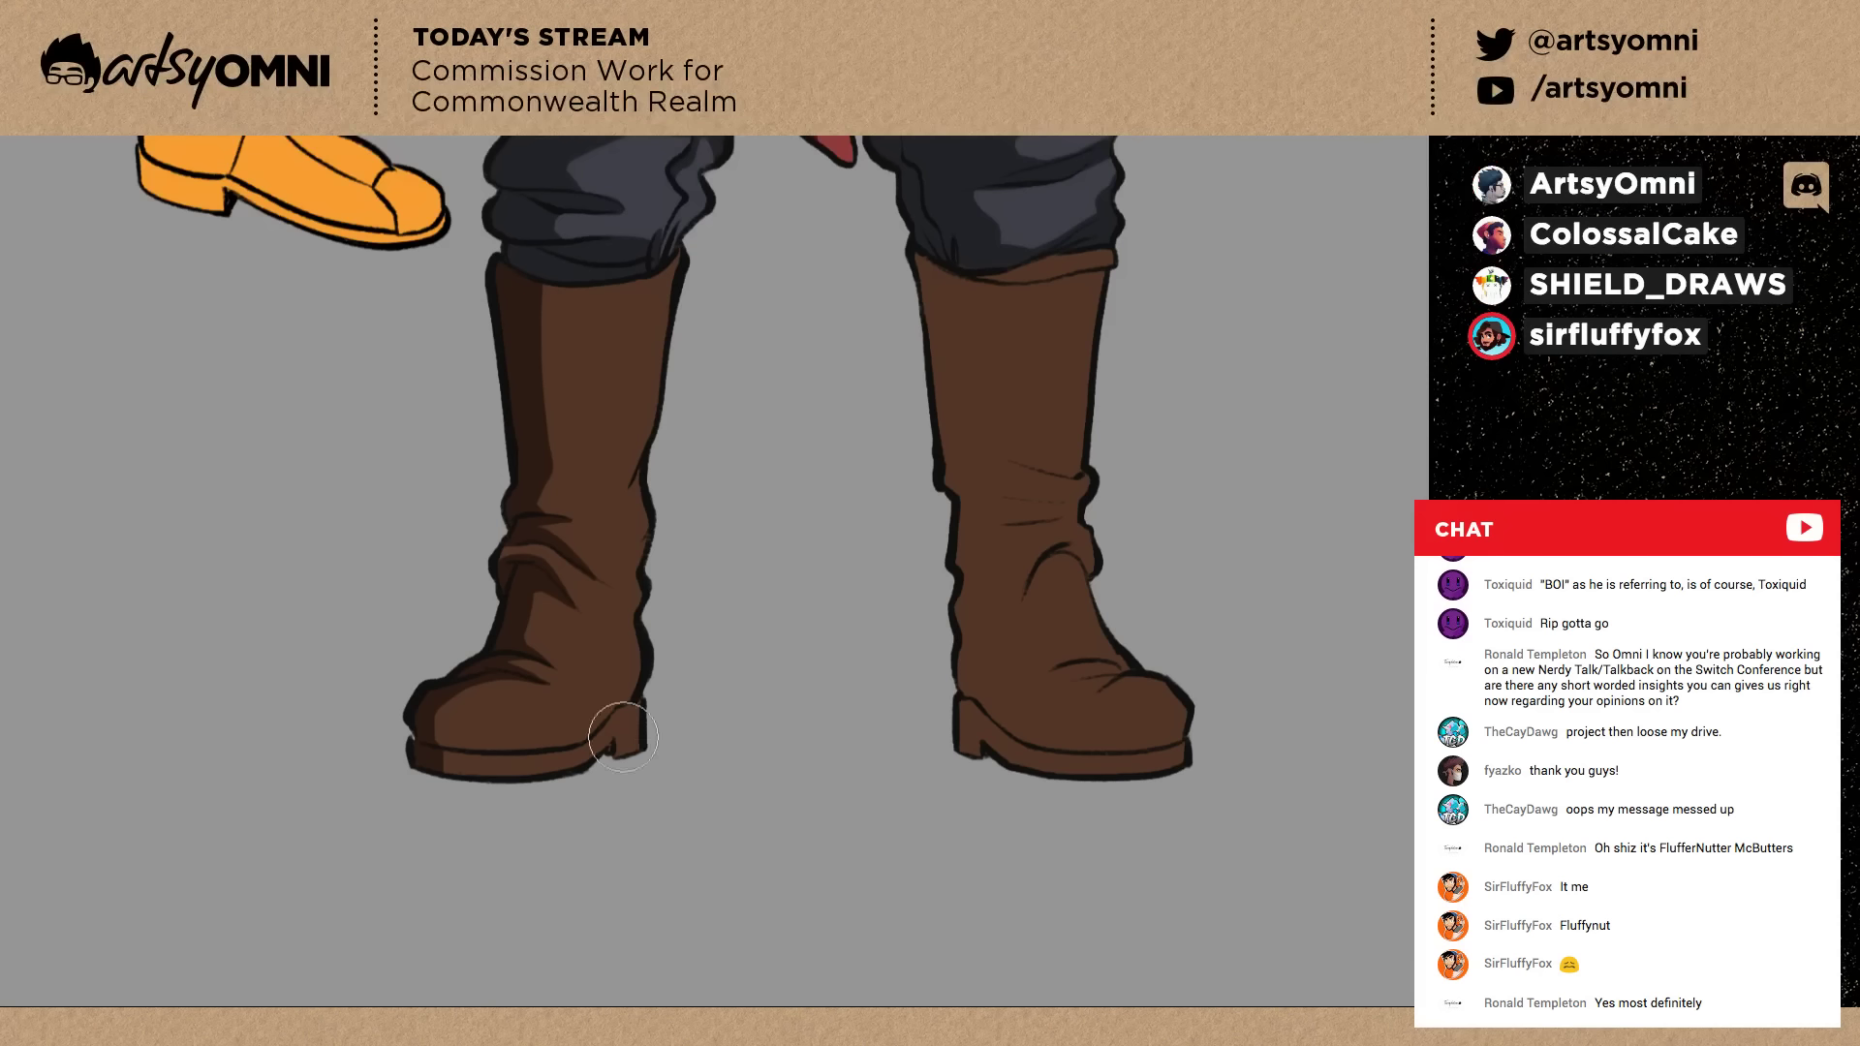
Recolour the heel and sole of the Samus-side boot in pale cream.
mouse_move(623, 737)
left_mouse_down()
mouse_move(595, 747)
mouse_move(625, 719)
left_mouse_up()
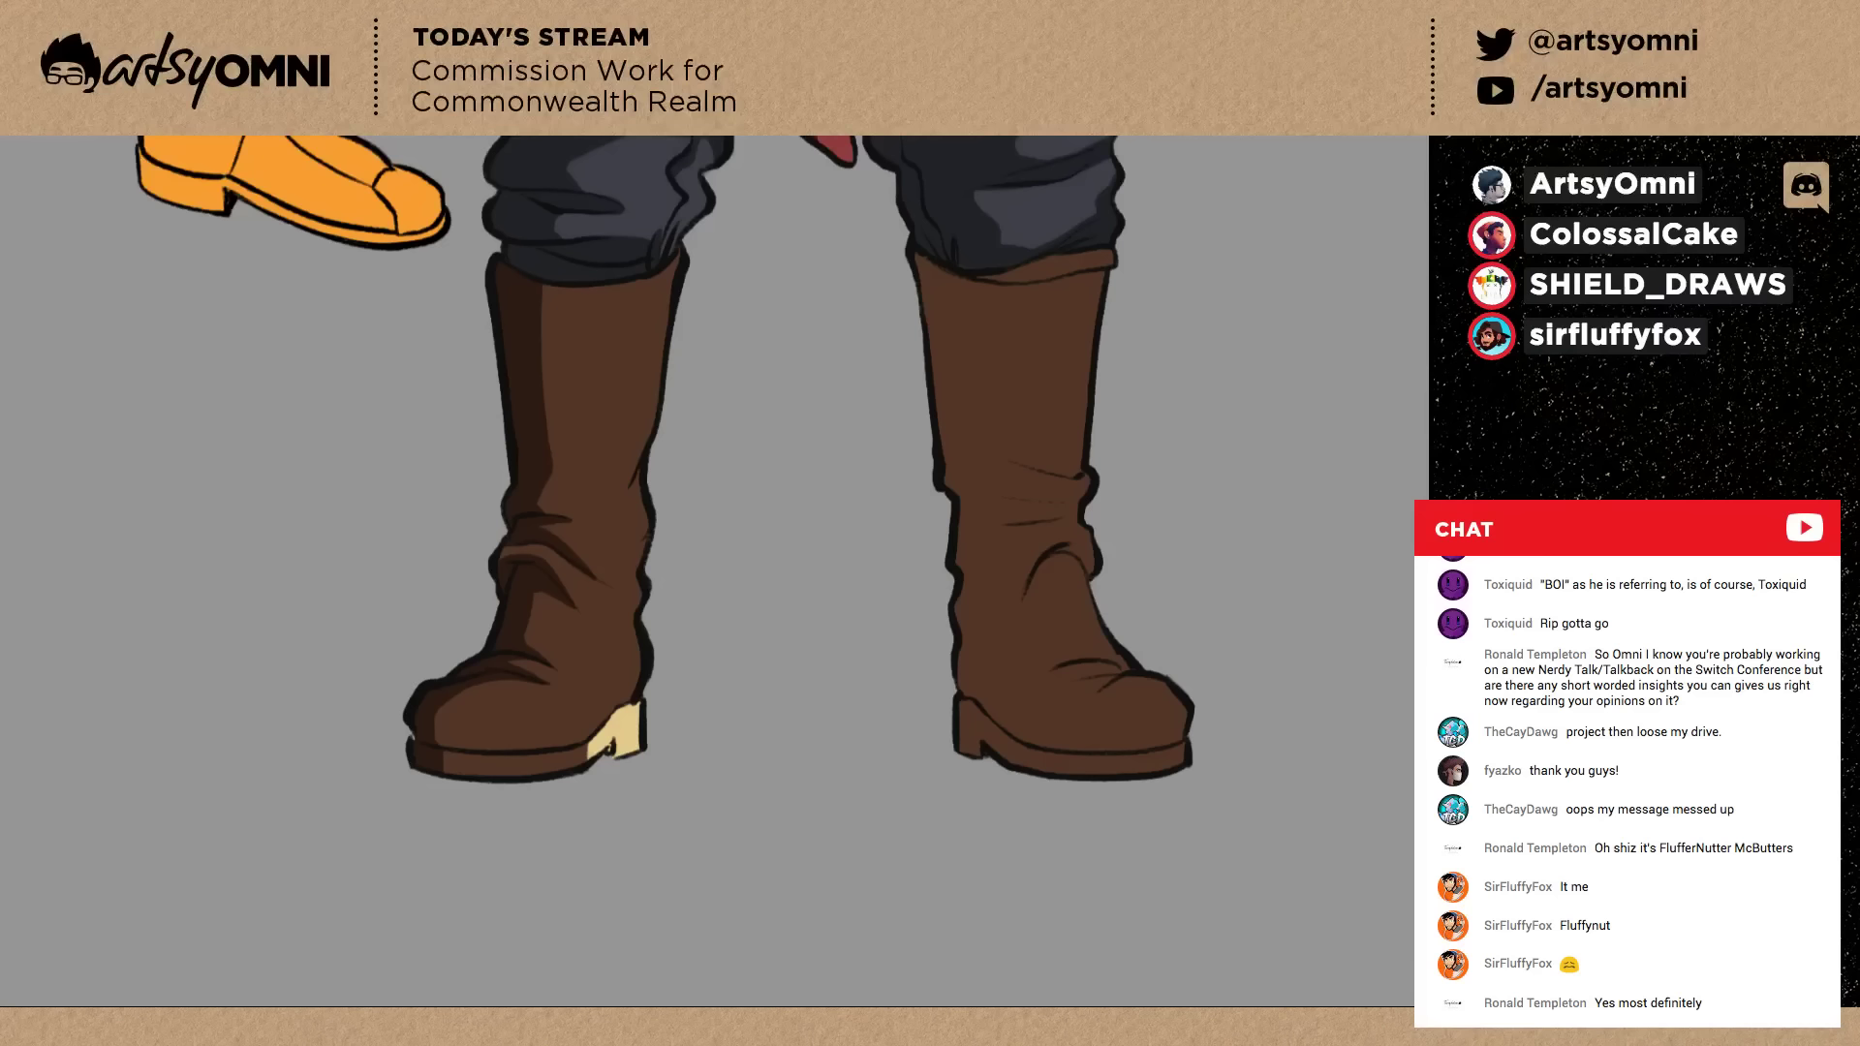
left_click_drag(586, 757, 410, 749)
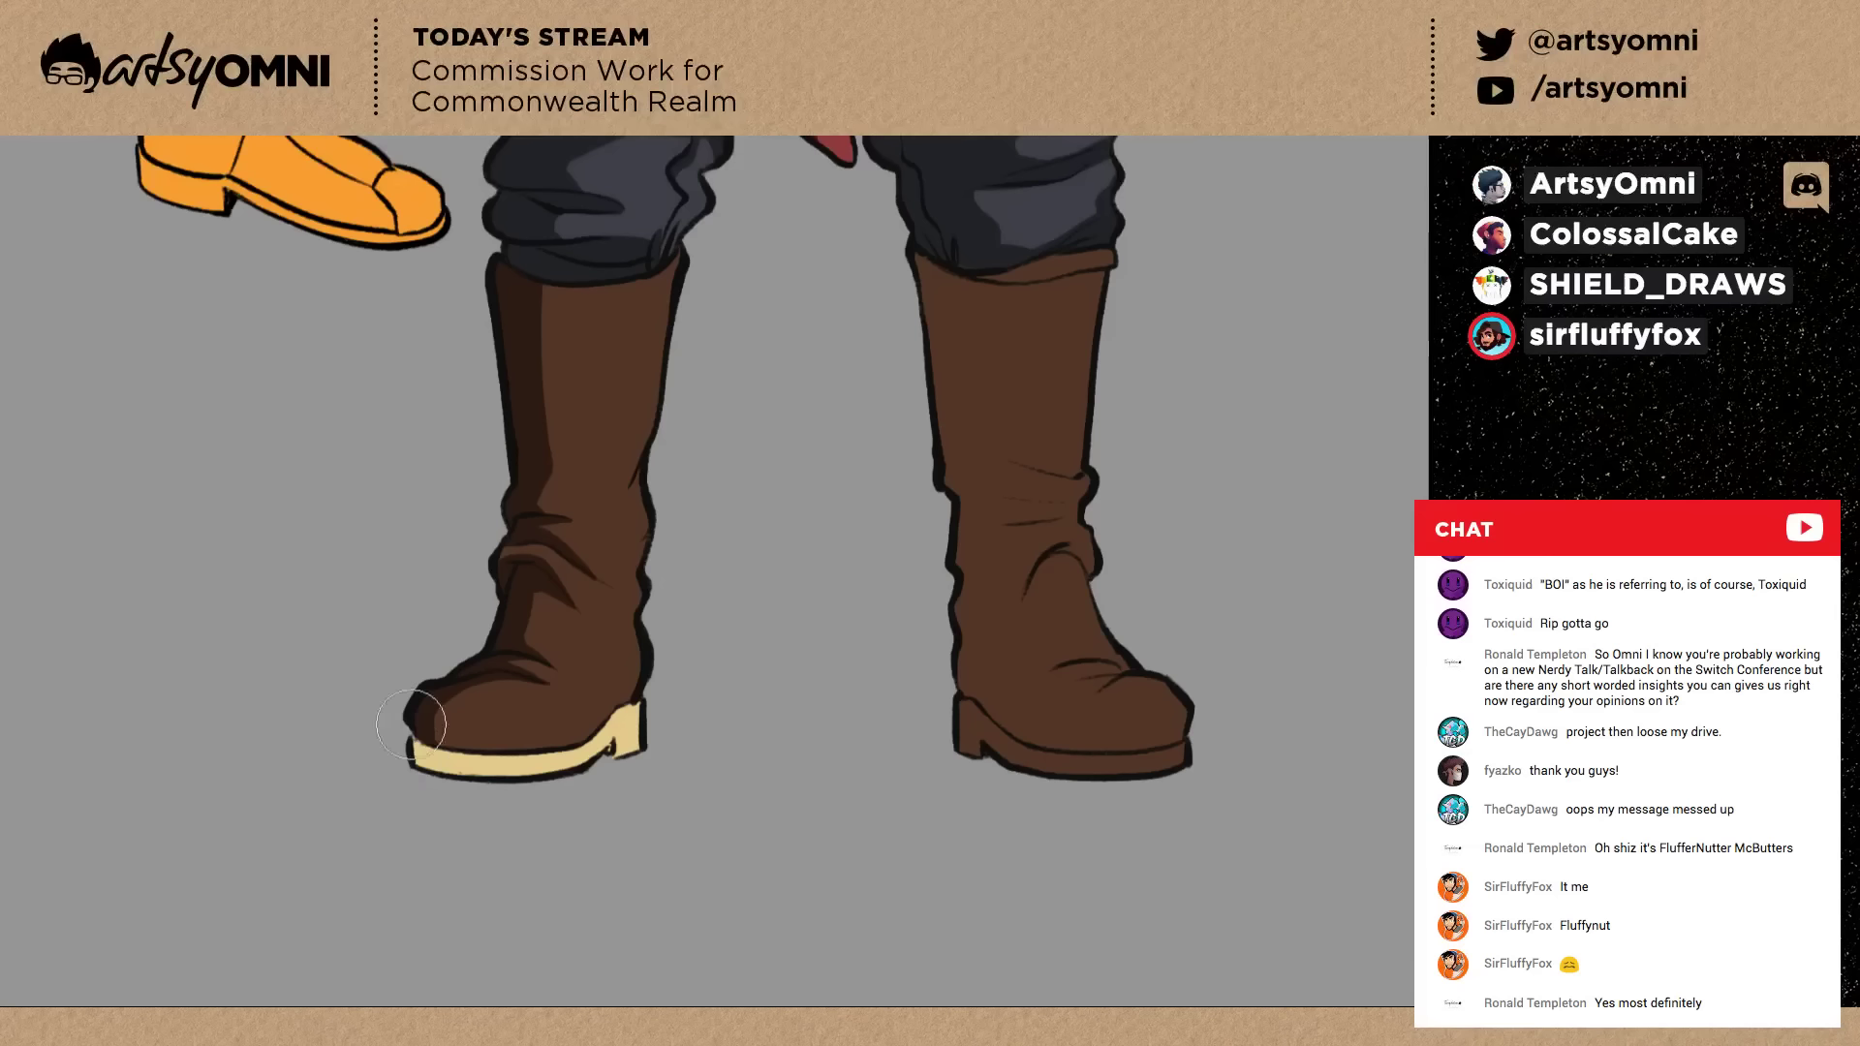
Recolour the sole and heel of the knight's boot farther from Samus in pale cream.
mouse_move(1065, 771)
left_mouse_down()
mouse_move(1195, 753)
mouse_move(988, 757)
left_mouse_up()
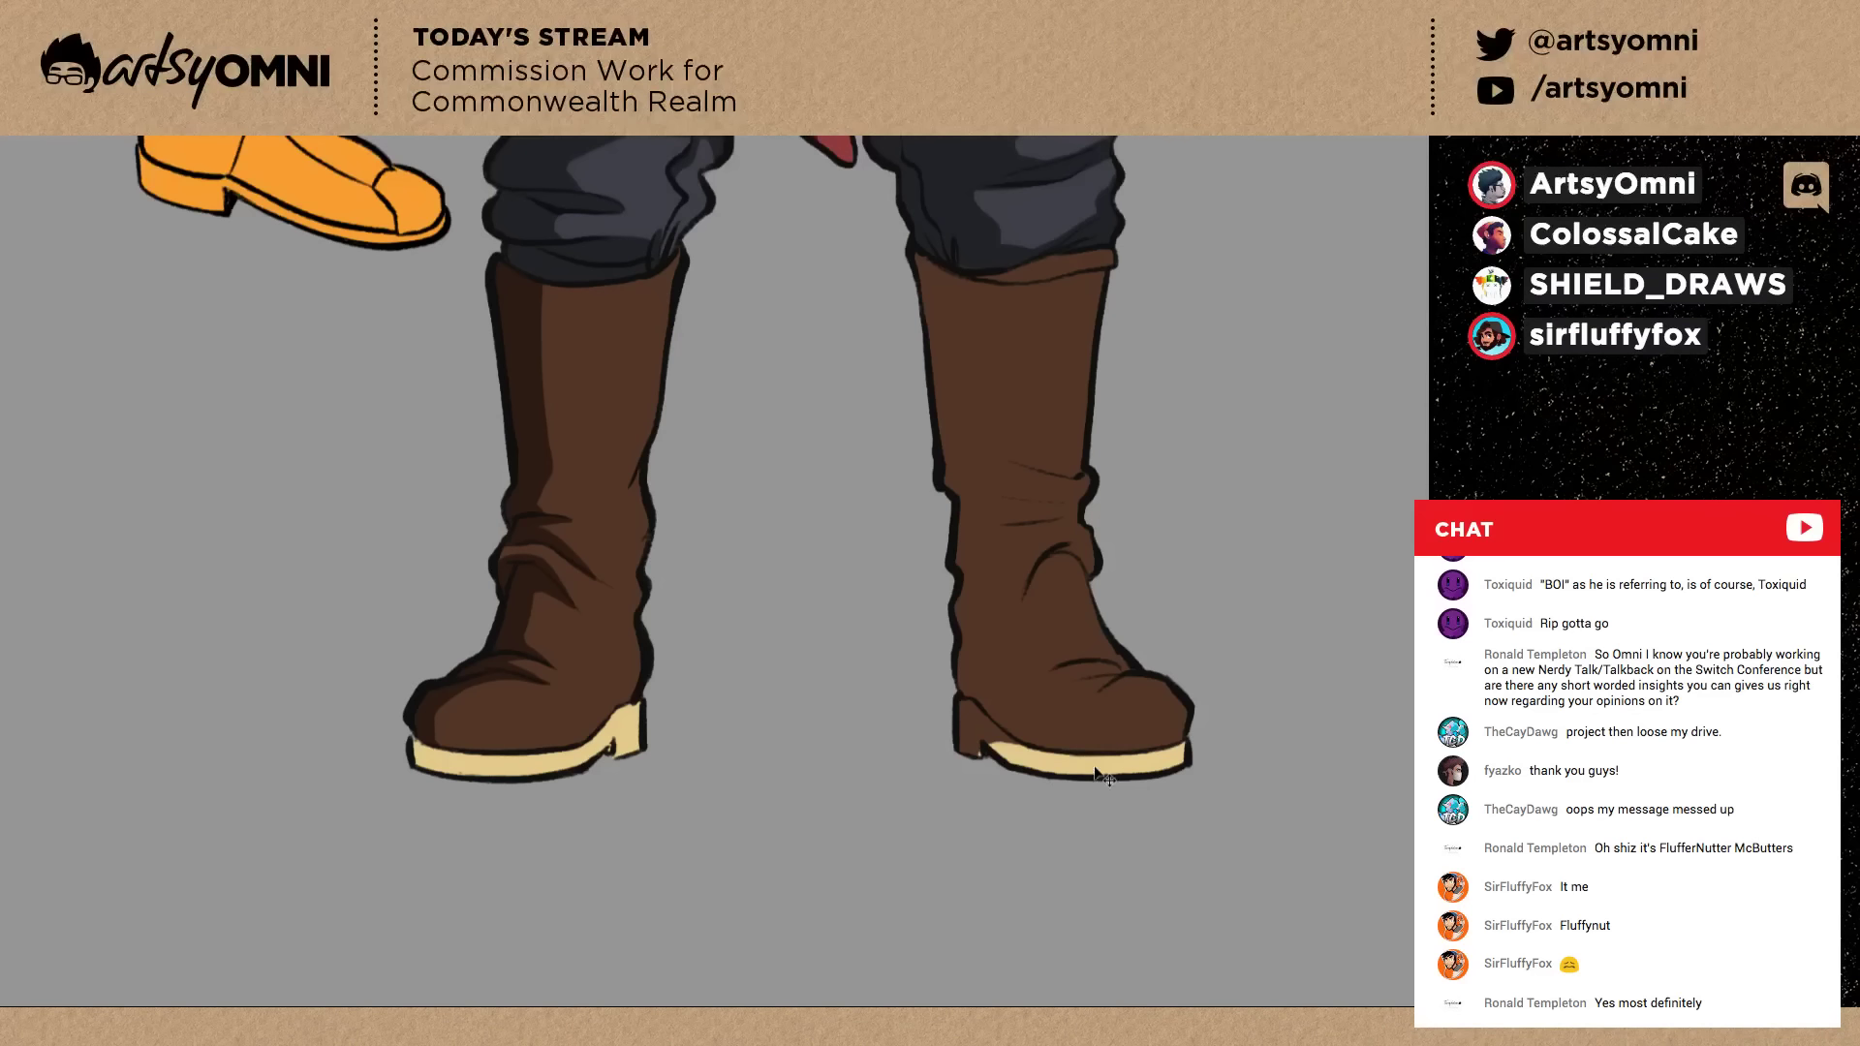
key("ctrl+z")
mouse_move(1068, 762)
left_mouse_down()
mouse_move(1017, 755)
mouse_move(958, 681)
mouse_move(1005, 737)
left_mouse_up()
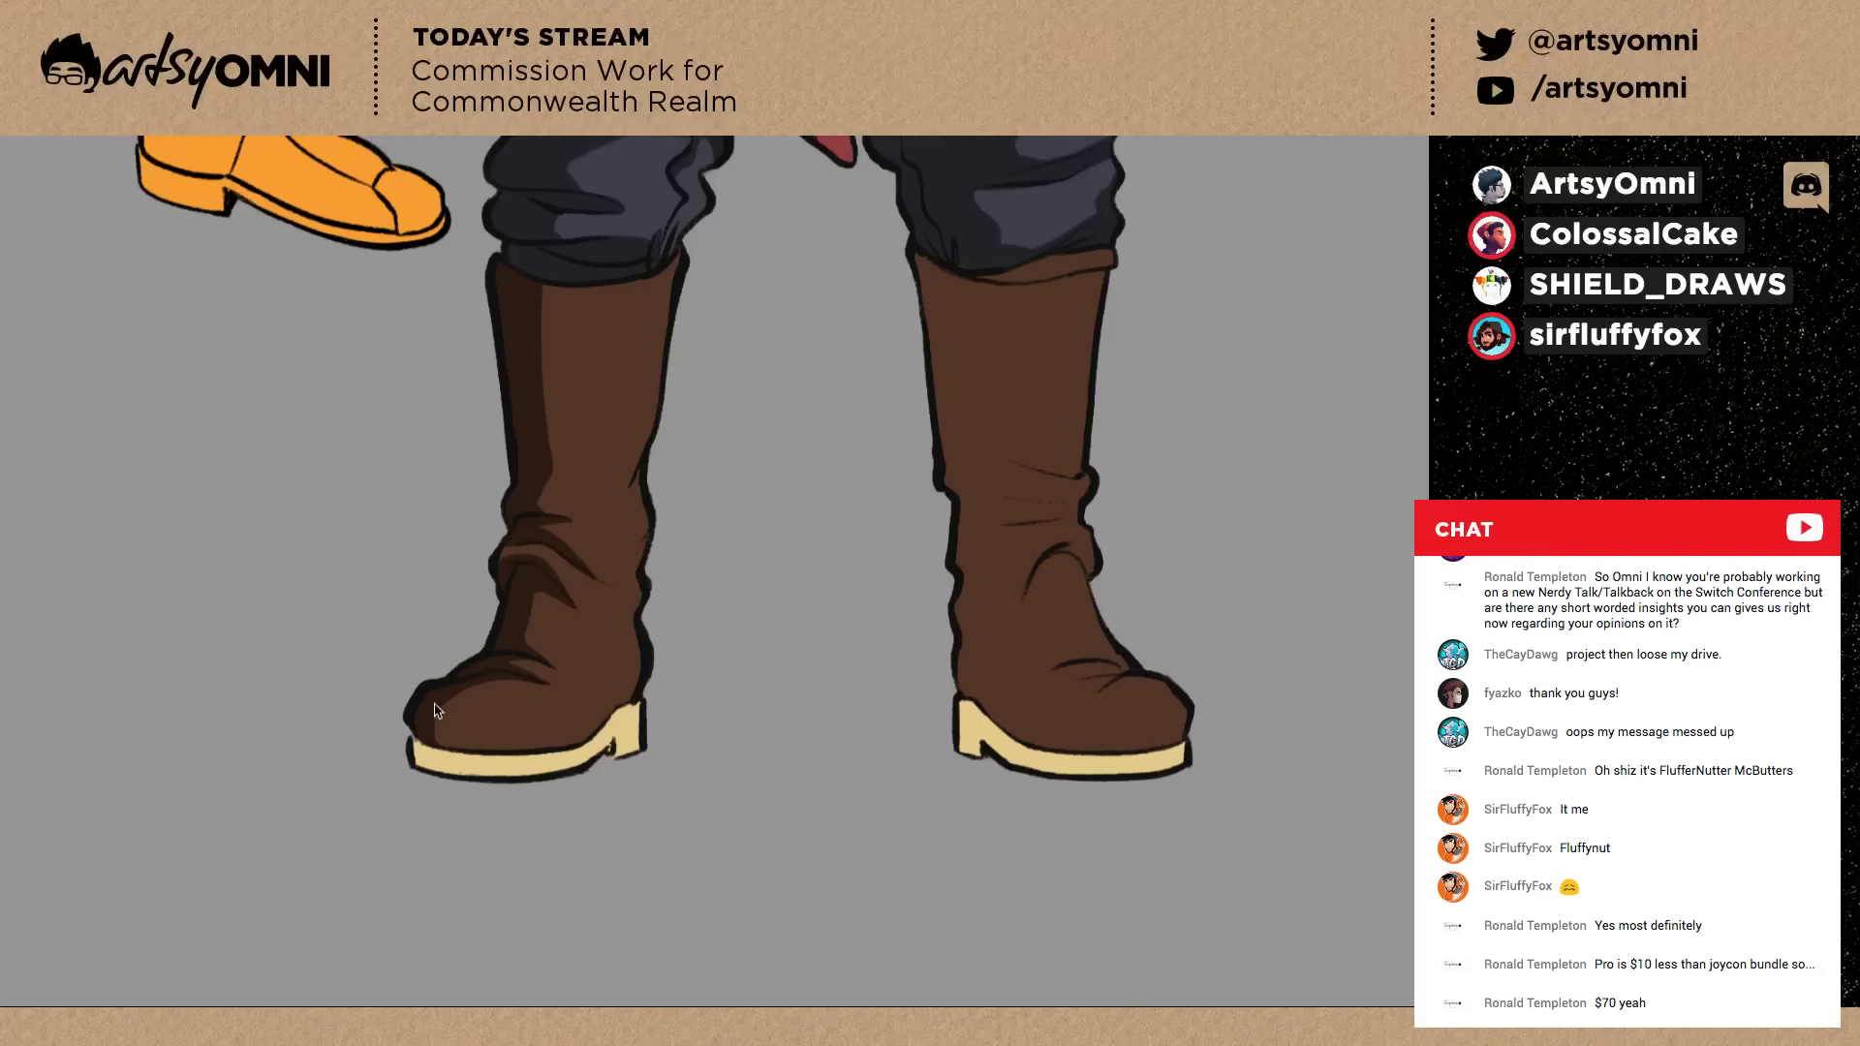
Paint greyish brown shadows over the outer part of both boots' cream soles and refine the shadow edge.
left_click_drag(420, 746, 458, 773)
key("ctrl+z")
left_click_drag(418, 759, 581, 767)
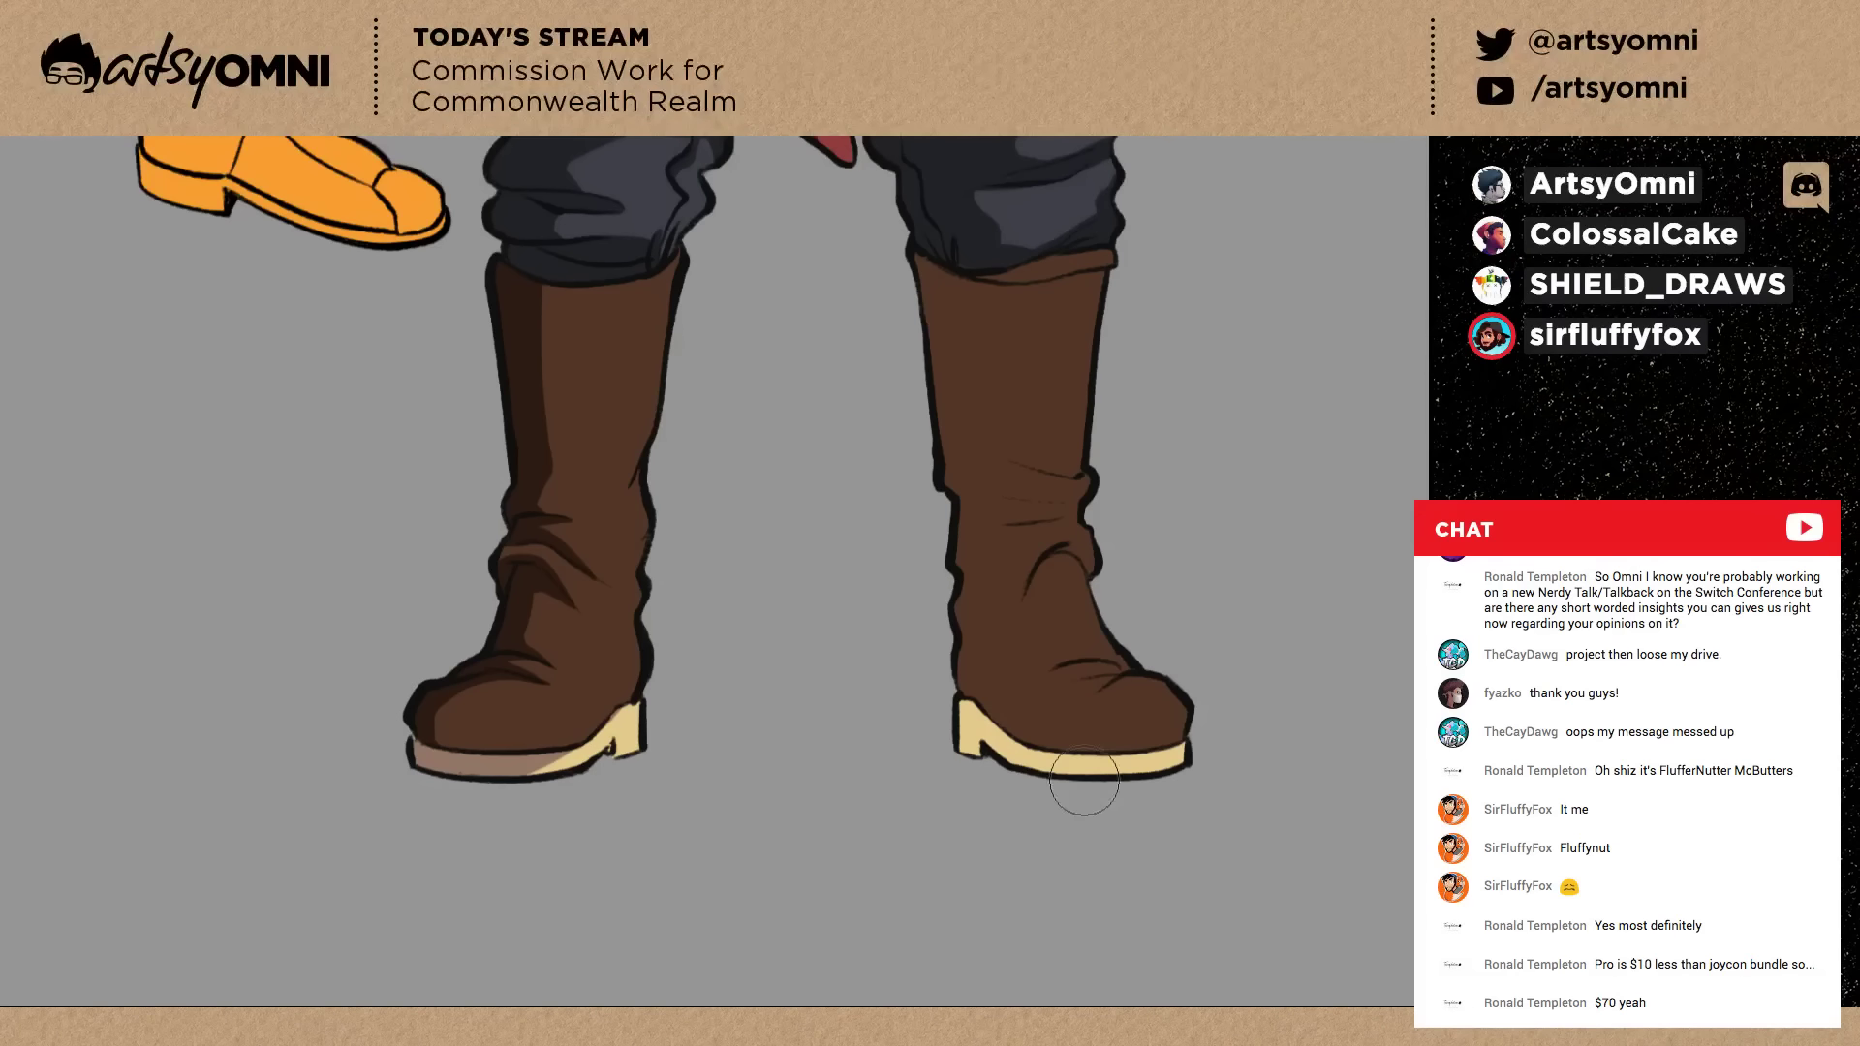
left_click_drag(1084, 780, 952, 689)
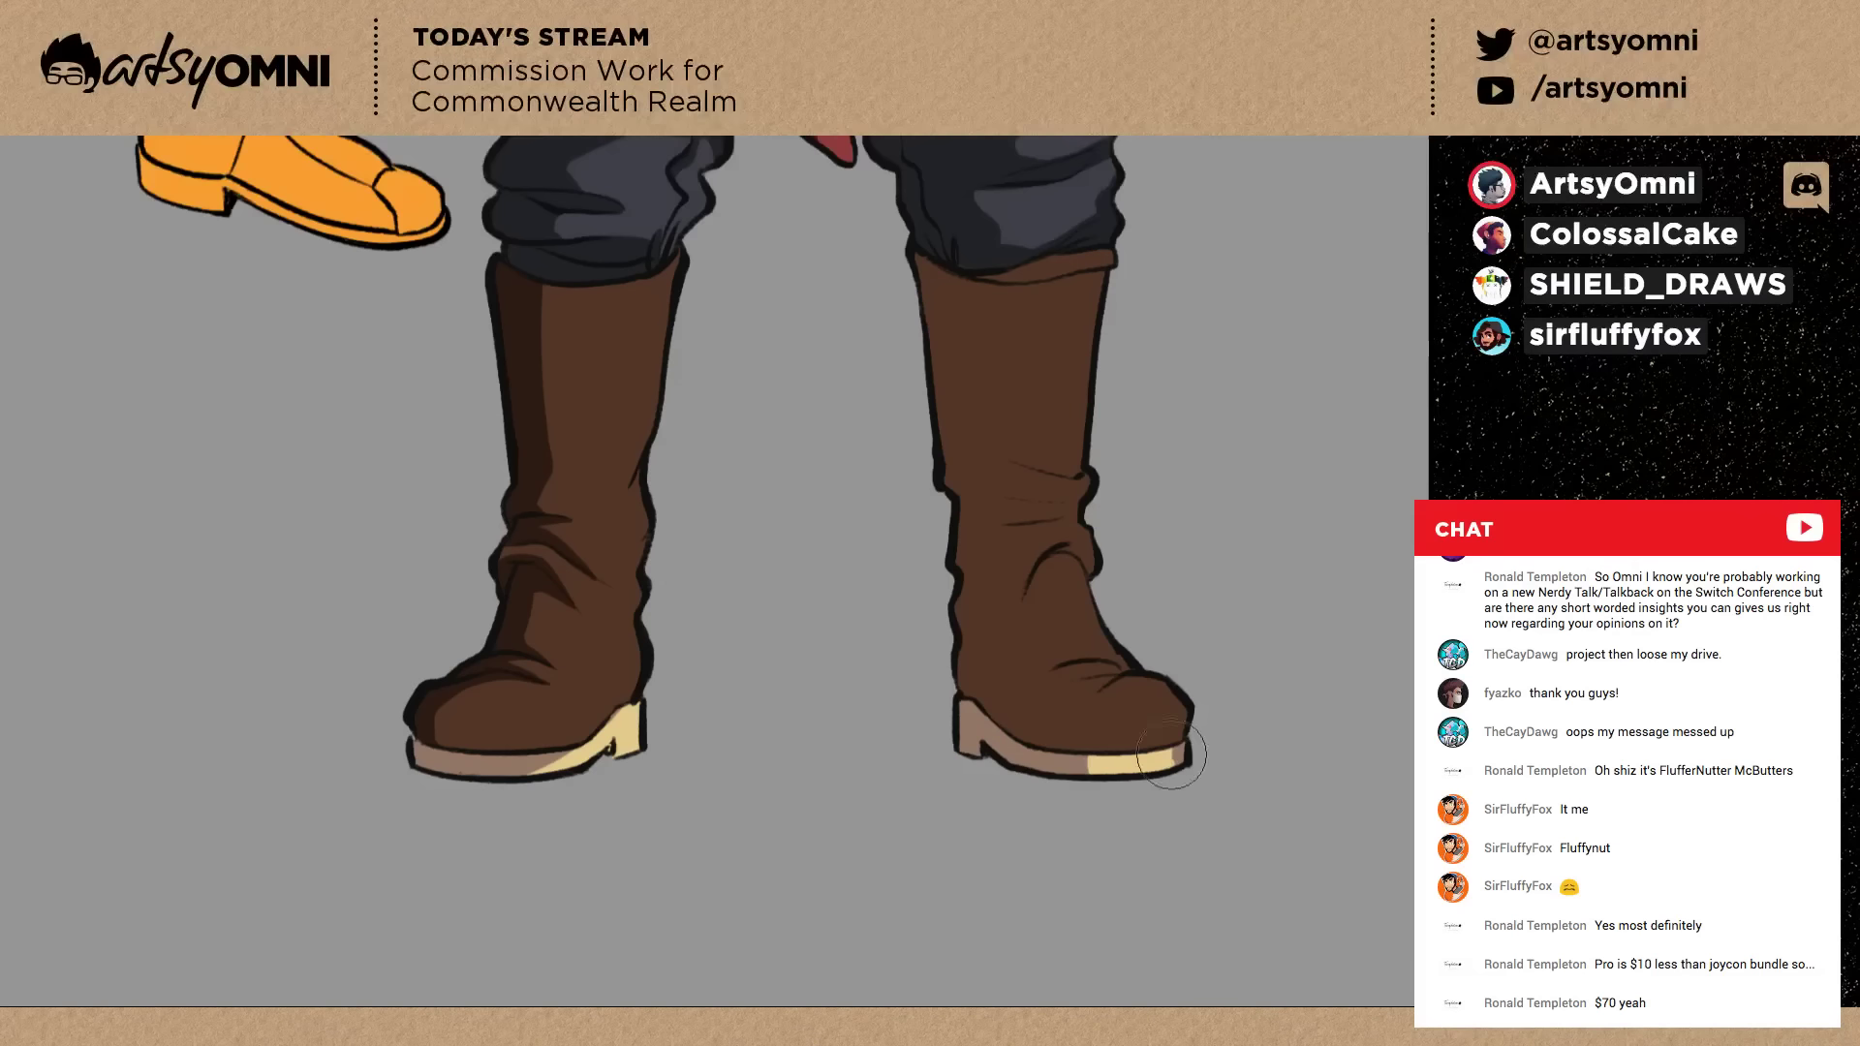
left_click(1080, 756, "alt")
mouse_move(1126, 769)
left_mouse_down()
mouse_move(1177, 740)
mouse_move(1155, 725)
left_mouse_up()
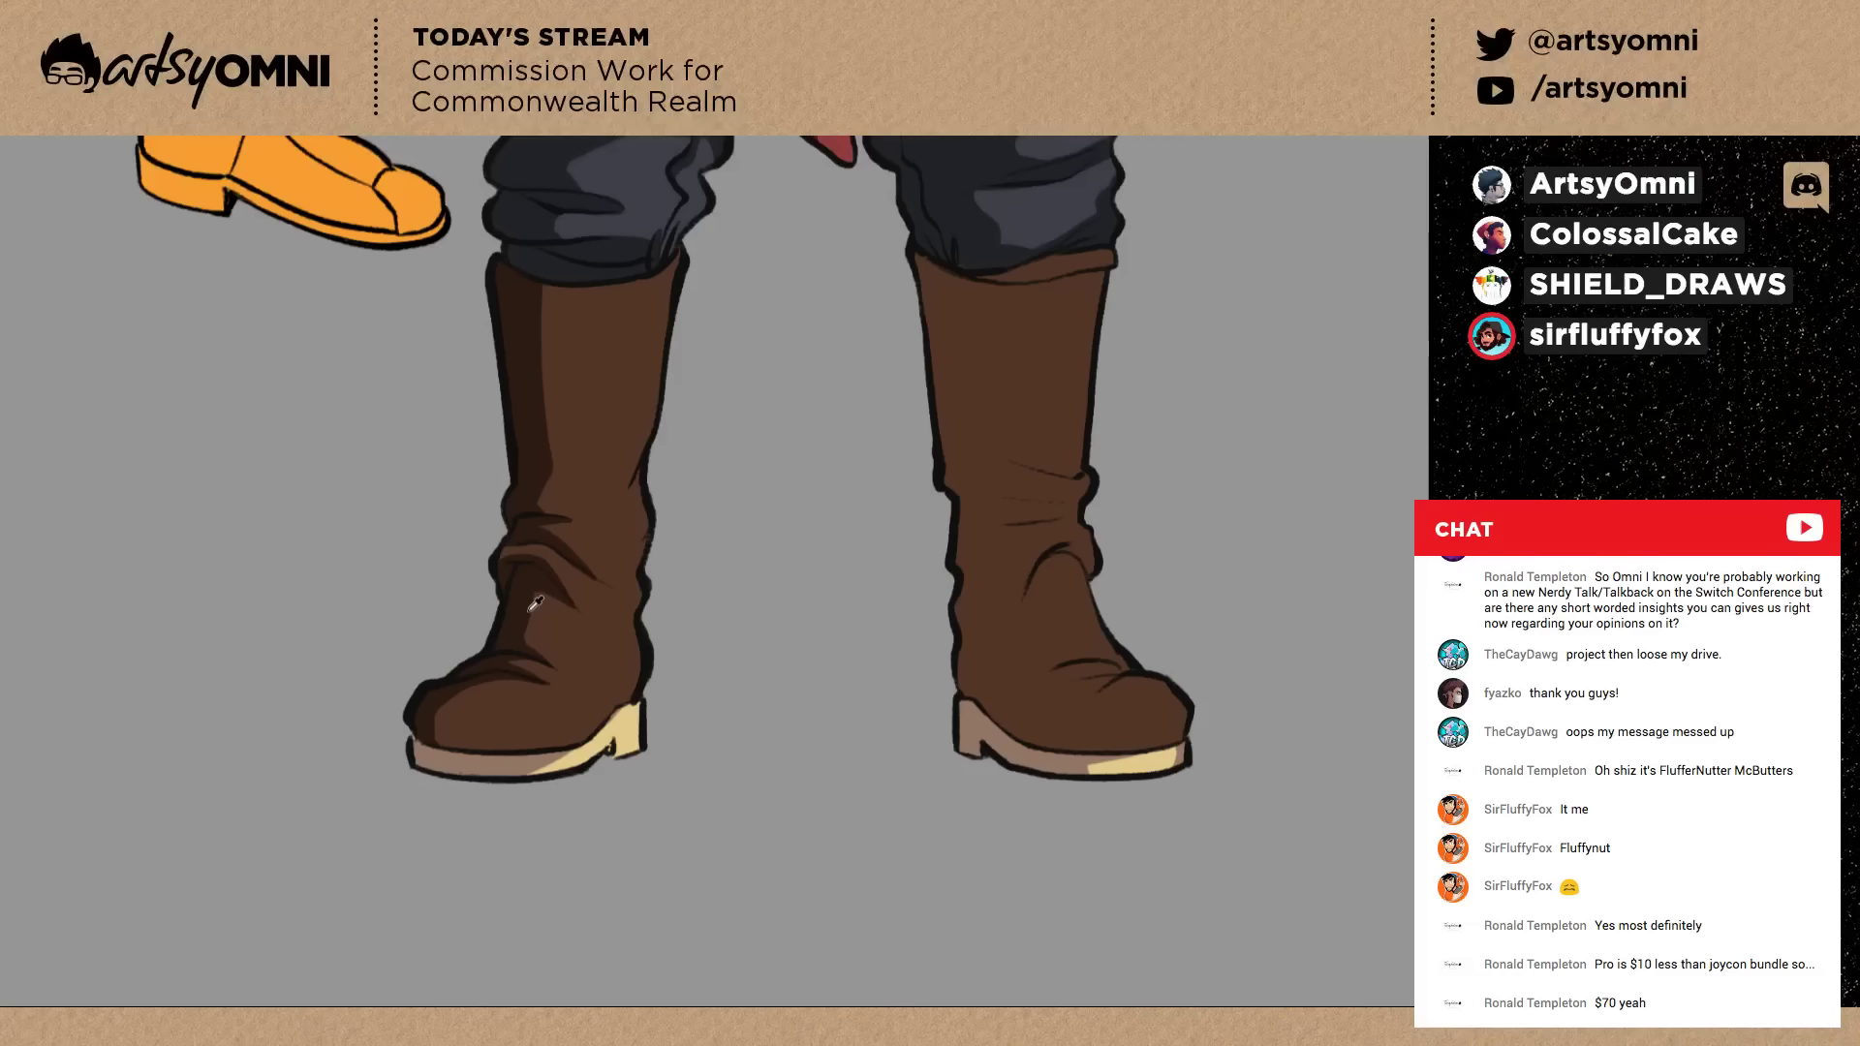
Sample the Samus-side boot's dark brown shadow and shade the toe, instep and ankle folds of the other boot with it.
left_click(535, 603)
left_click_drag(1050, 751, 1077, 767)
key("ctrl+z")
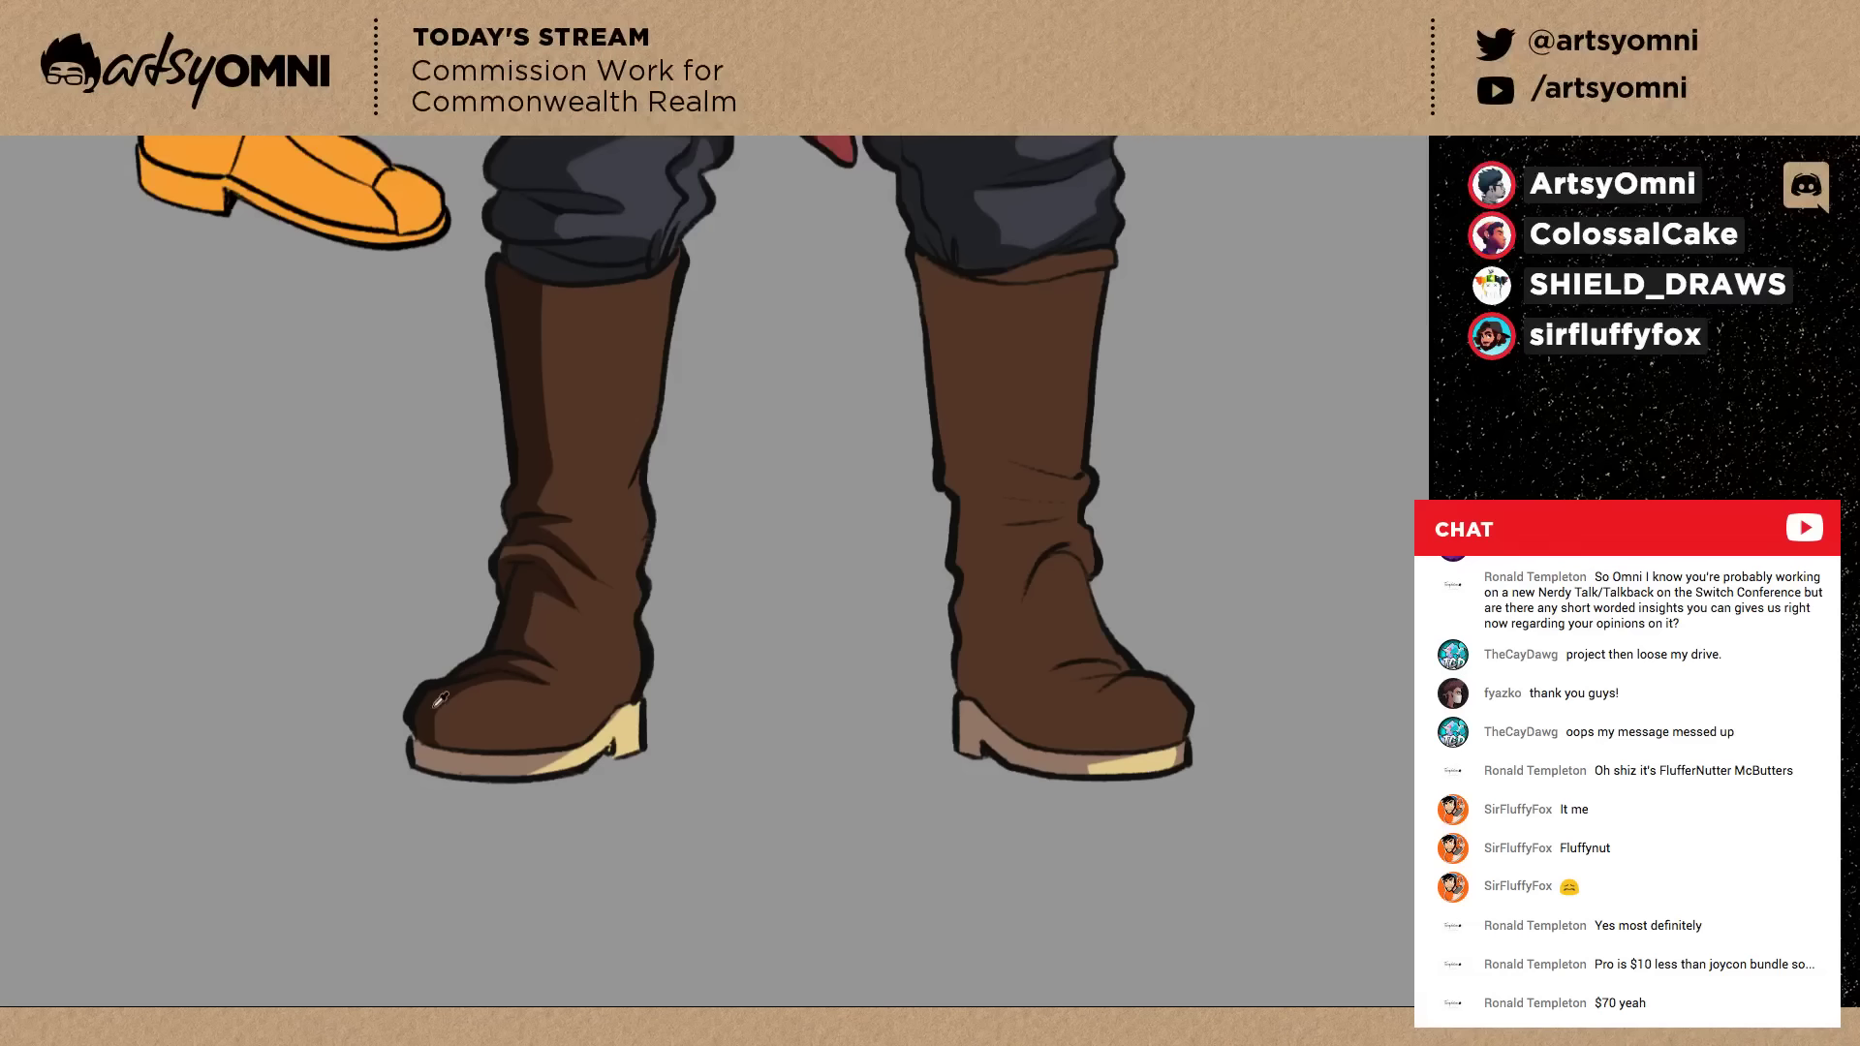
left_click(440, 699)
left_click_drag(1078, 746, 1076, 733)
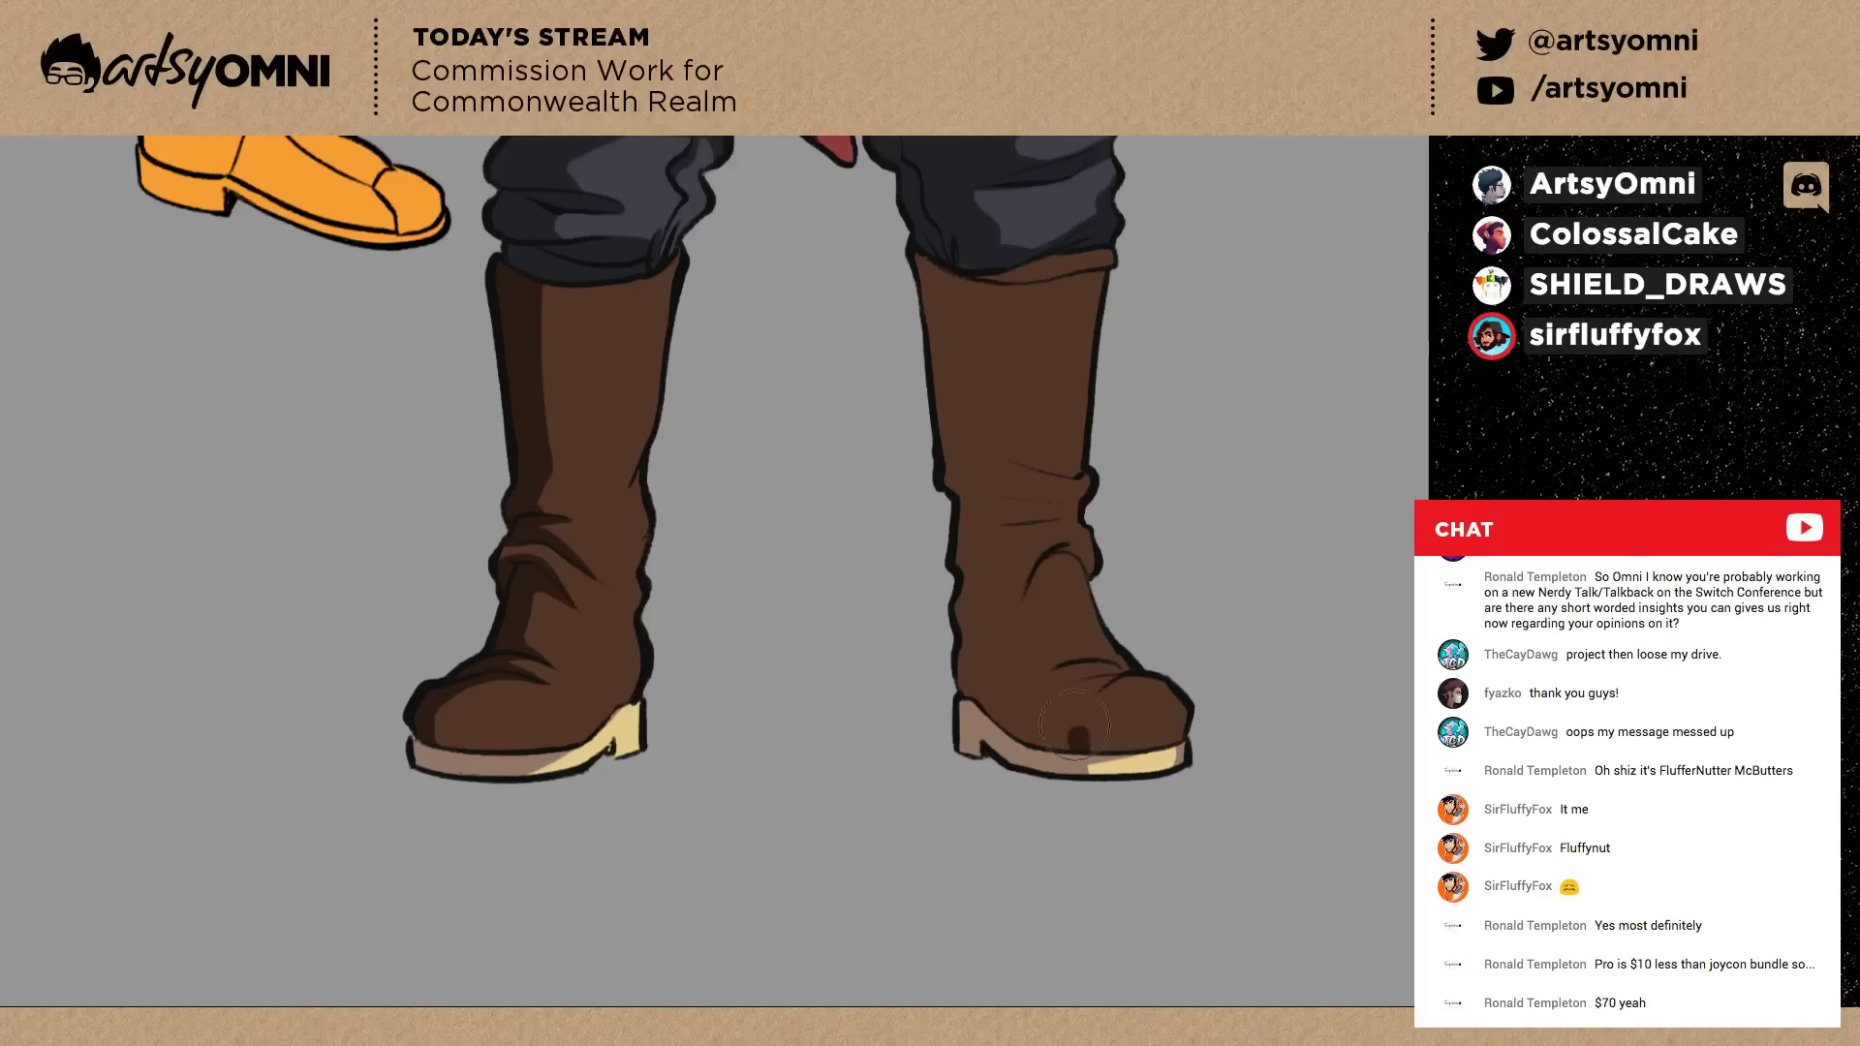
key("ctrl+z")
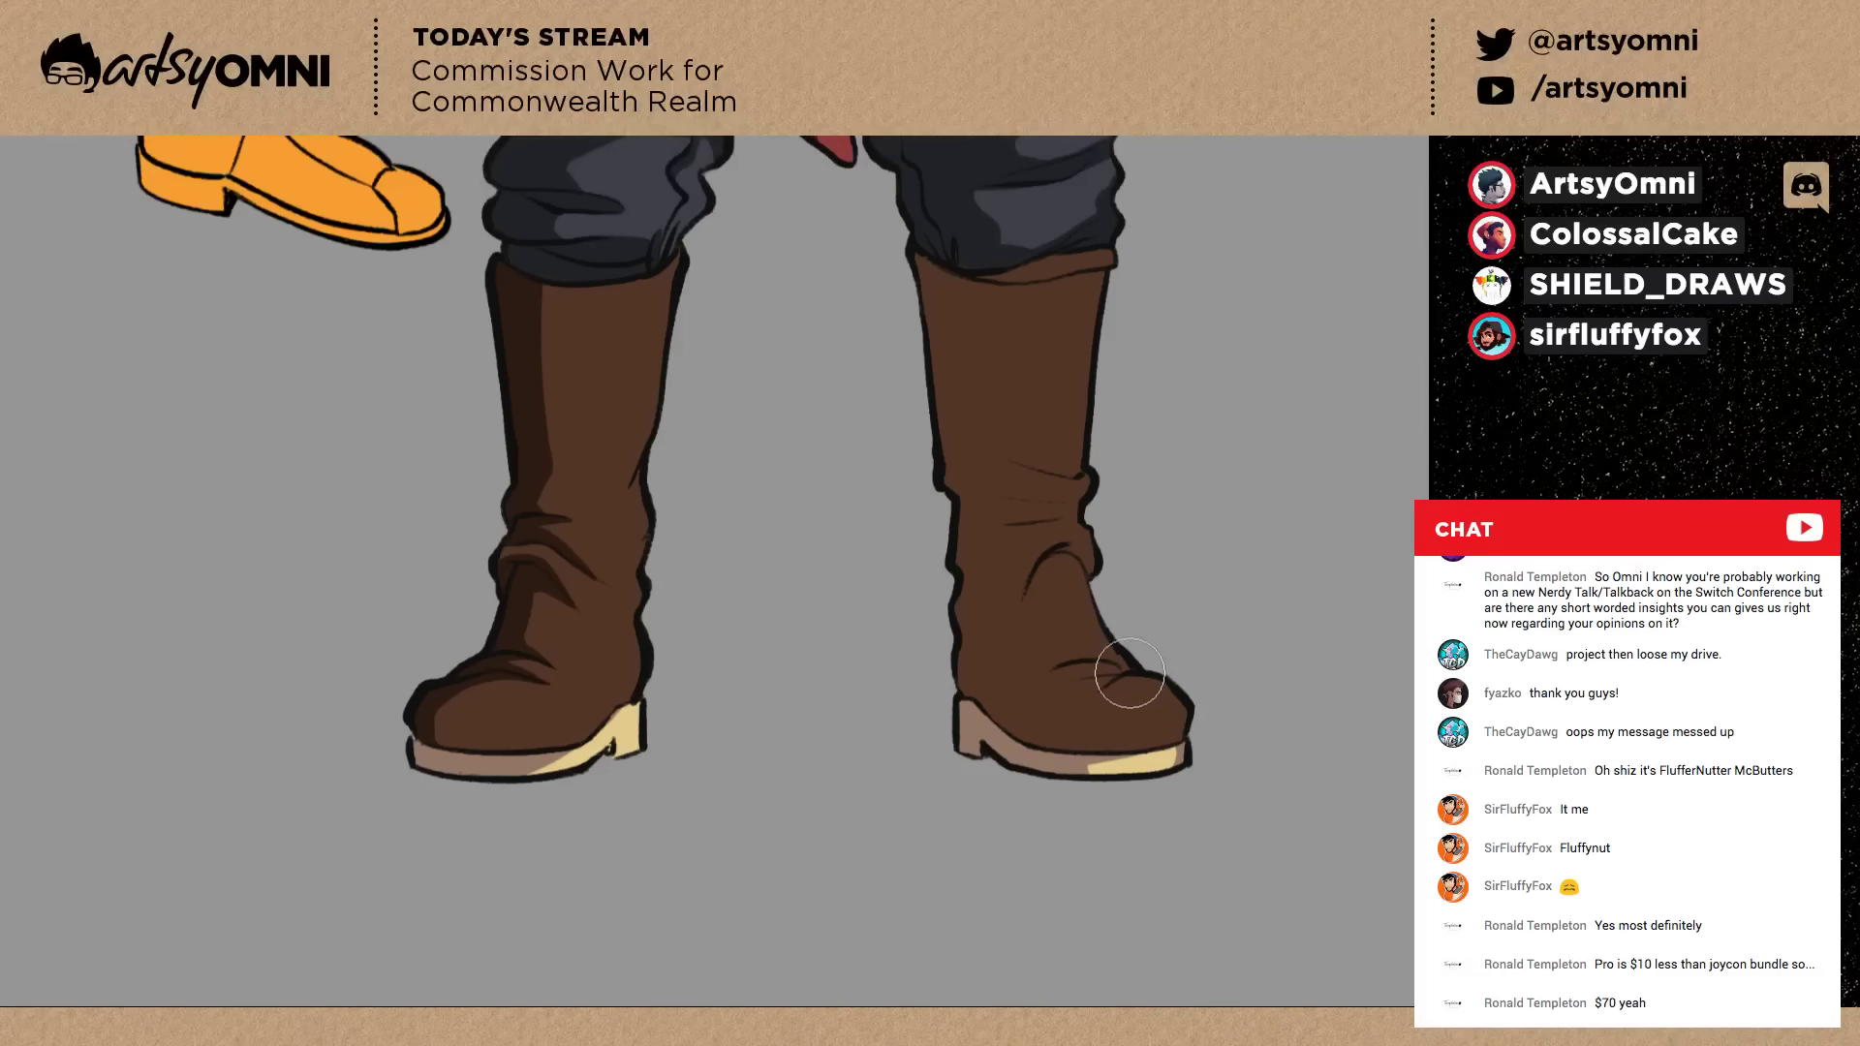
left_click_drag(1129, 673, 1015, 690)
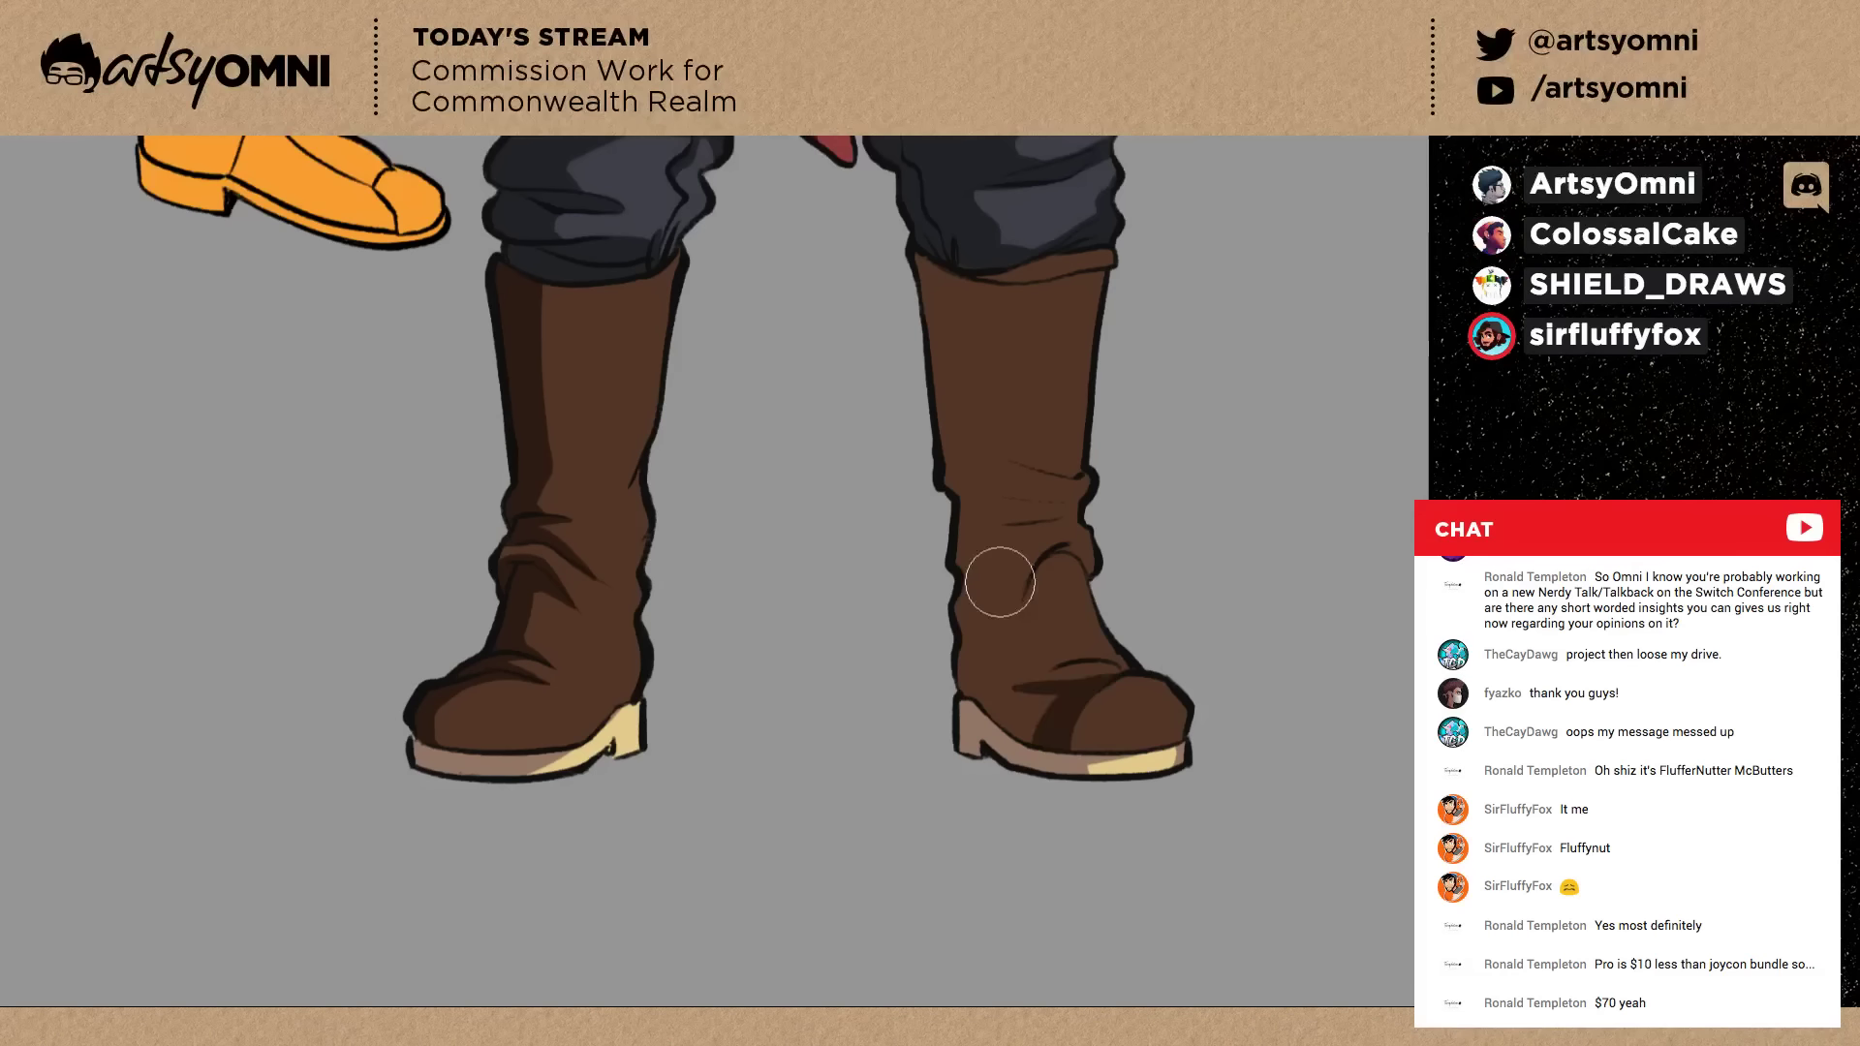
mouse_move(1068, 552)
left_mouse_down()
mouse_move(1034, 617)
mouse_move(1022, 726)
mouse_move(1034, 563)
mouse_move(967, 516)
mouse_move(1055, 514)
mouse_move(954, 496)
left_mouse_up()
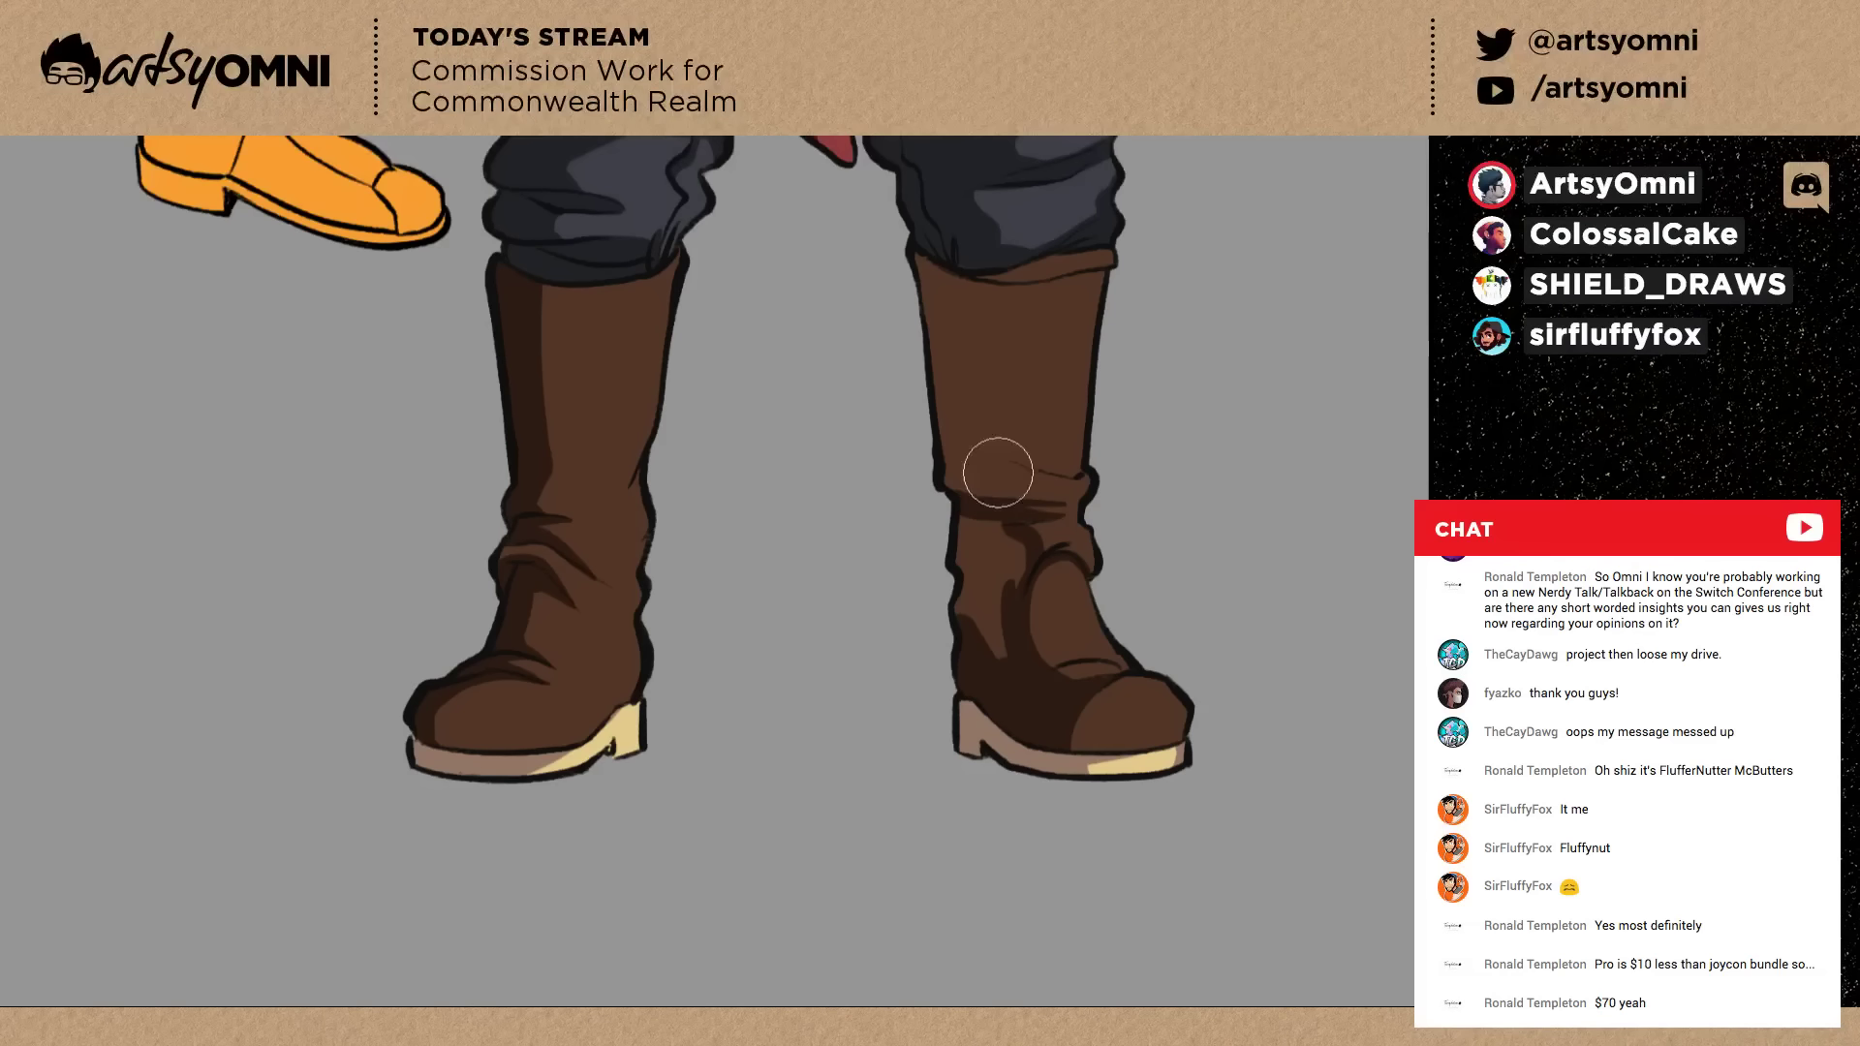
key("ctrl+z")
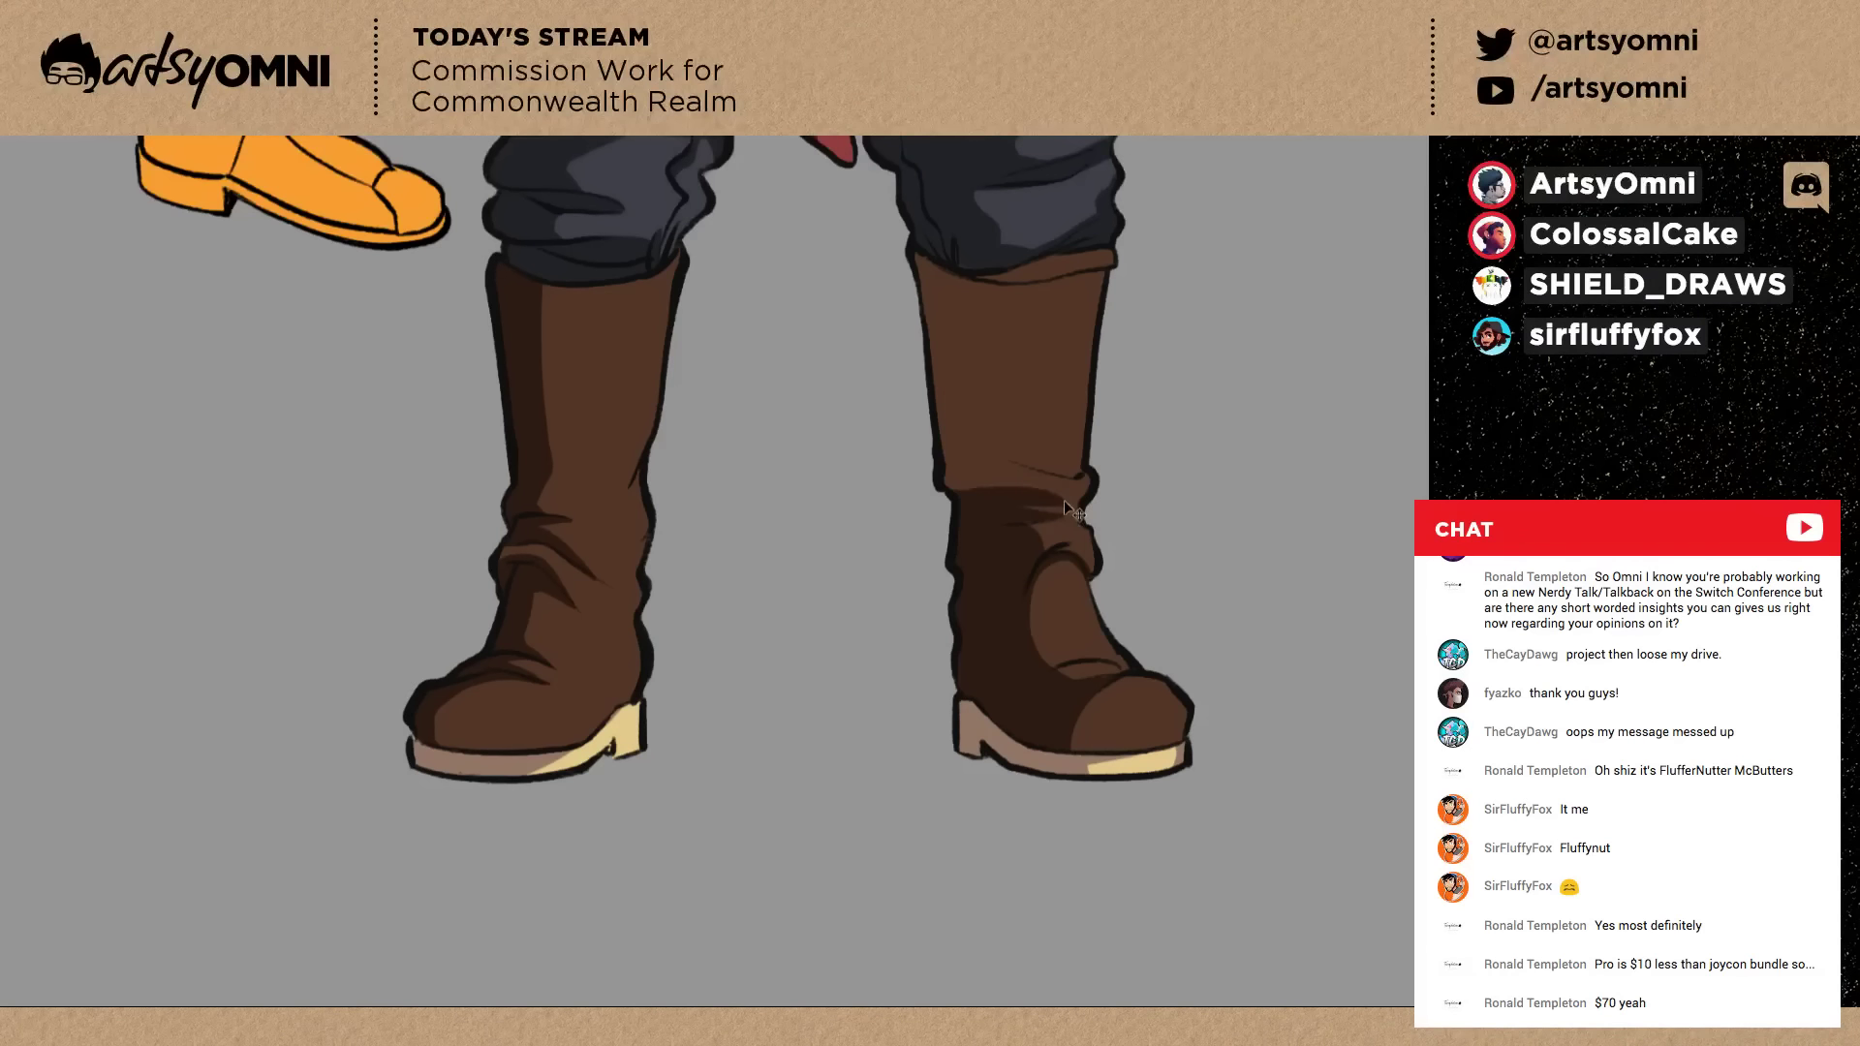
Shade the Samus-facing side of the farther boot's shaft in dark brown from the ankle fold up to the cuff.
mouse_move(1064, 500)
left_mouse_down()
mouse_move(1028, 502)
mouse_move(1020, 461)
left_mouse_up()
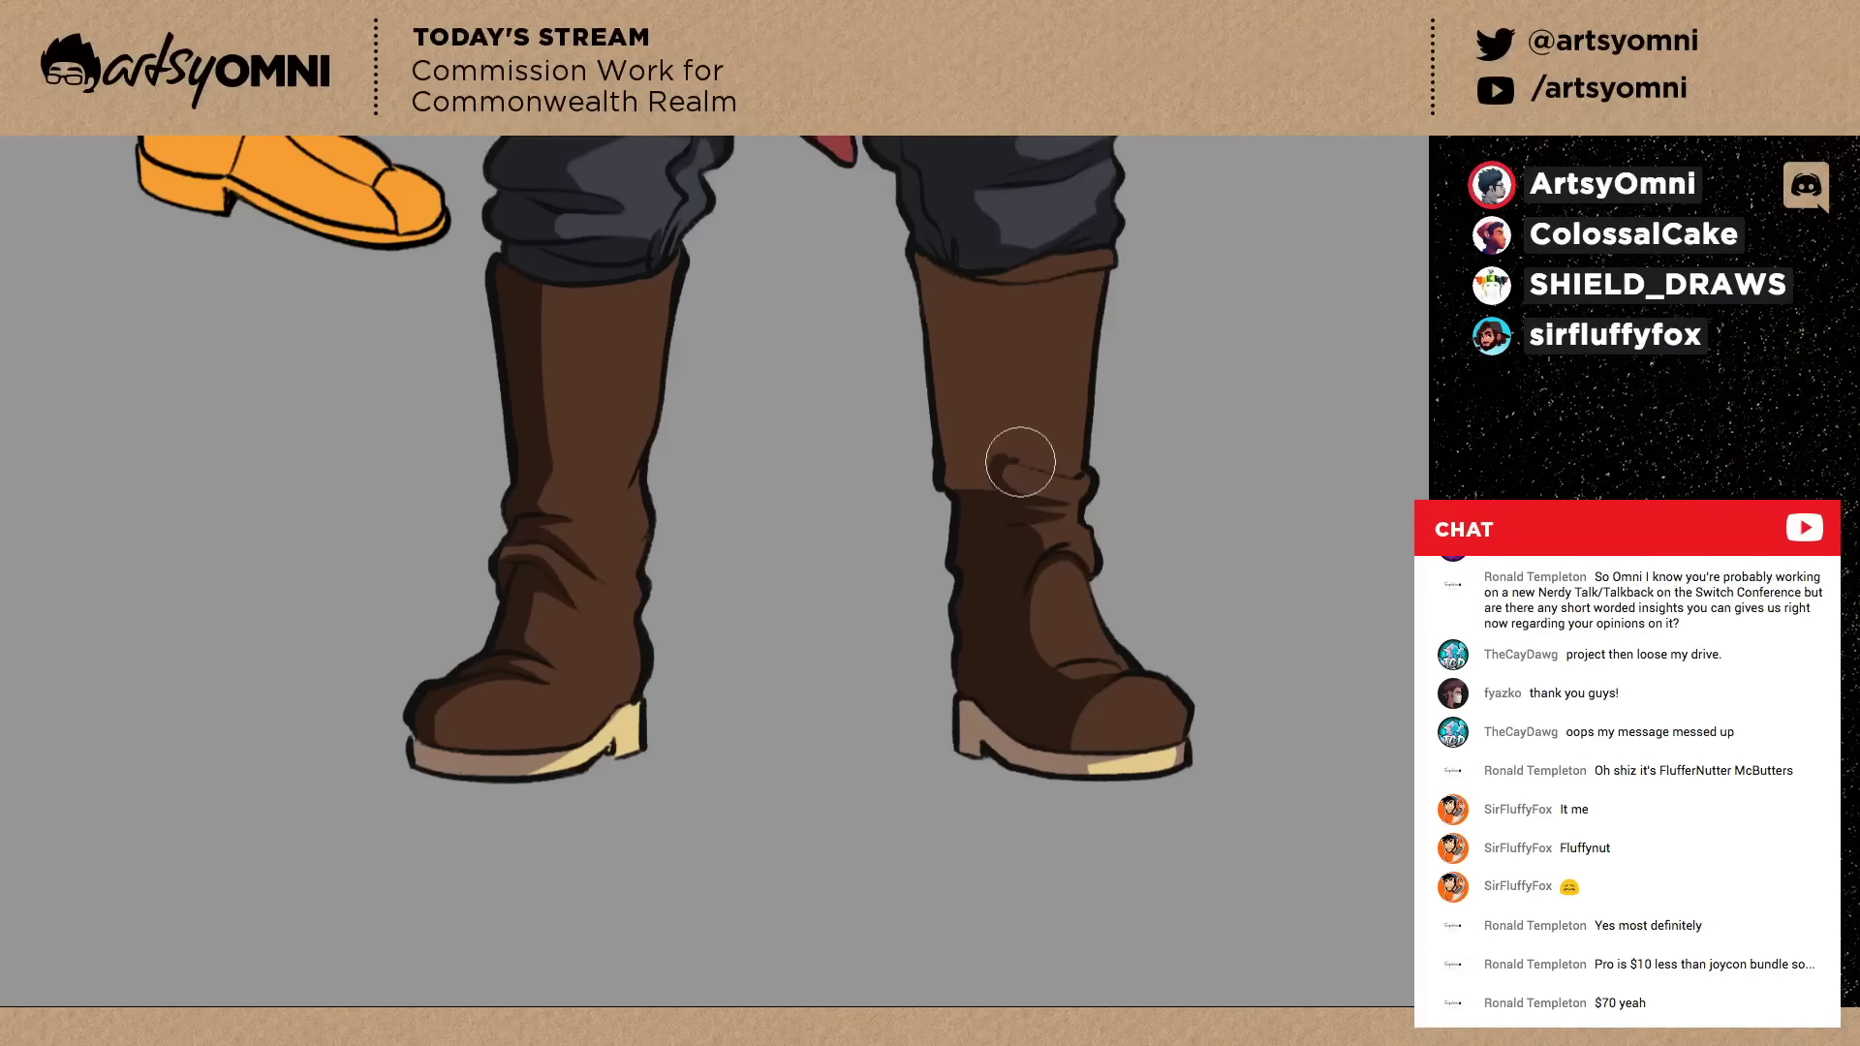
left_click_drag(997, 287, 1026, 455)
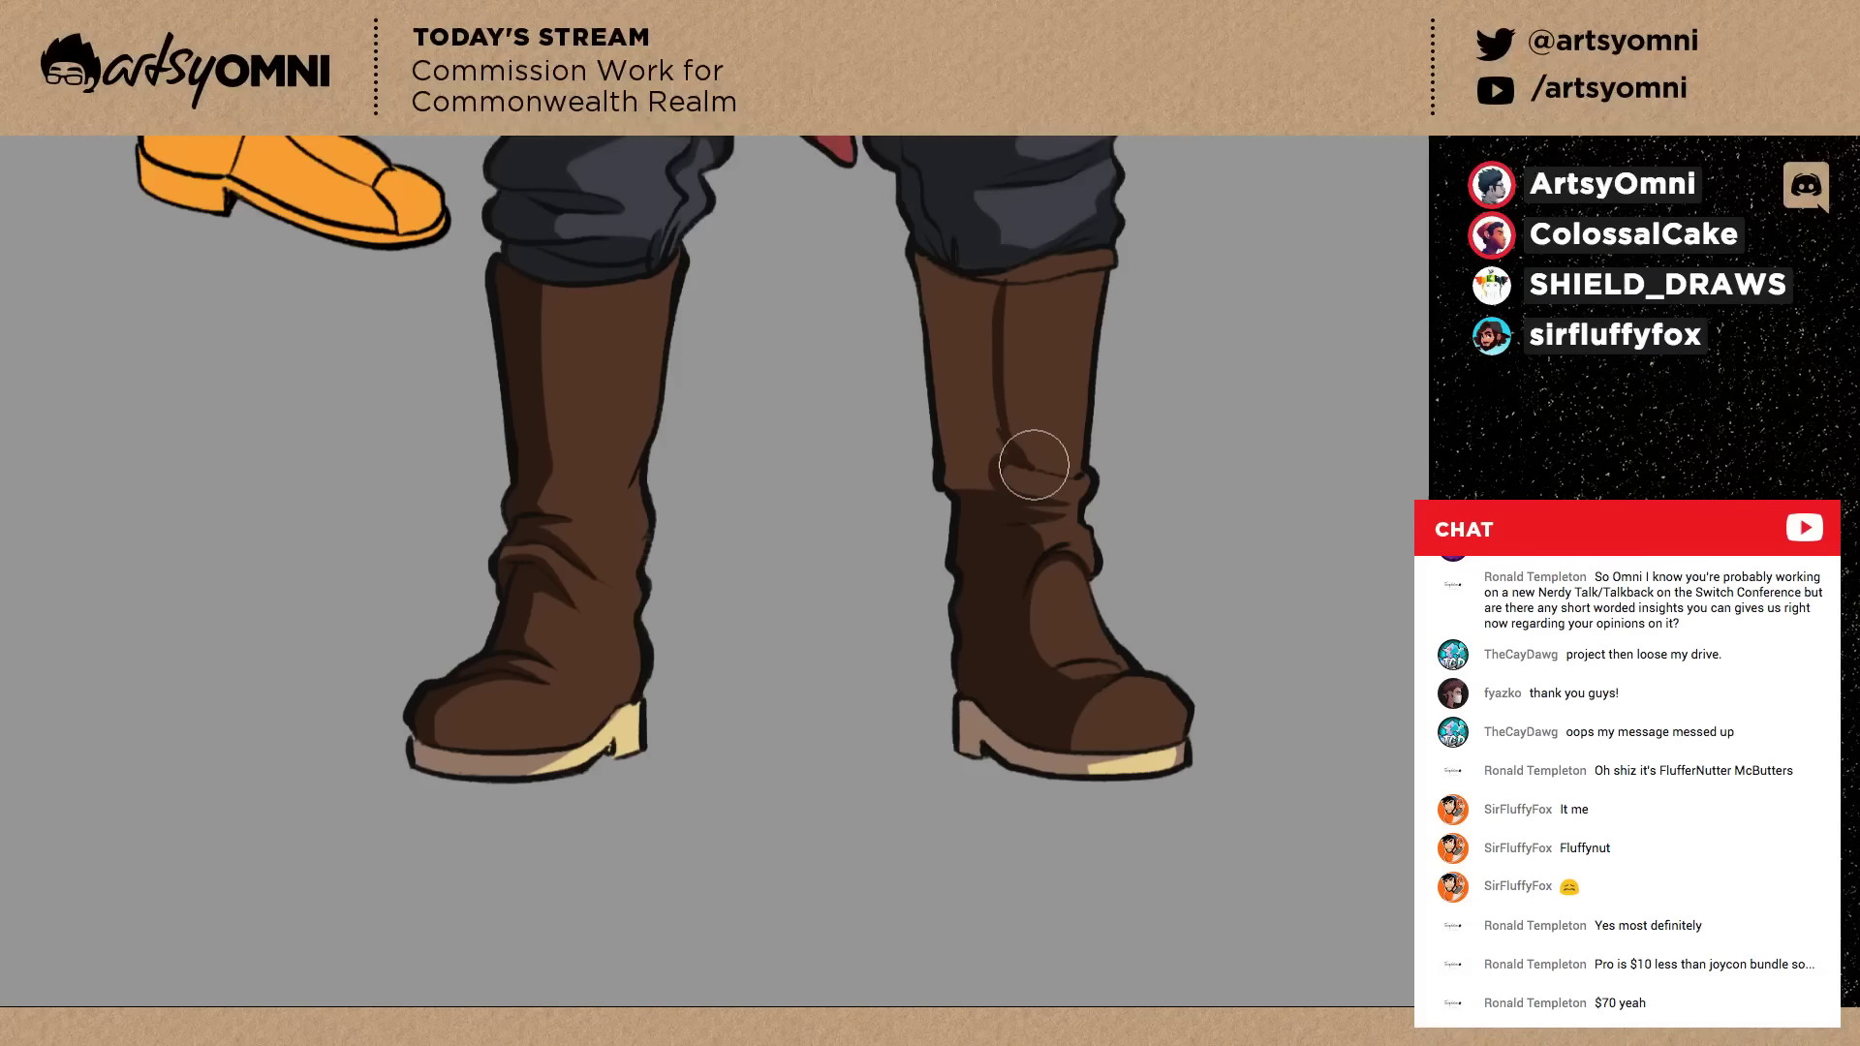
left_click_drag(1034, 464, 1012, 472)
mouse_move(1023, 459)
left_mouse_down()
mouse_move(1005, 447)
mouse_move(986, 289)
mouse_move(1009, 272)
left_mouse_up()
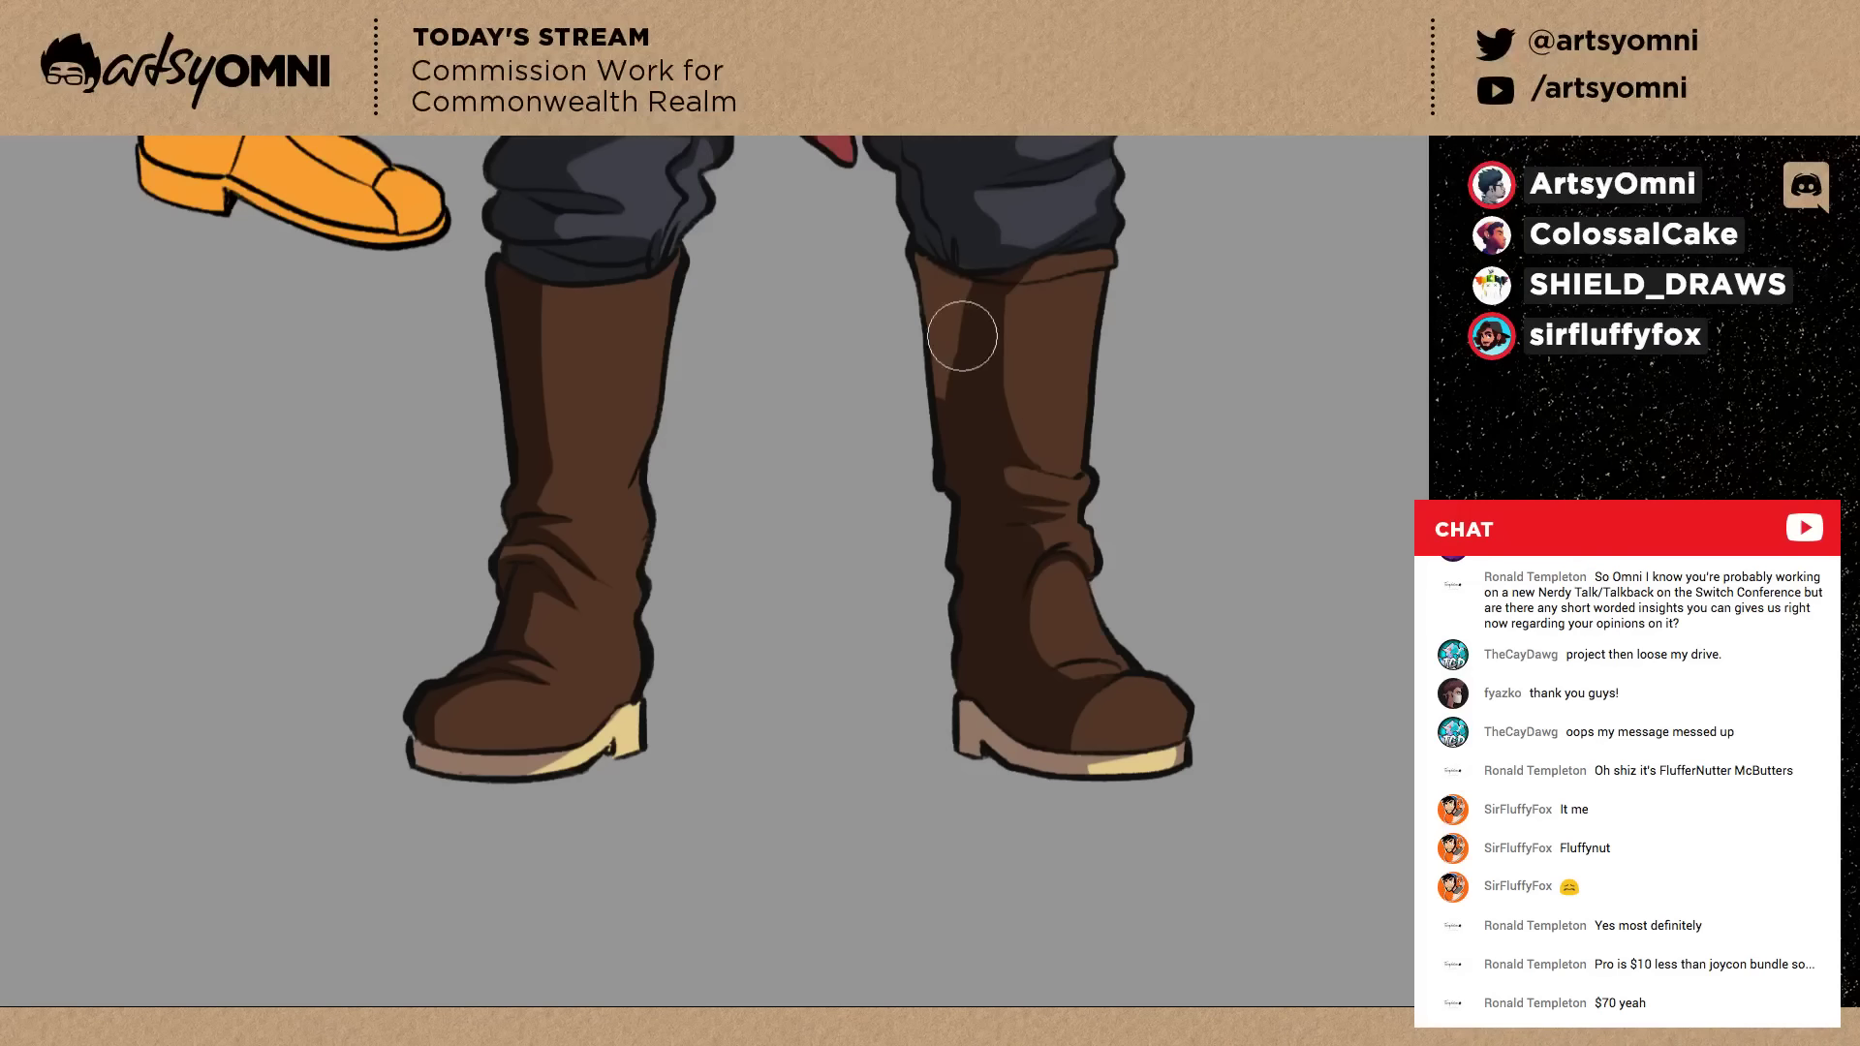
left_click_drag(962, 336, 929, 230)
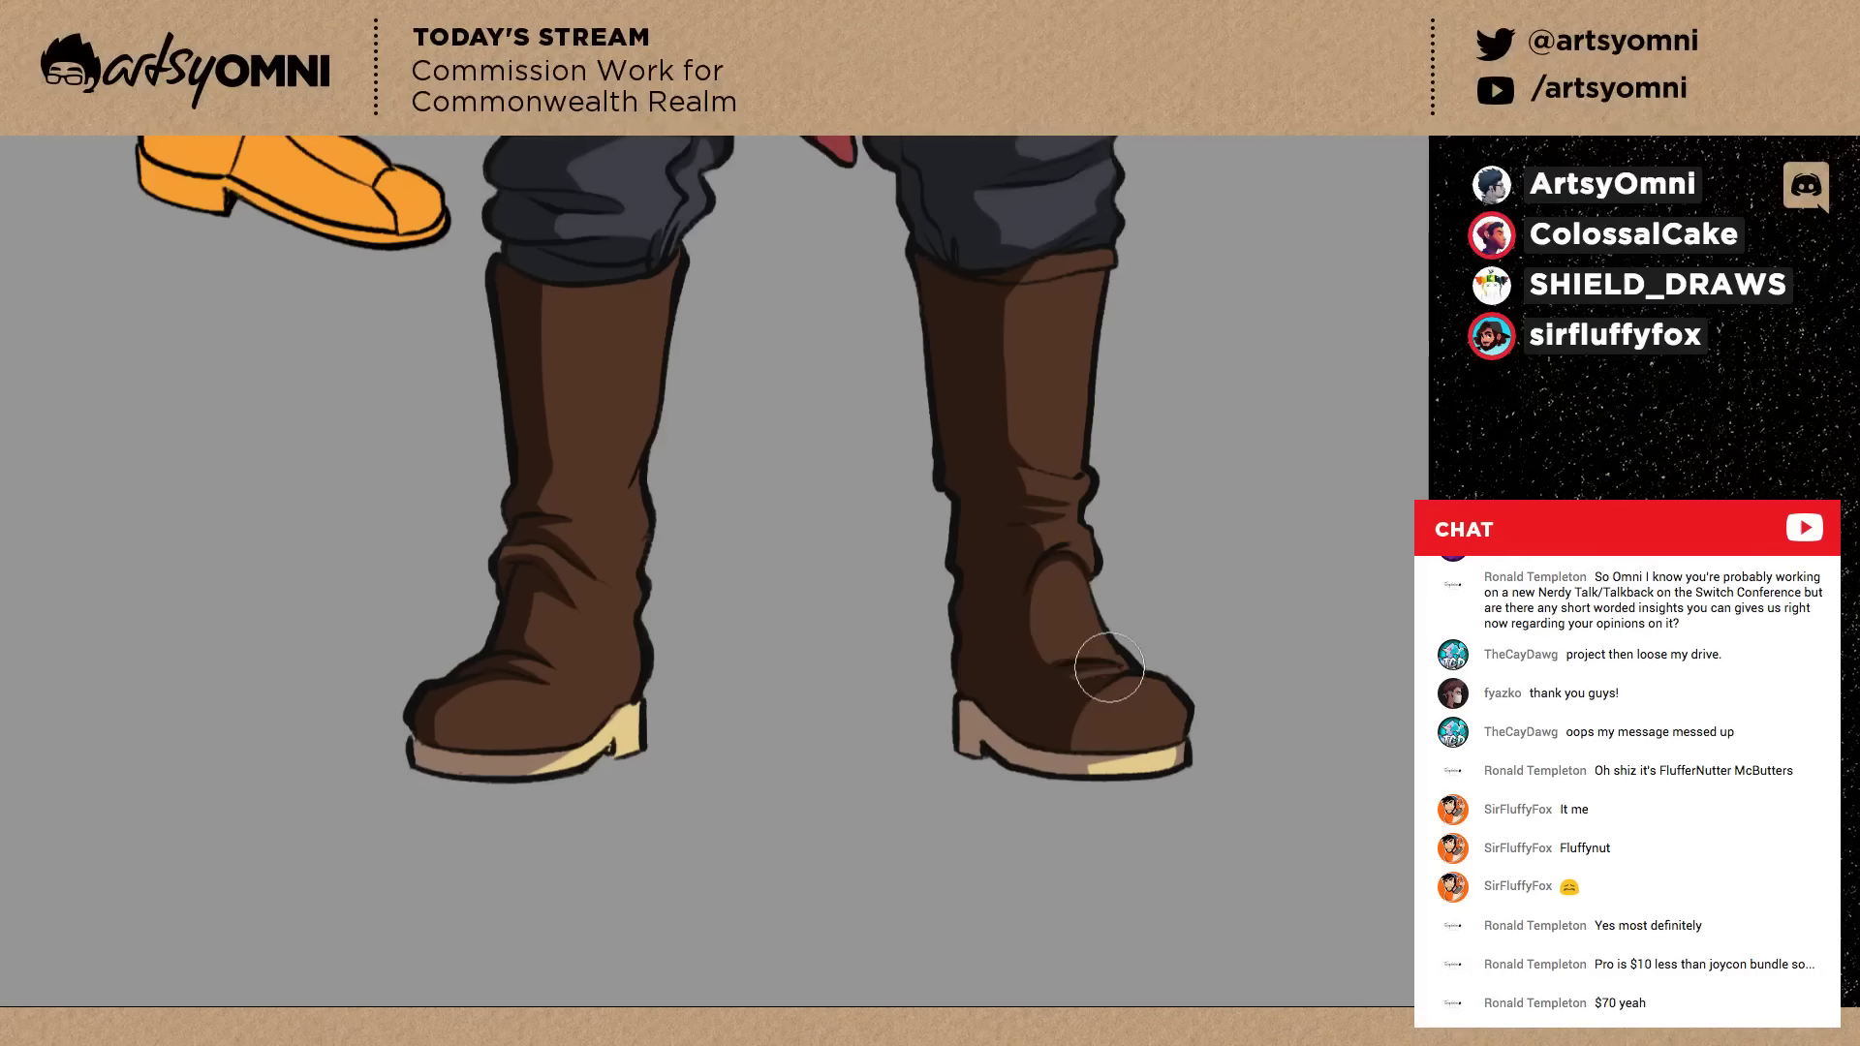
Refine the dark brown shadow edges on the toe cap and instep of the farther boot.
mouse_move(1109, 667)
left_mouse_down()
mouse_move(1068, 739)
mouse_move(1112, 689)
mouse_move(1134, 728)
left_mouse_up()
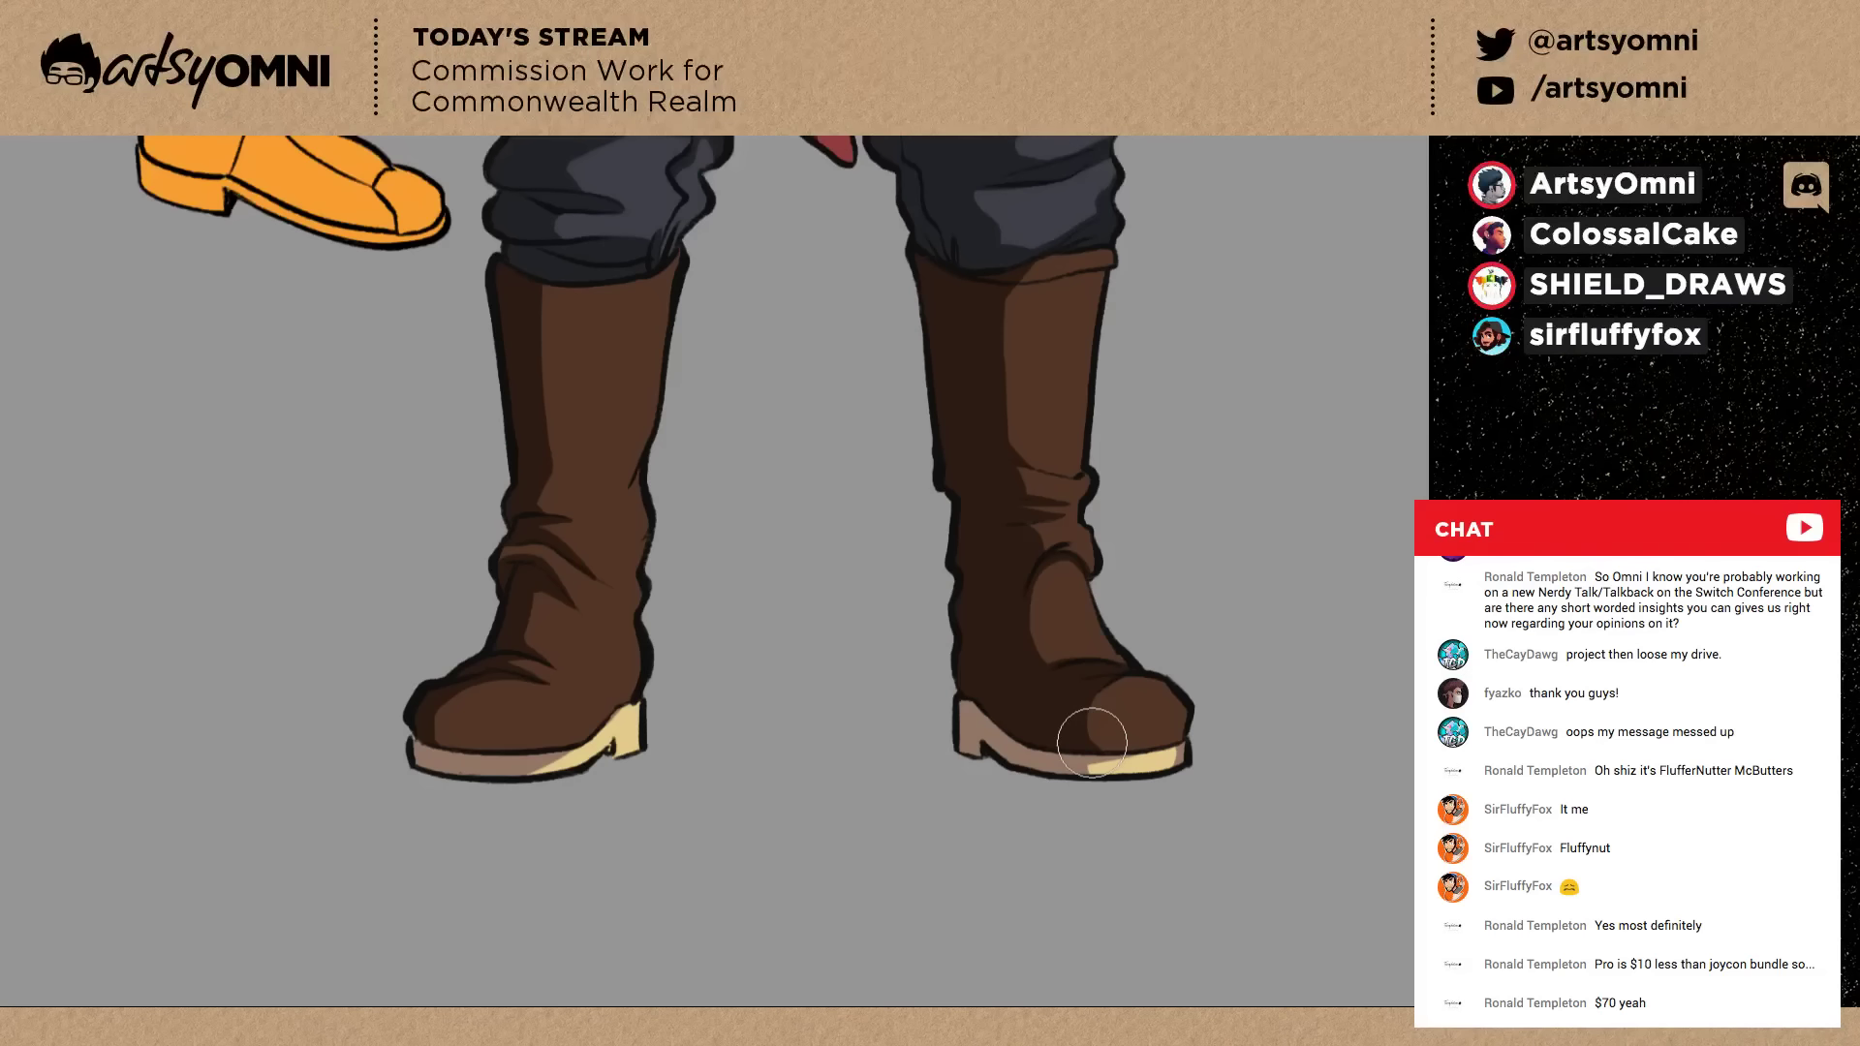
left_click(1091, 743)
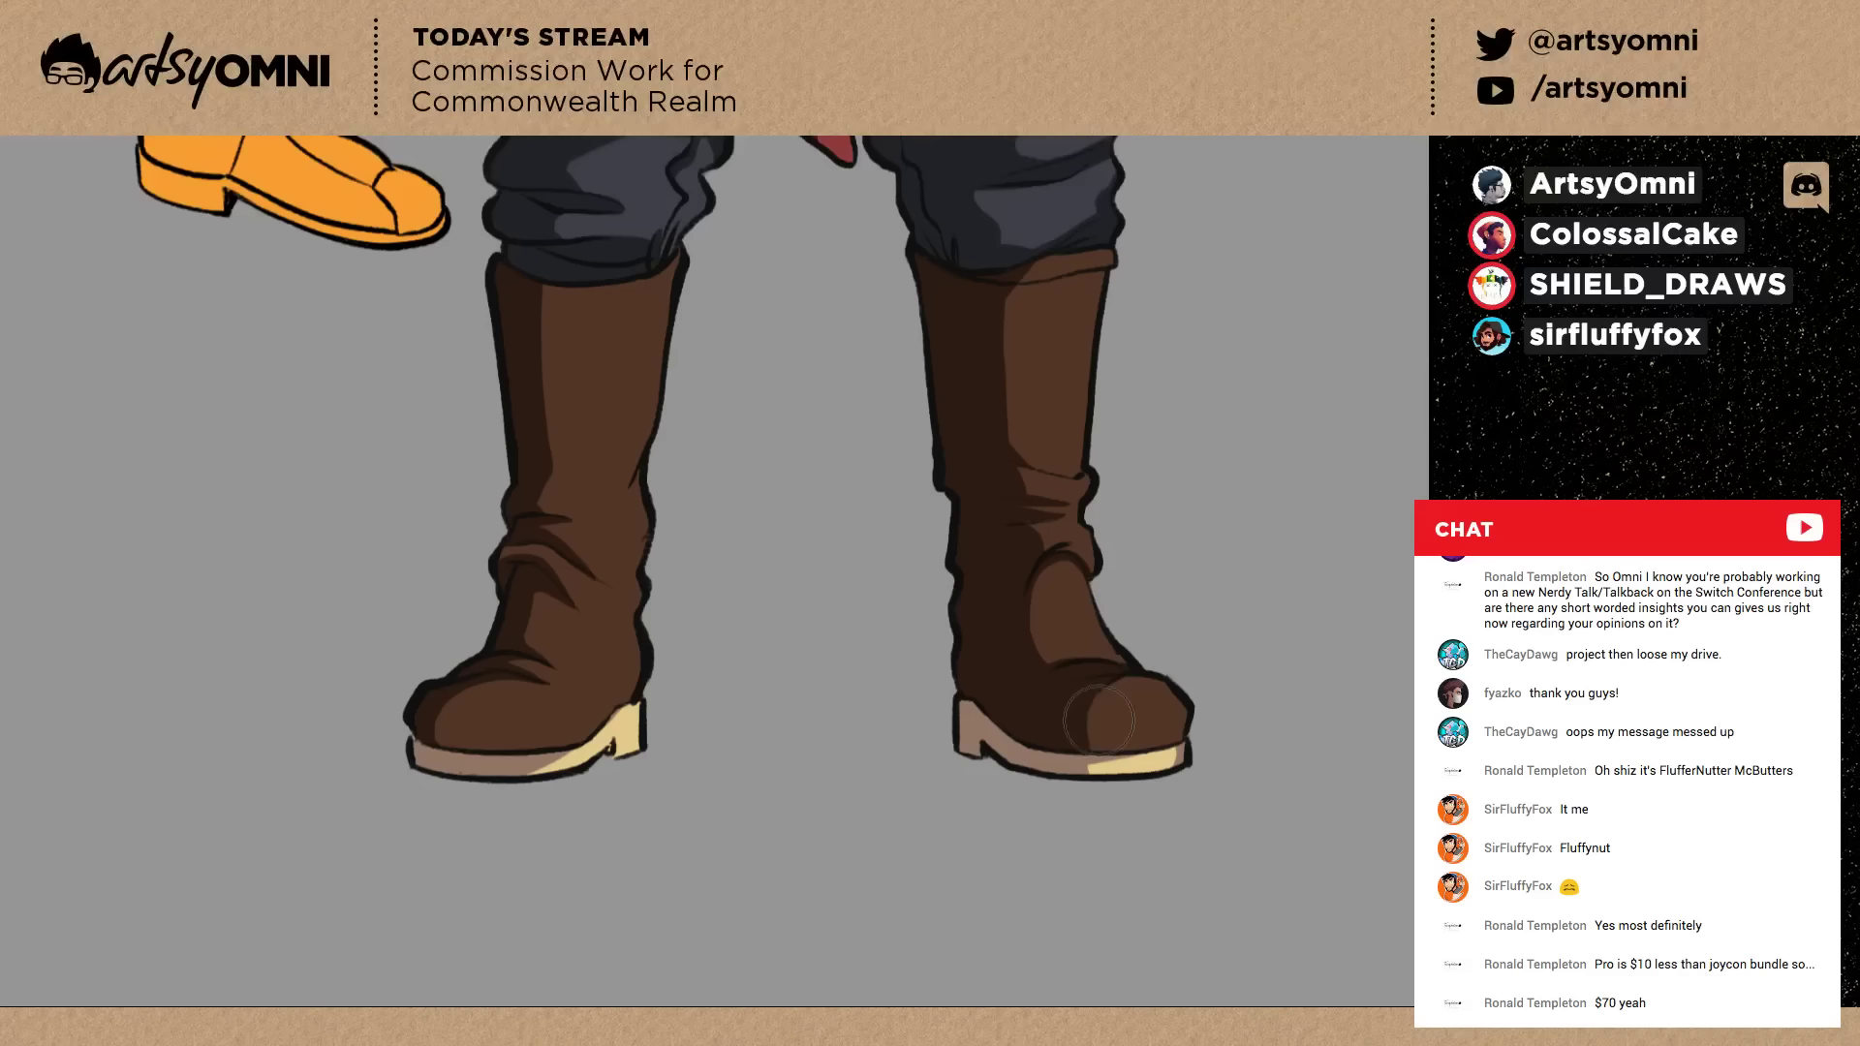
left_click(1025, 642, "alt")
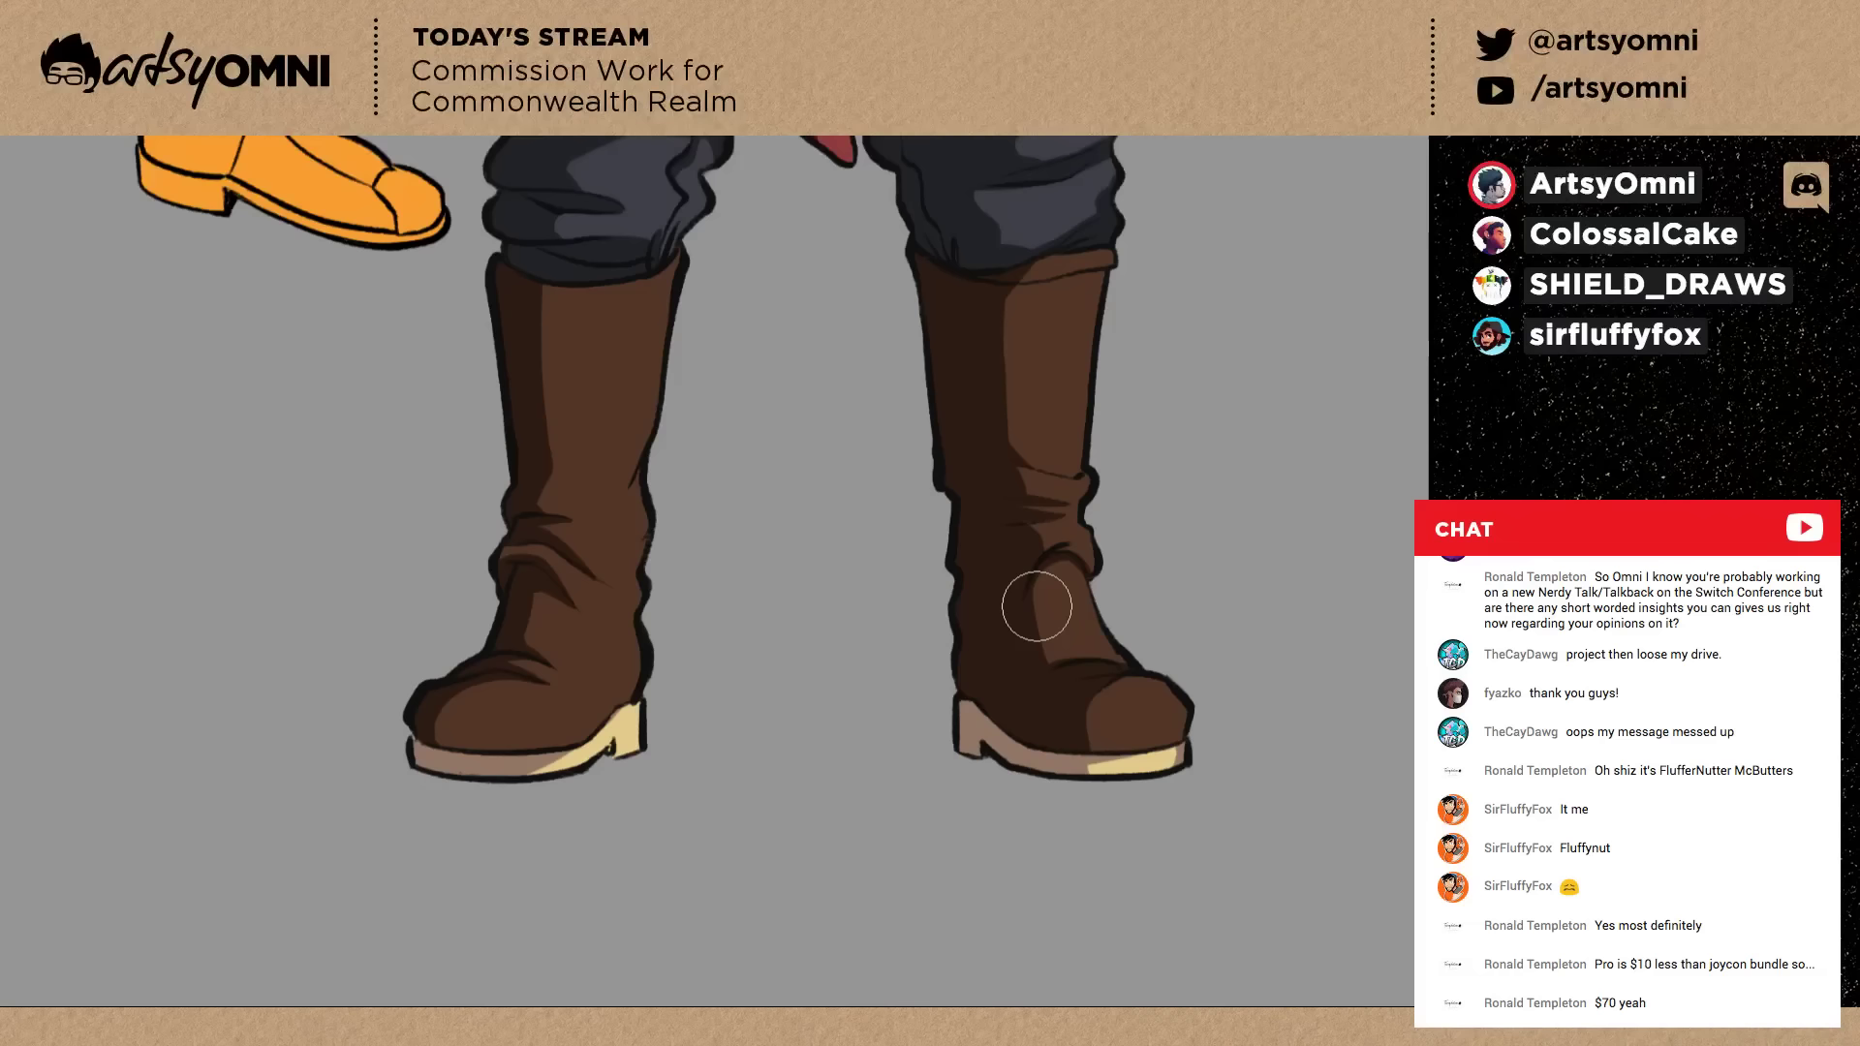
Dab small light brown highlights on the ankle of the Samus-side boot and on the toes of both knight's boots.
key("space")
left_click_drag(822, 595, 867, 707)
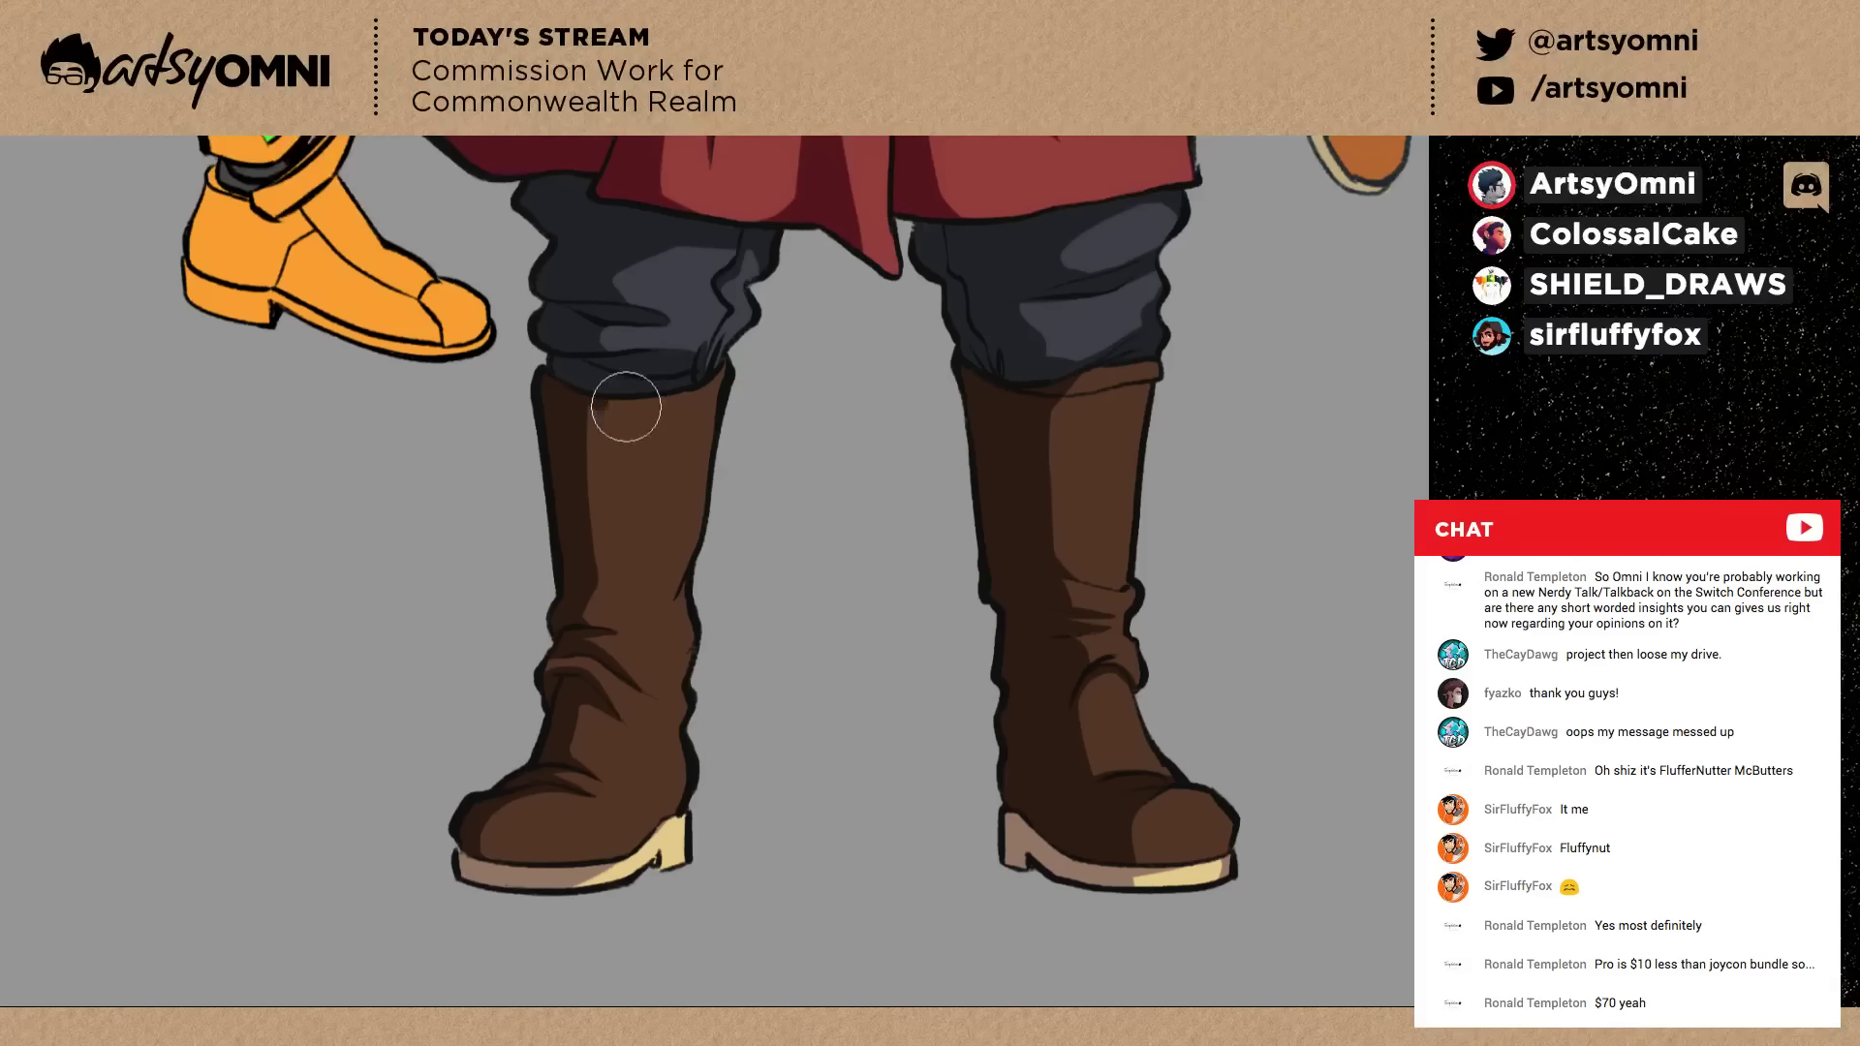
key("alt")
left_click(678, 631)
left_click(671, 705)
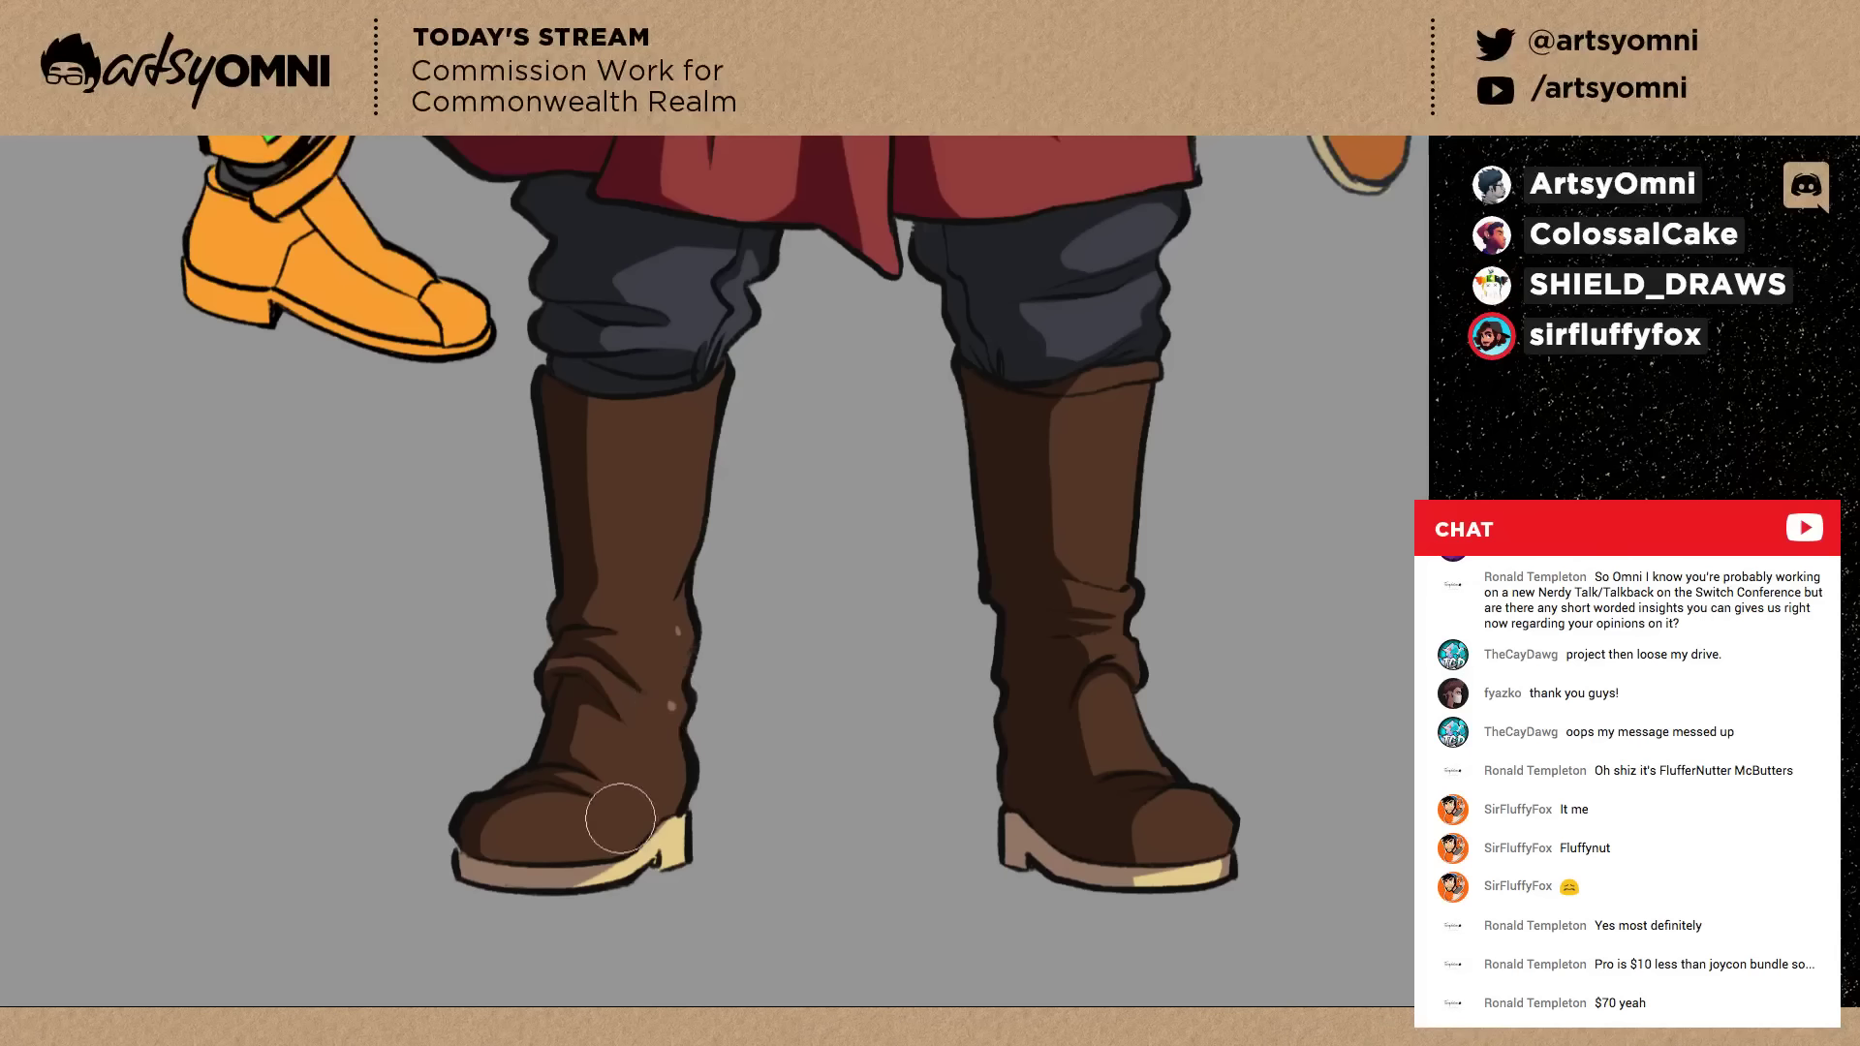
left_click_drag(571, 826, 612, 819)
left_click(1209, 822)
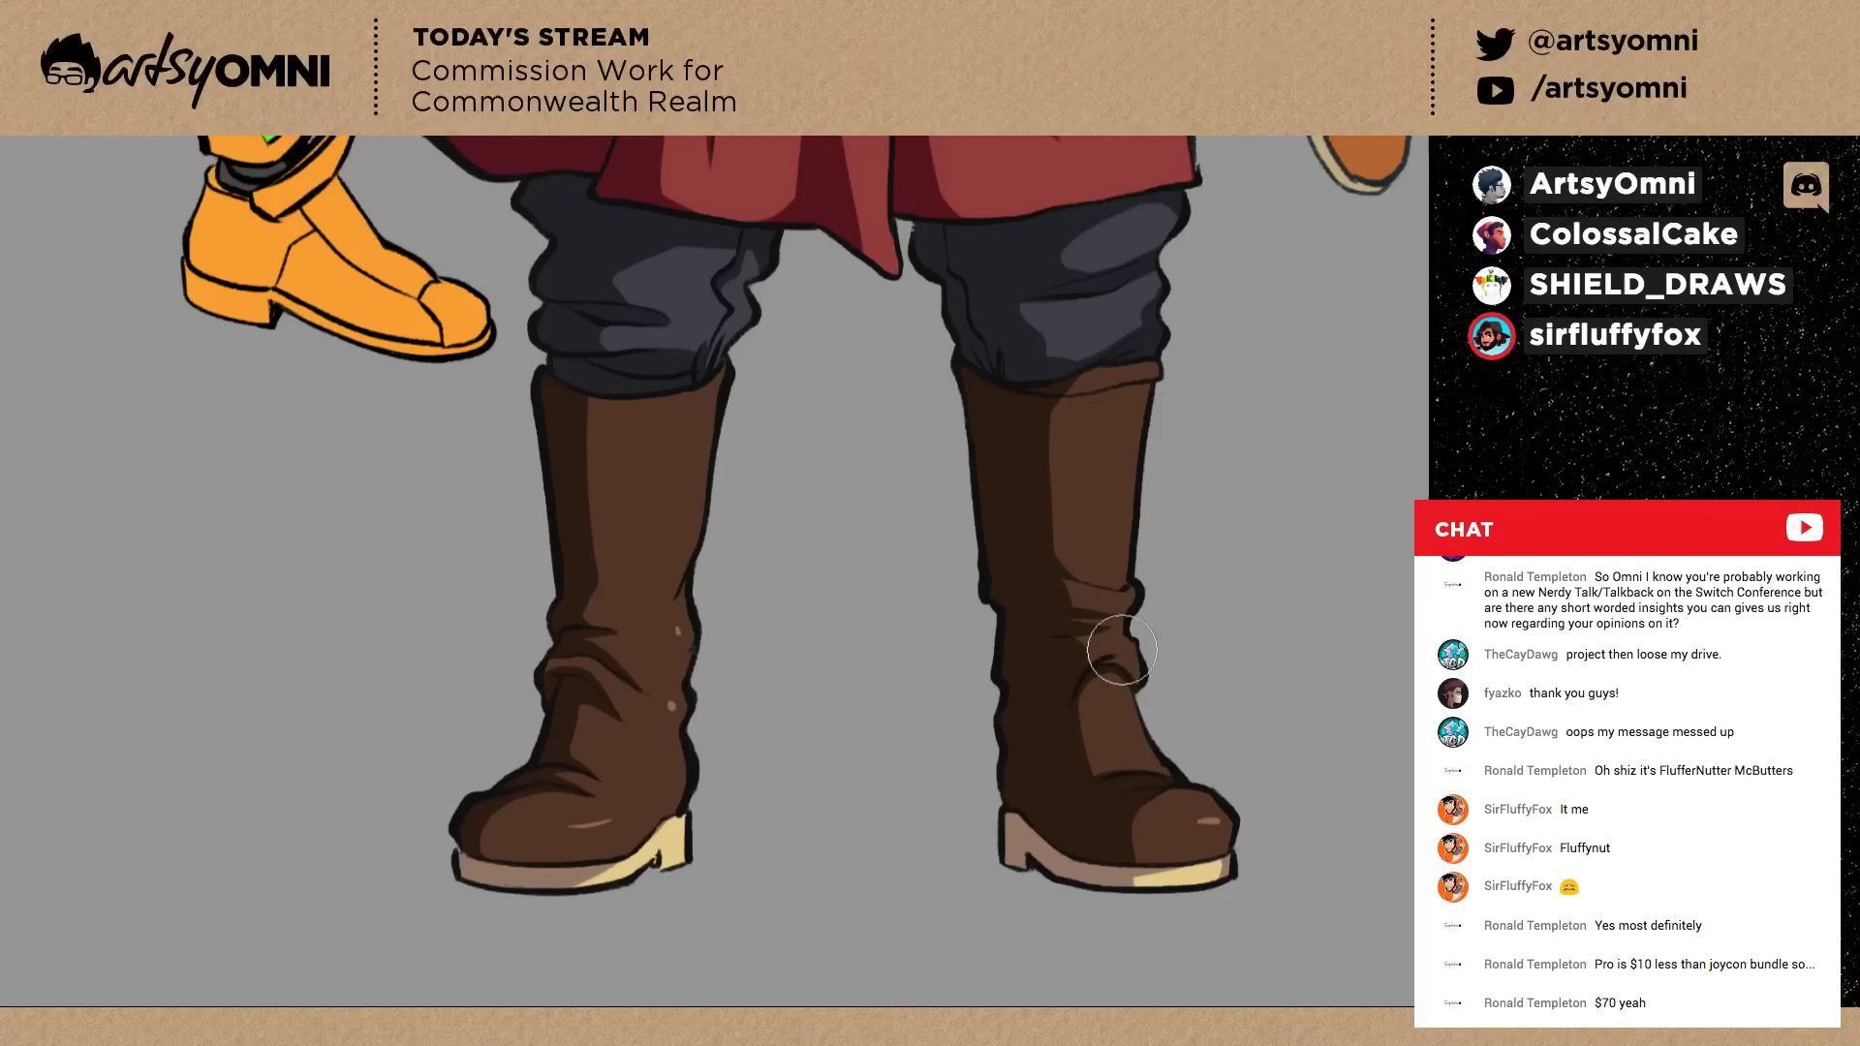
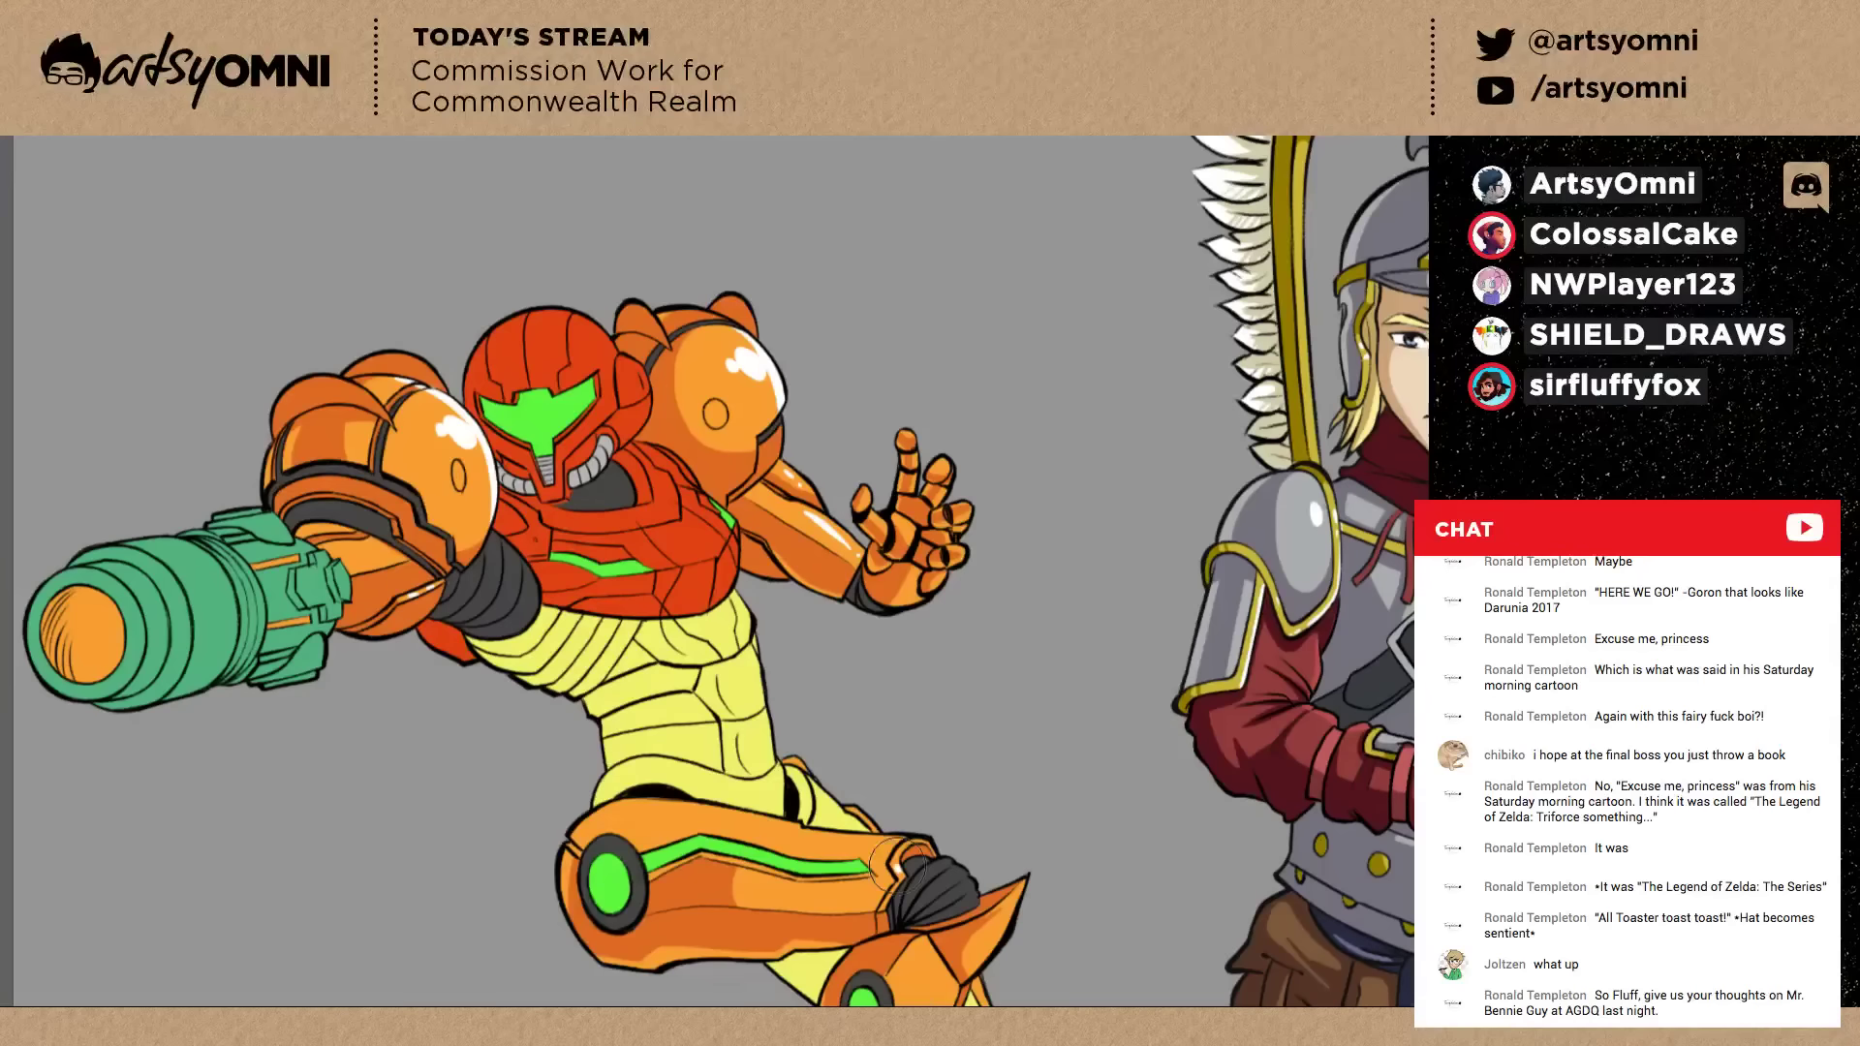
Paint a white rim highlight along the upper edge of Samus's raised thigh armor, with glossy spots near the hip.
left_click_drag(869, 848, 853, 849)
left_click_drag(1022, 706, 1042, 605)
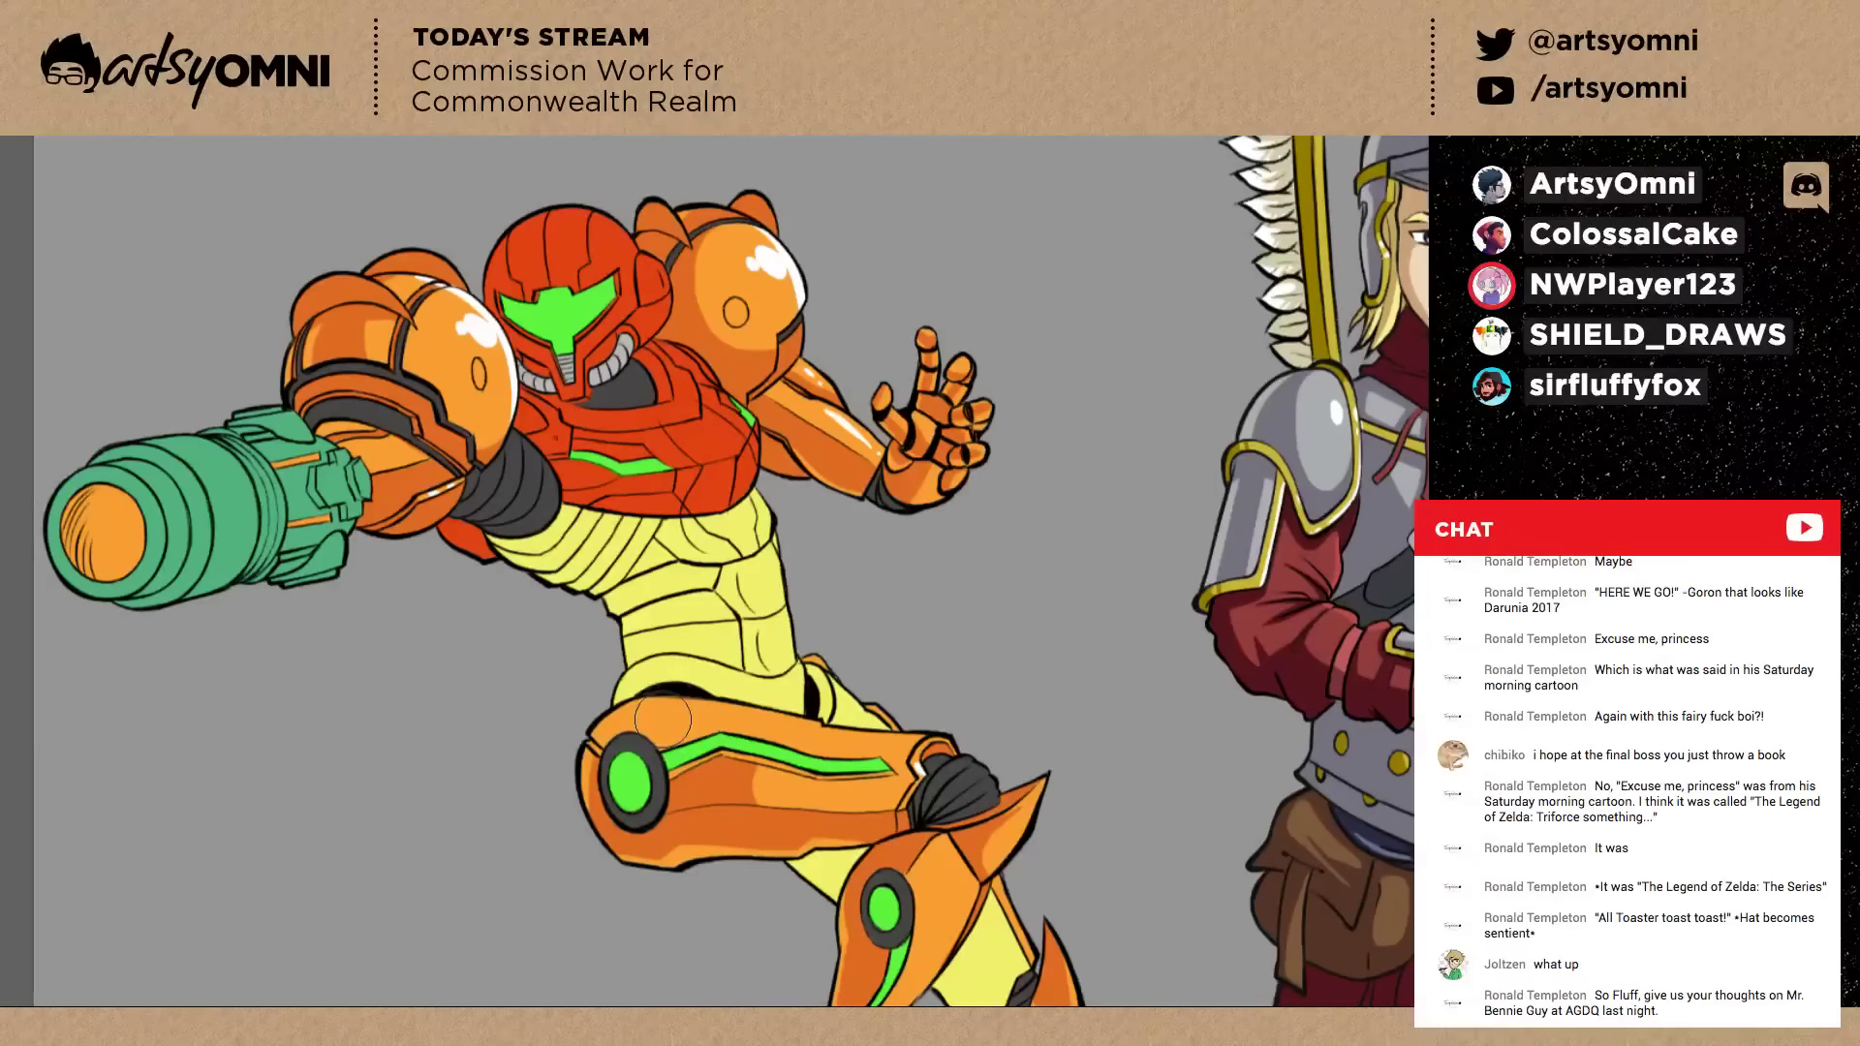
left_click_drag(662, 719, 783, 795)
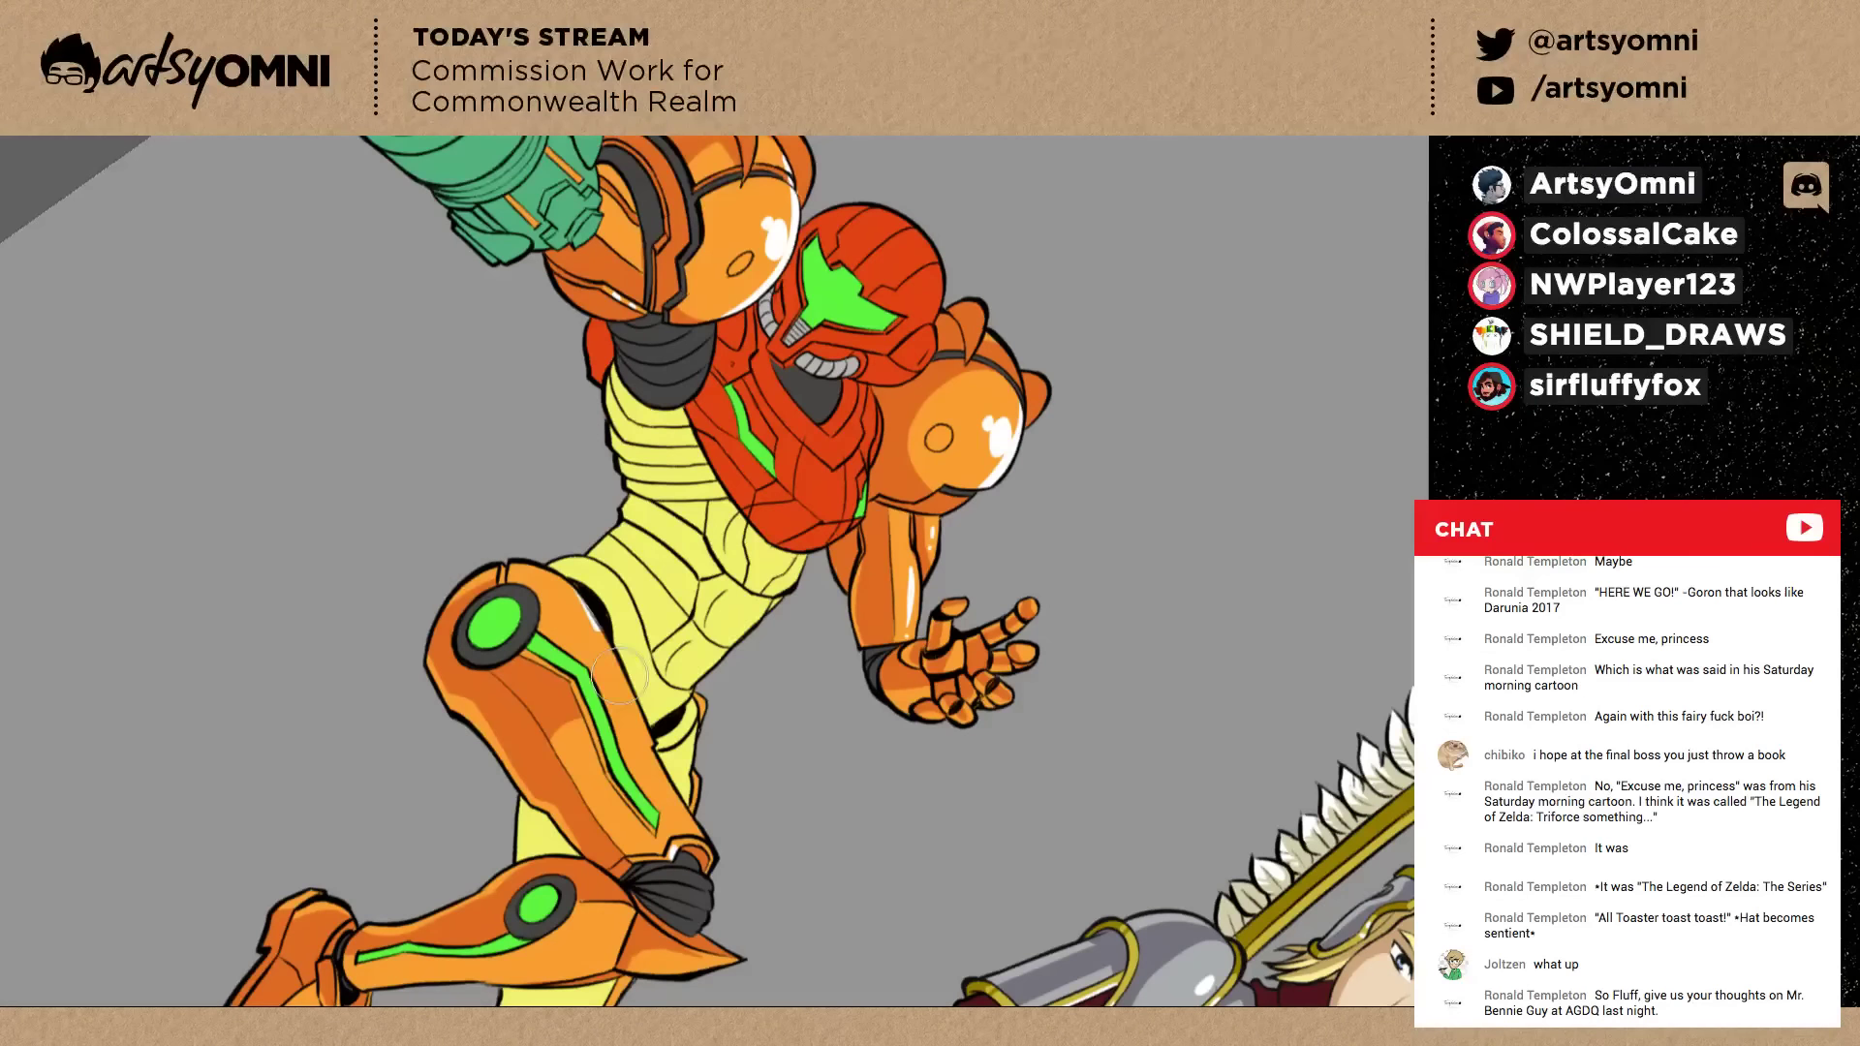
left_click_drag(592, 630, 691, 819)
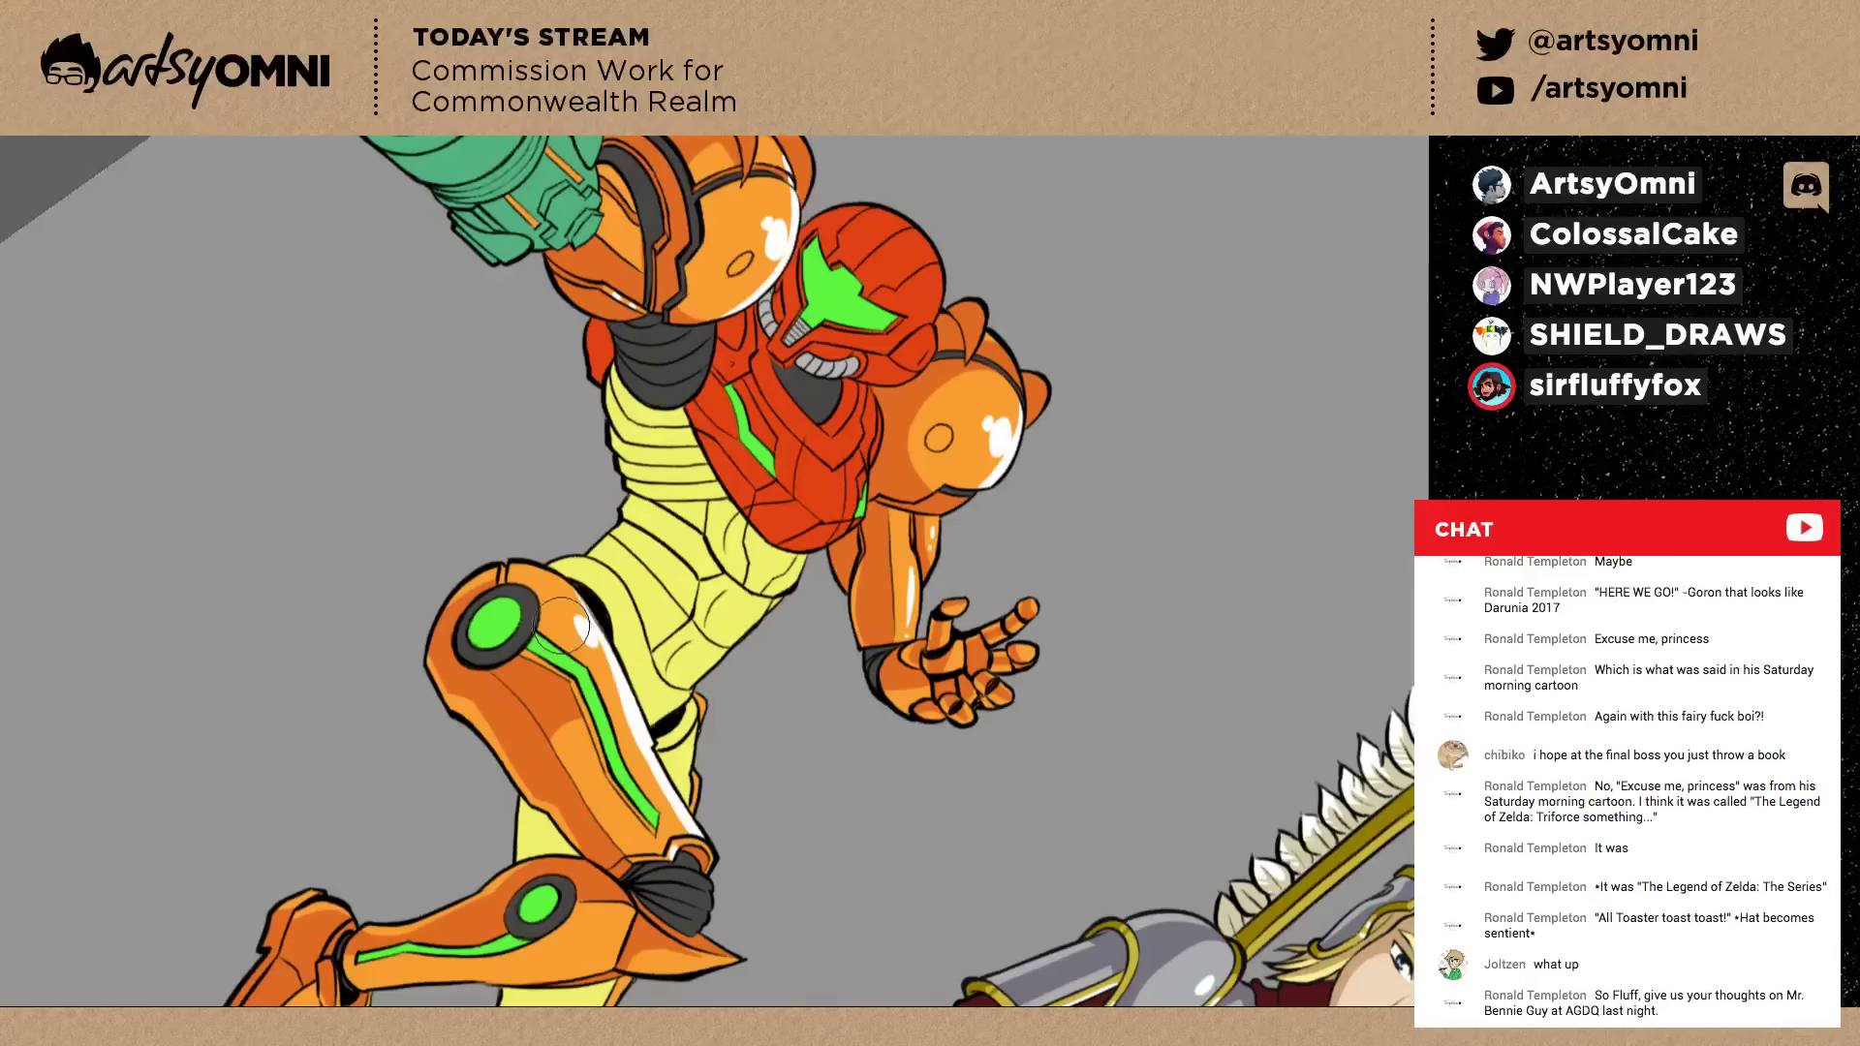
key("r")
left_click_drag(1051, 799, 1121, 536)
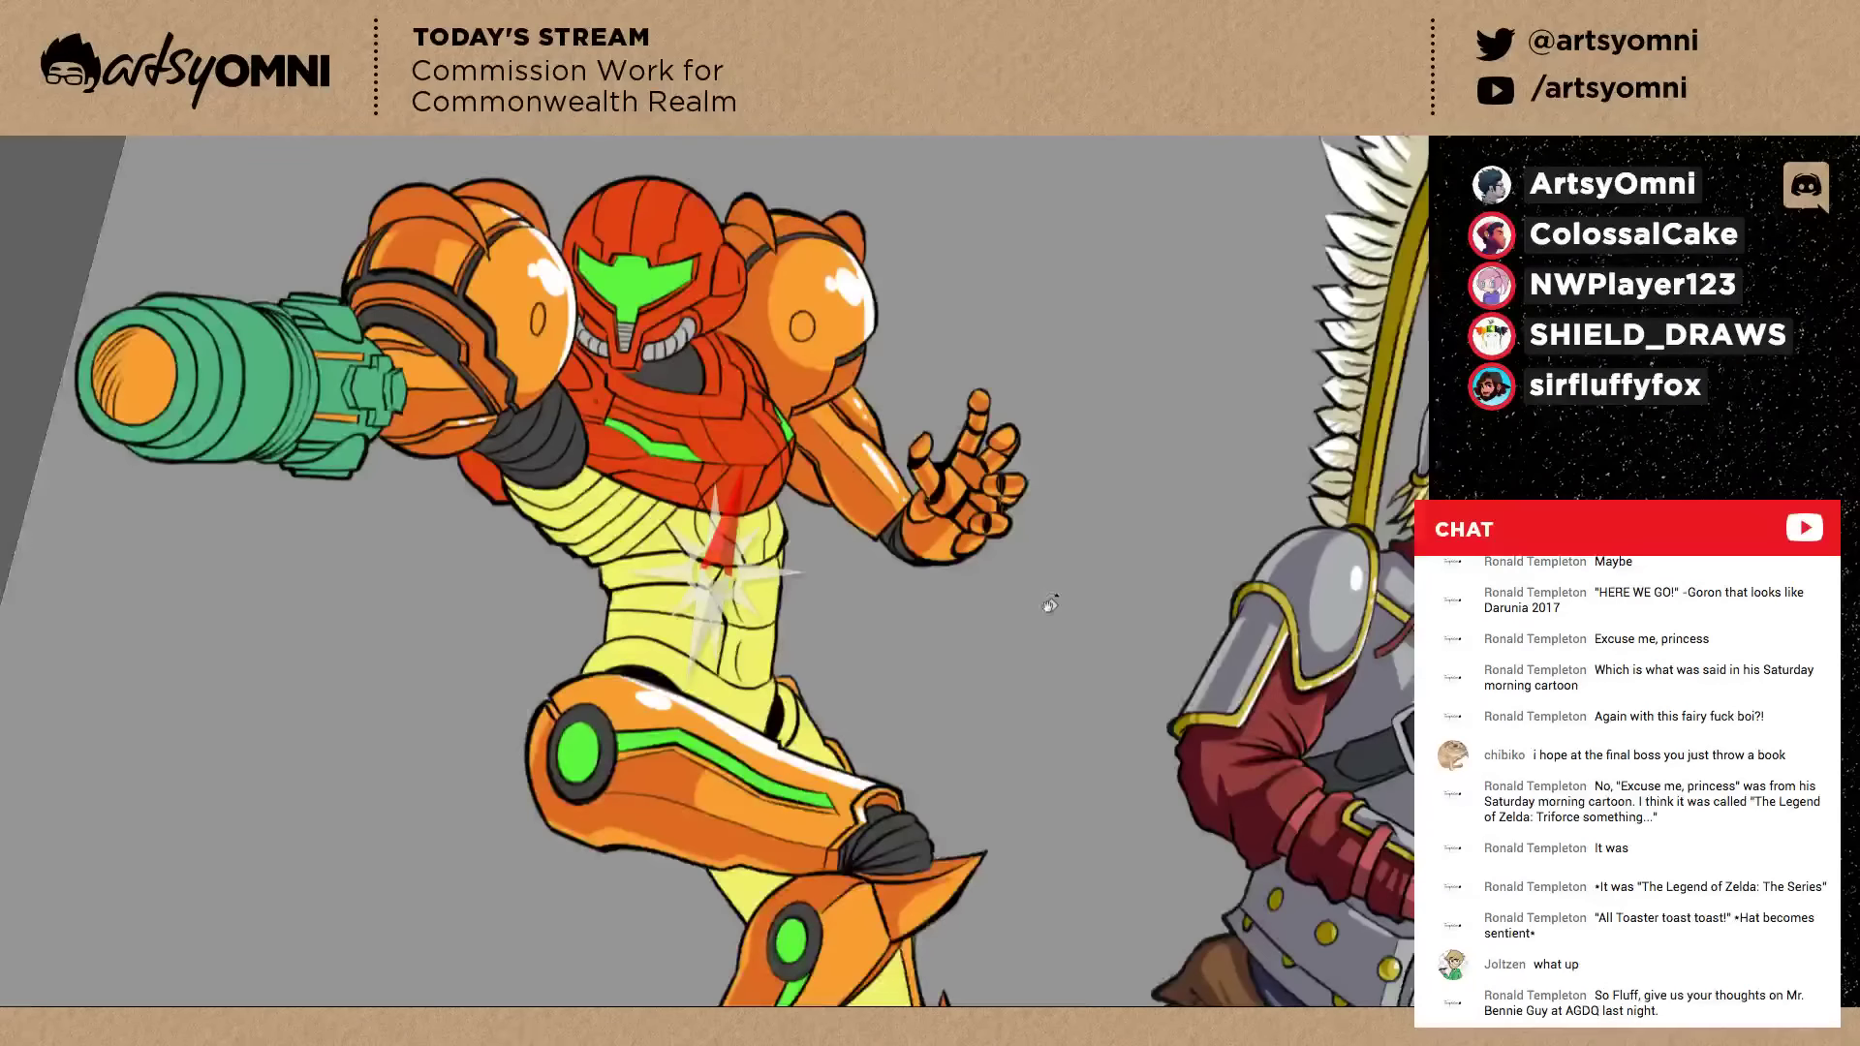
key("Escape")
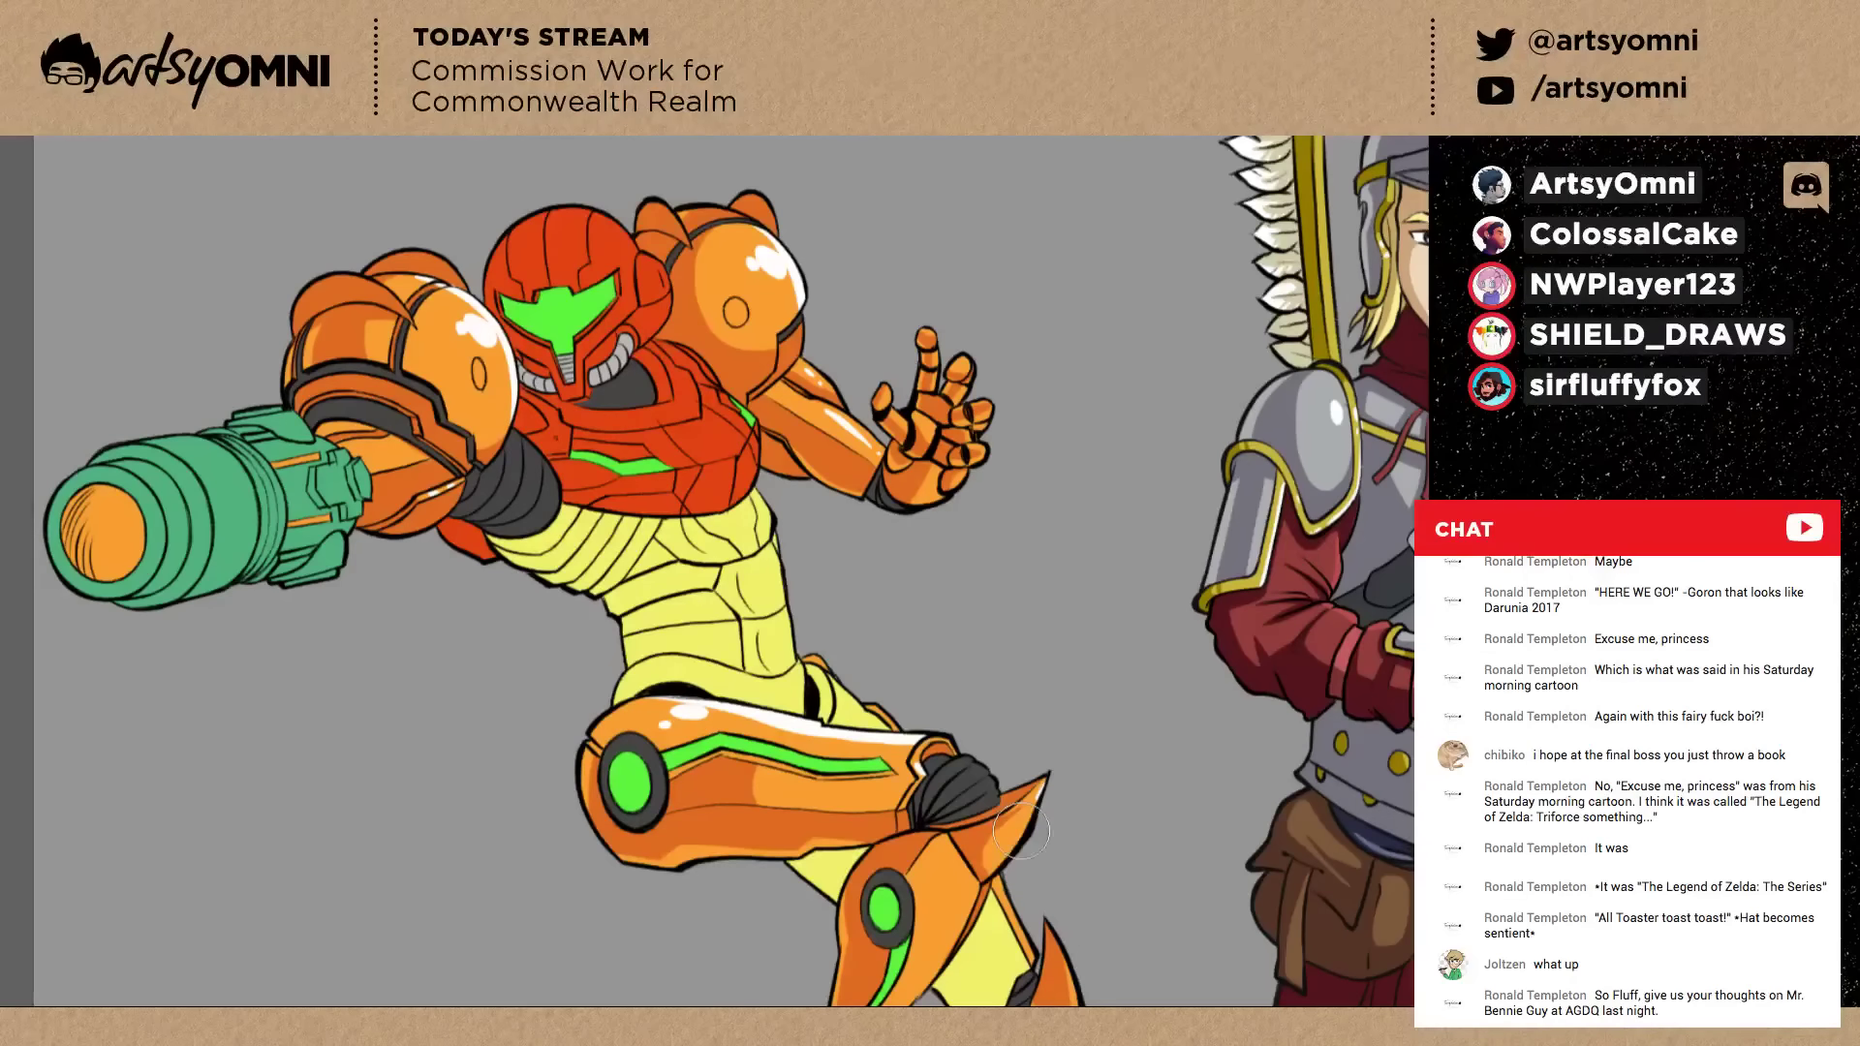
Add white rim highlights to Samus's knee spikes, shin armor and orange boots.
left_click_drag(1021, 830, 877, 510)
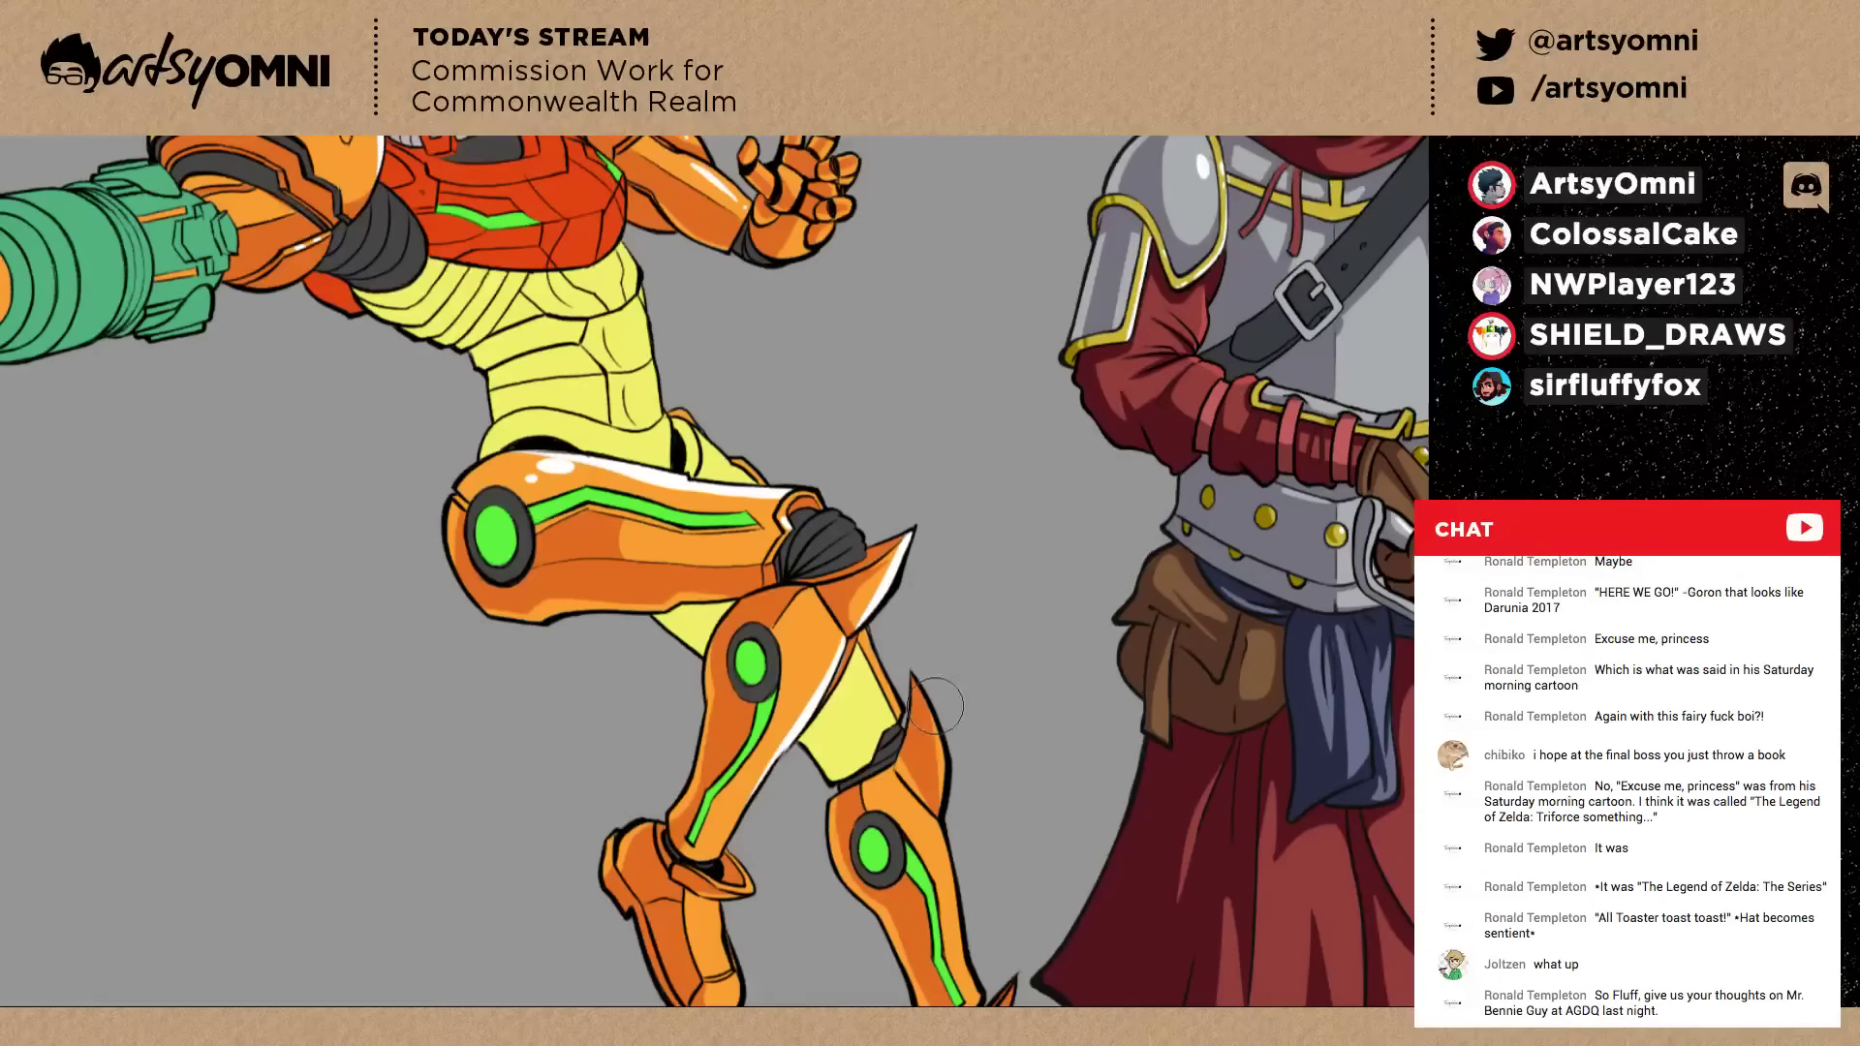
left_click_drag(935, 706, 947, 779)
left_click_drag(946, 834, 793, 628)
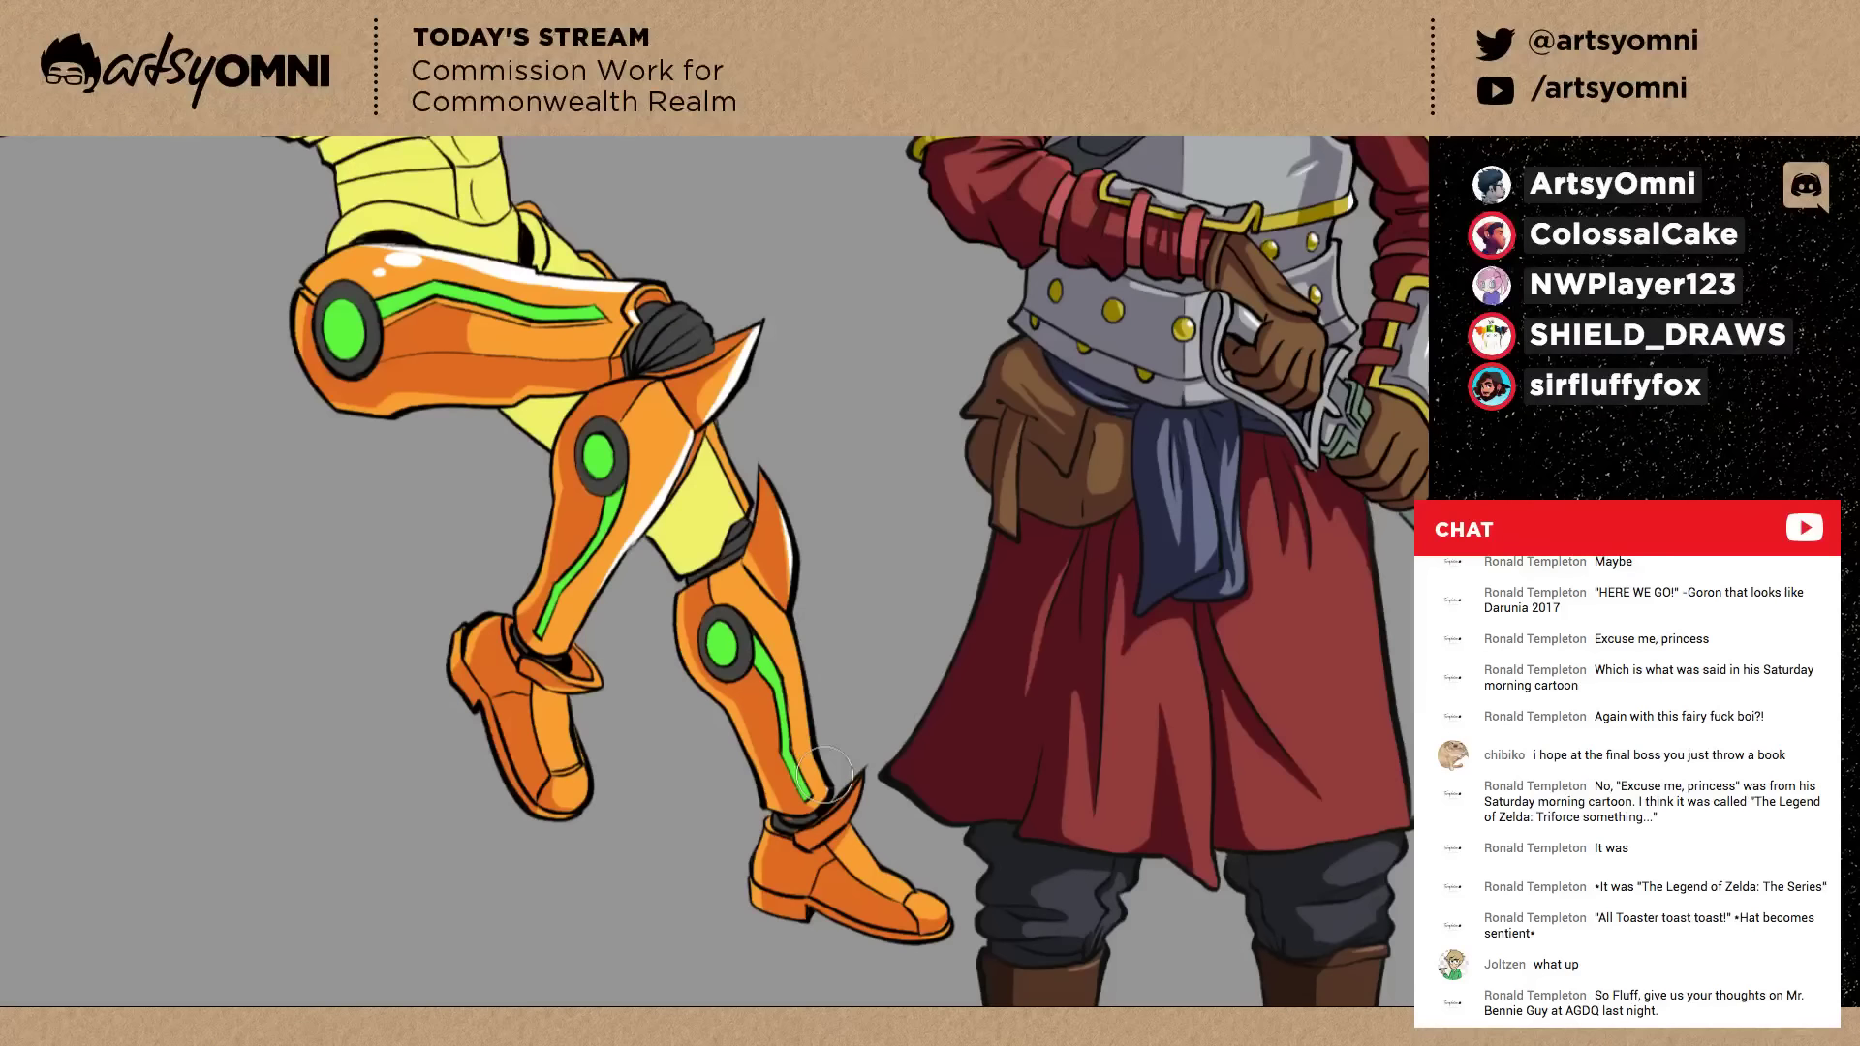
mouse_move(796, 641)
left_mouse_down()
mouse_move(825, 796)
mouse_move(920, 896)
left_mouse_up()
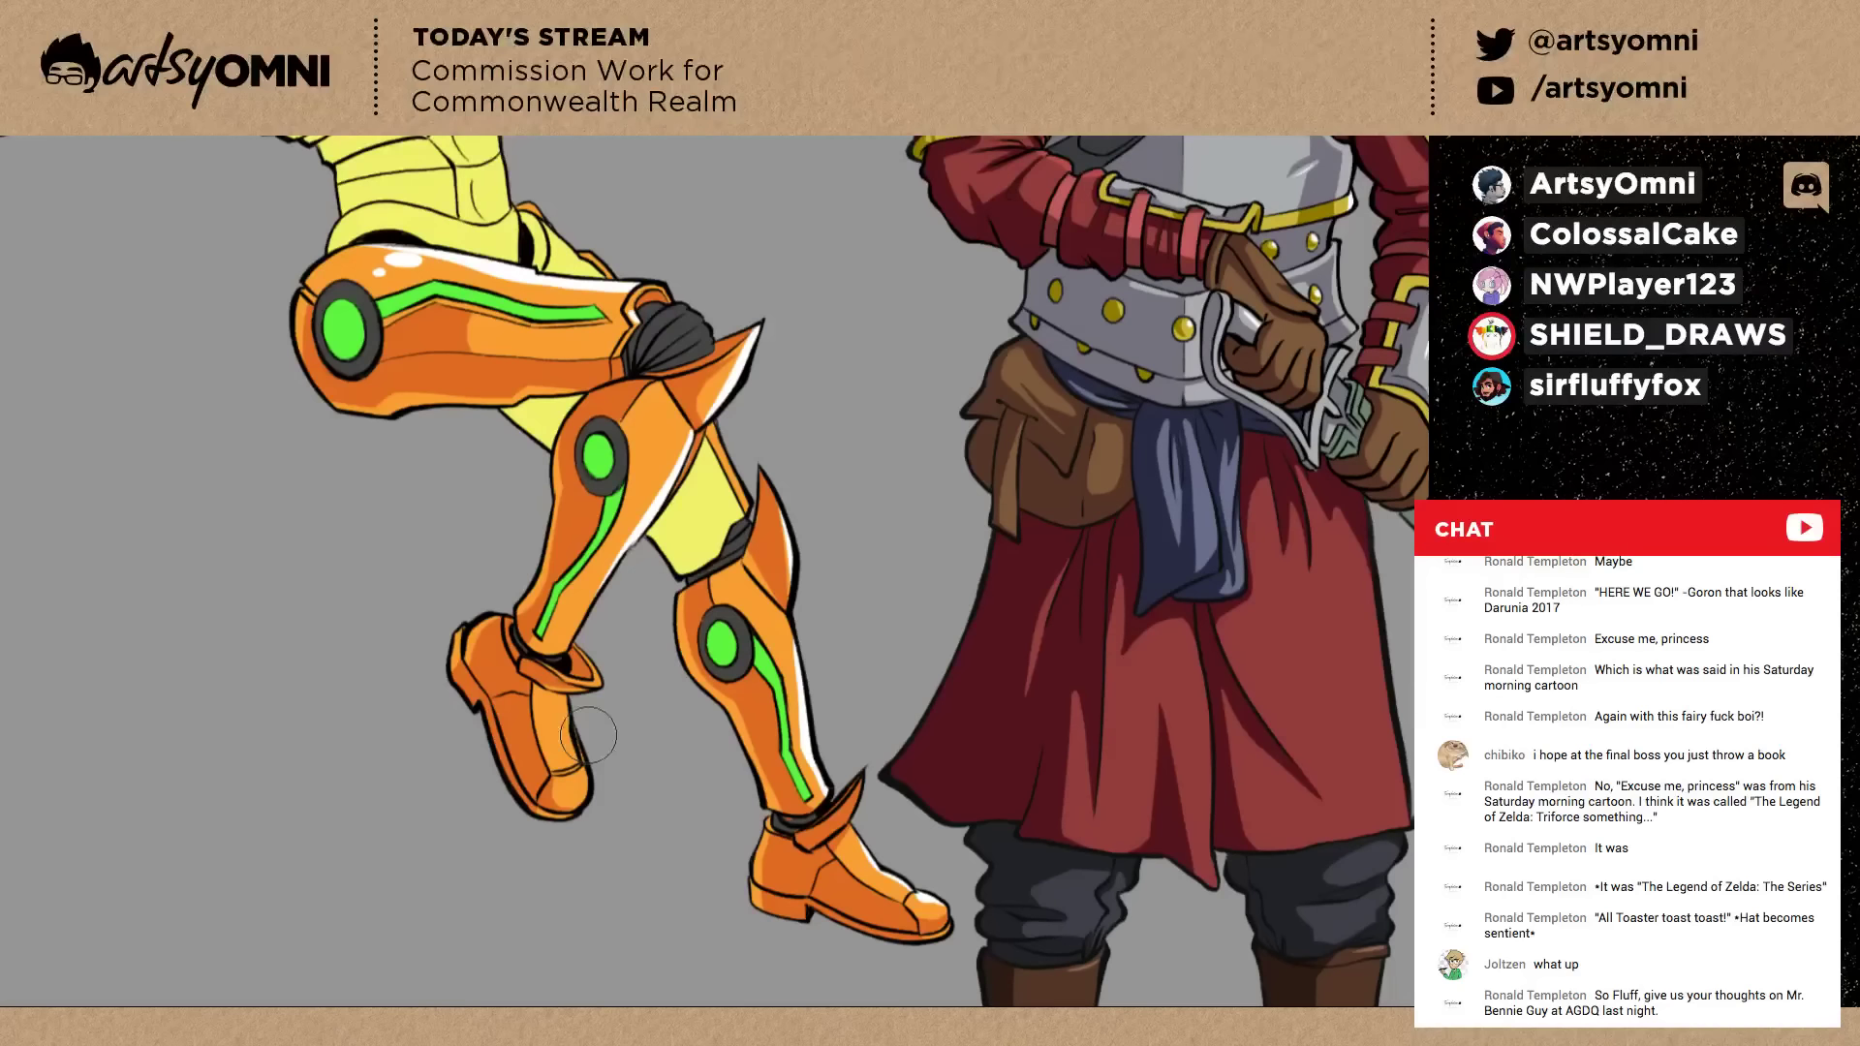
left_click_drag(570, 702, 581, 743)
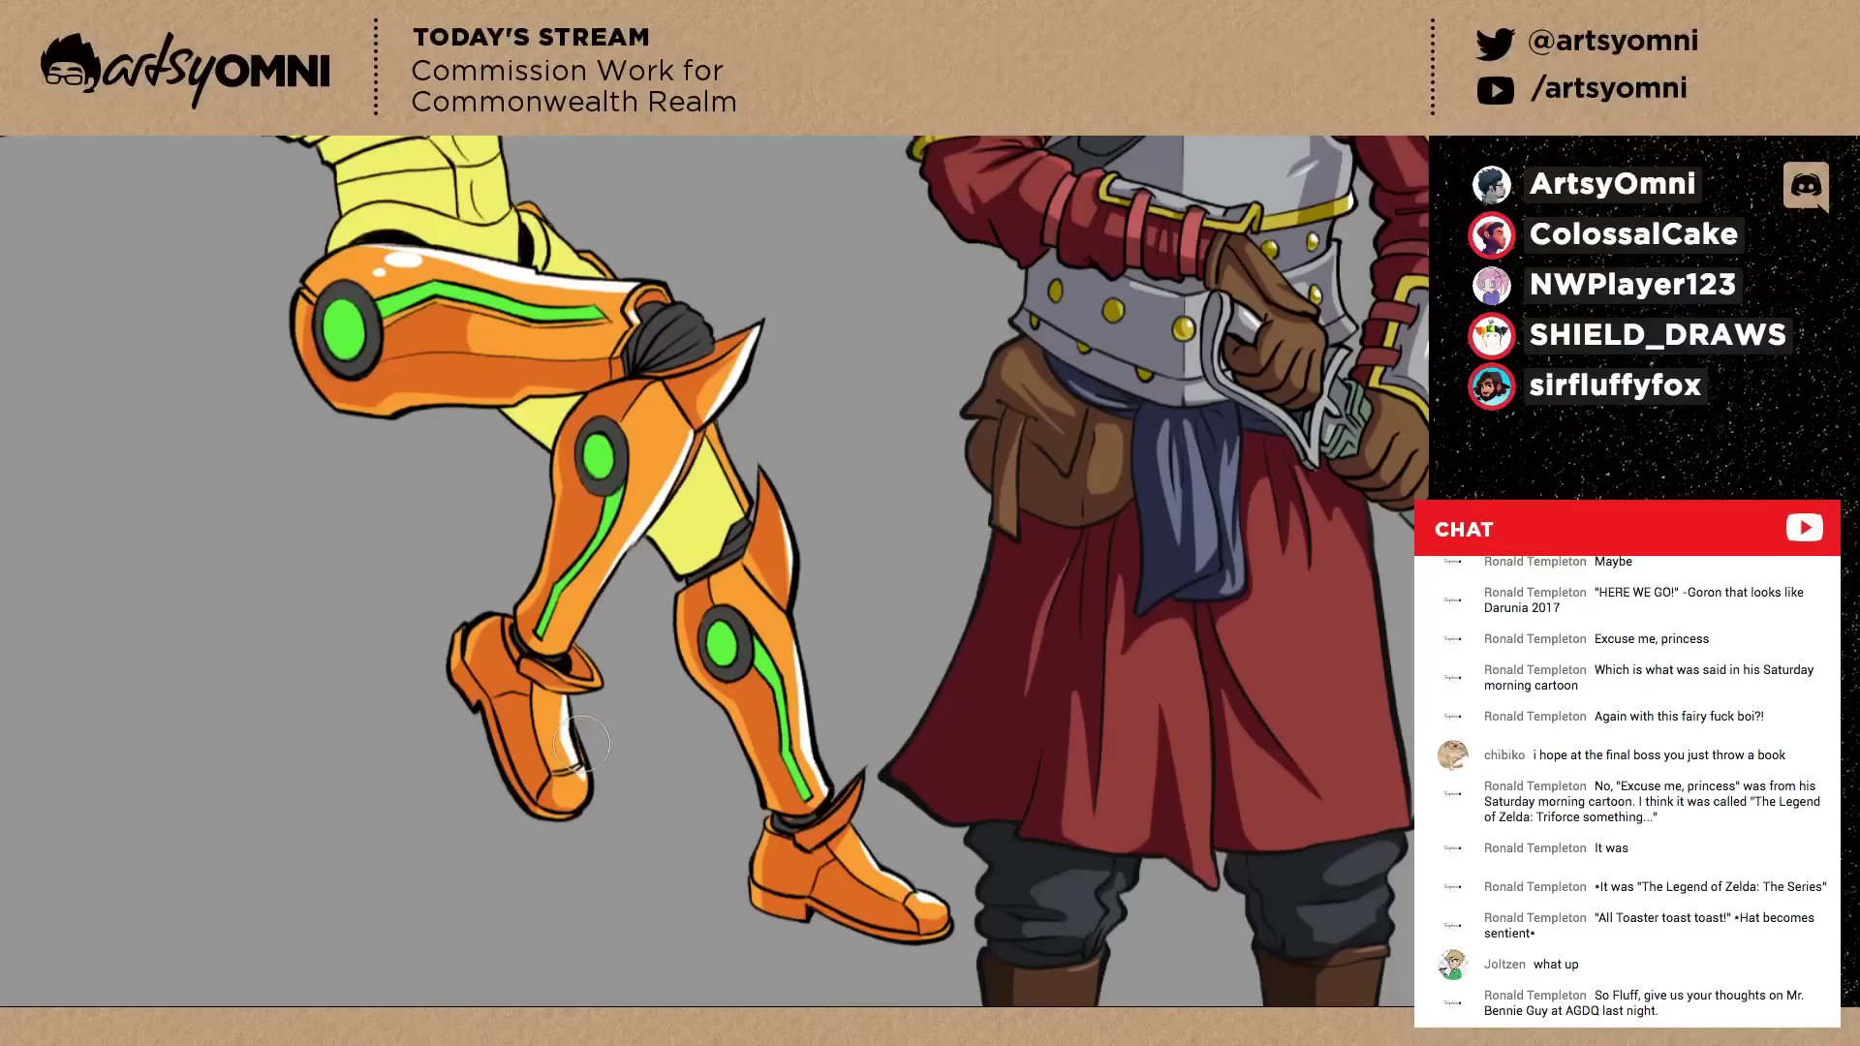
key("ctrl+z")
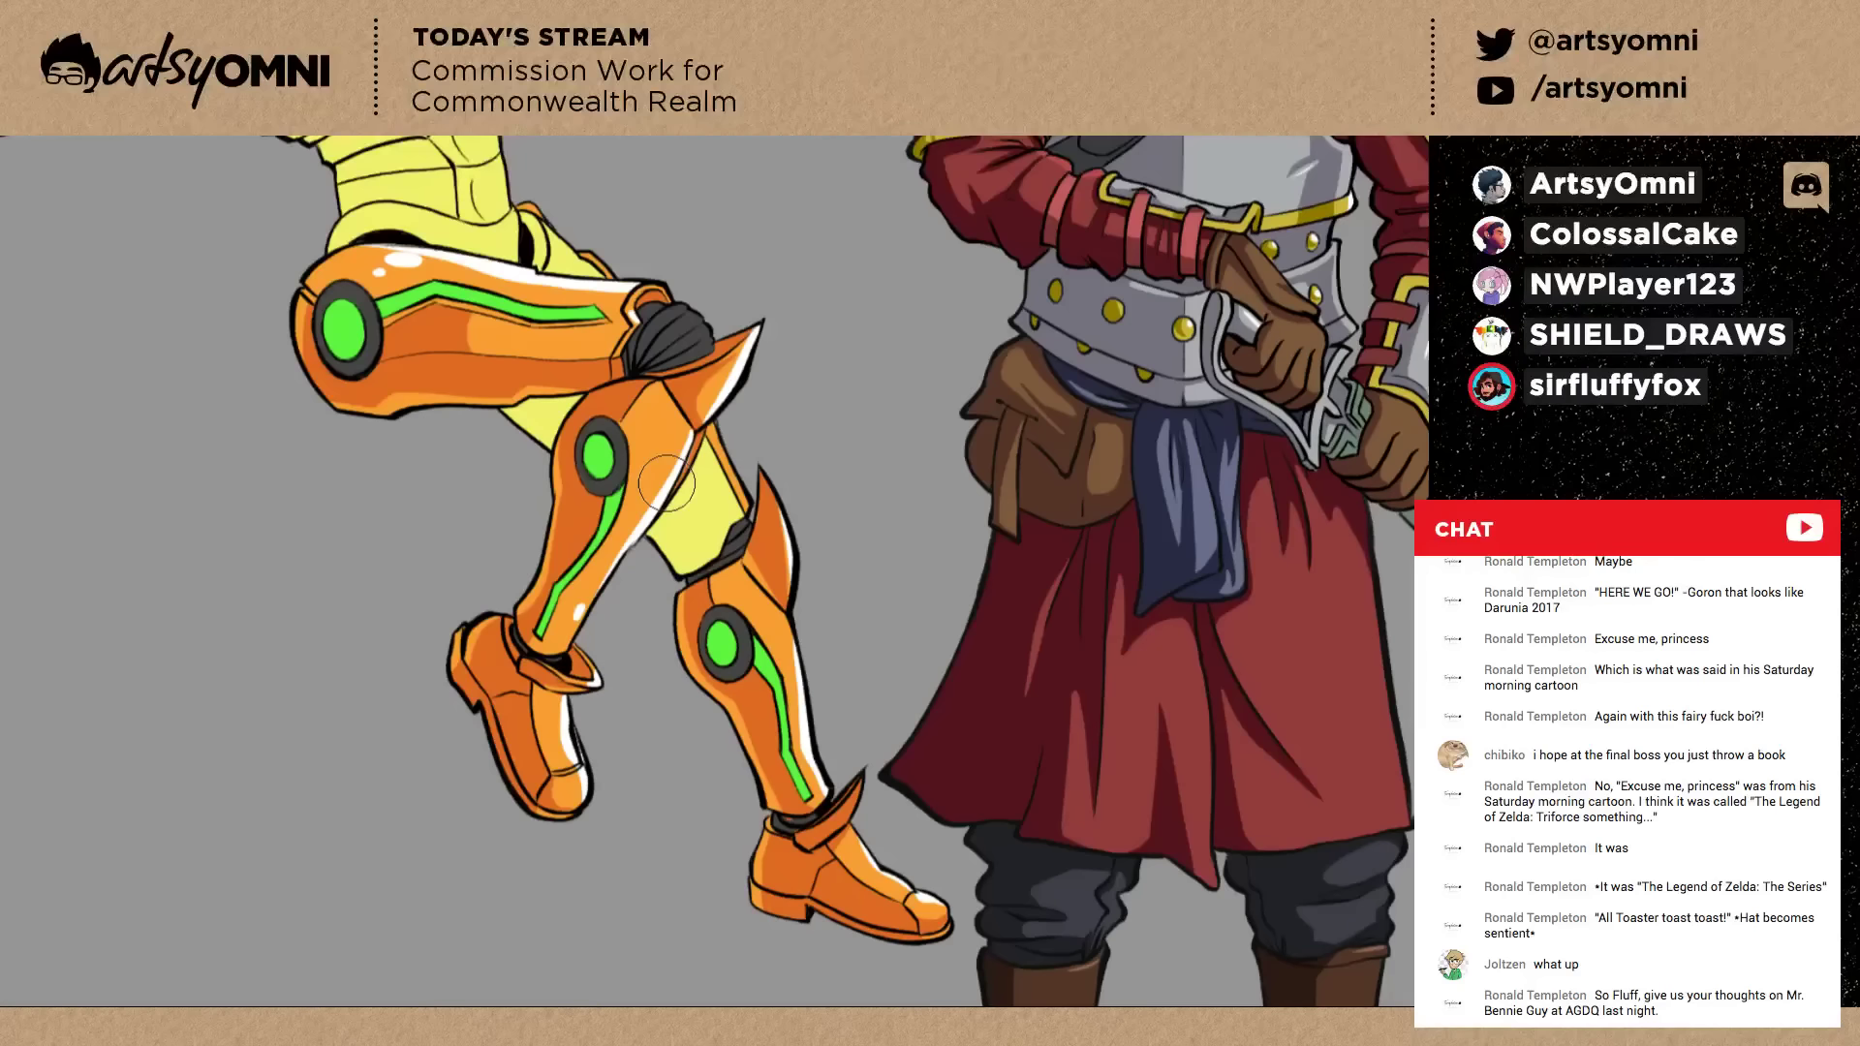
Dab white spot highlights on Samus's shin armor just below the knees.
mouse_move(667, 482)
left_mouse_down()
mouse_move(692, 432)
mouse_move(643, 499)
left_mouse_up()
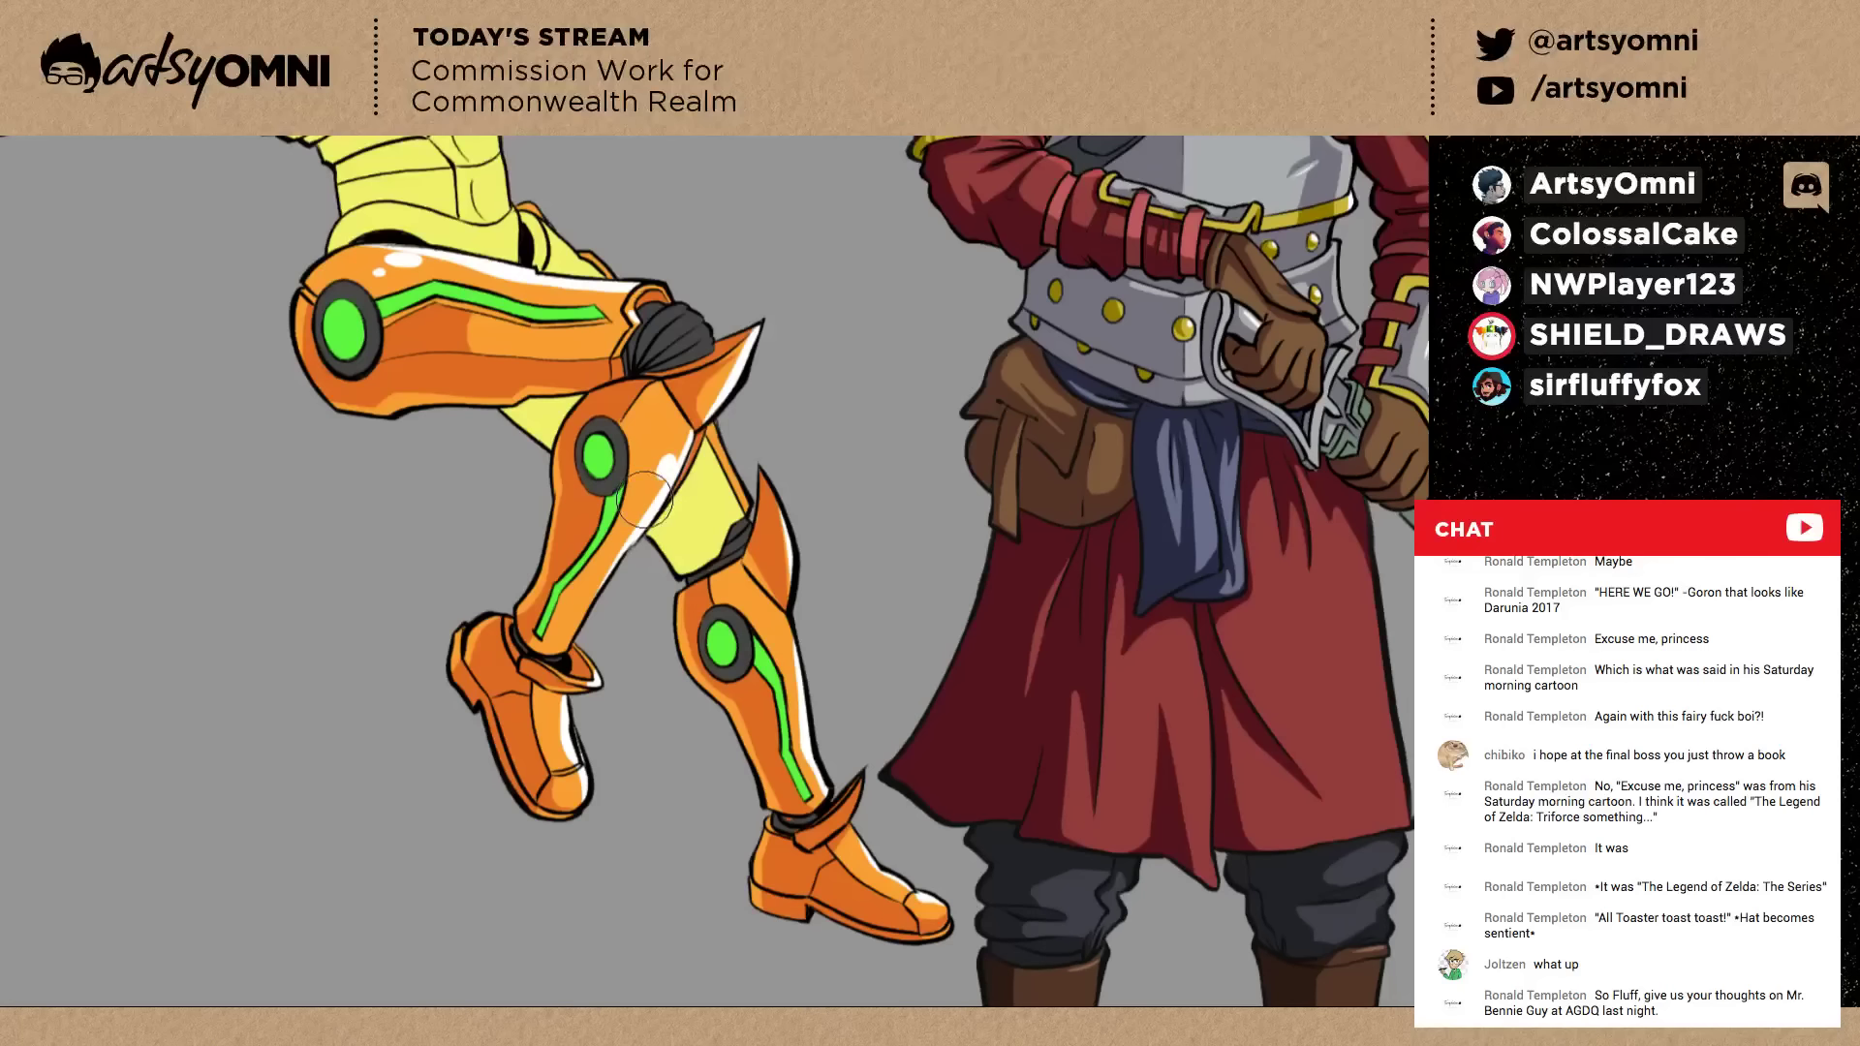
key("ctrl+z")
left_click_drag(809, 445, 848, 600)
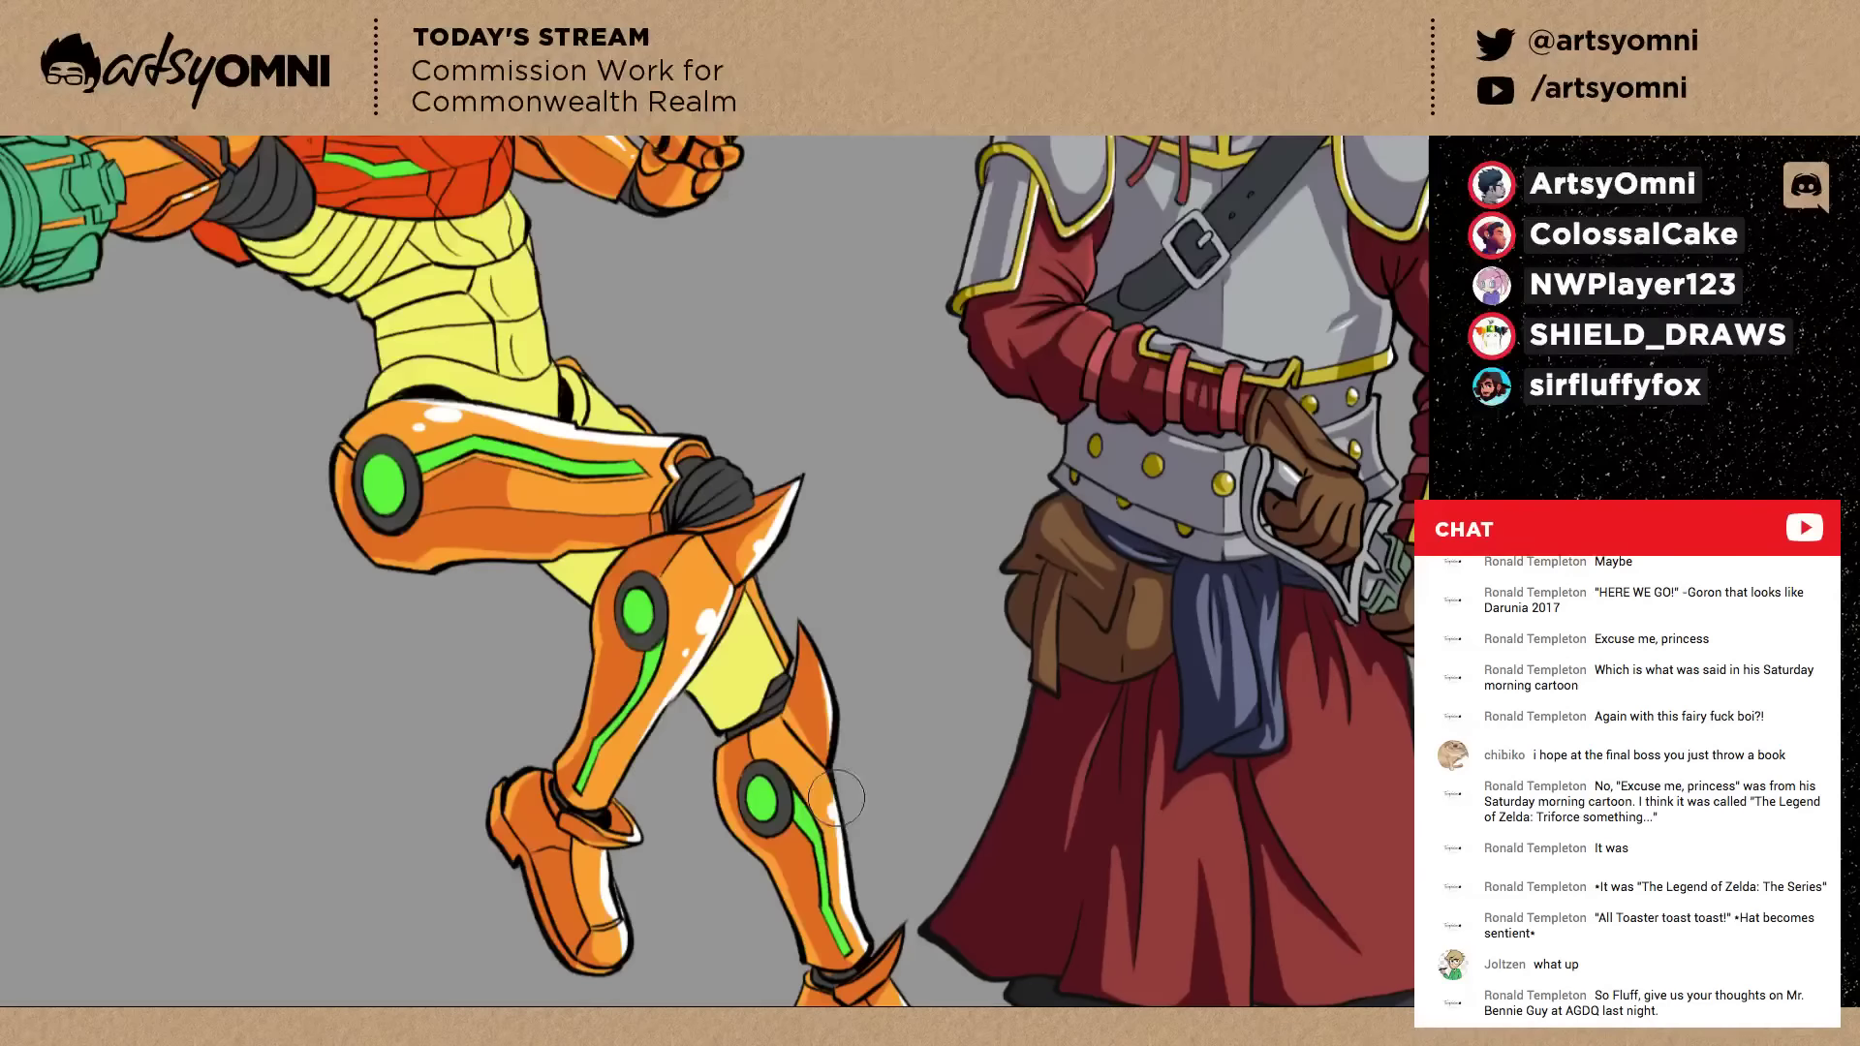
left_click_drag(836, 798, 975, 962)
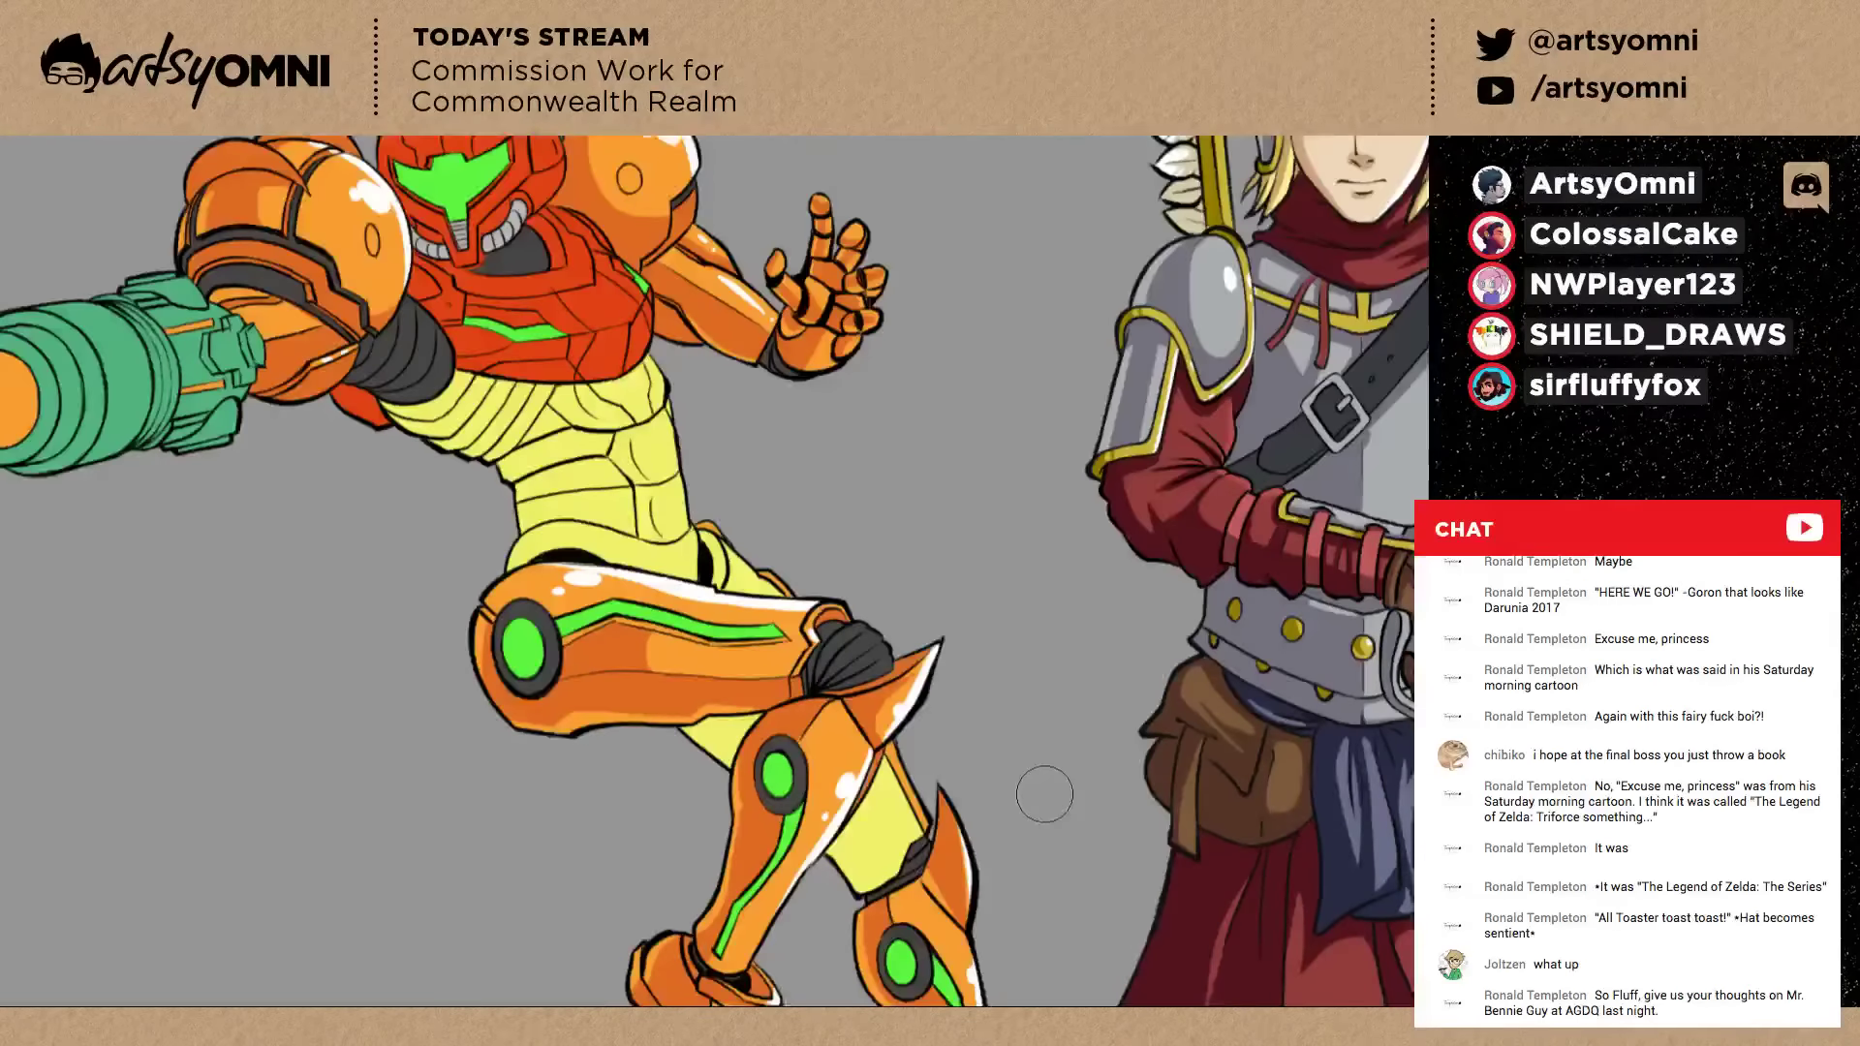
Set the foreground color to golden yellow #f4bf41 for shading Samus's yellow undersuit.
left_click_drag(820, 291, 918, 454)
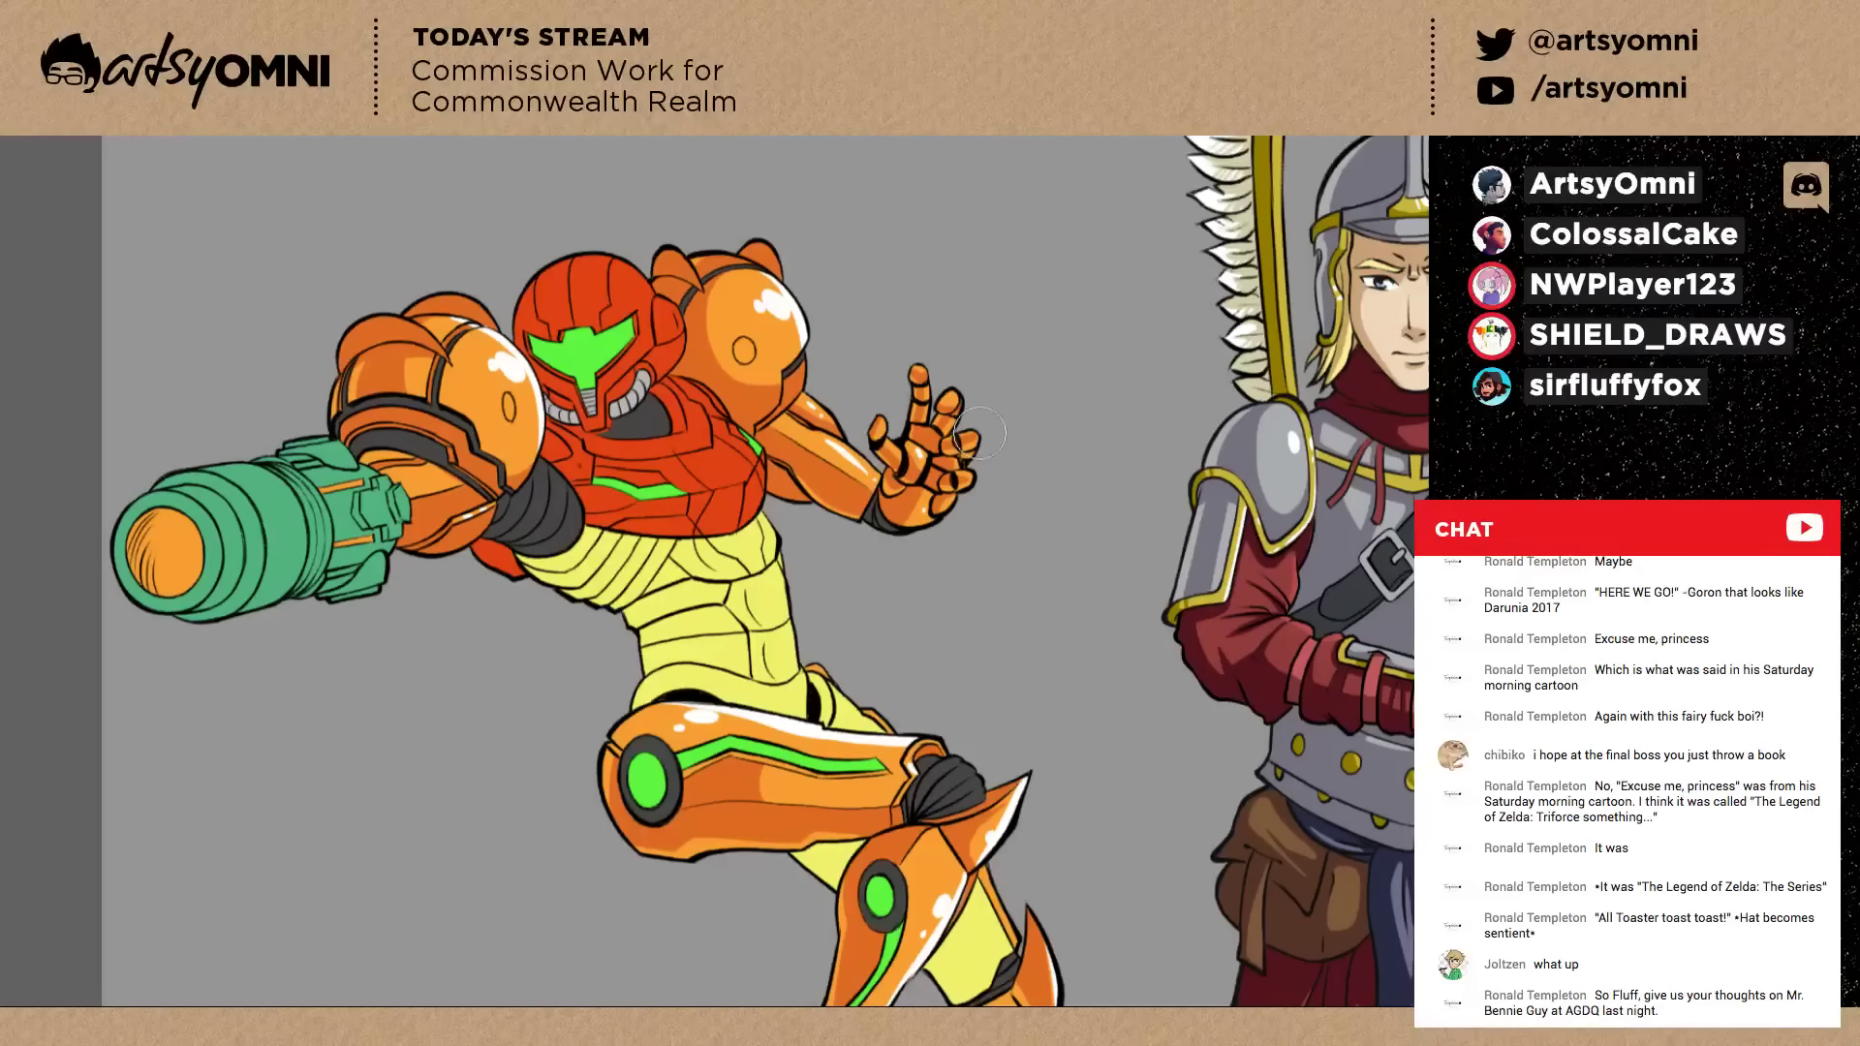
left_click_drag(979, 433, 1121, 382)
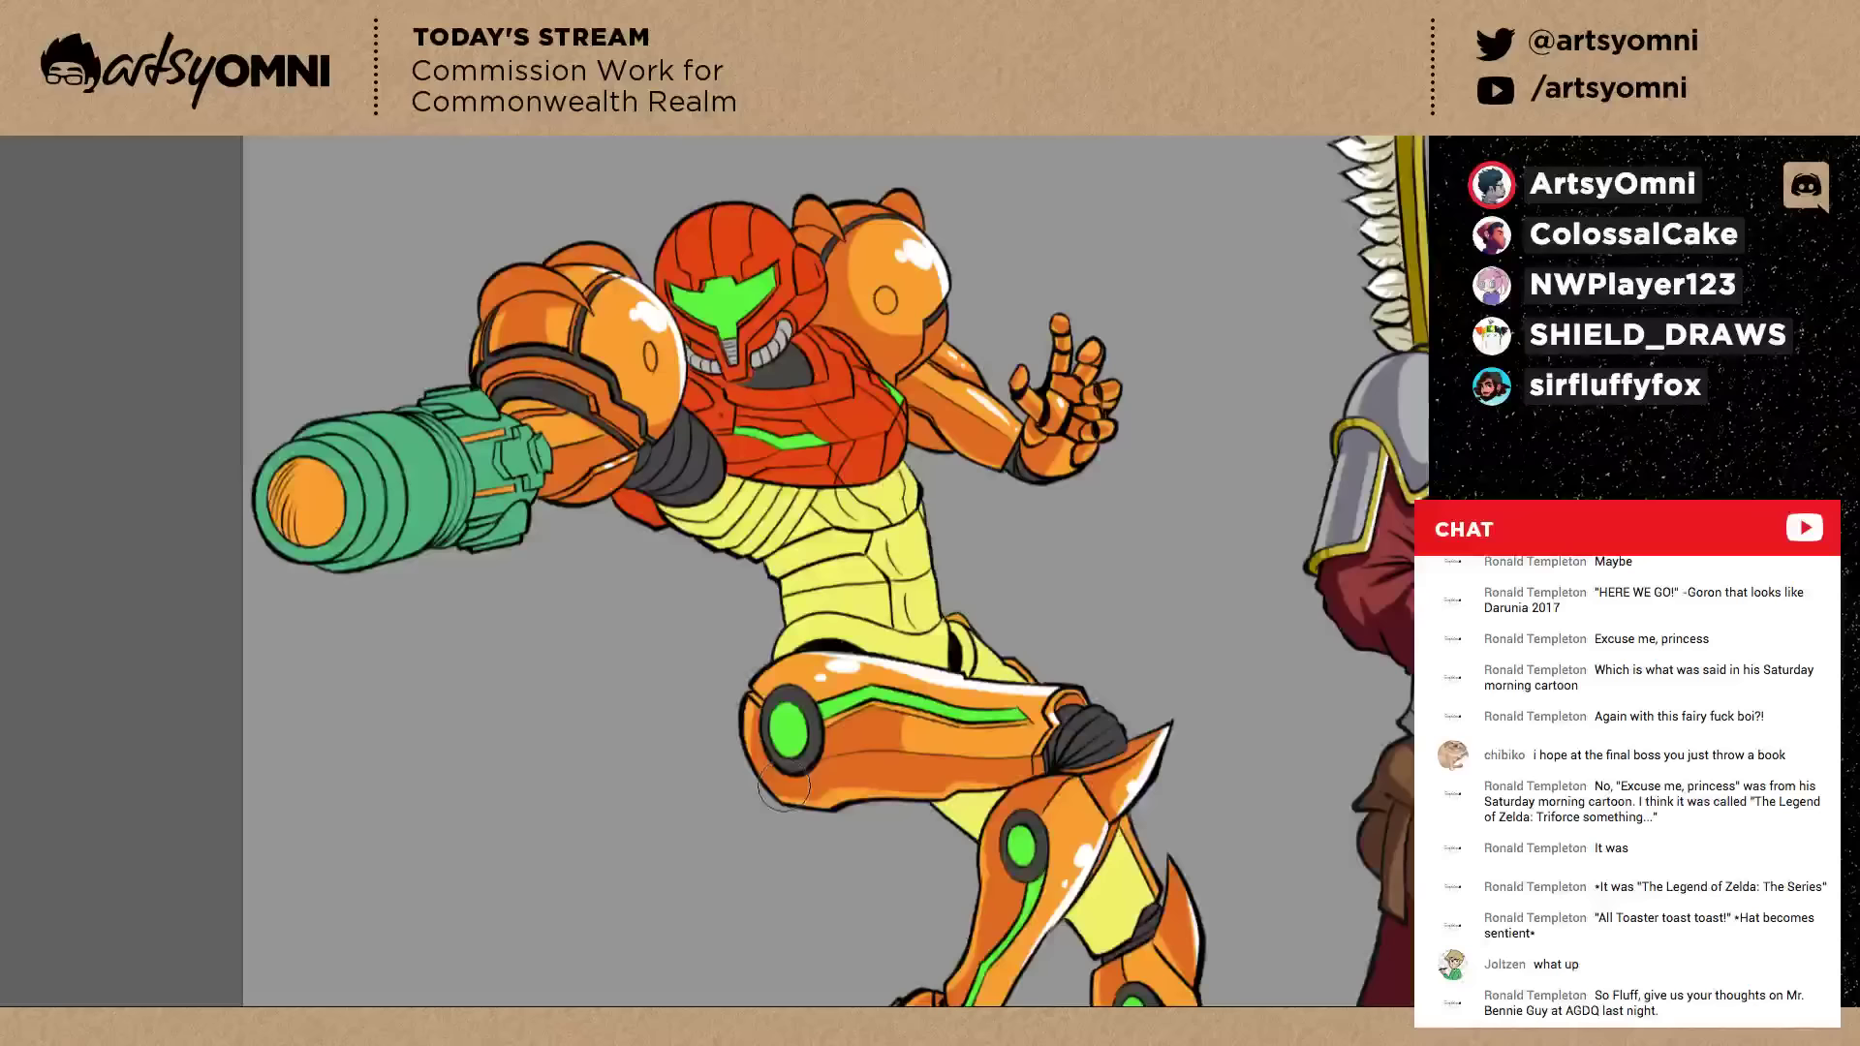
key("ctrl+minus")
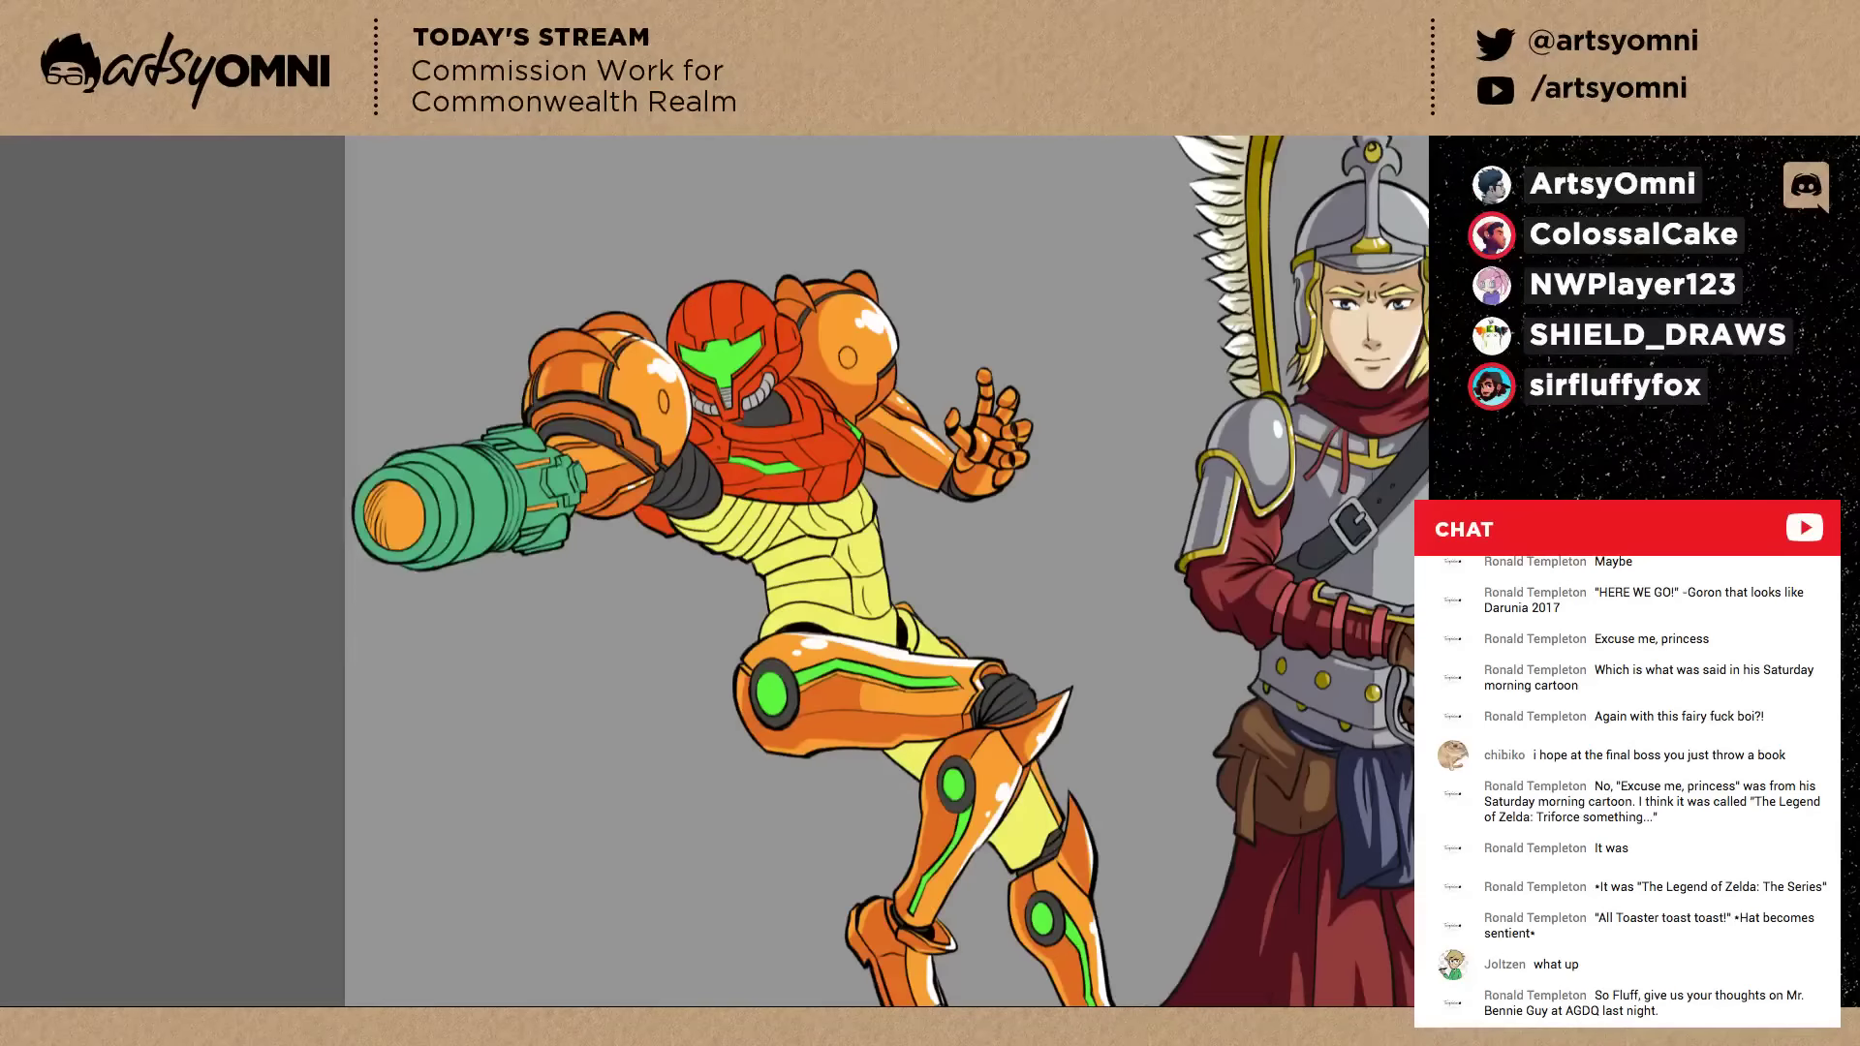
key("n")
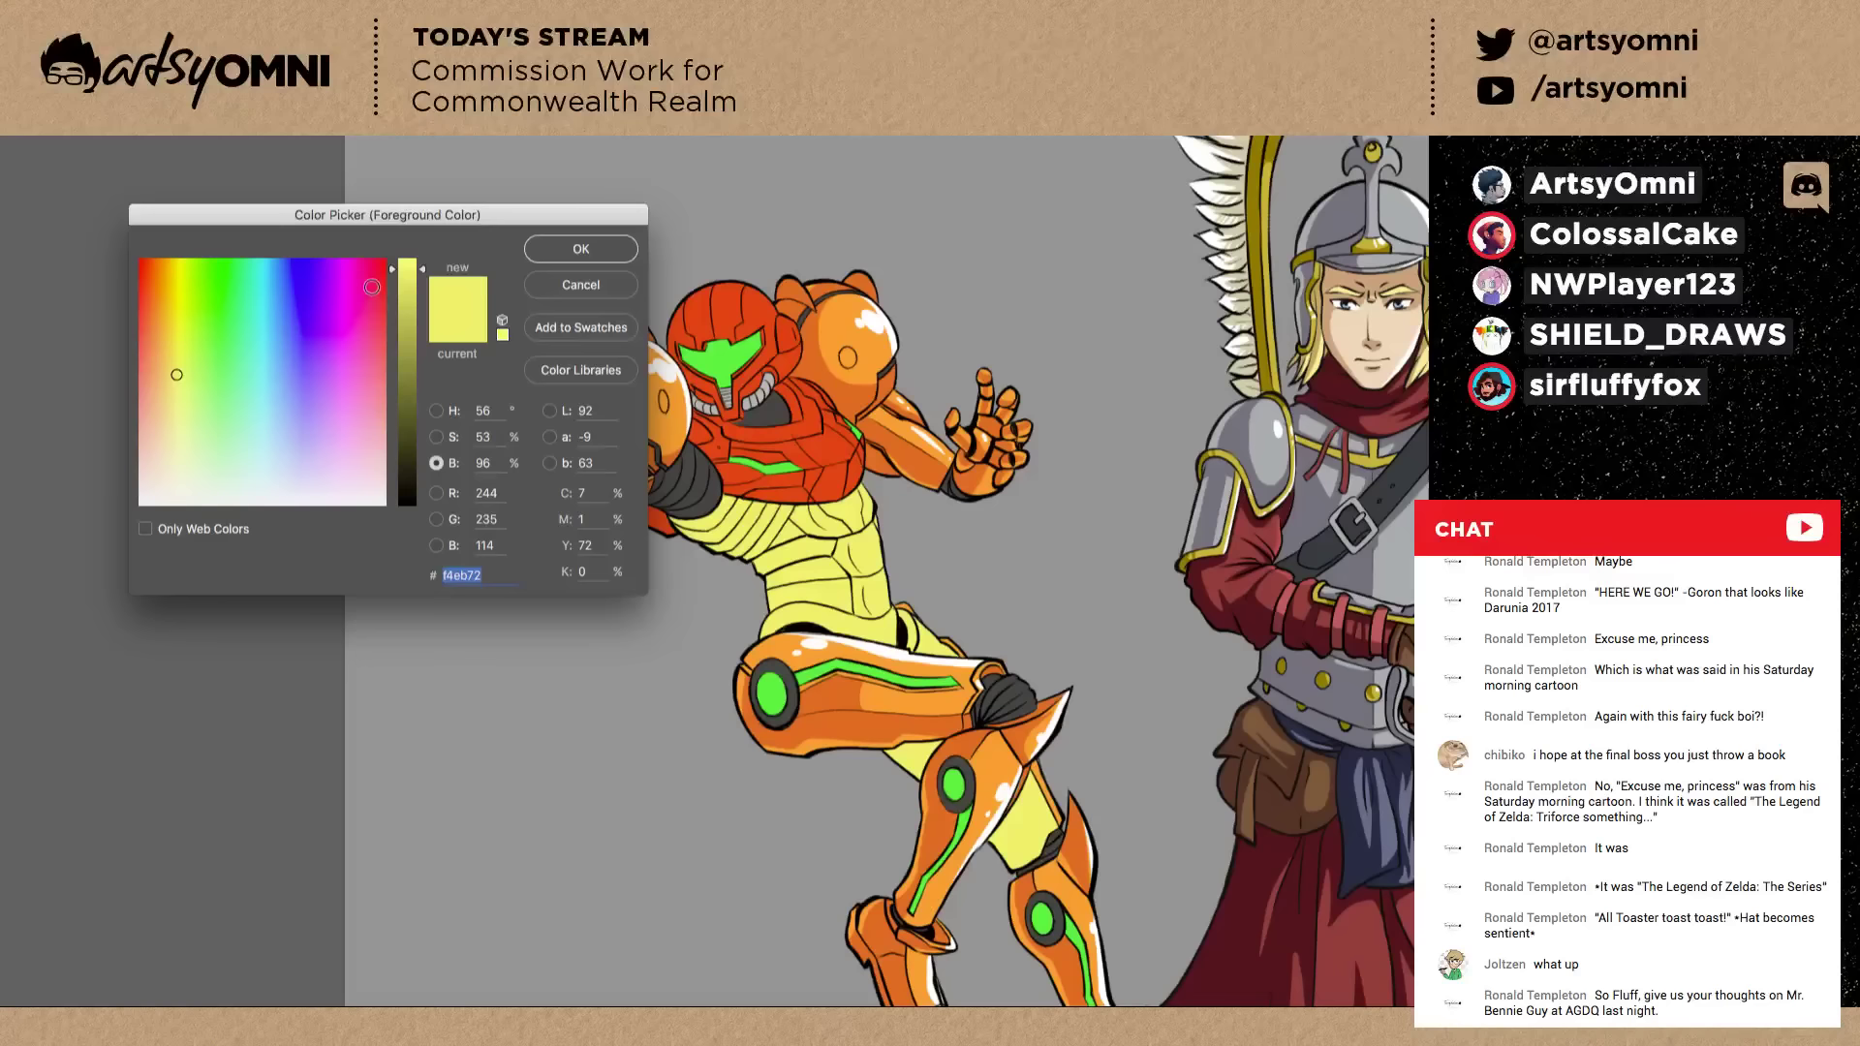
left_click(170, 337)
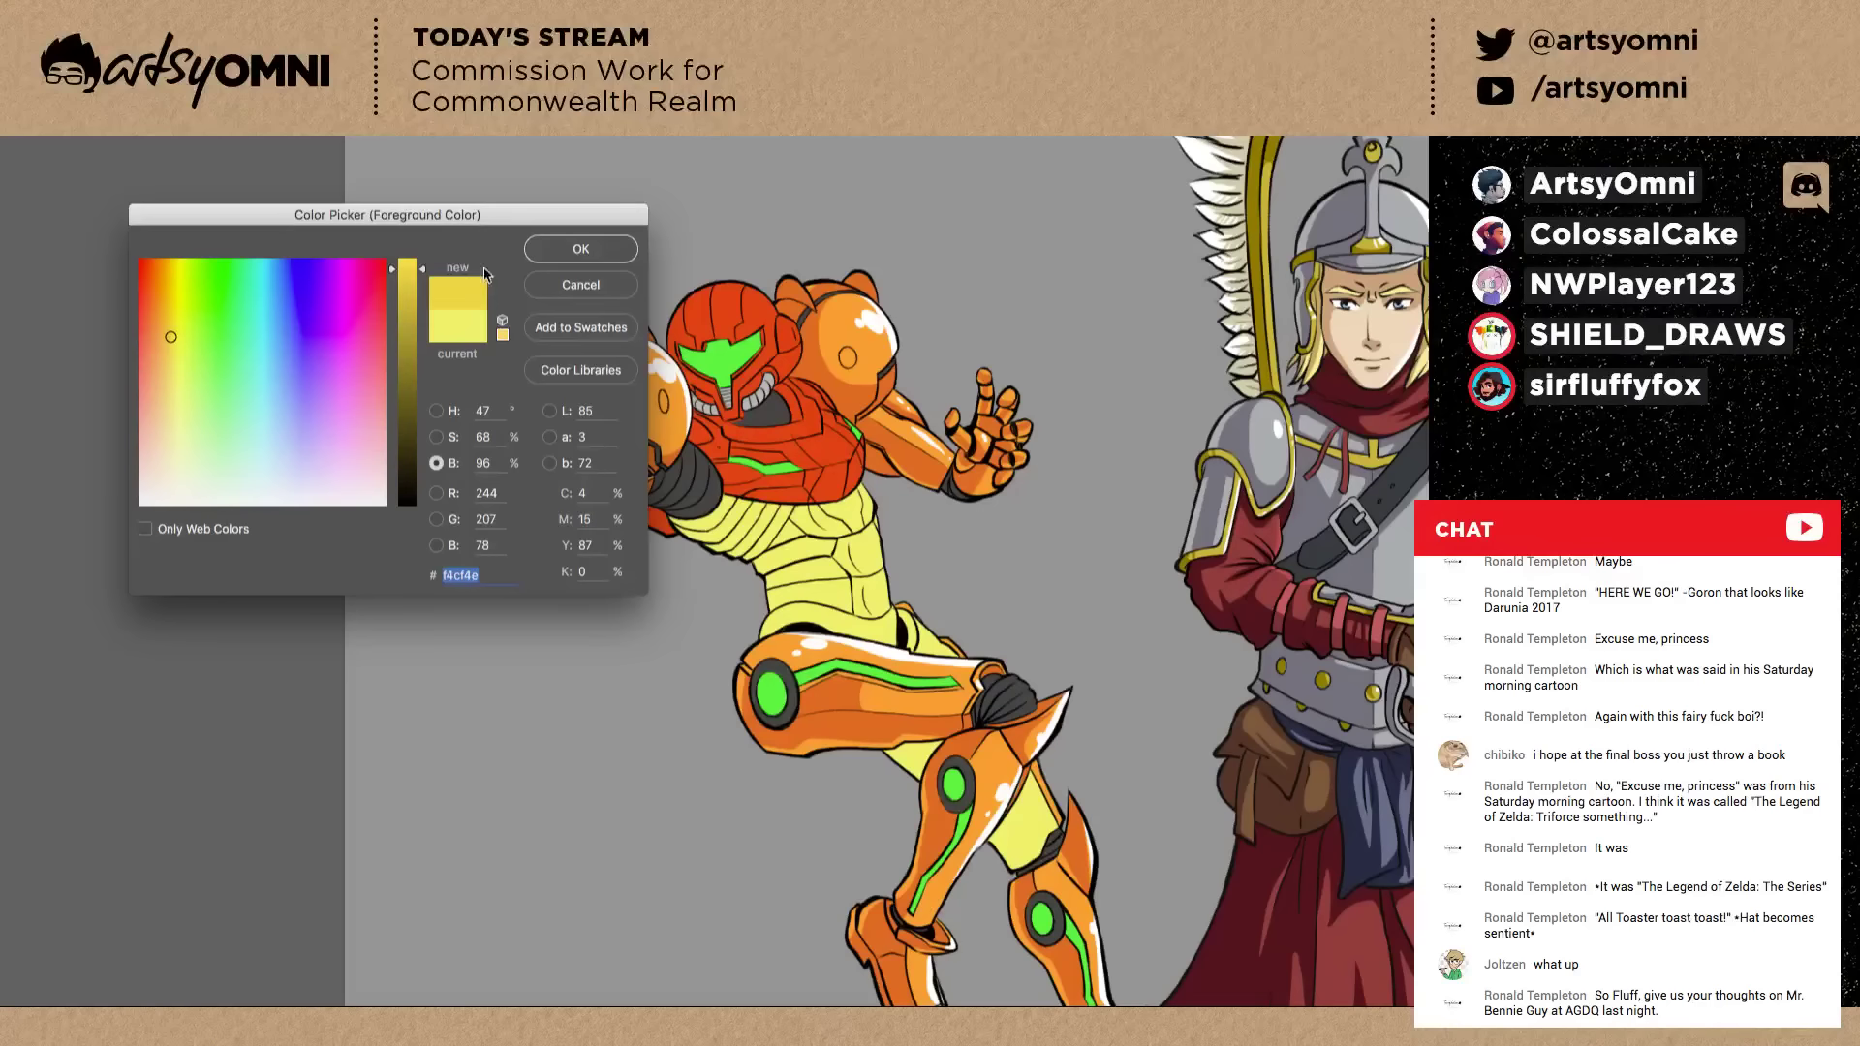
left_click(168, 325)
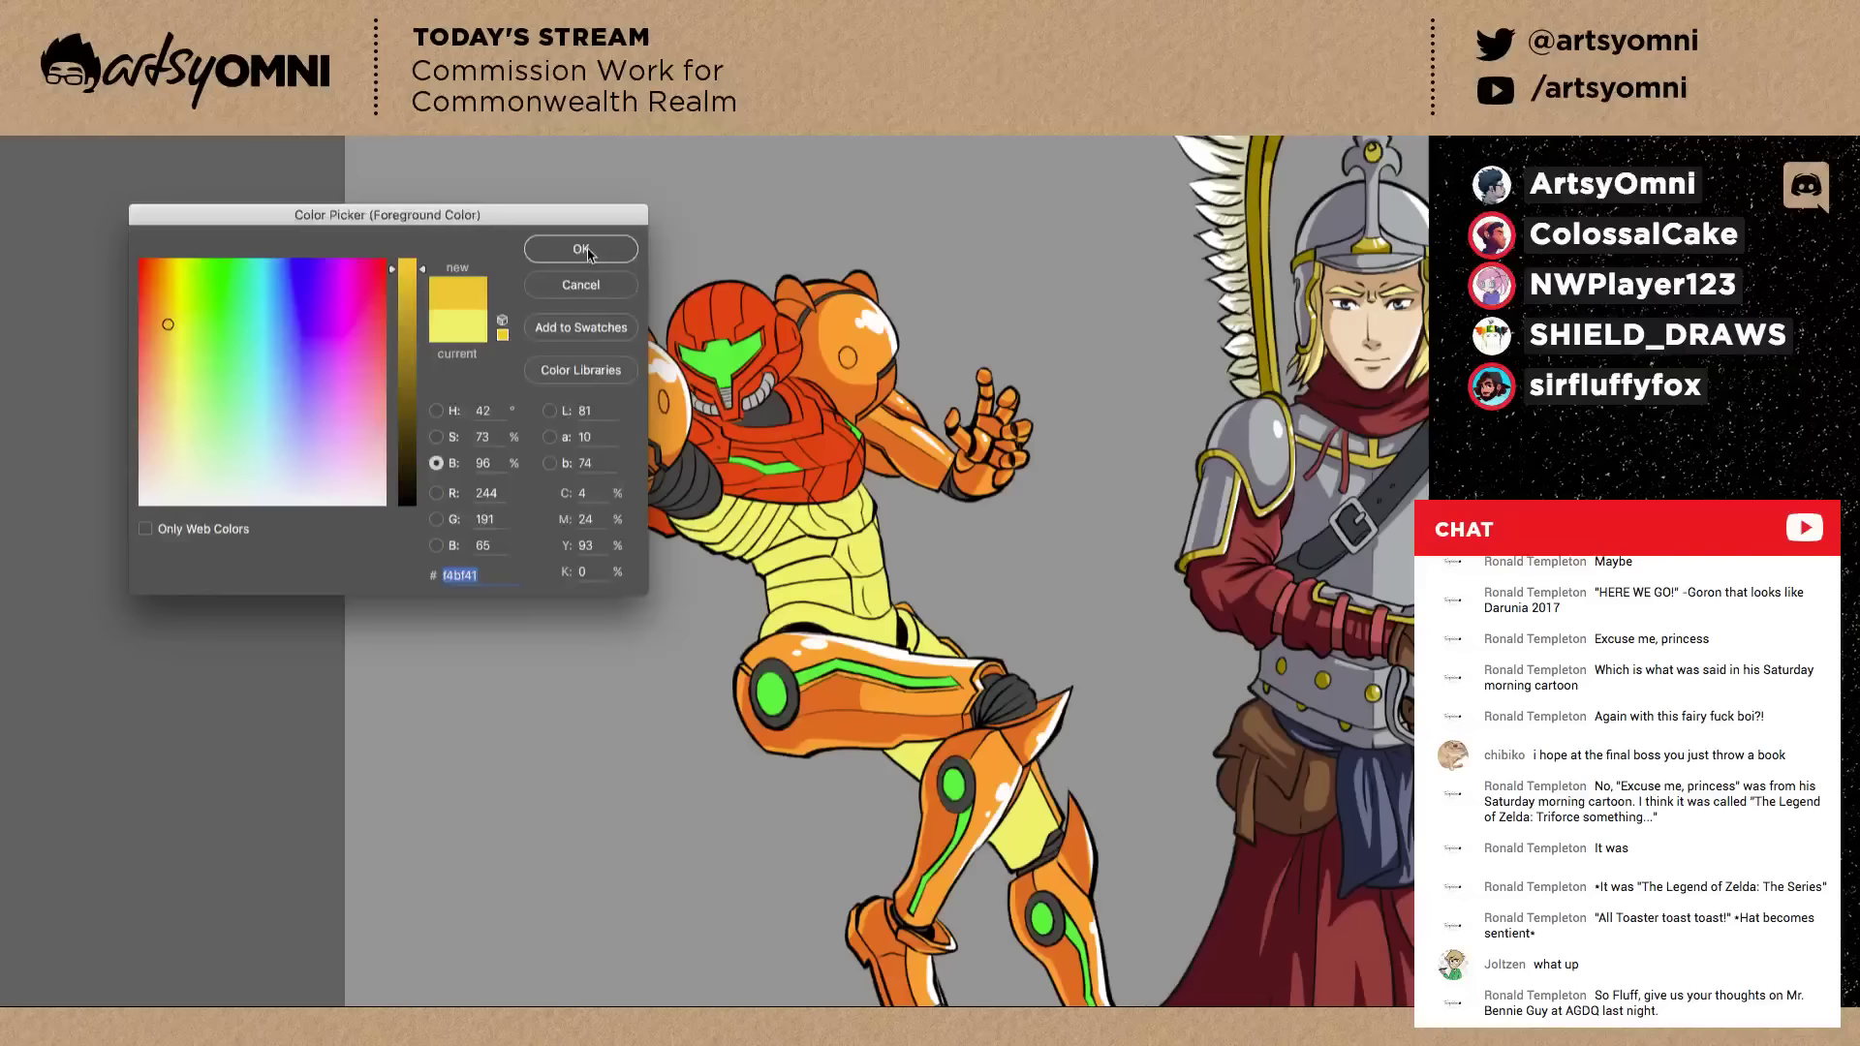
left_click(581, 250)
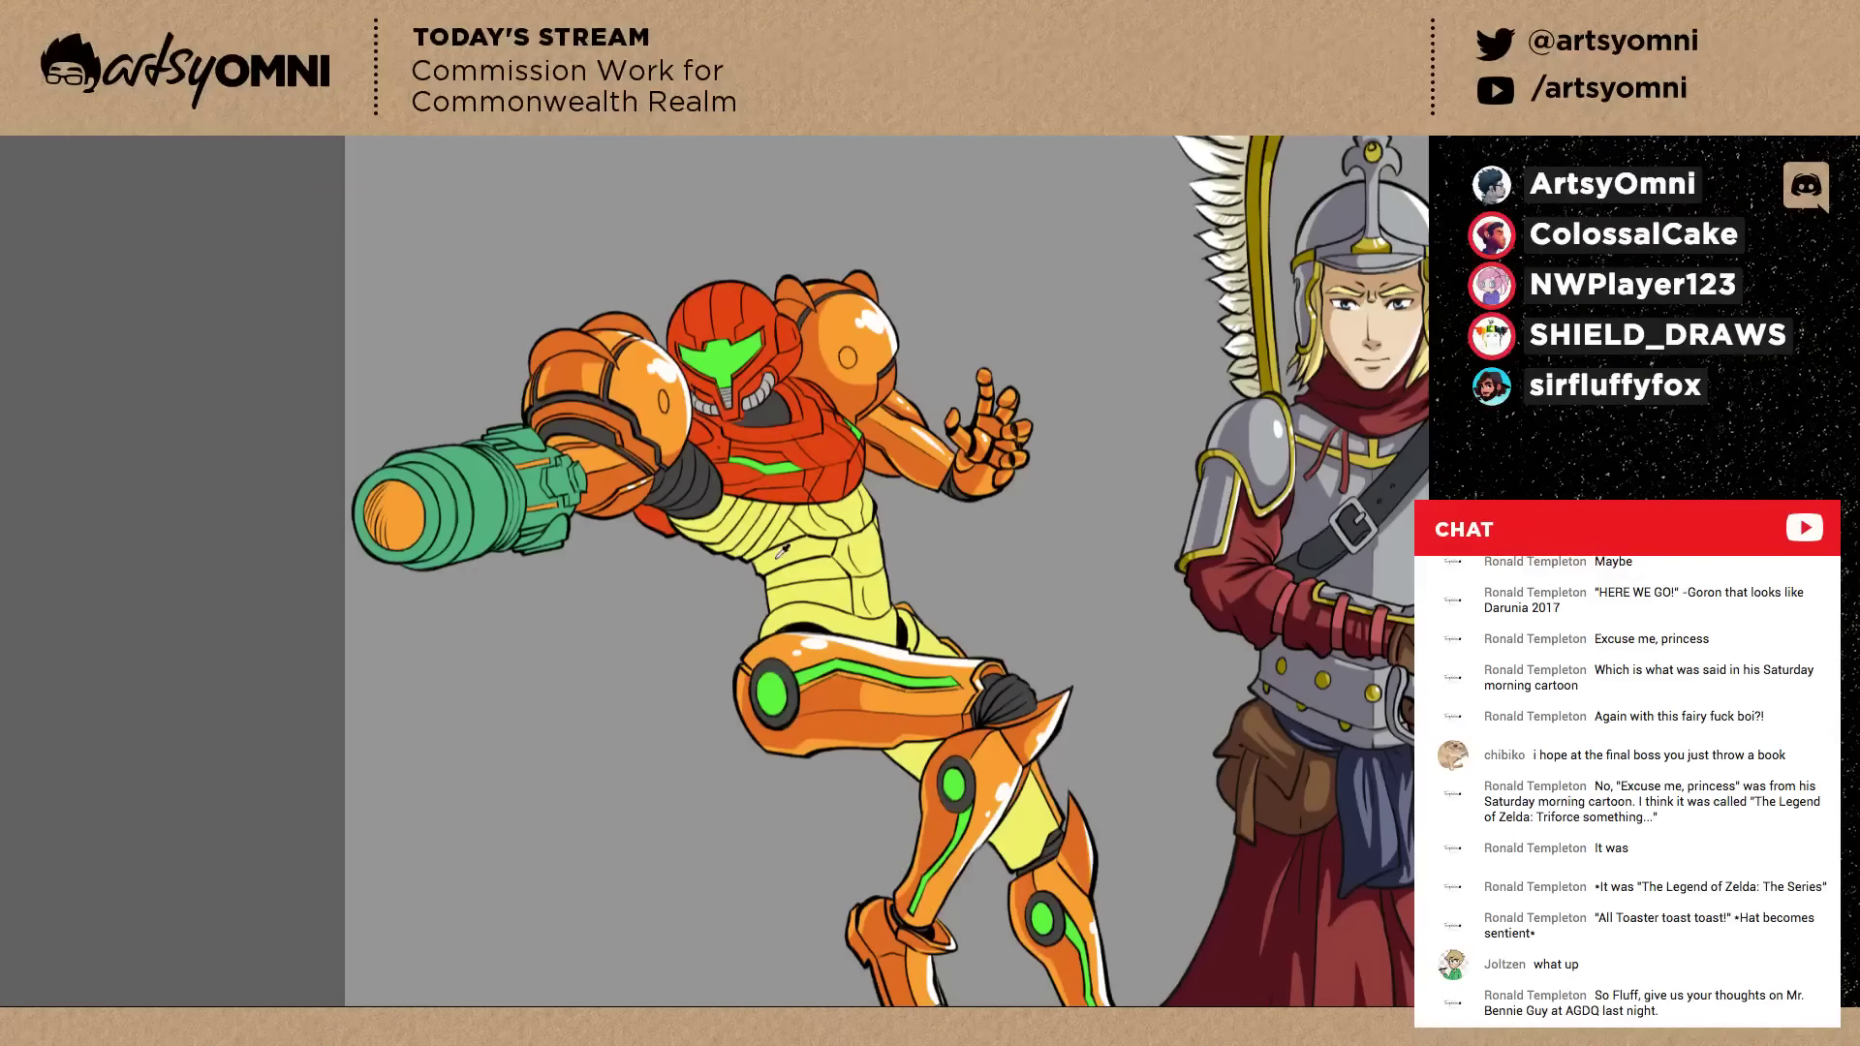
Paint golden yellow shading along the ribbed side and outer waist of Samus's undersuit with a small brush.
left_click_drag(782, 549, 737, 543)
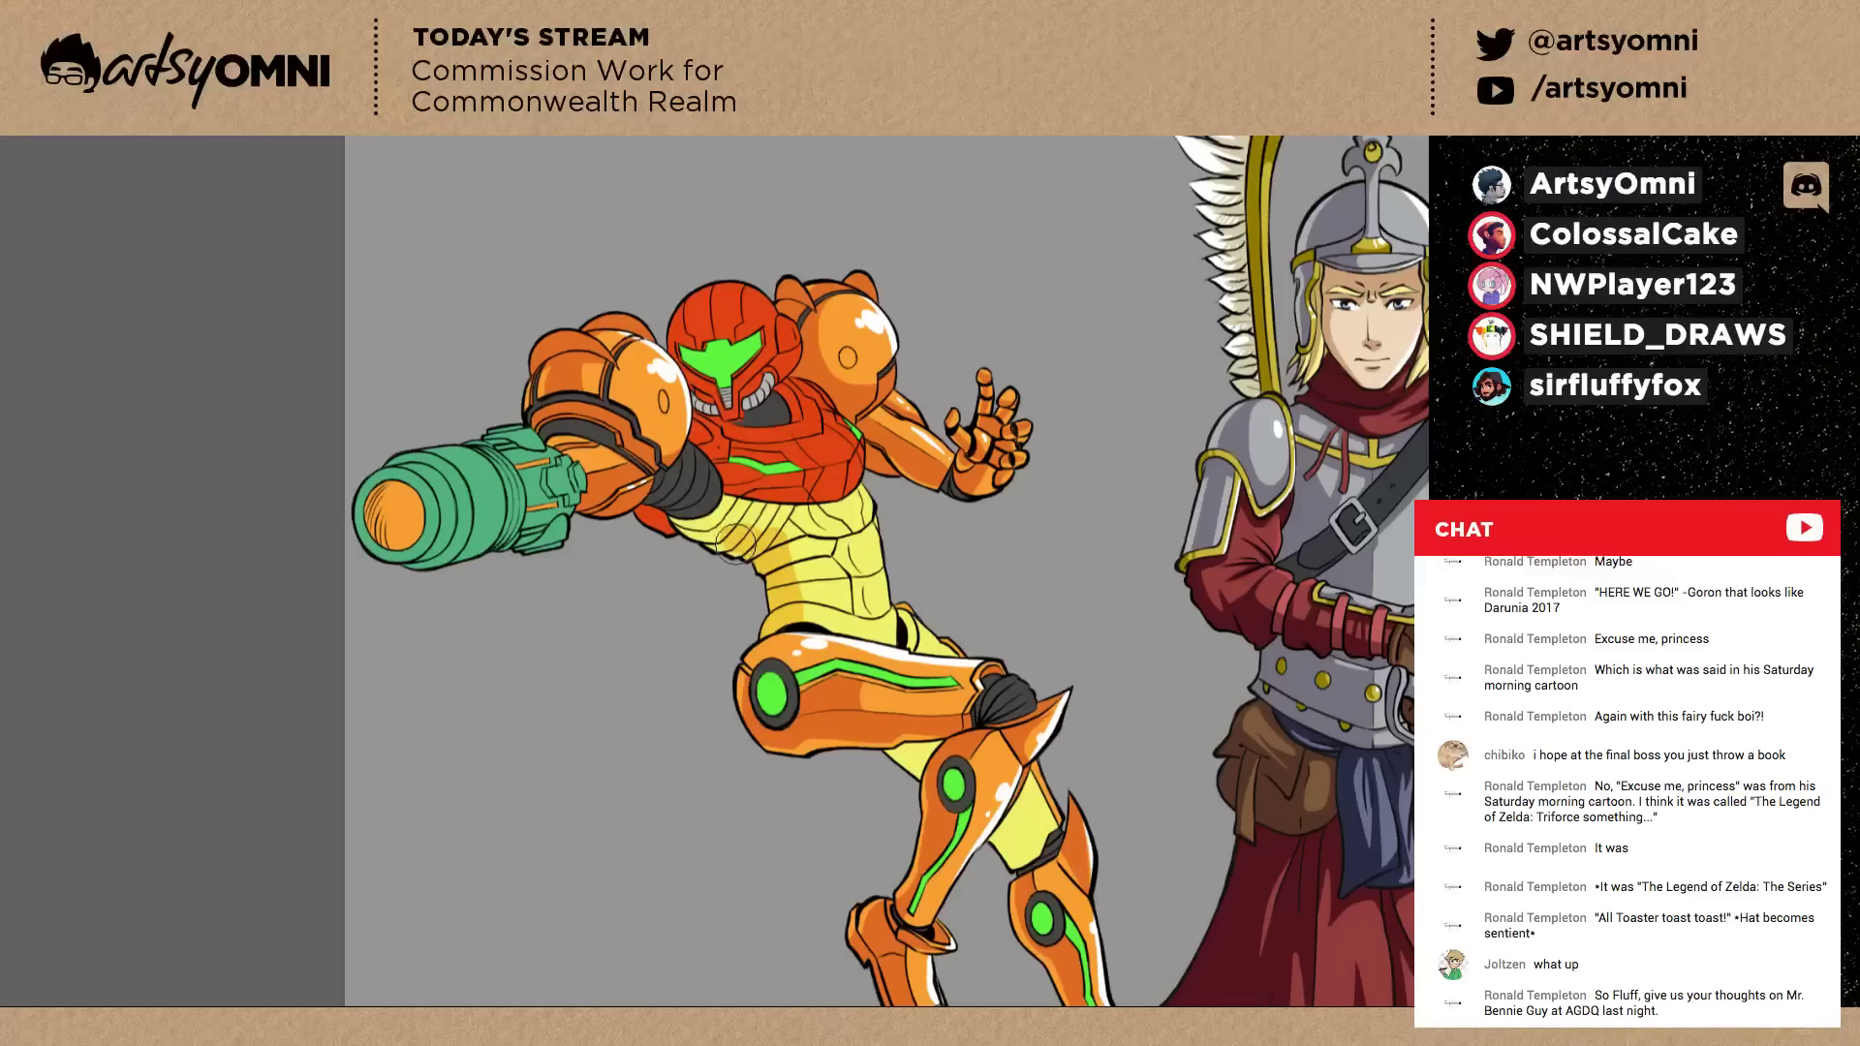
key("ctrl+z")
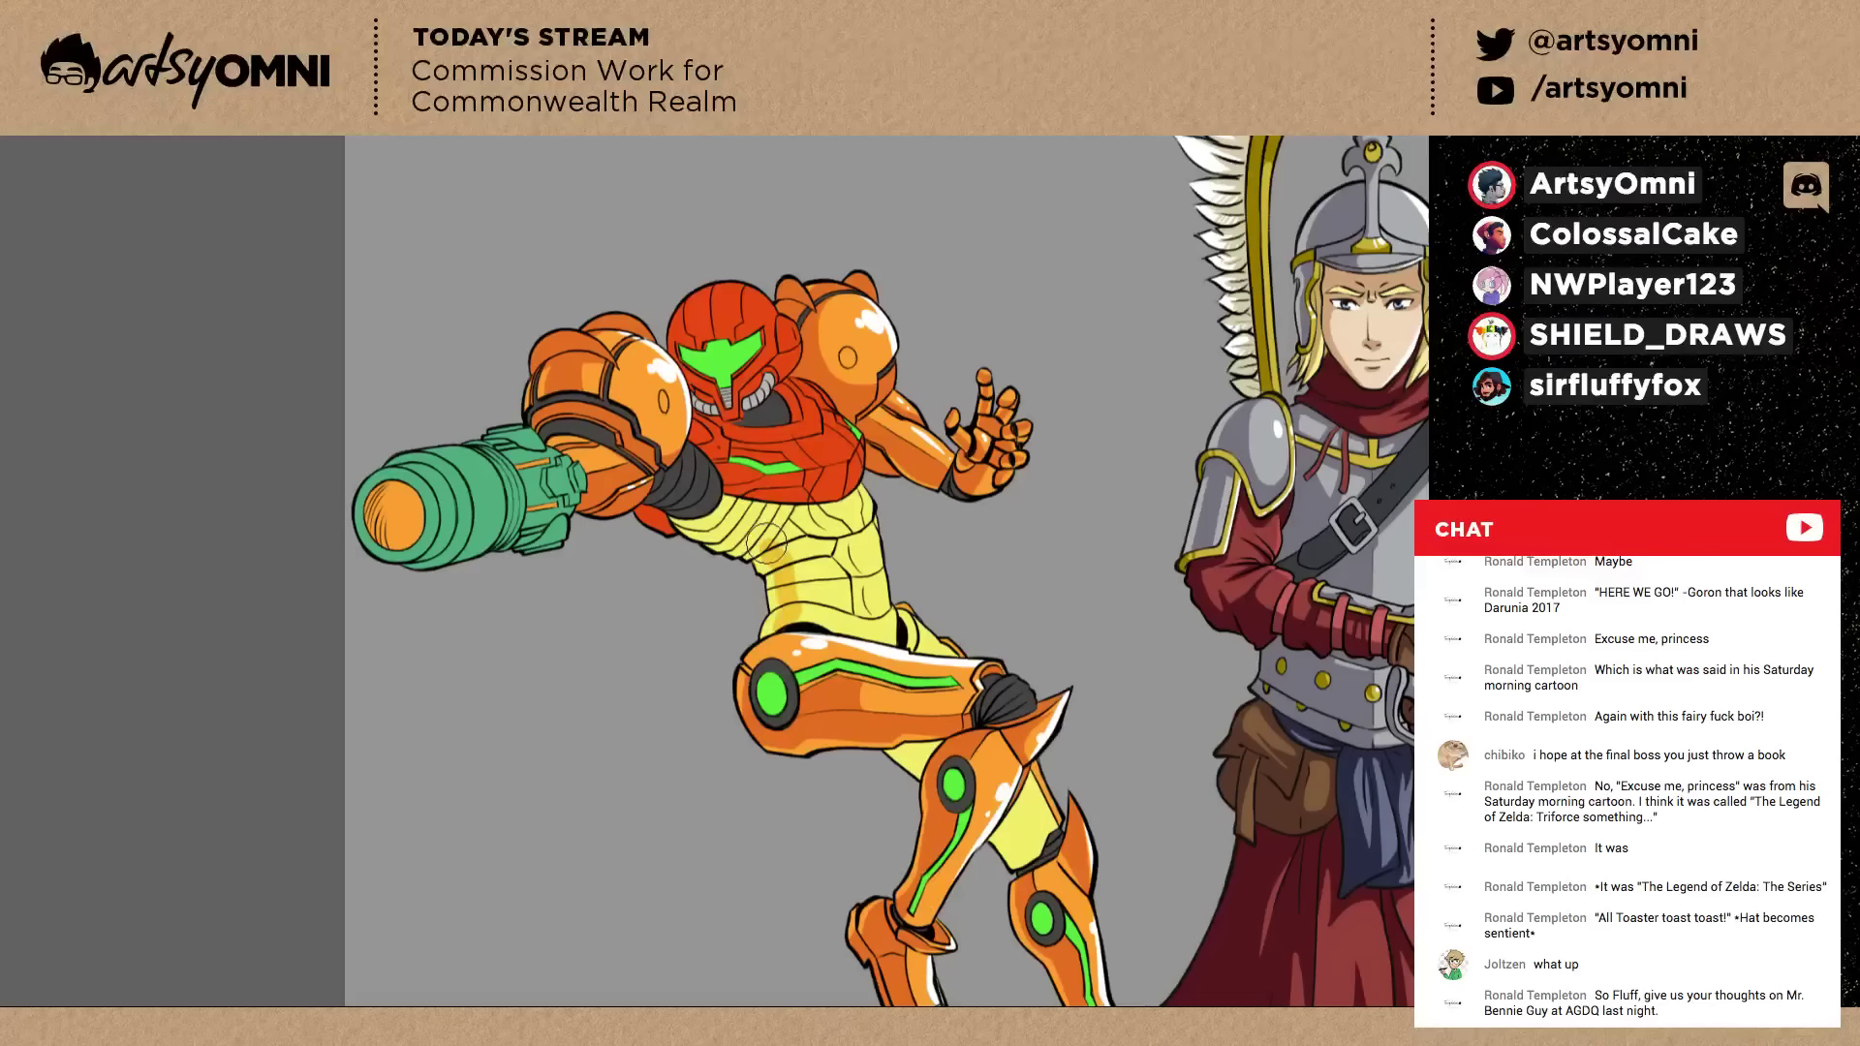
scroll(766, 543, "up", 2)
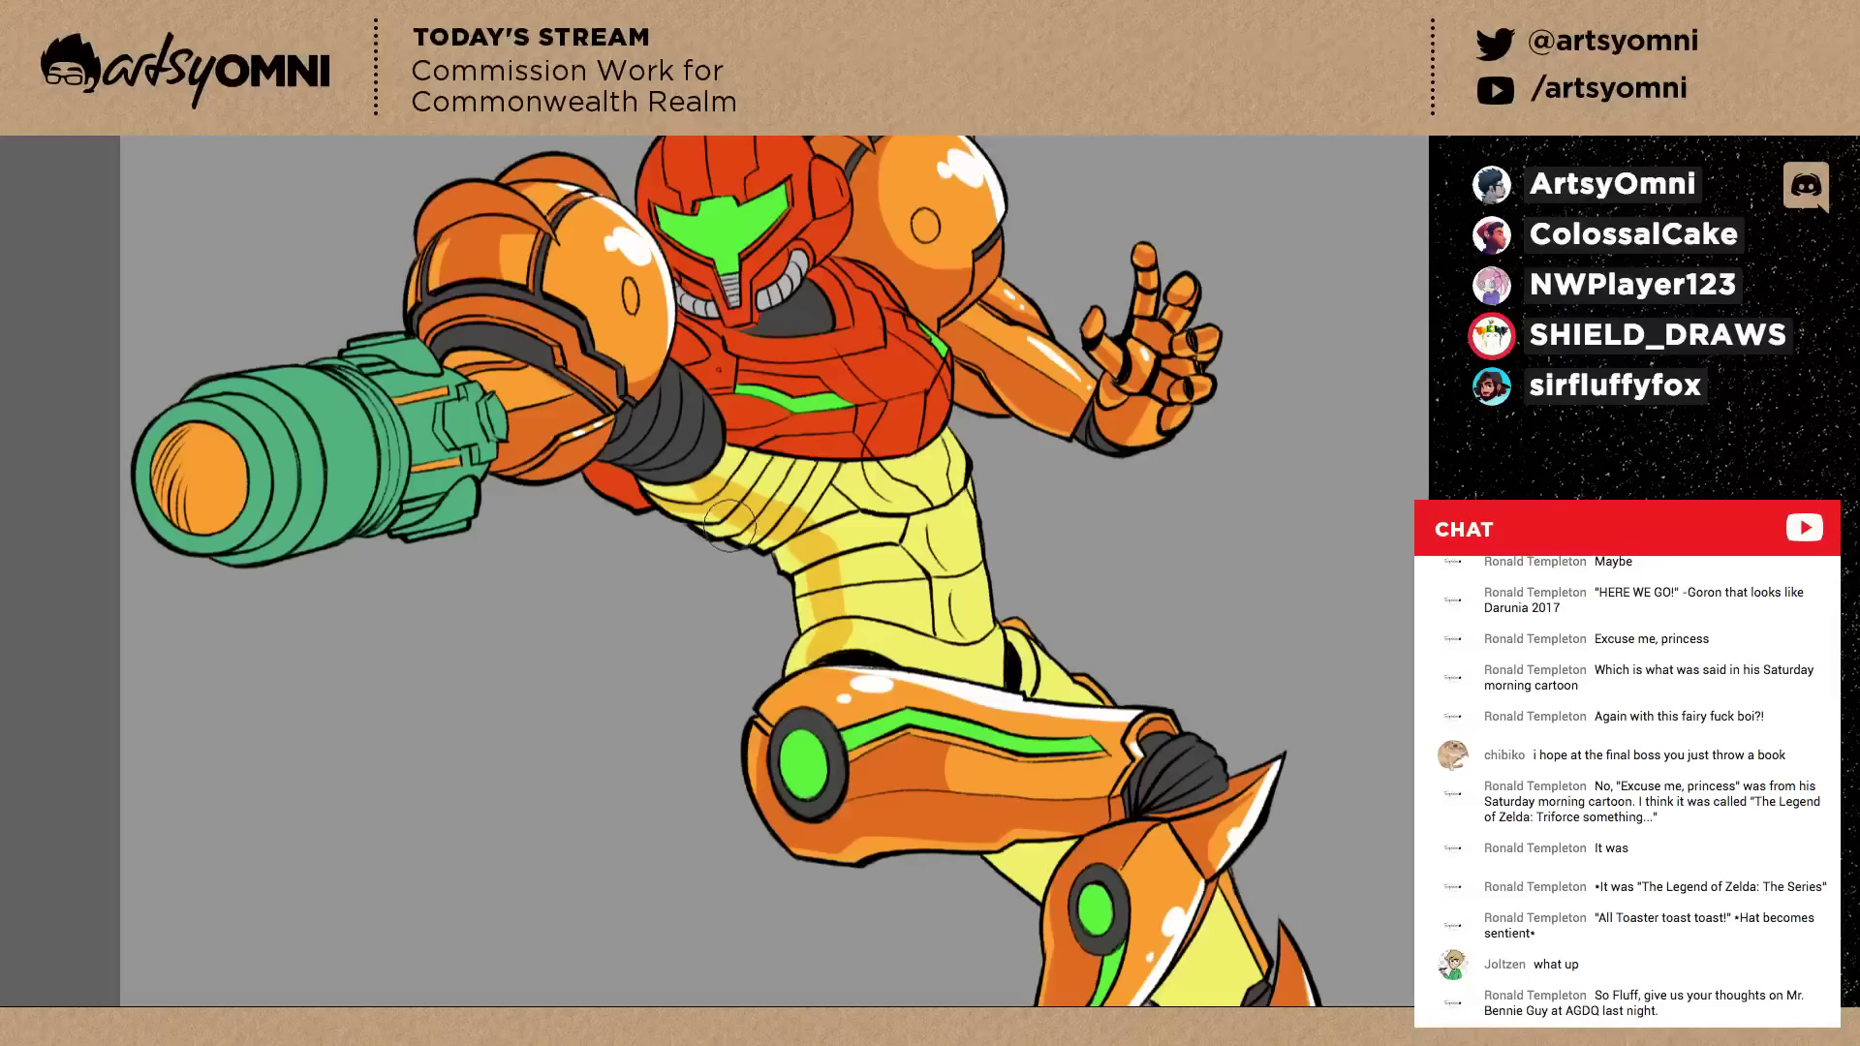
key("[")
key("[")
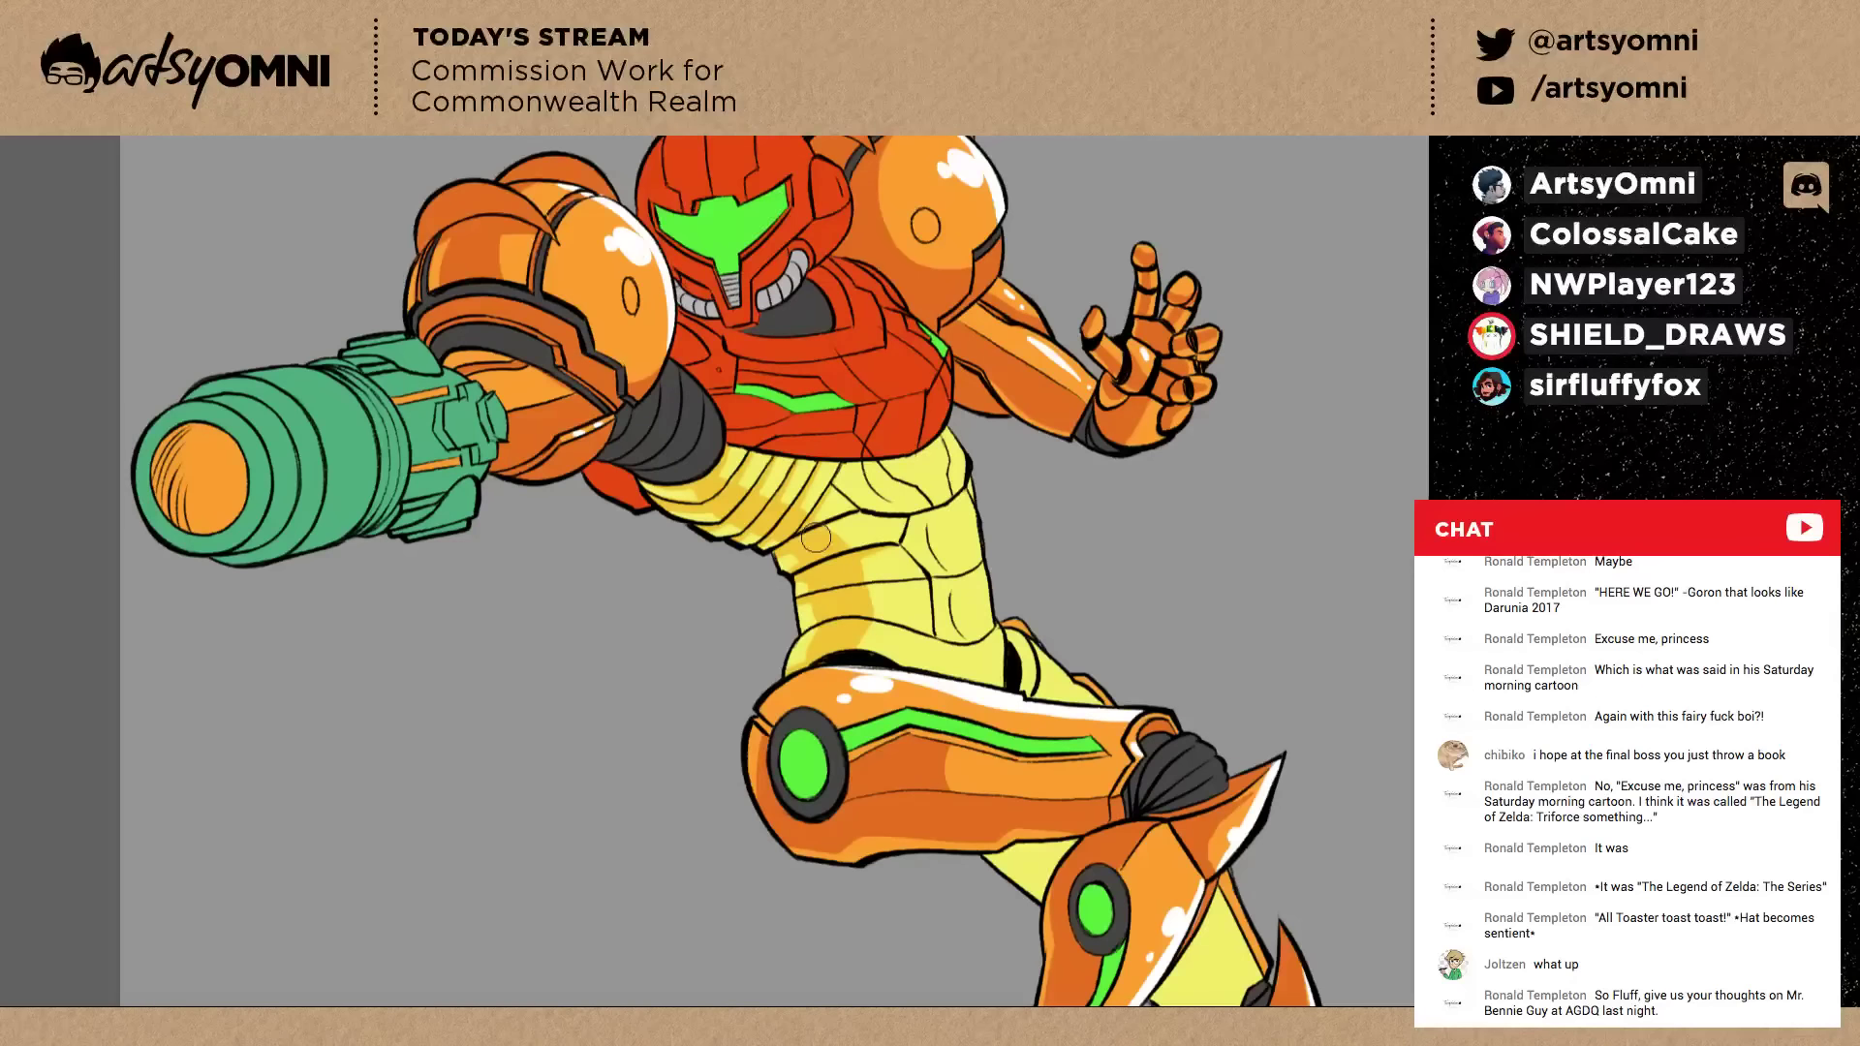
Shade the abdominal segments and the center of Samus's midriff in golden yellow.
left_click_drag(816, 538, 887, 534)
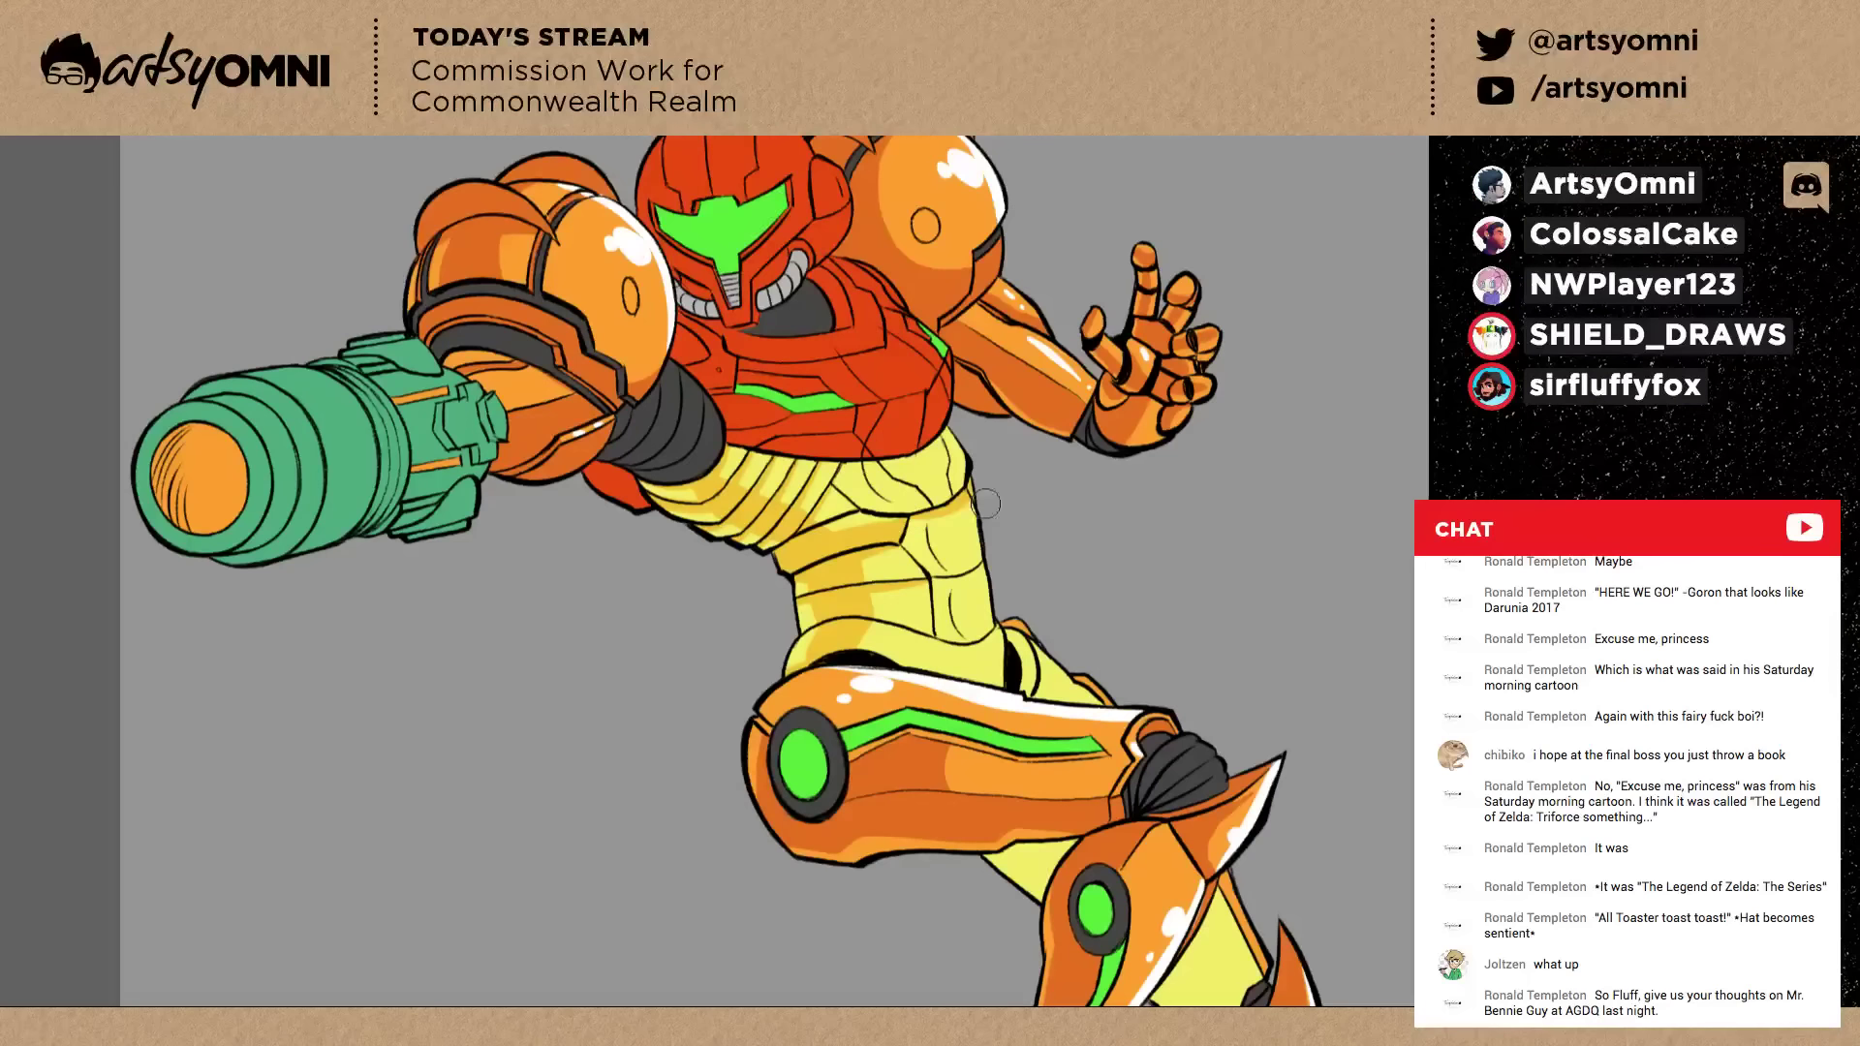
left_click_drag(916, 521, 951, 578)
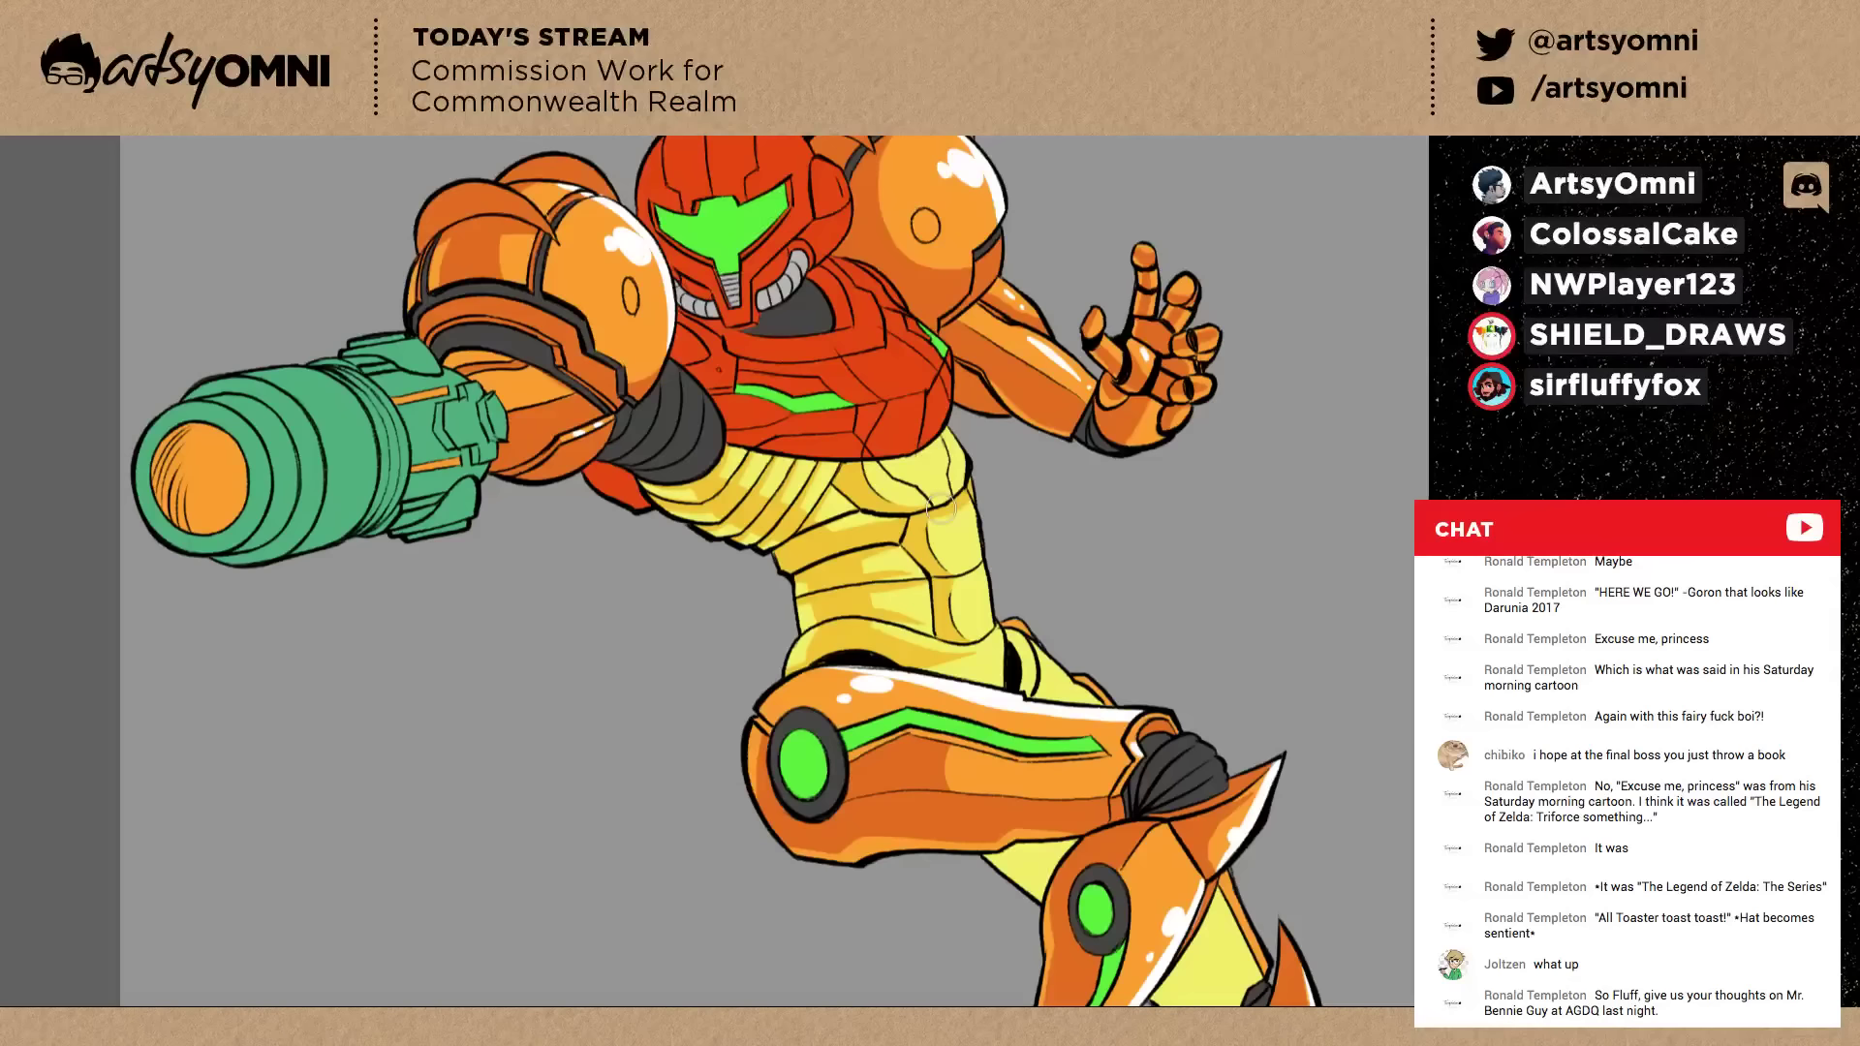
left_click_drag(943, 567, 976, 557)
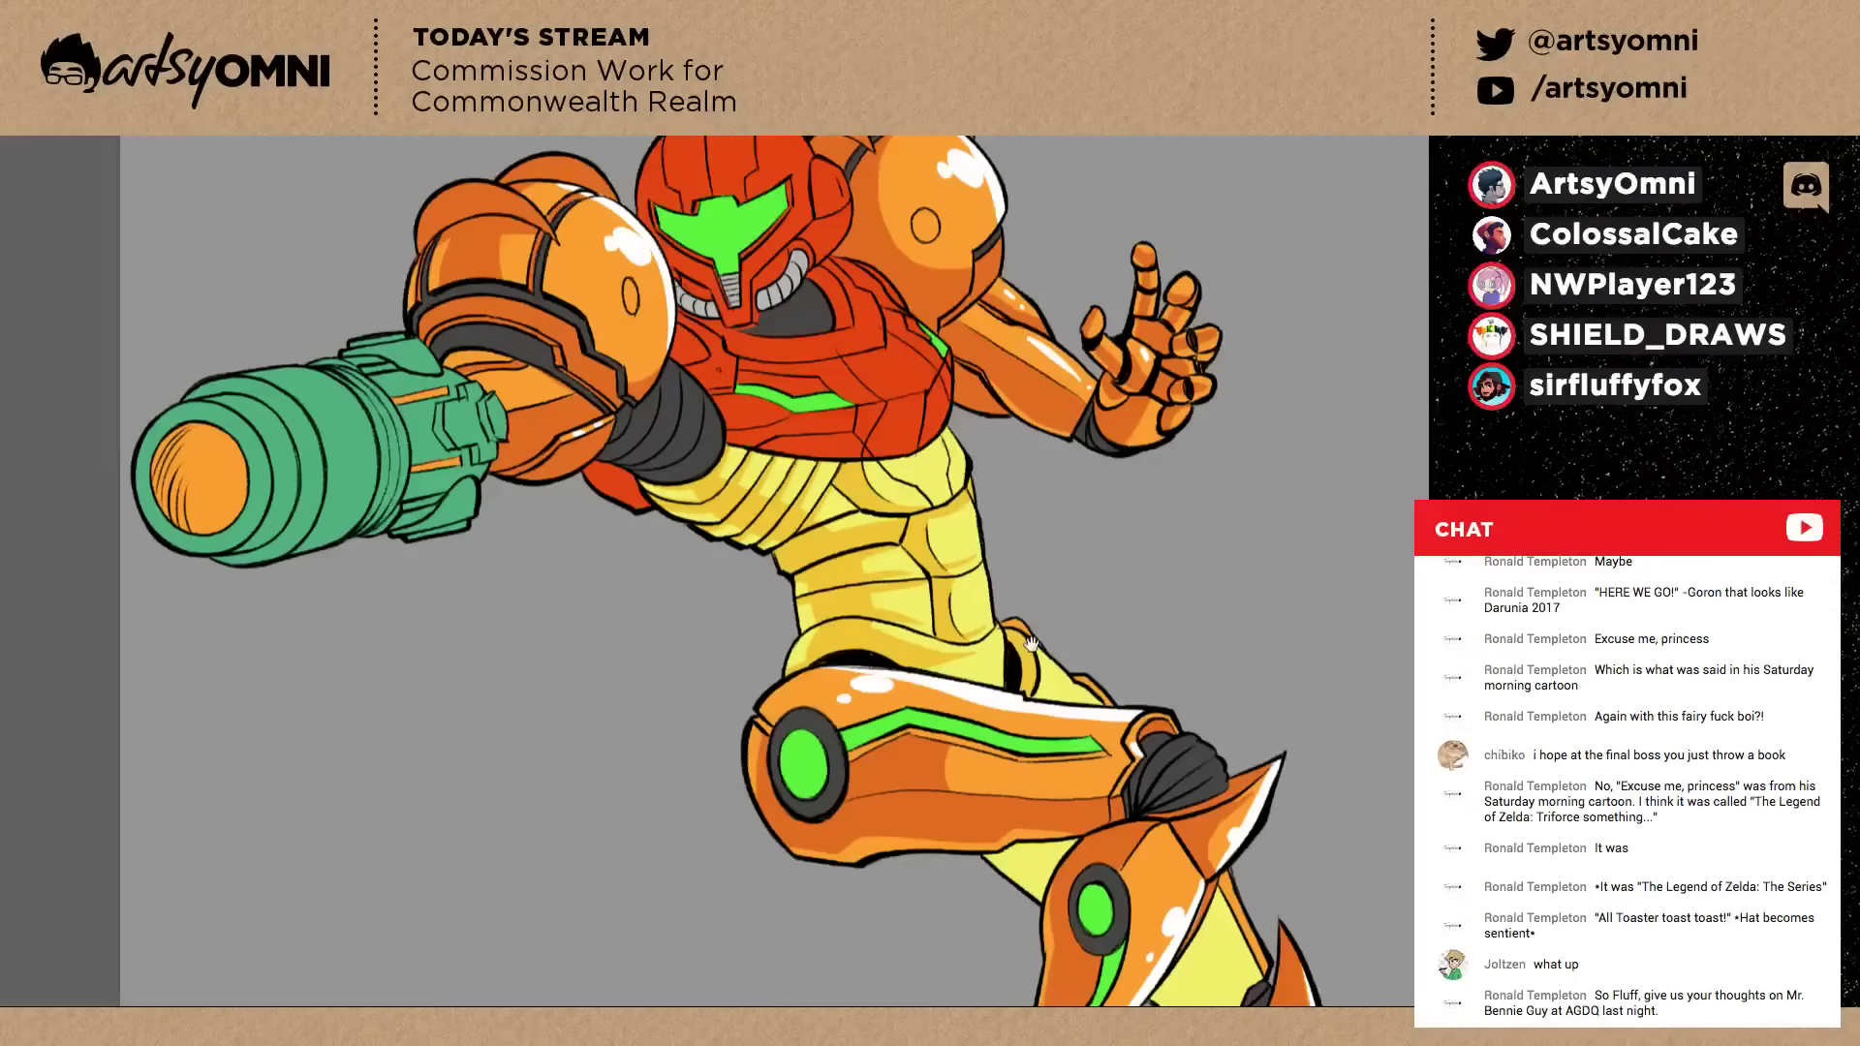
Add golden yellow shading to the undersuit under Samus's raised thigh and on her rear leg above the knee.
left_click_drag(1031, 644, 776, 453)
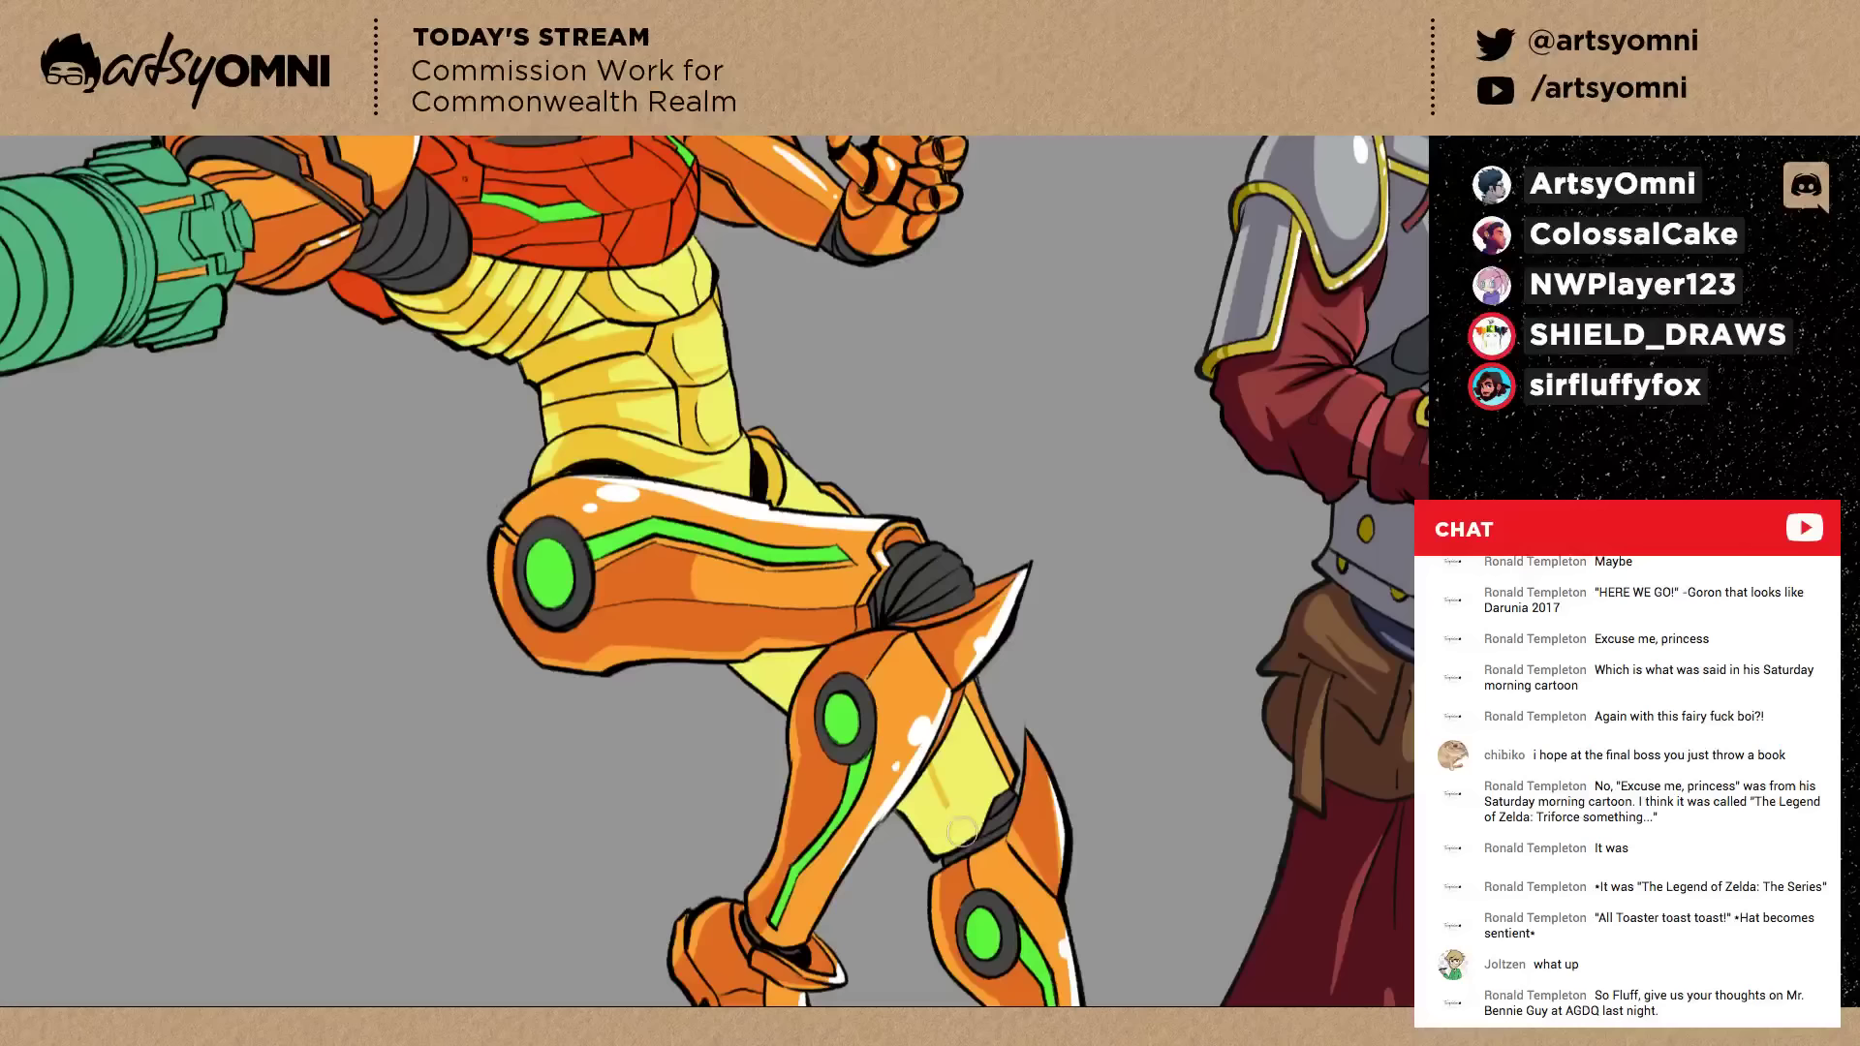
mouse_move(962, 831)
left_mouse_down()
mouse_move(913, 778)
mouse_move(932, 840)
left_mouse_up()
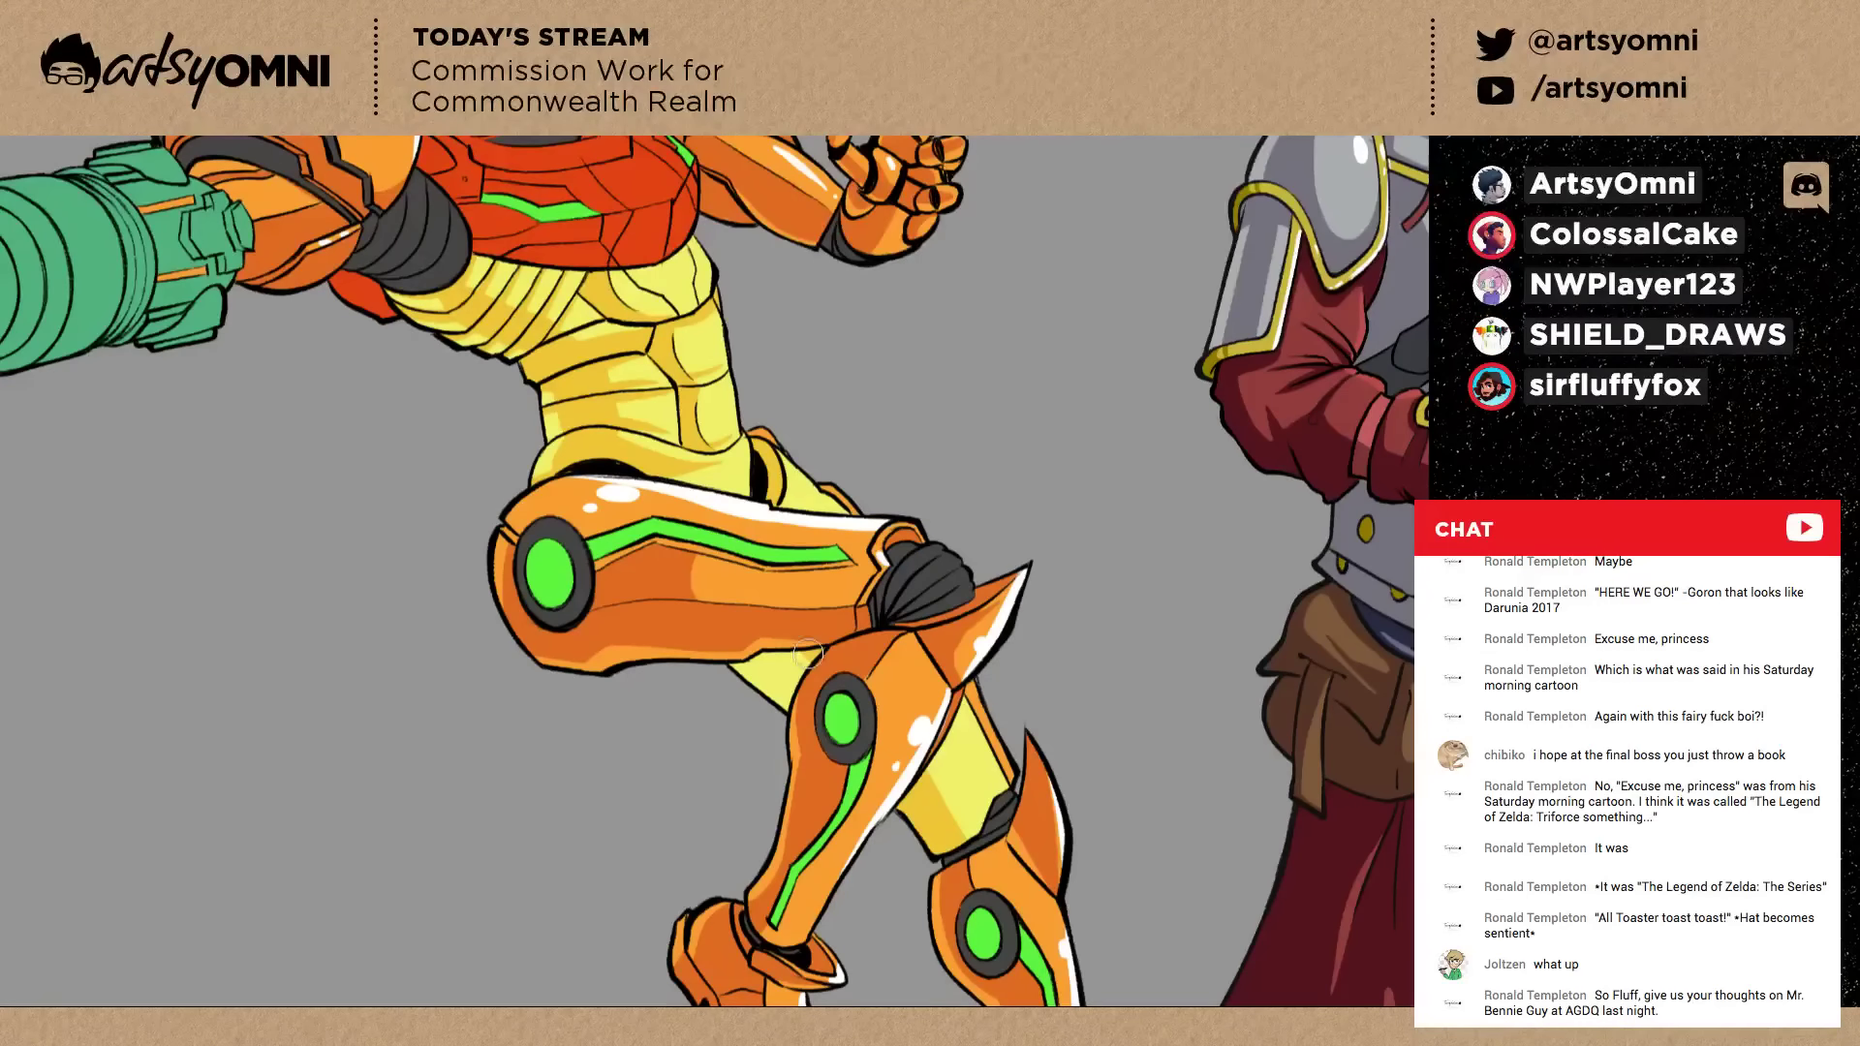
left_click_drag(807, 654, 746, 695)
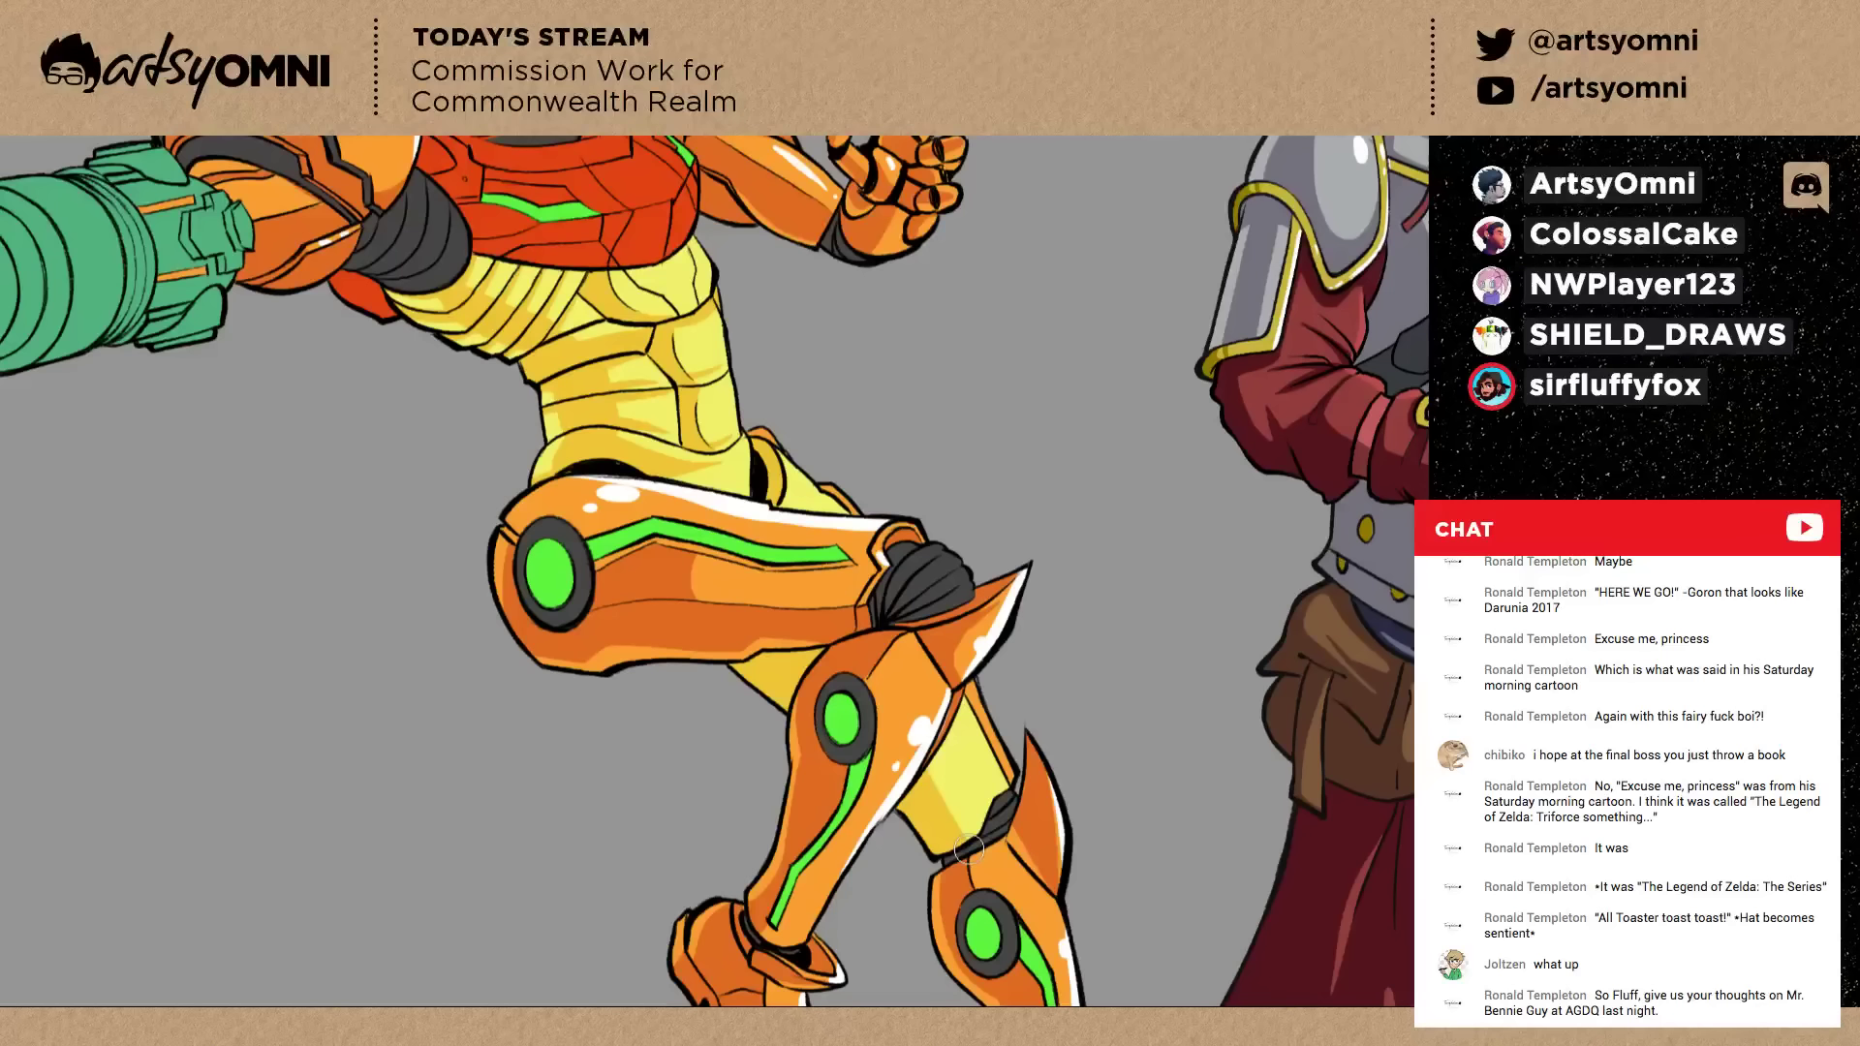
left_click_drag(969, 850, 950, 758)
Try filling Samus's red helmet and chest armor with a darker red, picking #b23012.
left_click_drag(794, 611, 1105, 908)
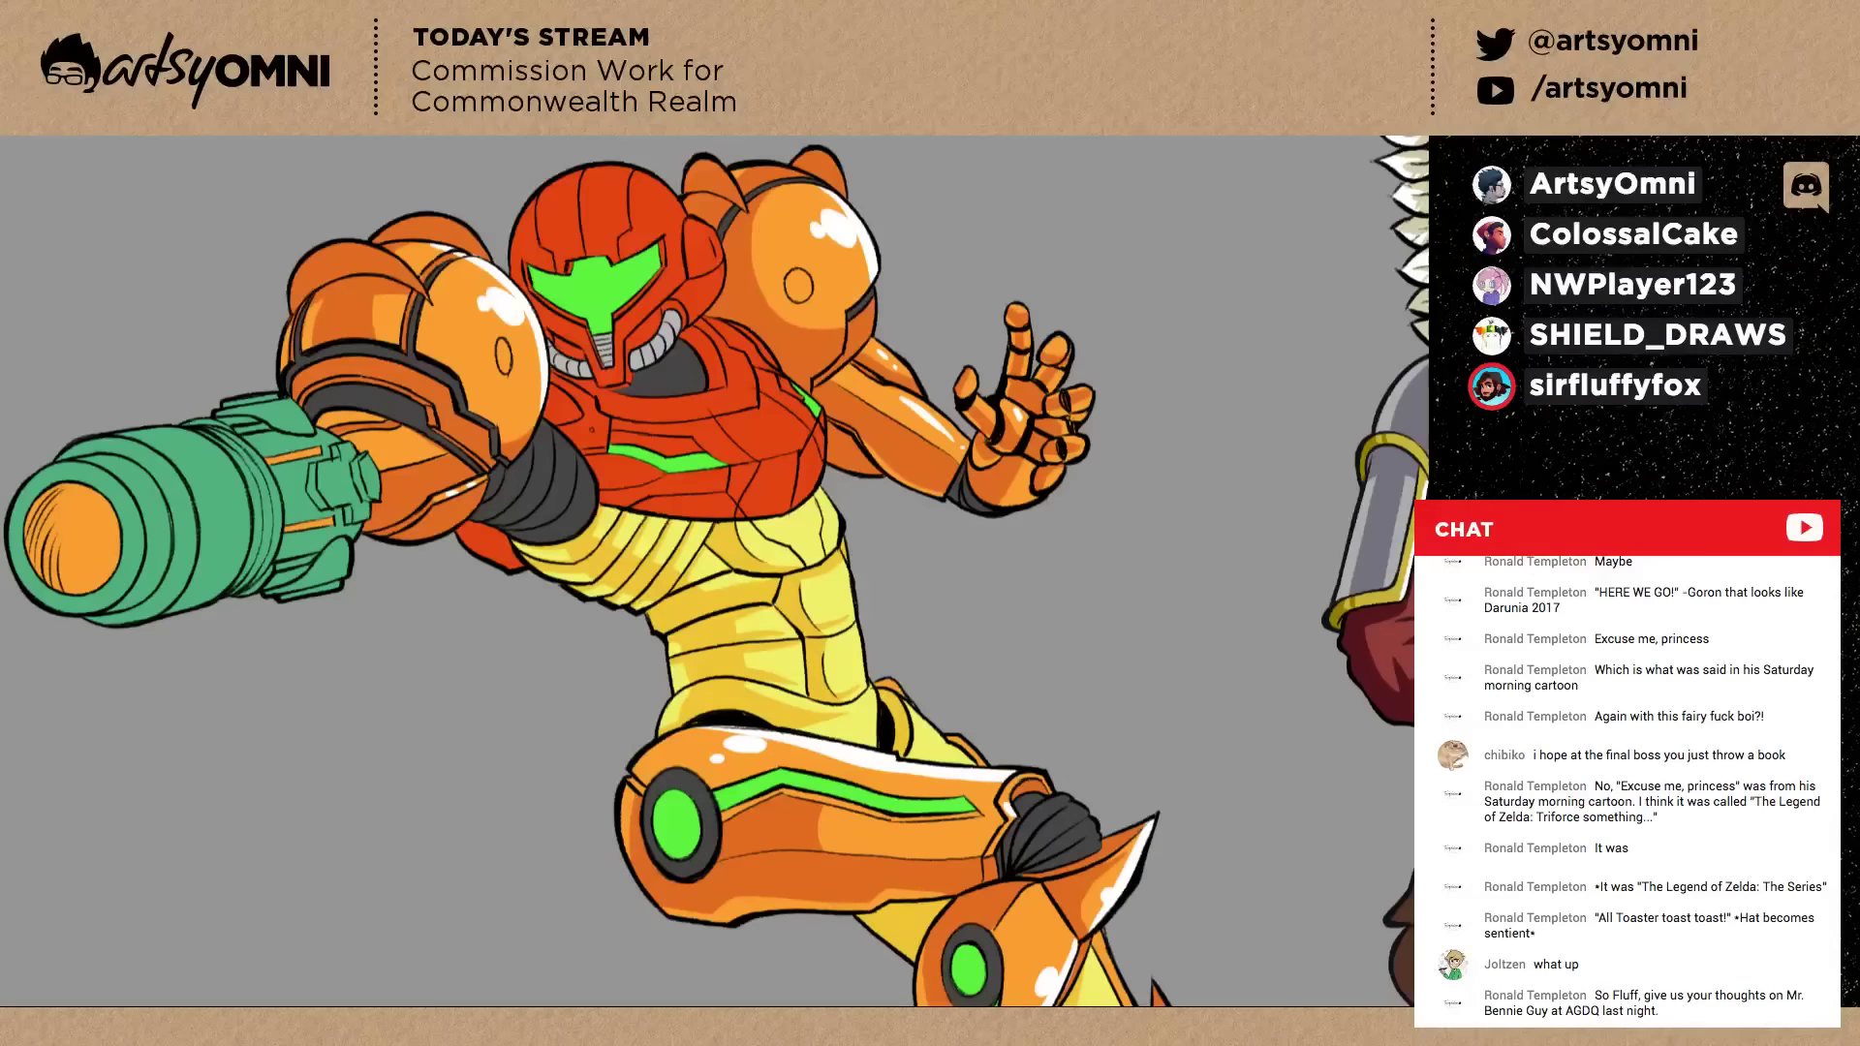
left_click(405, 335)
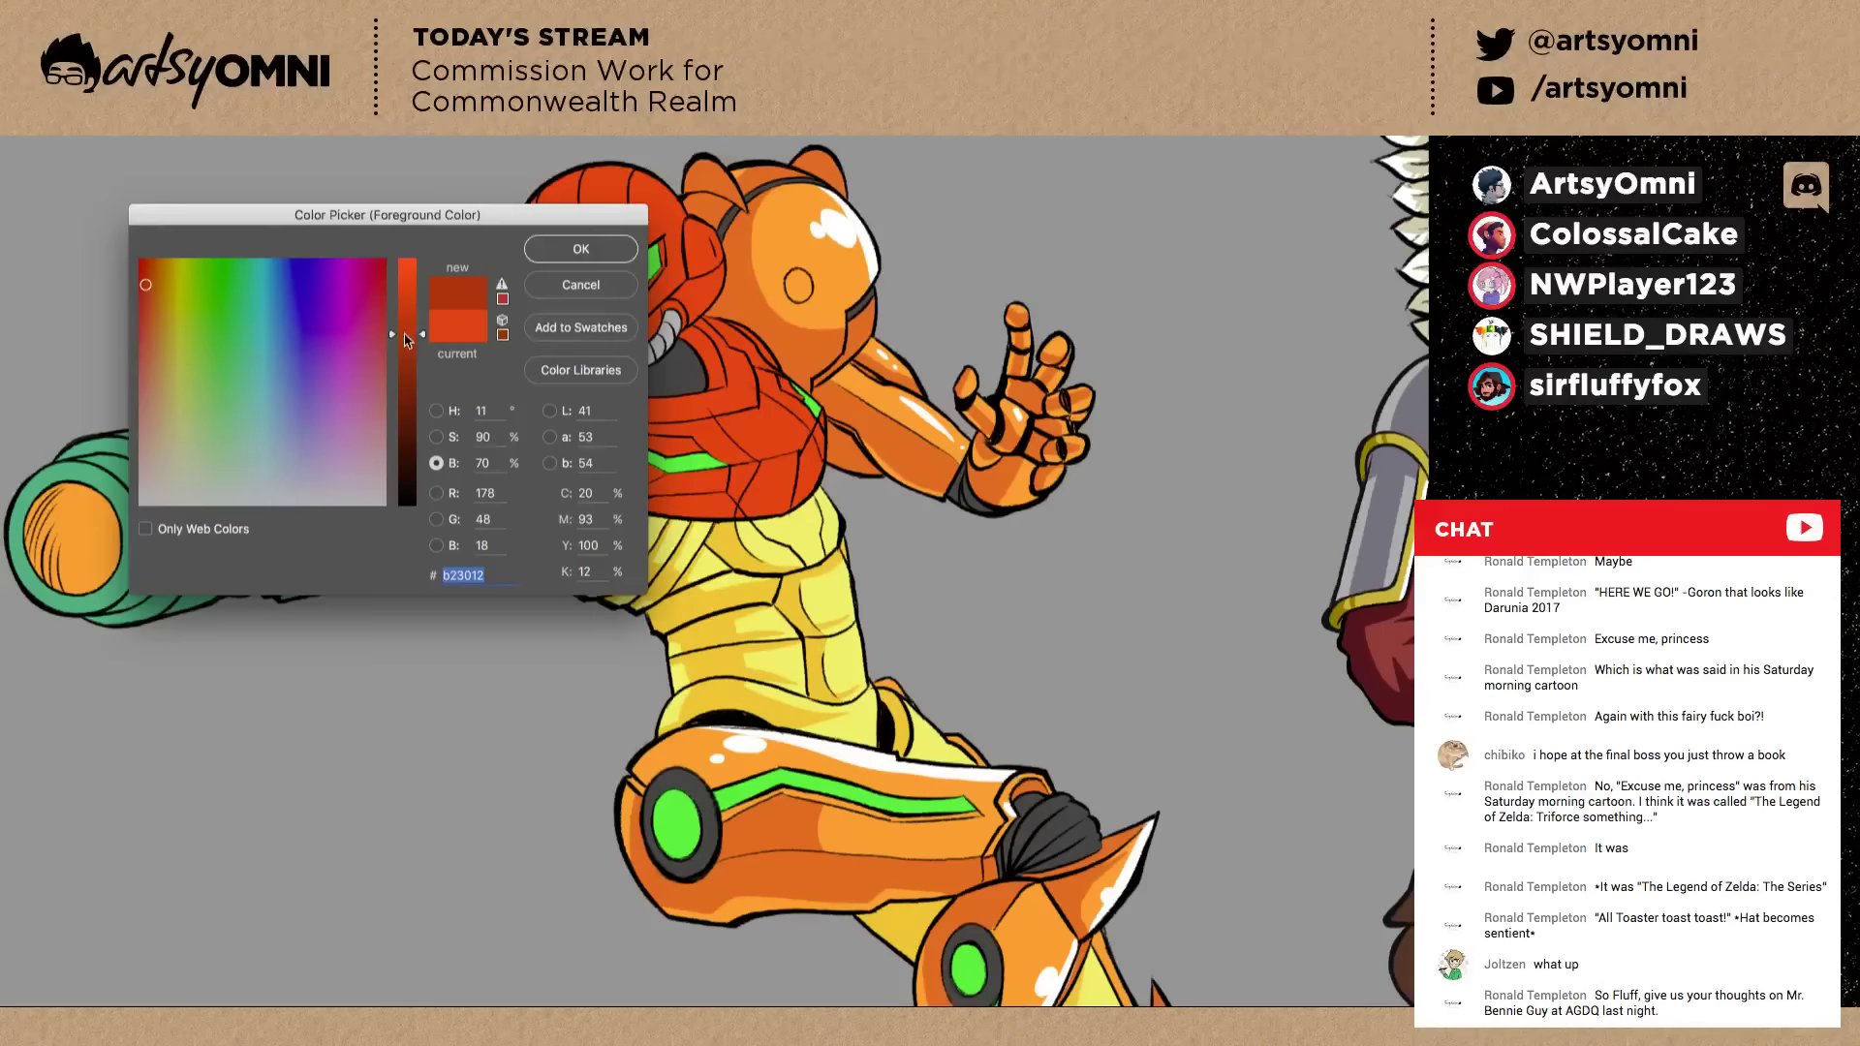
left_click(581, 249)
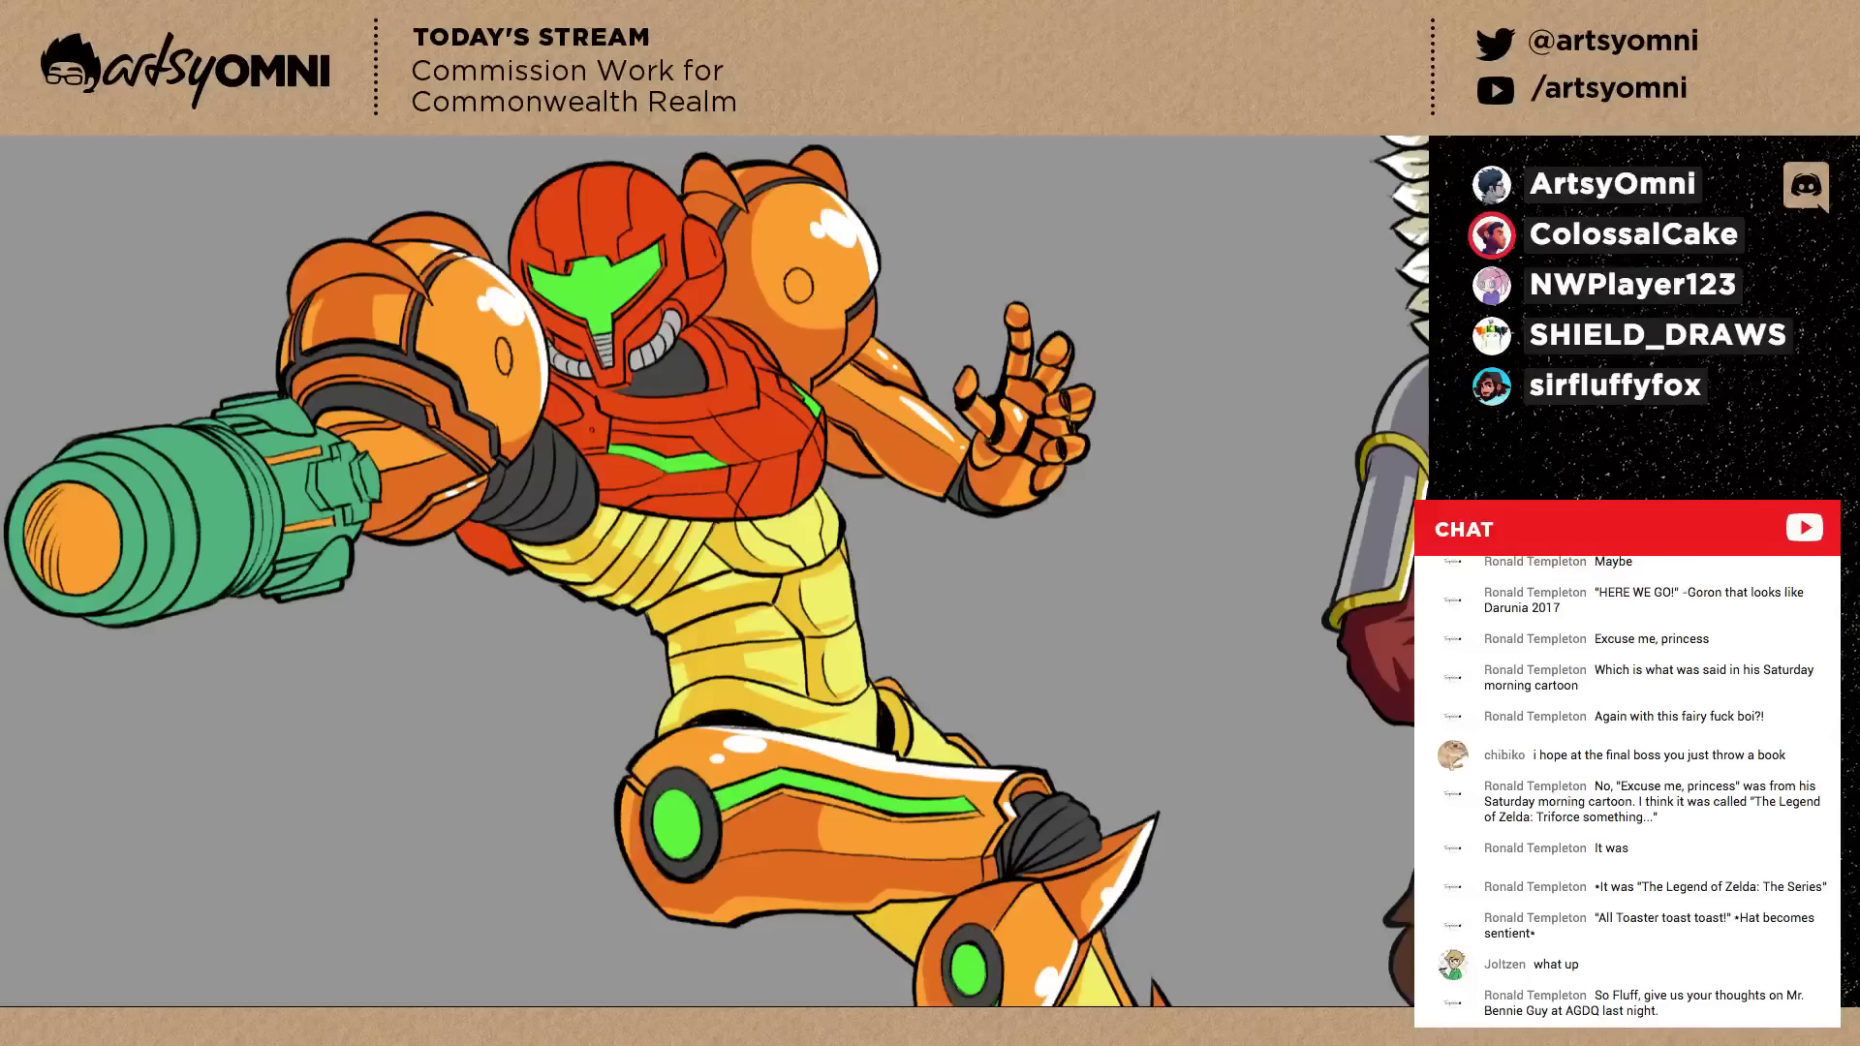
key("alt+BackSpace")
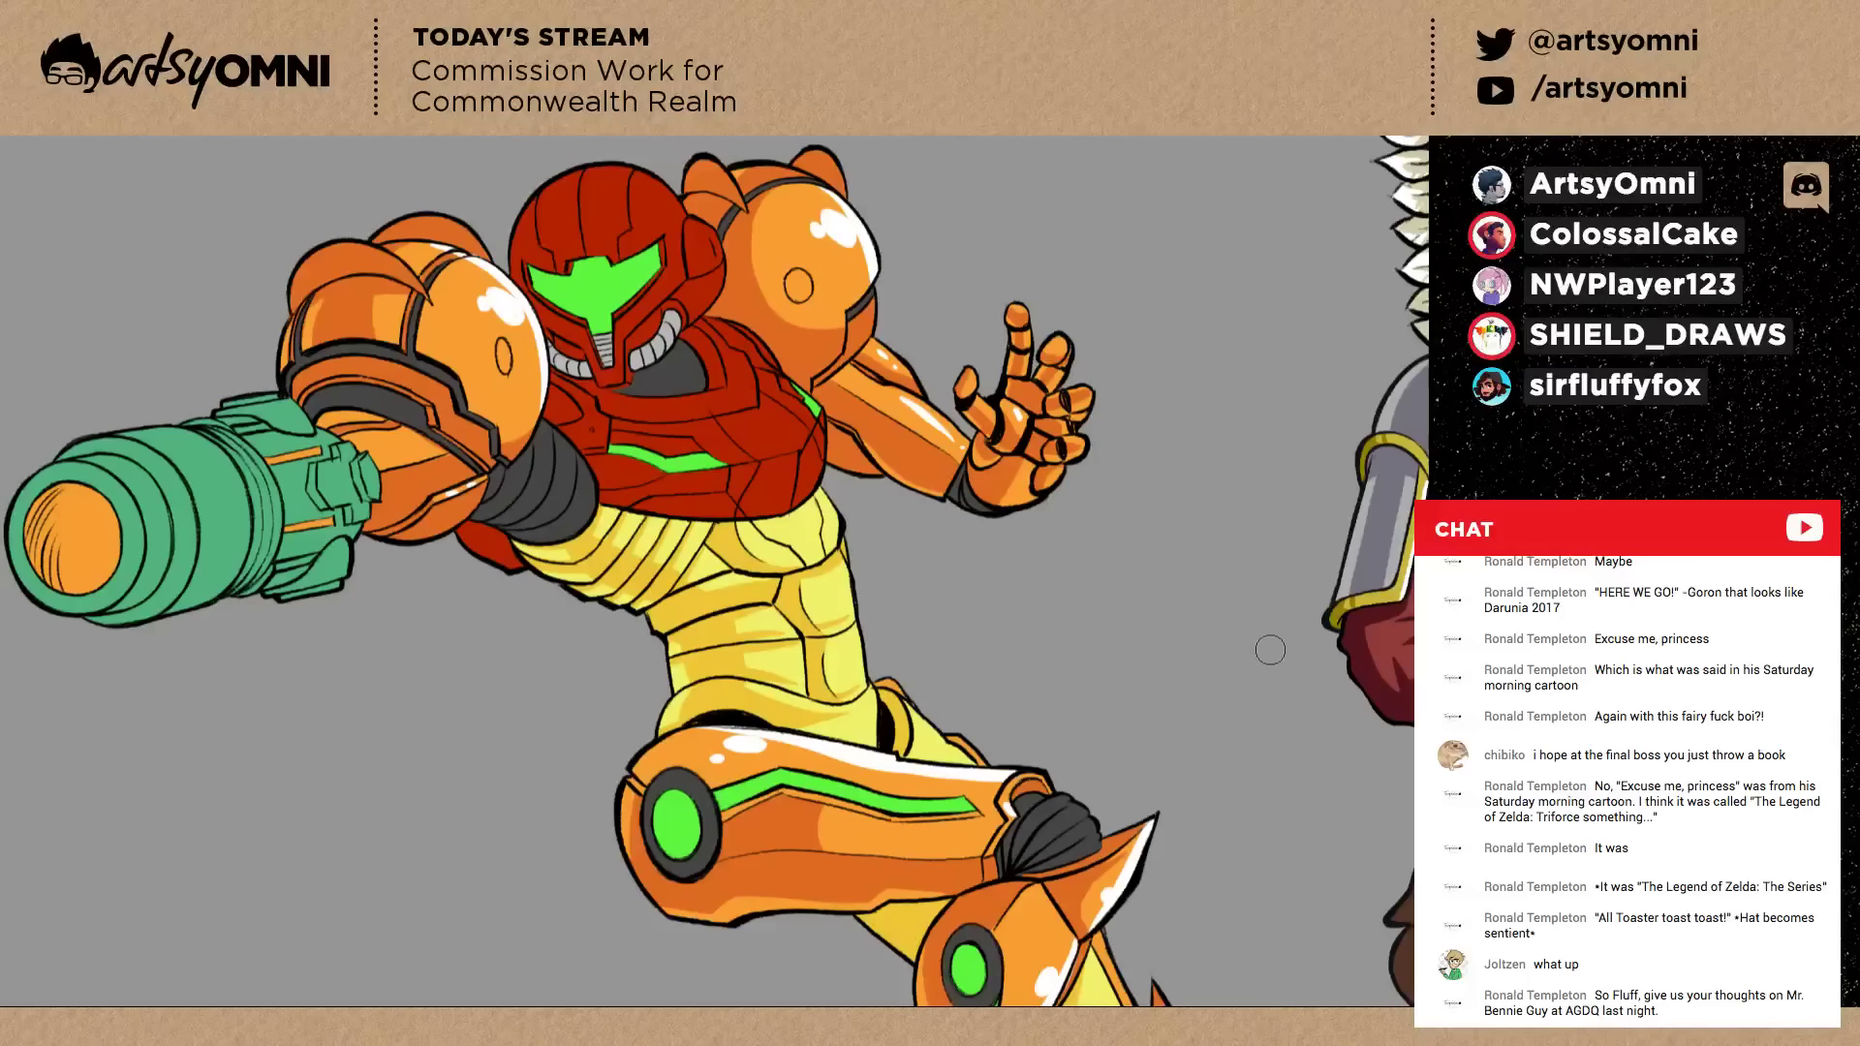
key("alt+BackSpace")
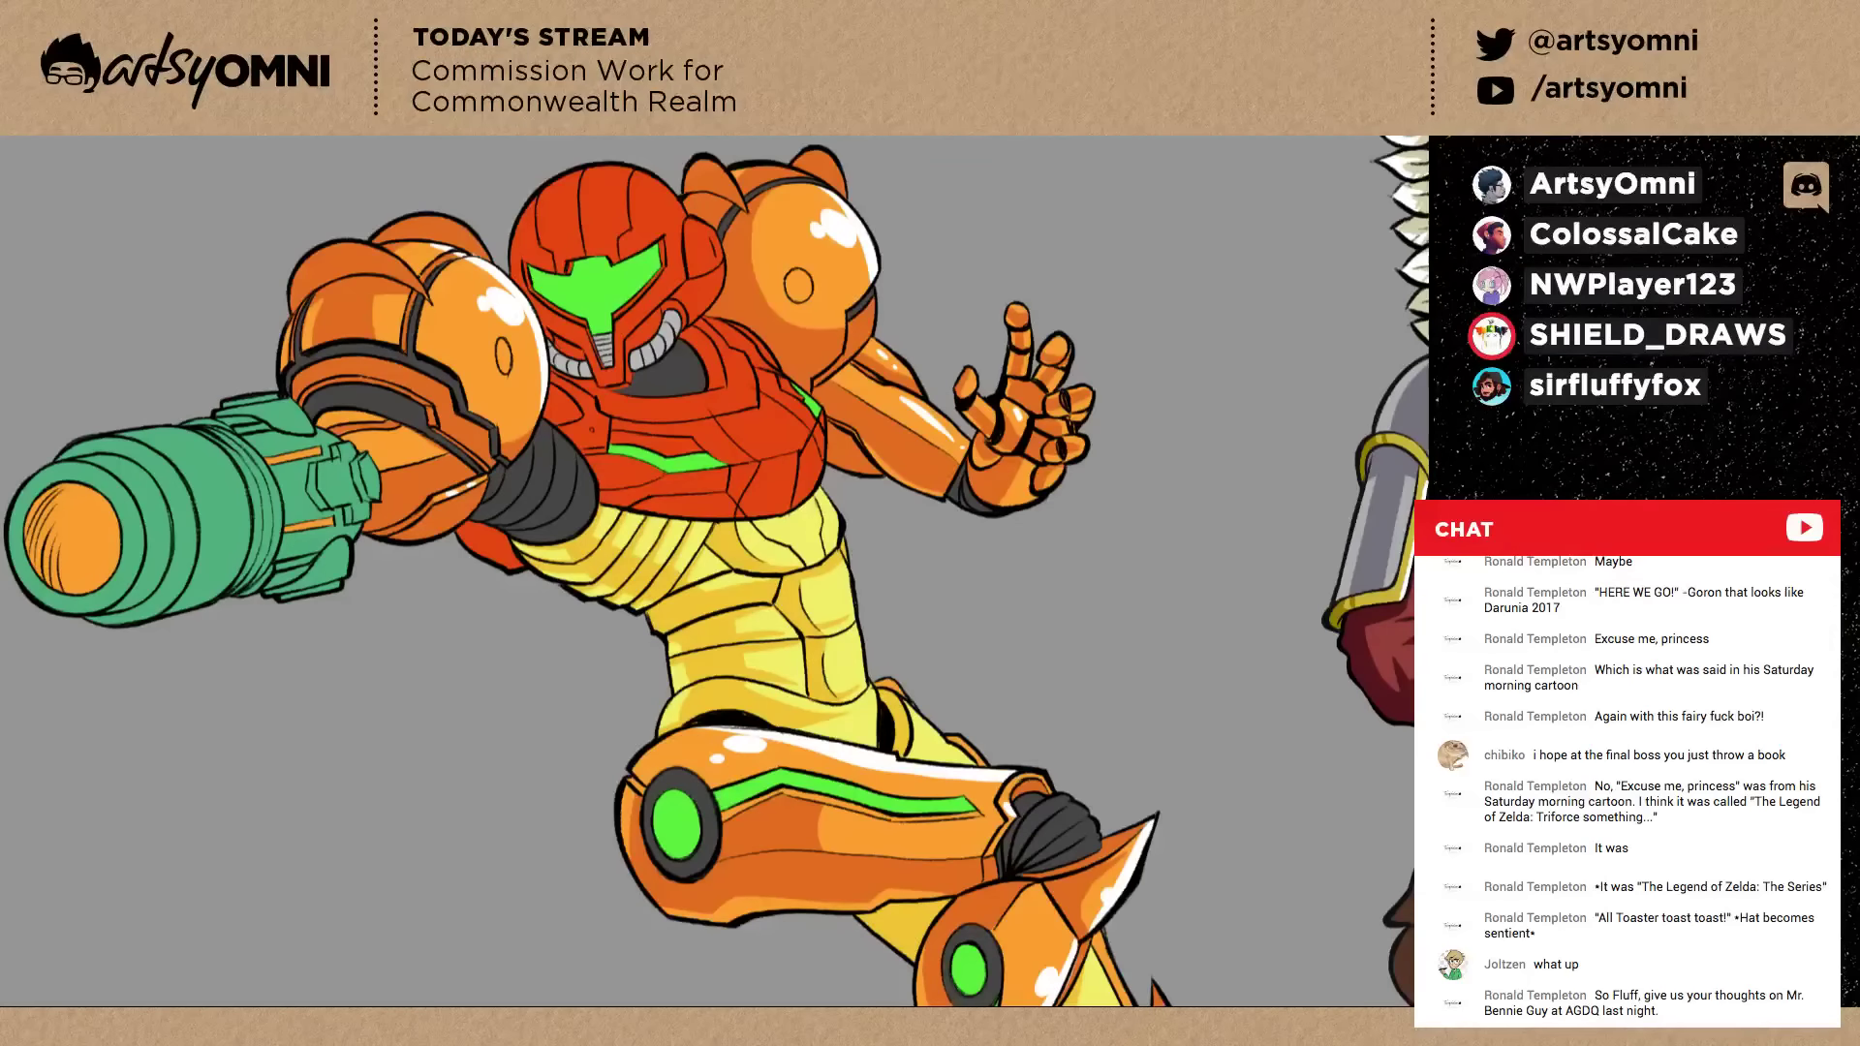
Darken Samus's red armor with a Hue/Saturation adjustment, lowering Lightness to -28 and raising Saturation.
key("ctrl+u")
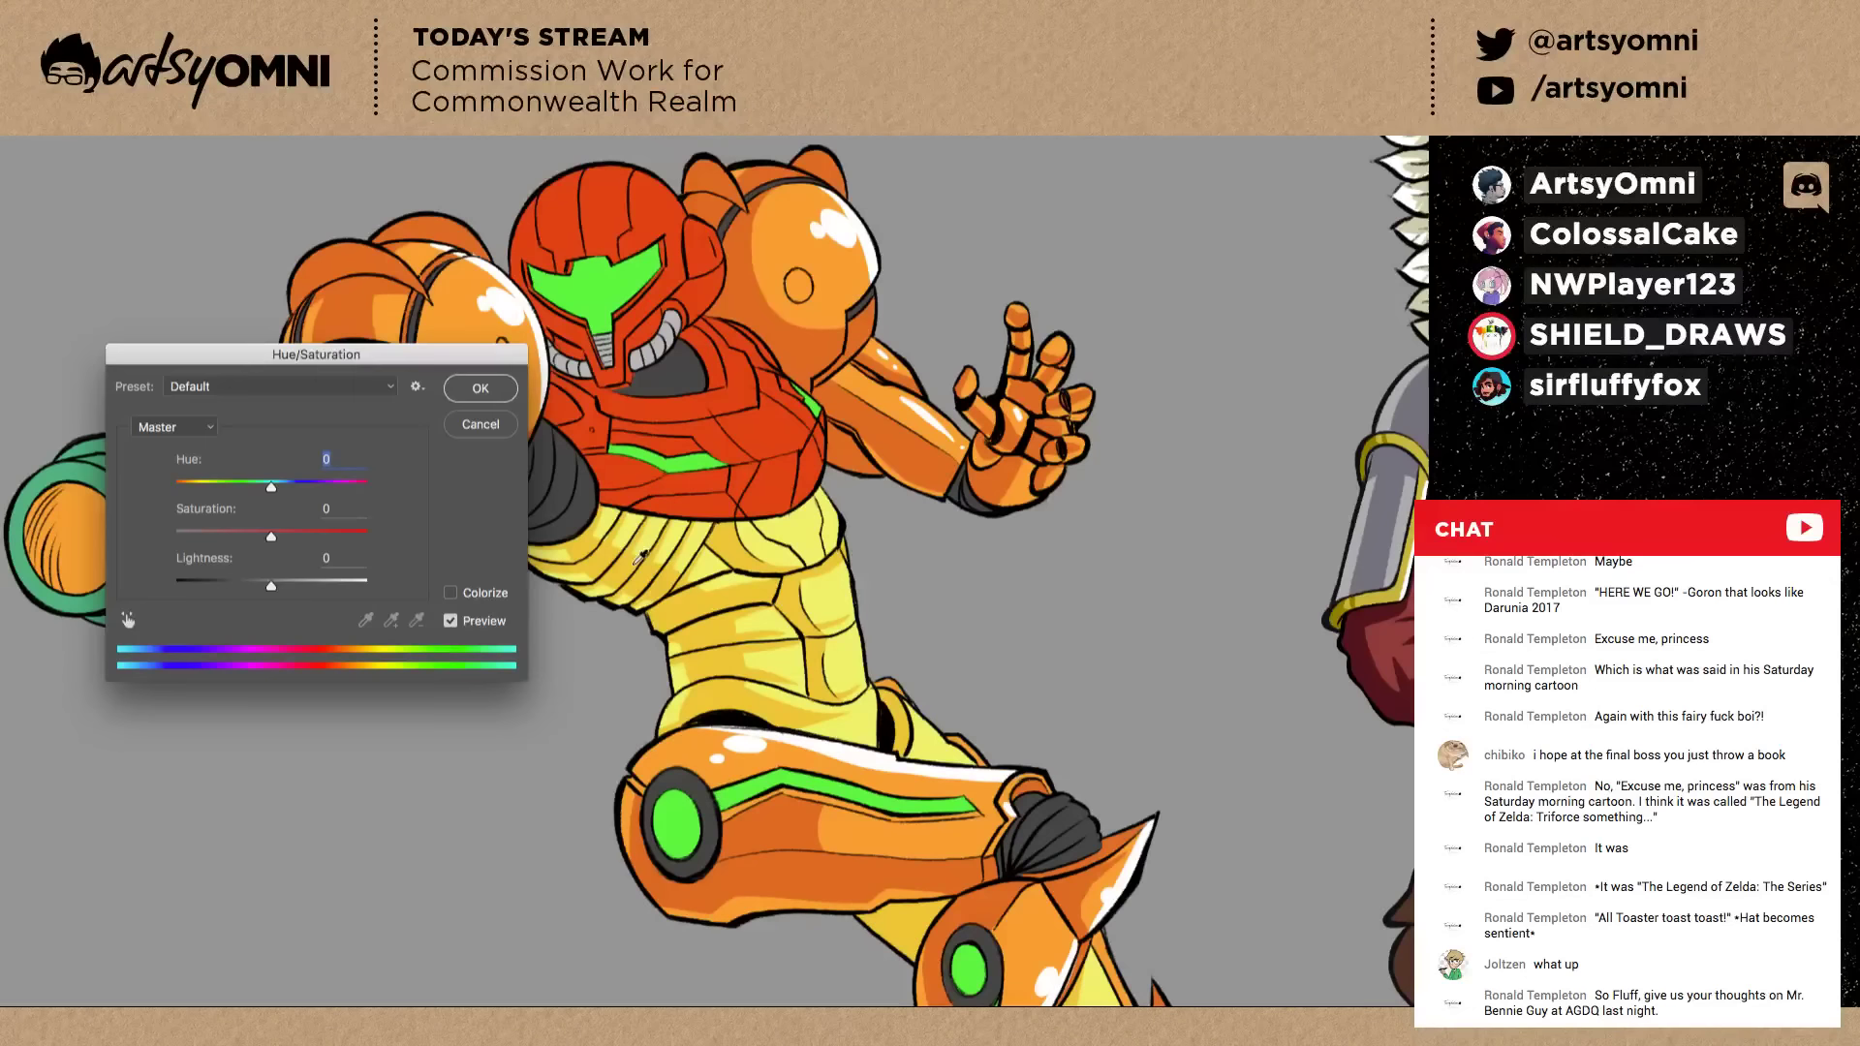
left_click_drag(272, 586, 244, 586)
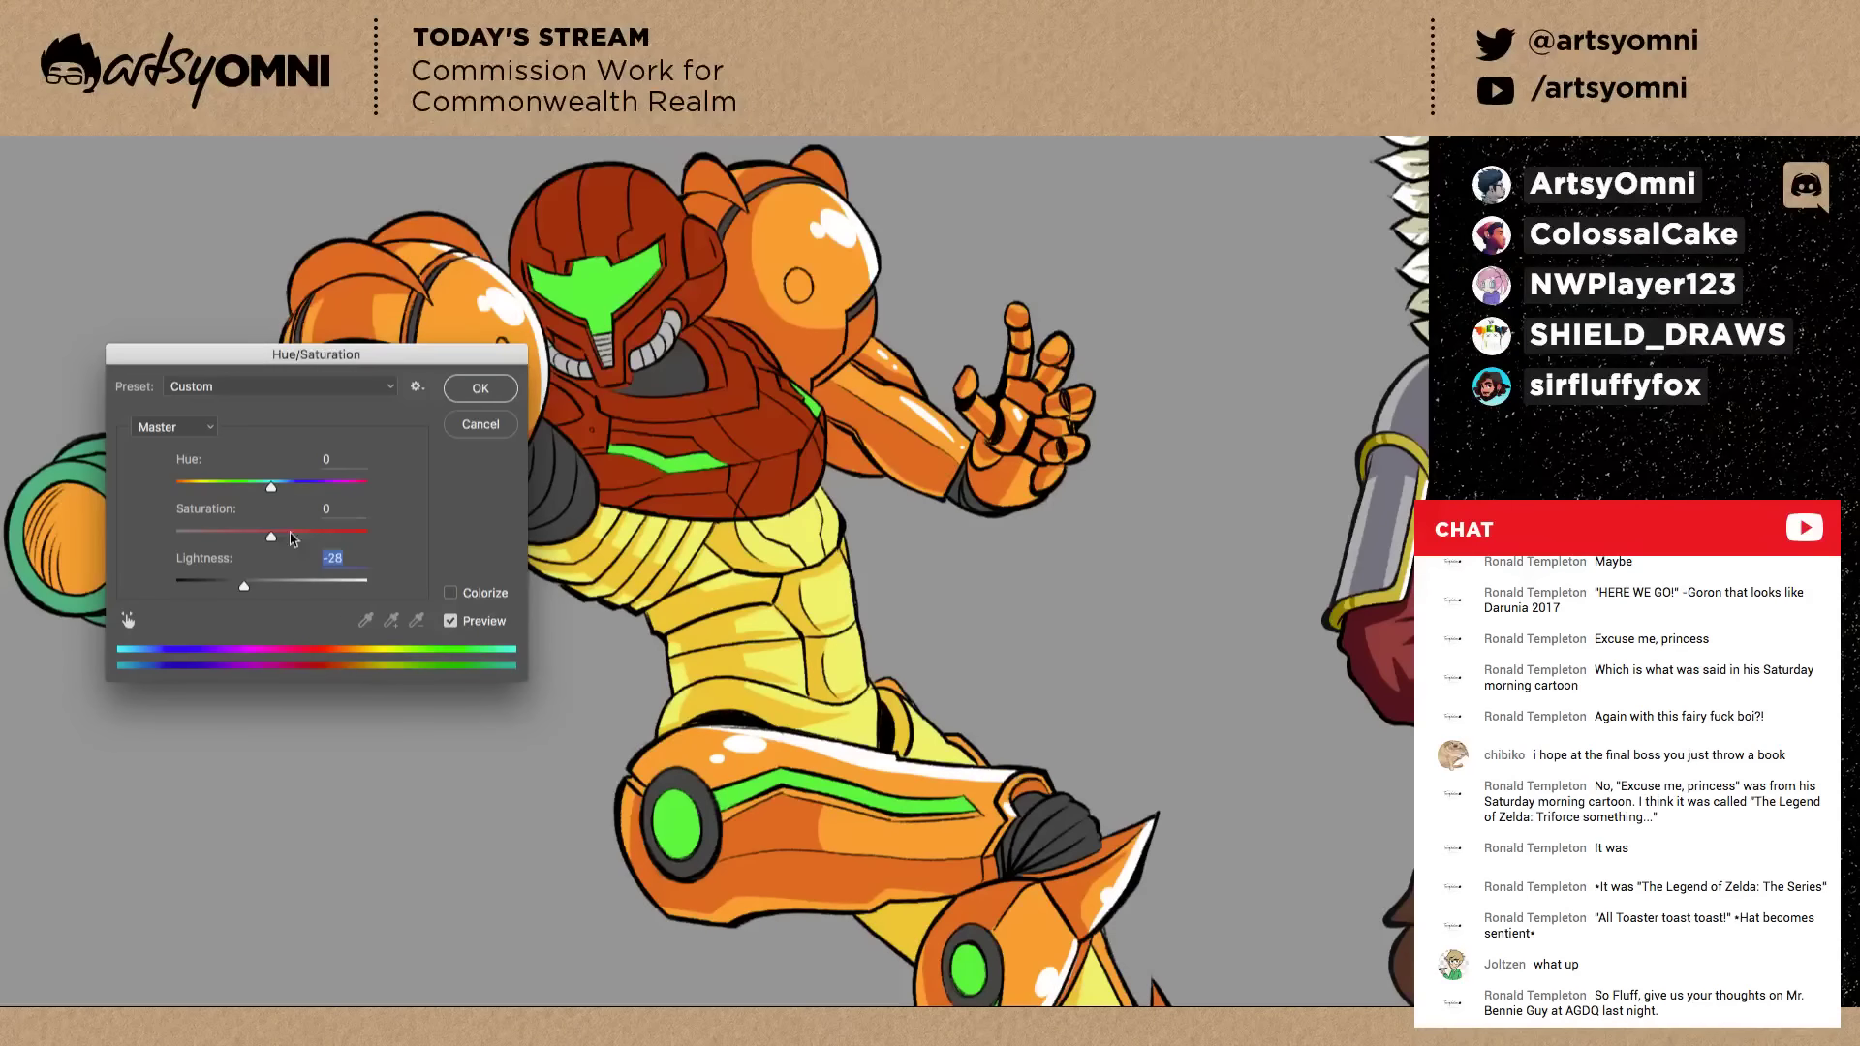
key("Return")
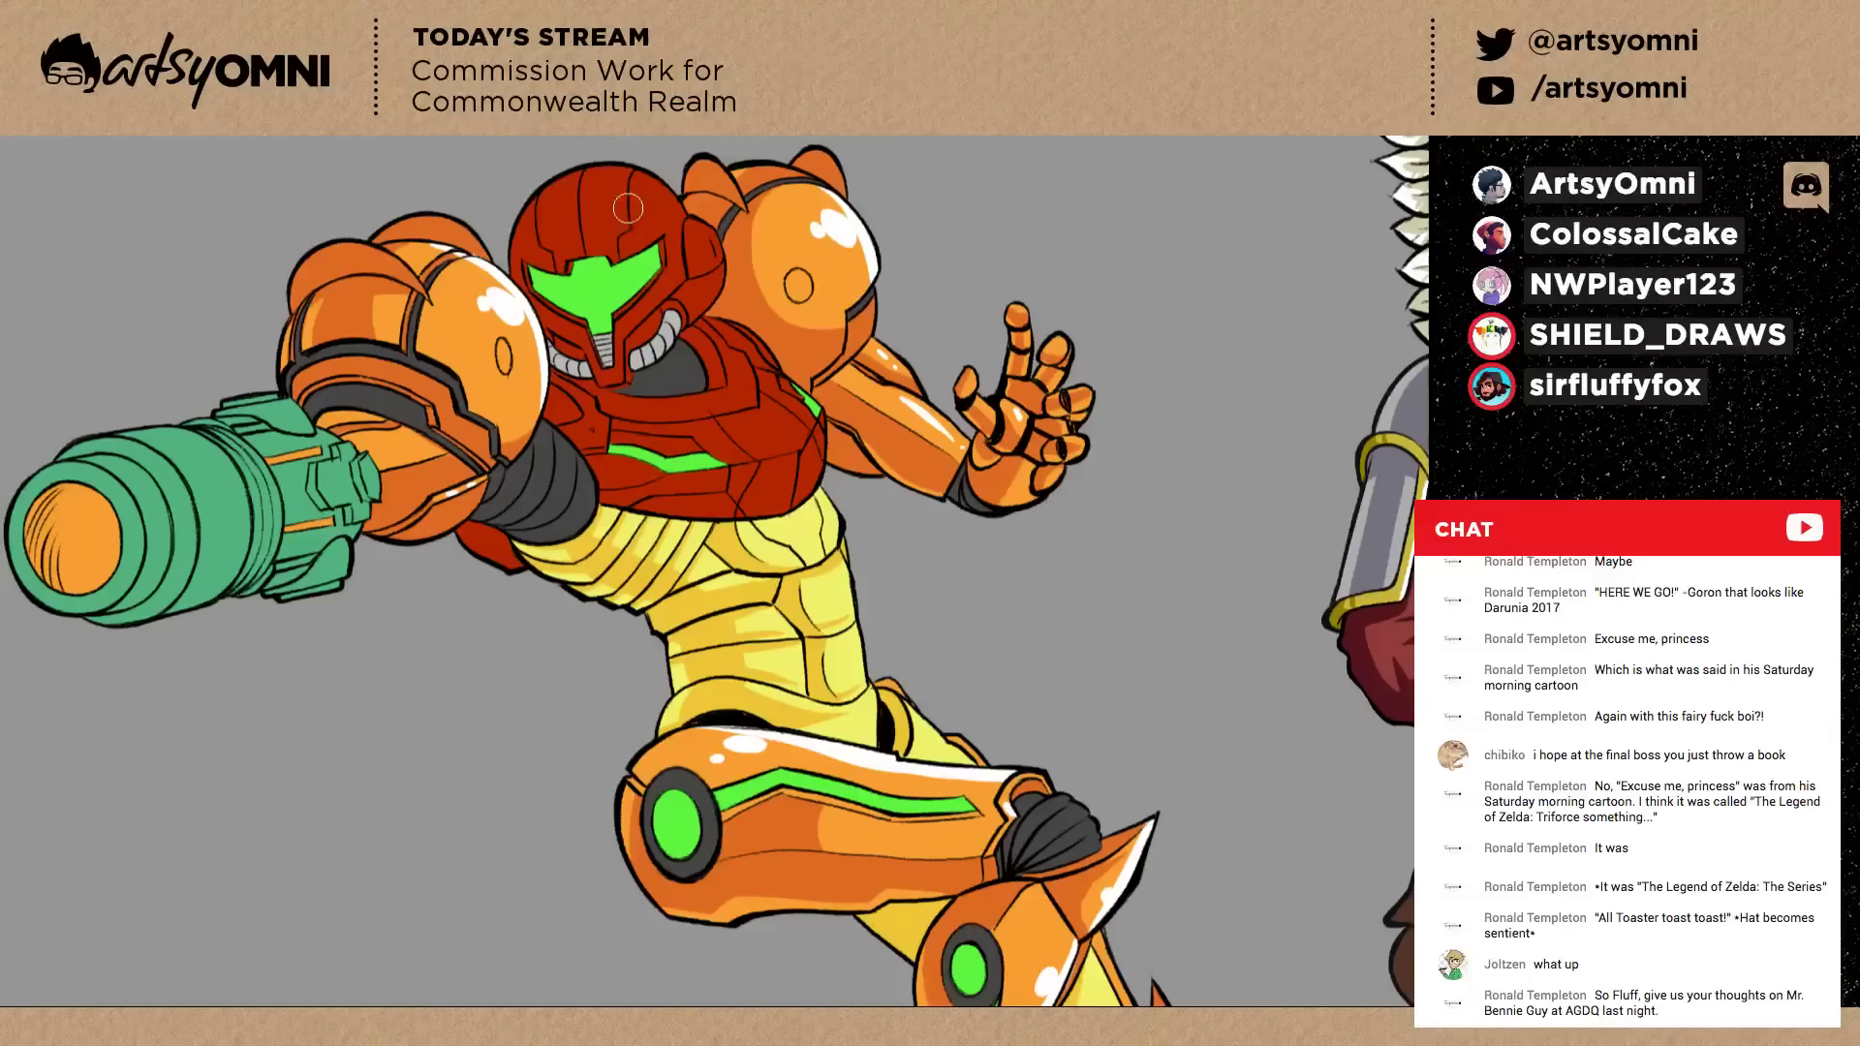
left_click_drag(628, 207, 648, 199)
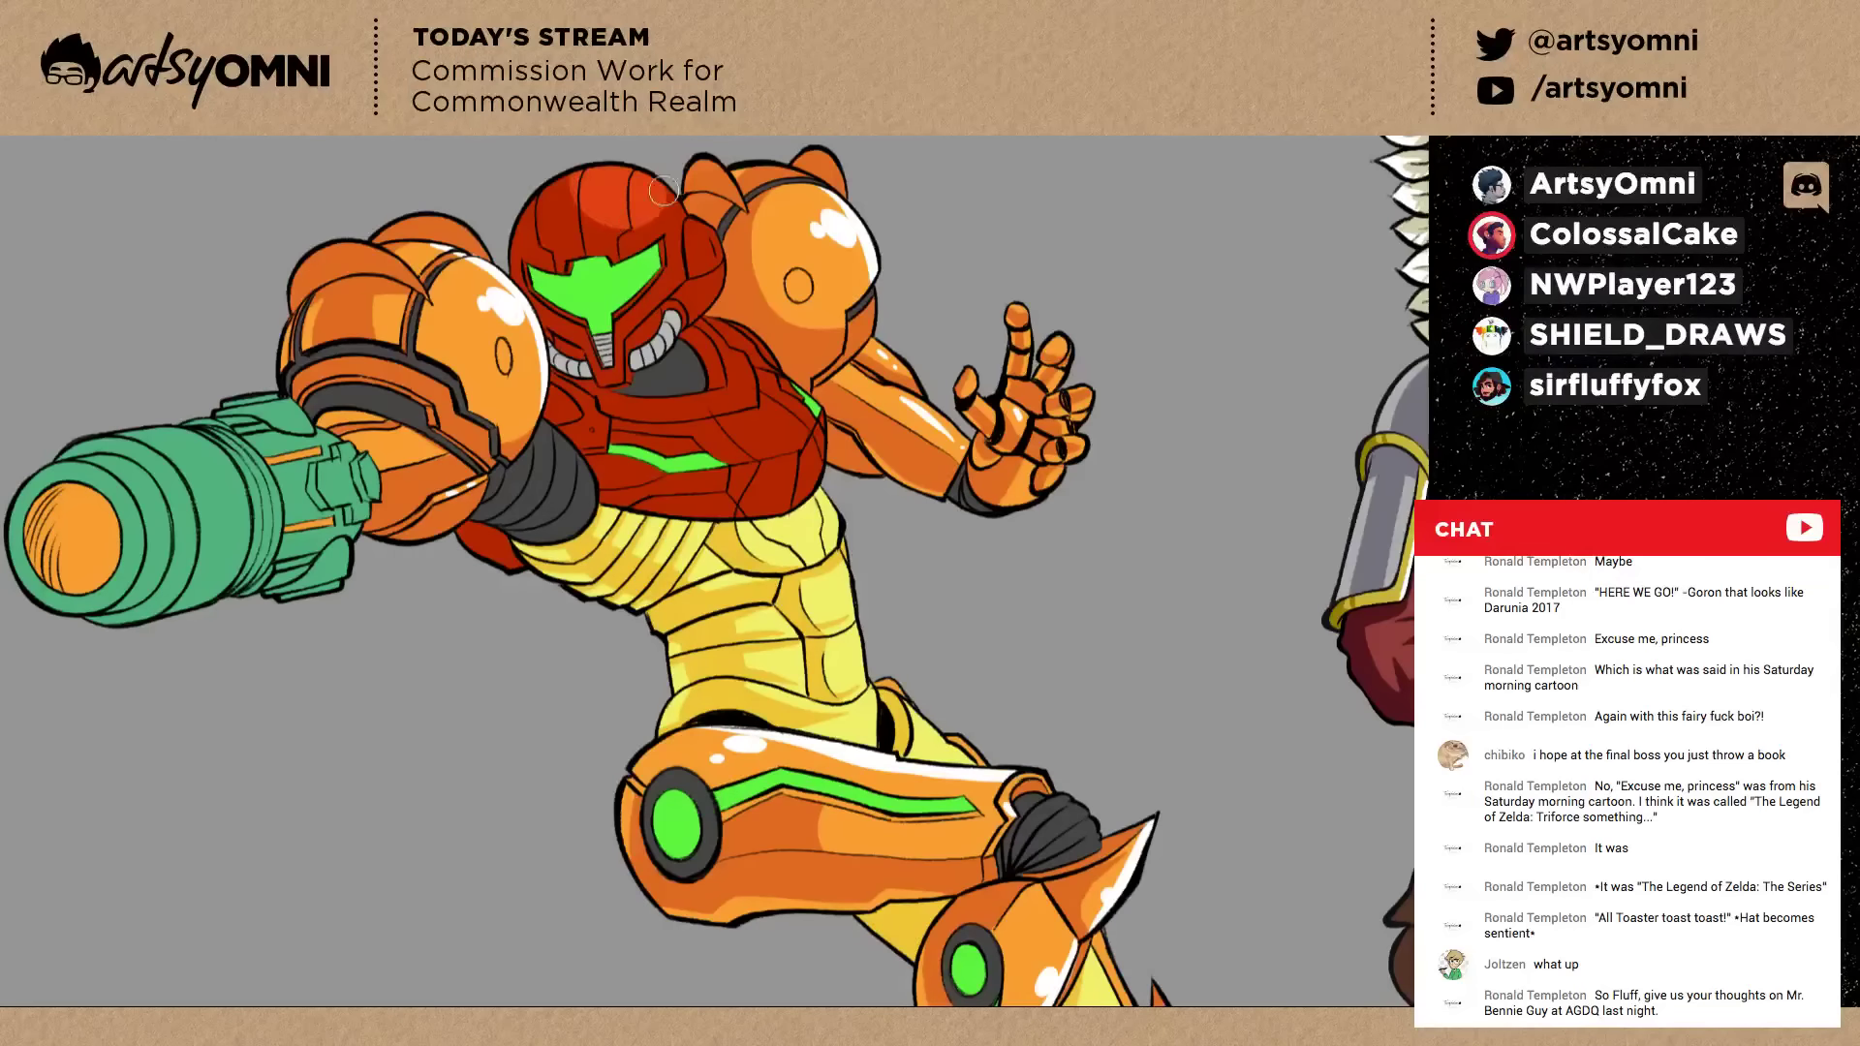
left_click_drag(605, 254, 633, 197)
key("ctrl+z")
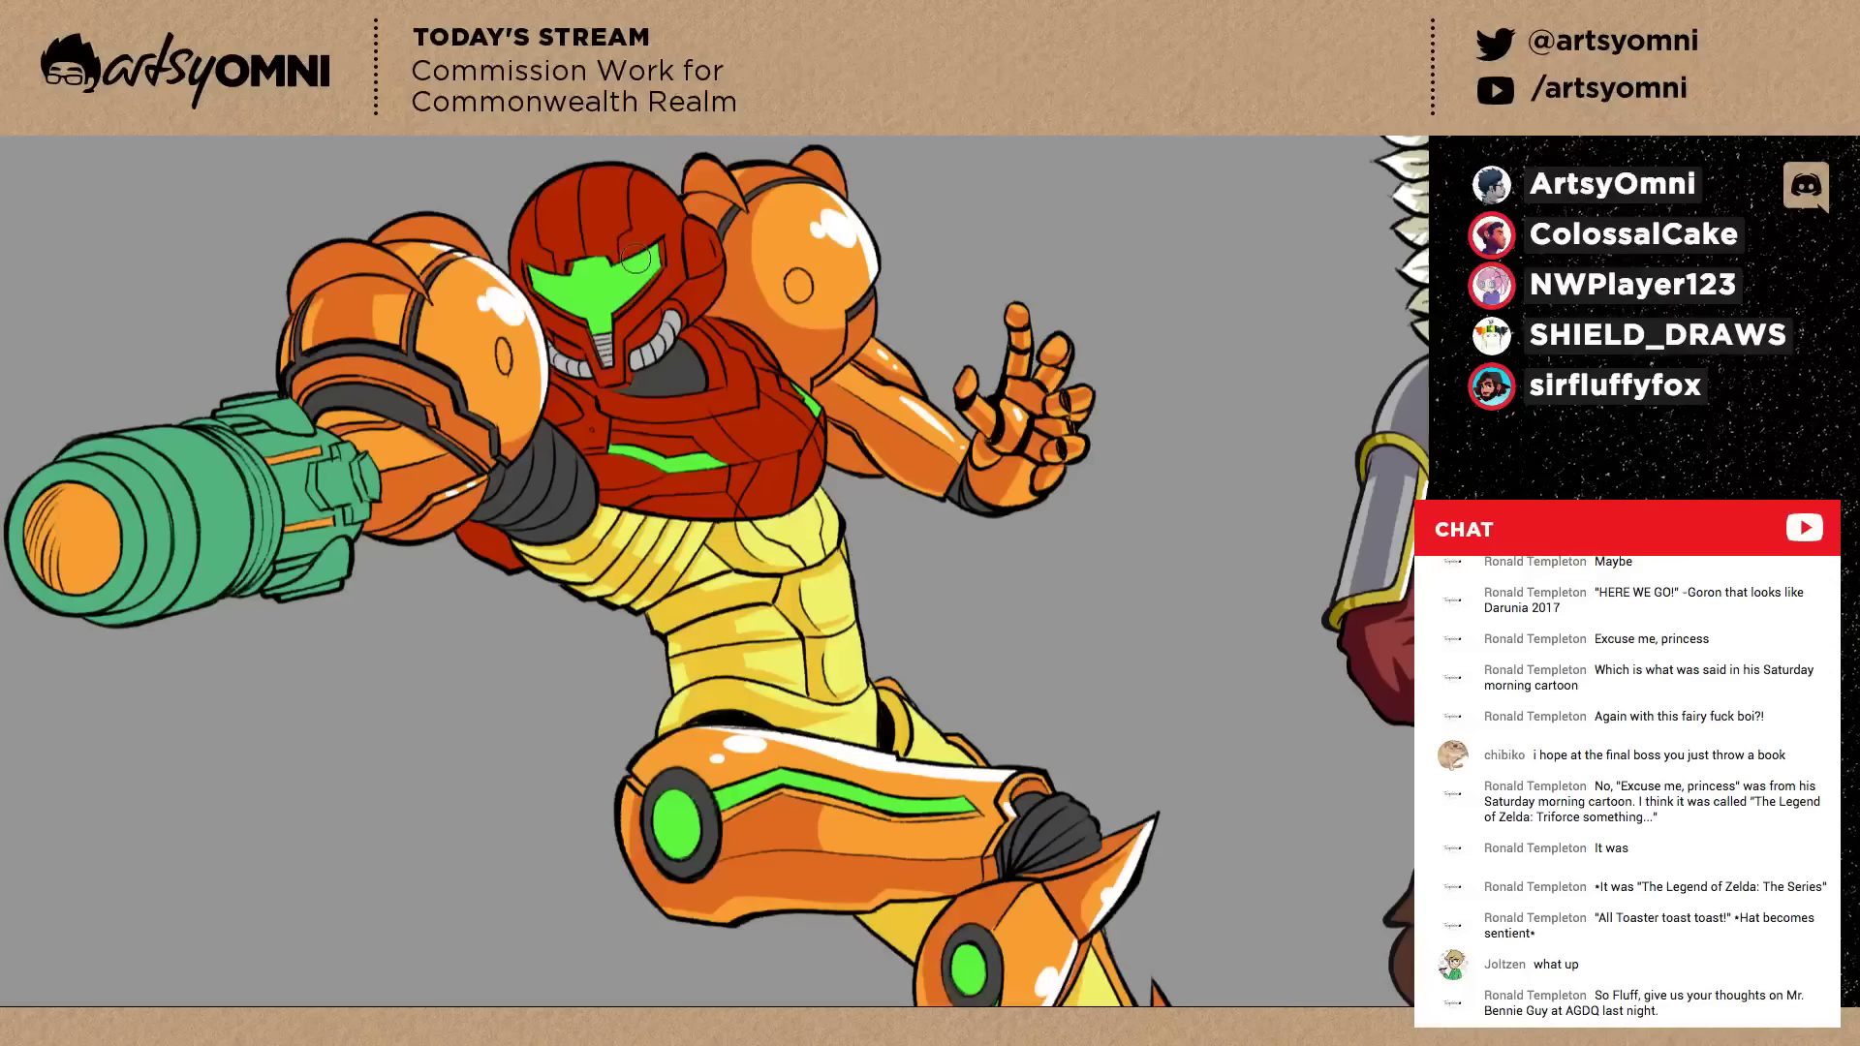
Paint bright red lit areas on the crown, visor surround and side ear piece of Samus's helmet.
mouse_move(636, 258)
left_mouse_down()
mouse_move(591, 230)
mouse_move(620, 218)
mouse_move(706, 241)
left_mouse_up()
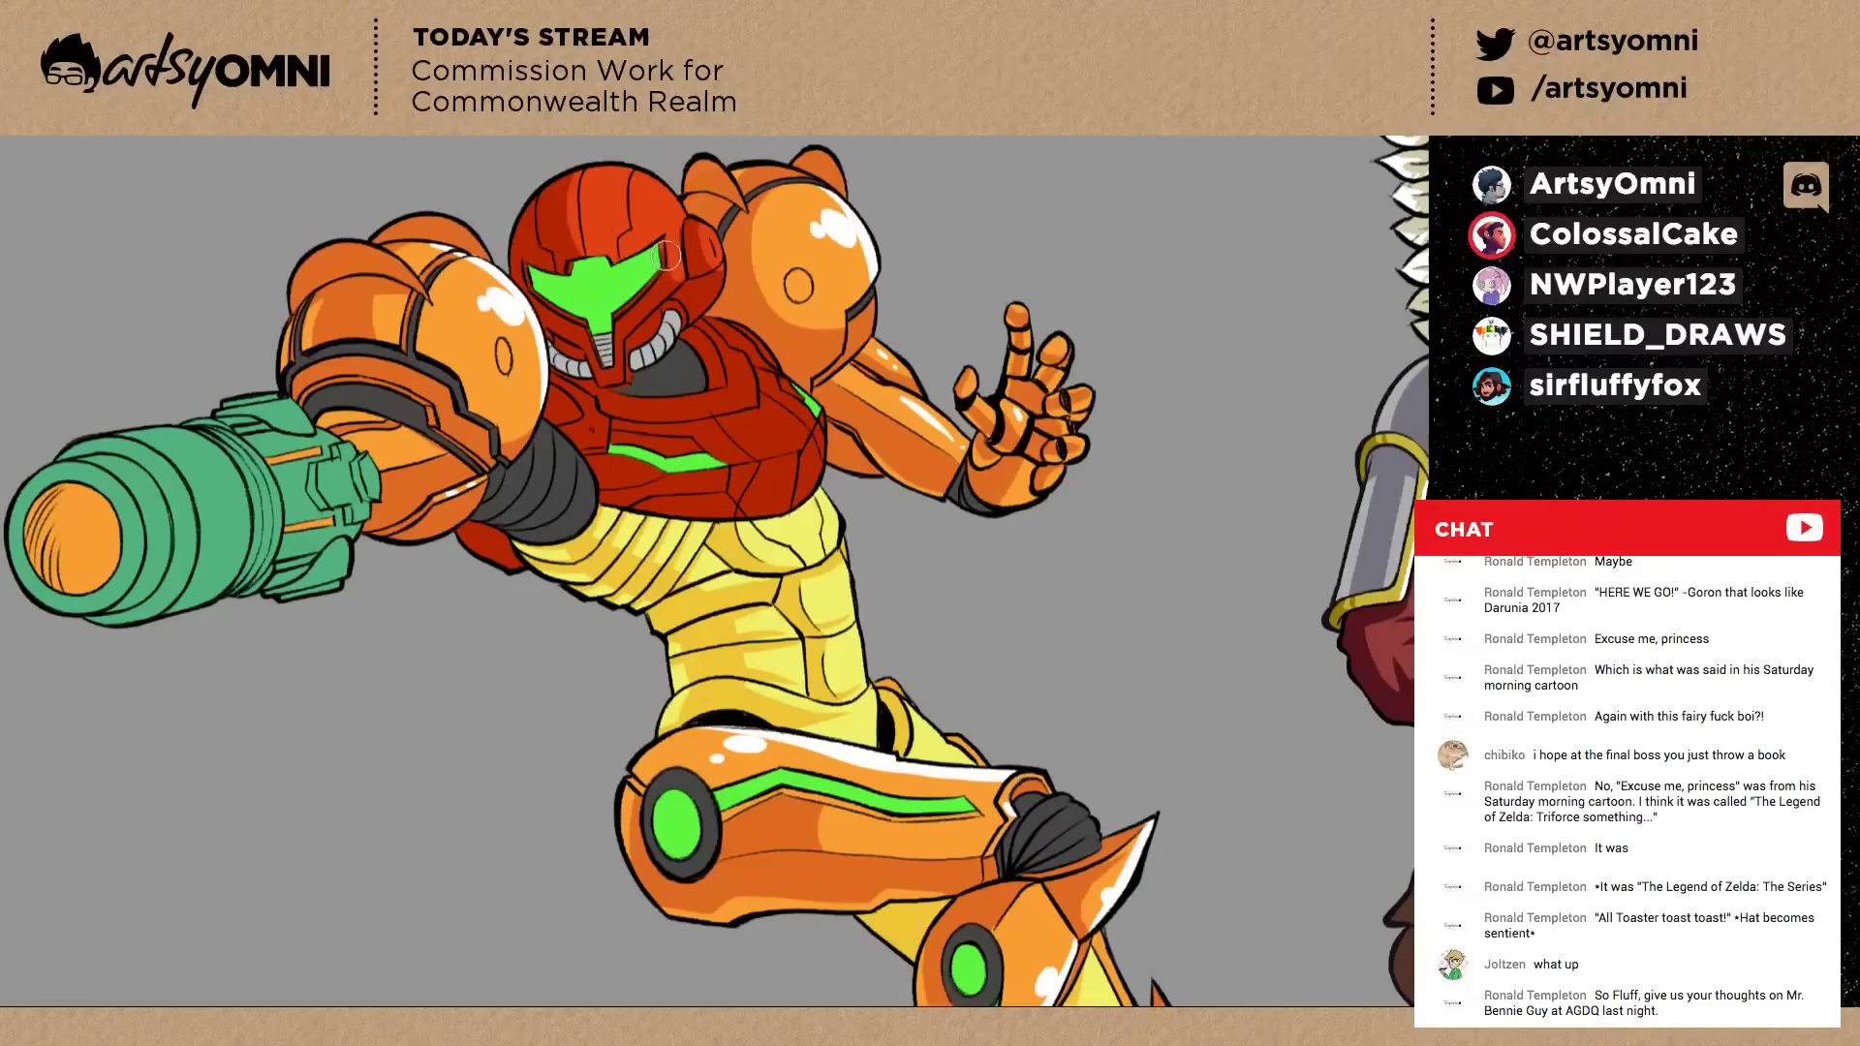
mouse_move(671, 278)
left_mouse_down()
mouse_move(622, 334)
mouse_move(670, 274)
mouse_move(674, 302)
left_mouse_up()
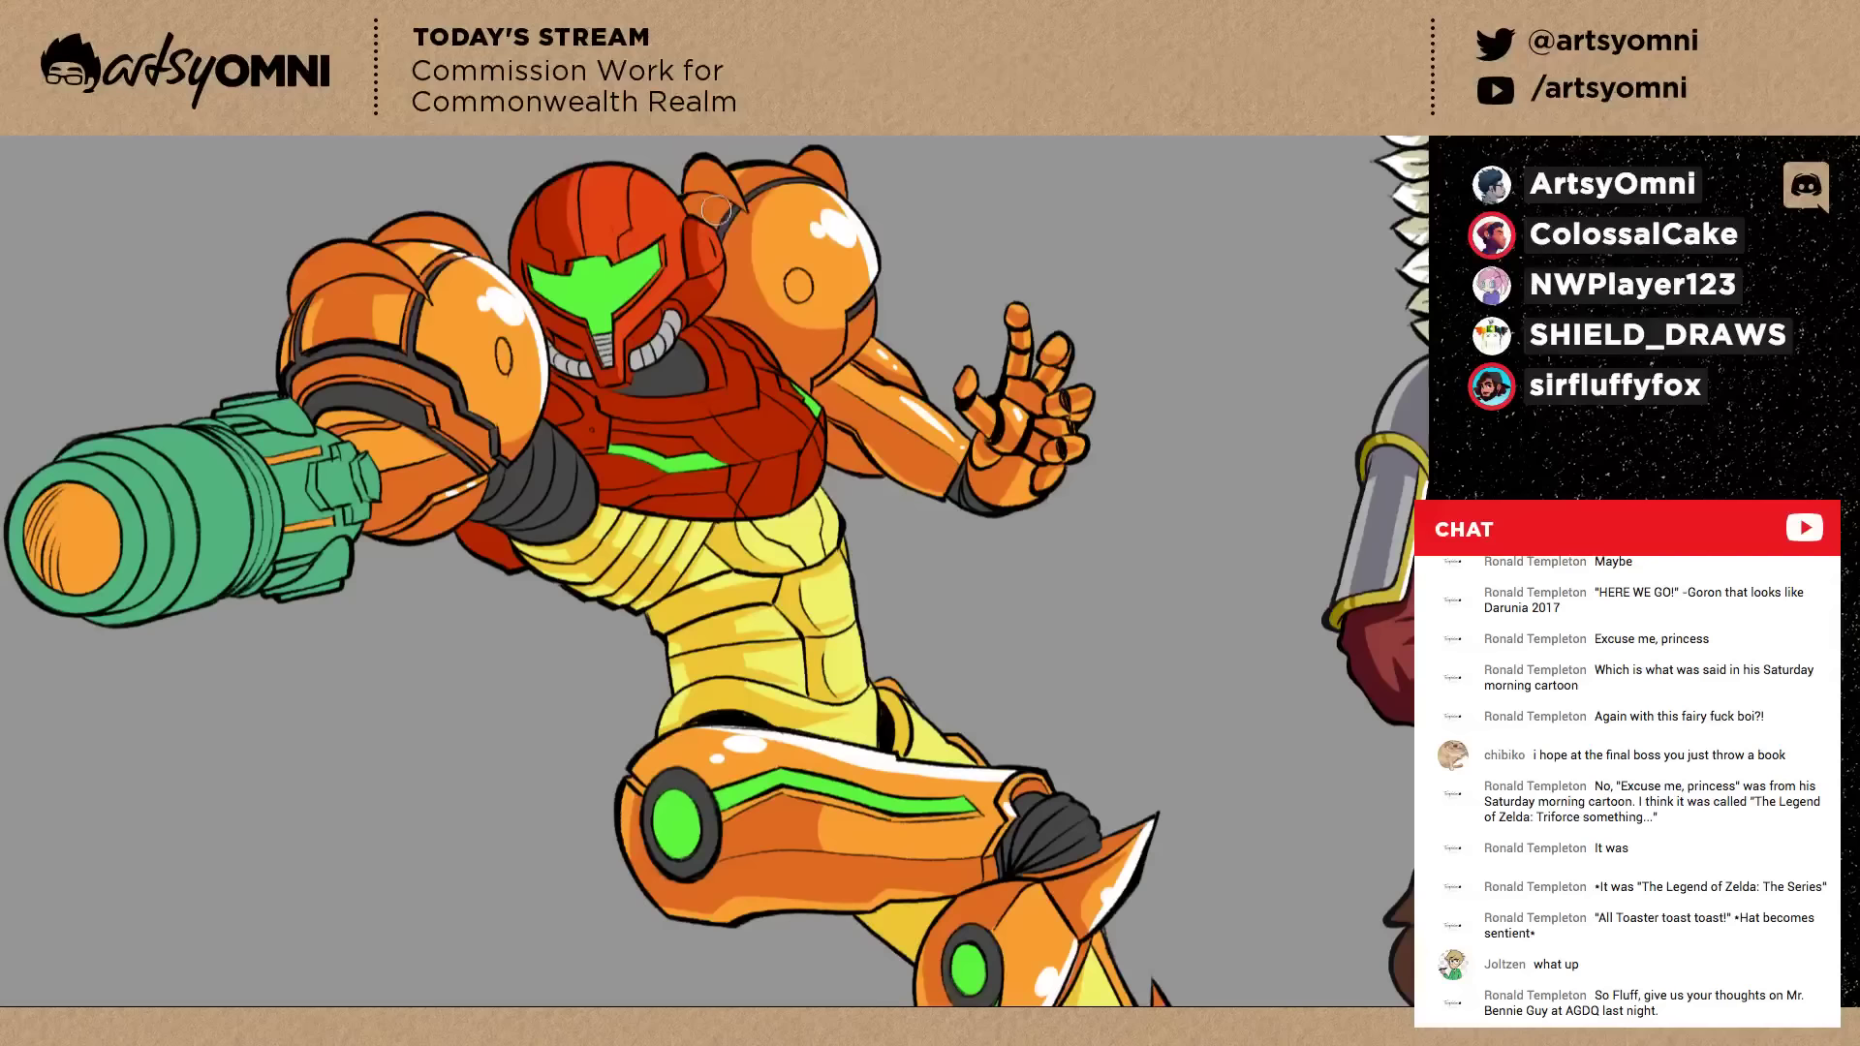
mouse_move(716, 209)
left_mouse_down()
mouse_move(716, 281)
mouse_move(720, 259)
left_mouse_up()
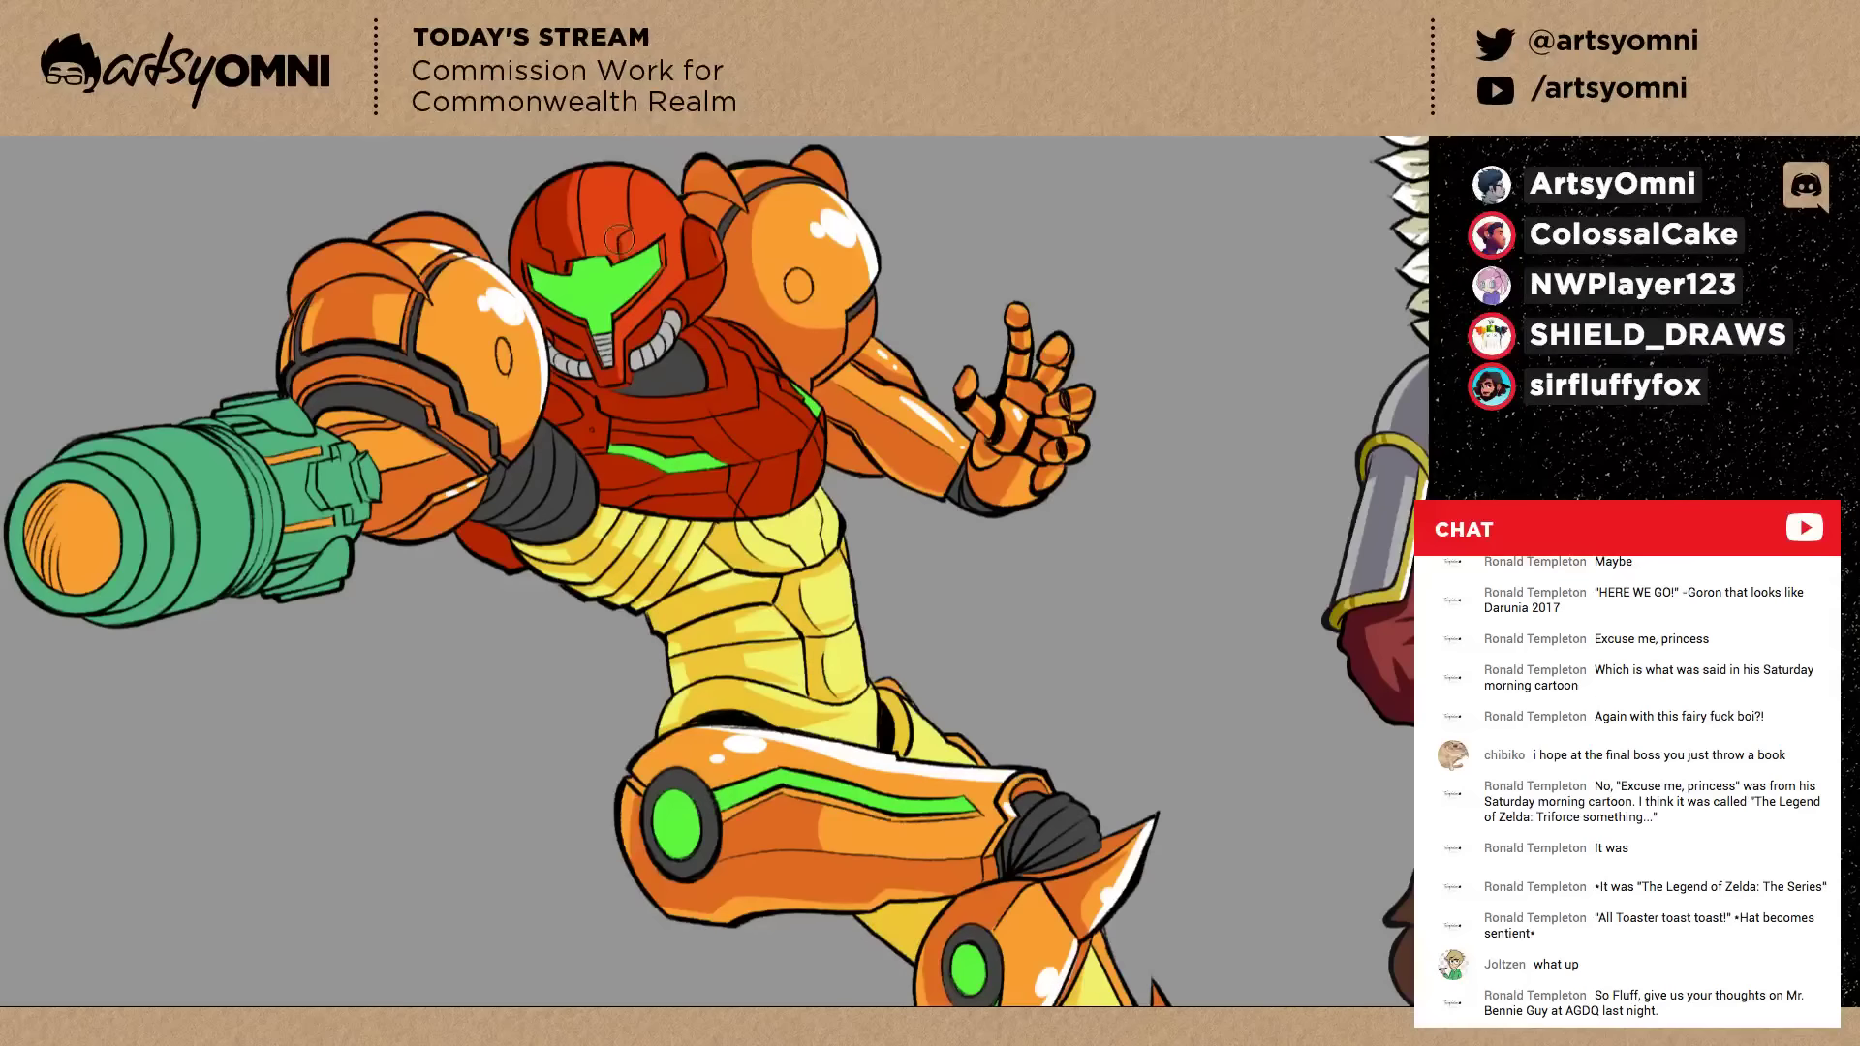
left_click_drag(619, 239, 632, 176)
mouse_move(593, 246)
left_mouse_down()
mouse_move(589, 177)
mouse_move(579, 223)
left_mouse_up()
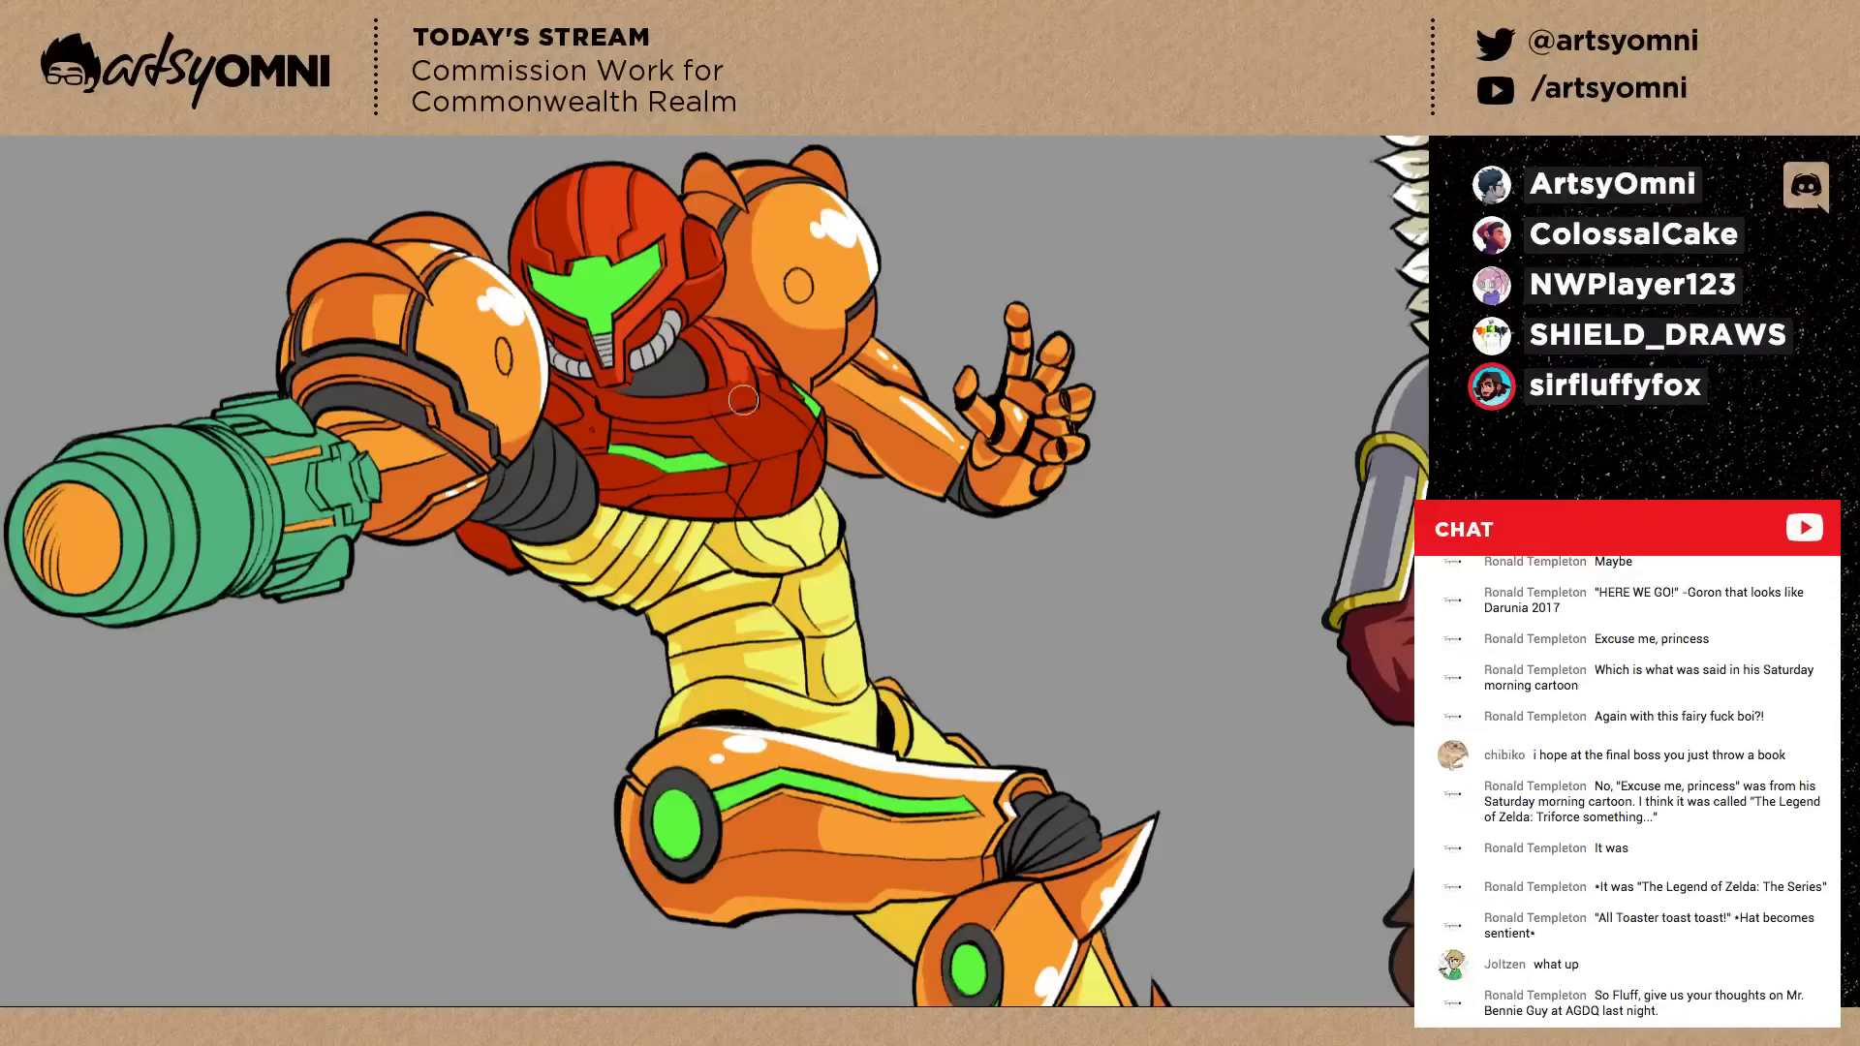
Paint bright red lit areas on Samus's chest armor beside the small green light near her raised arm.
left_click_drag(765, 471, 745, 509)
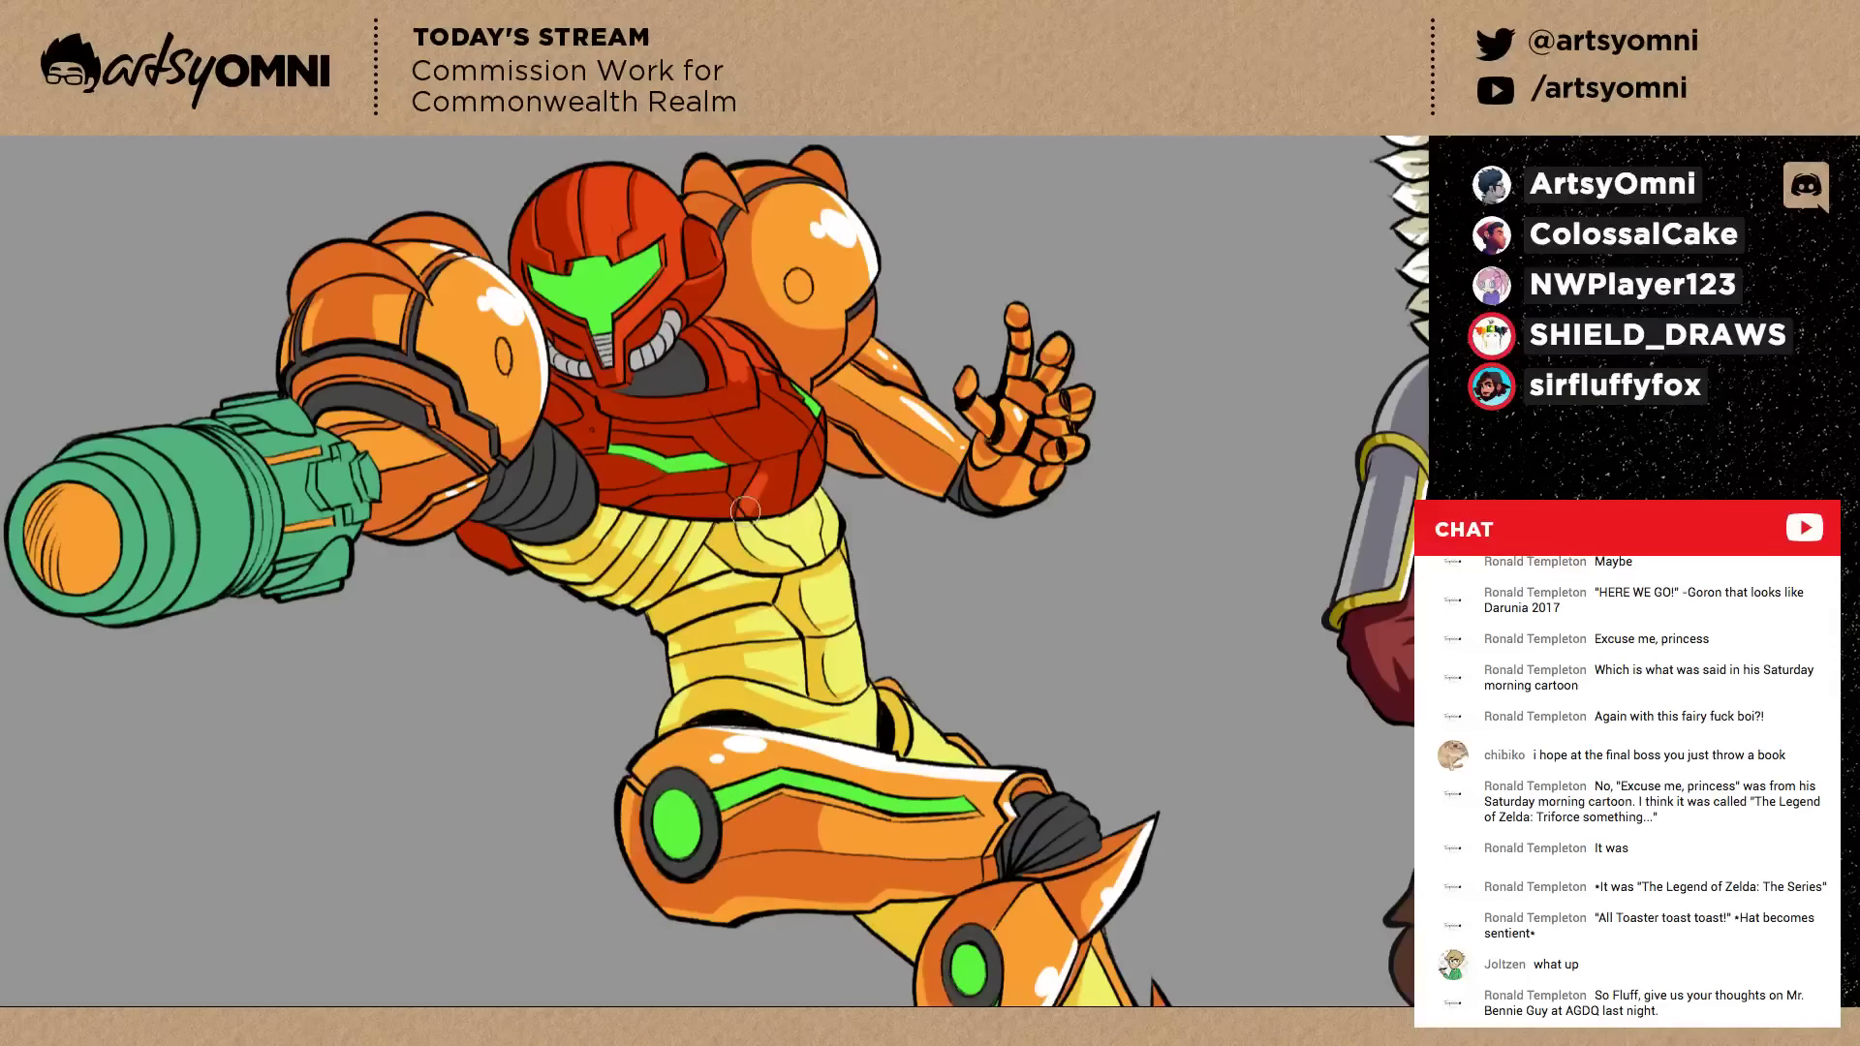
key("ctrl+z")
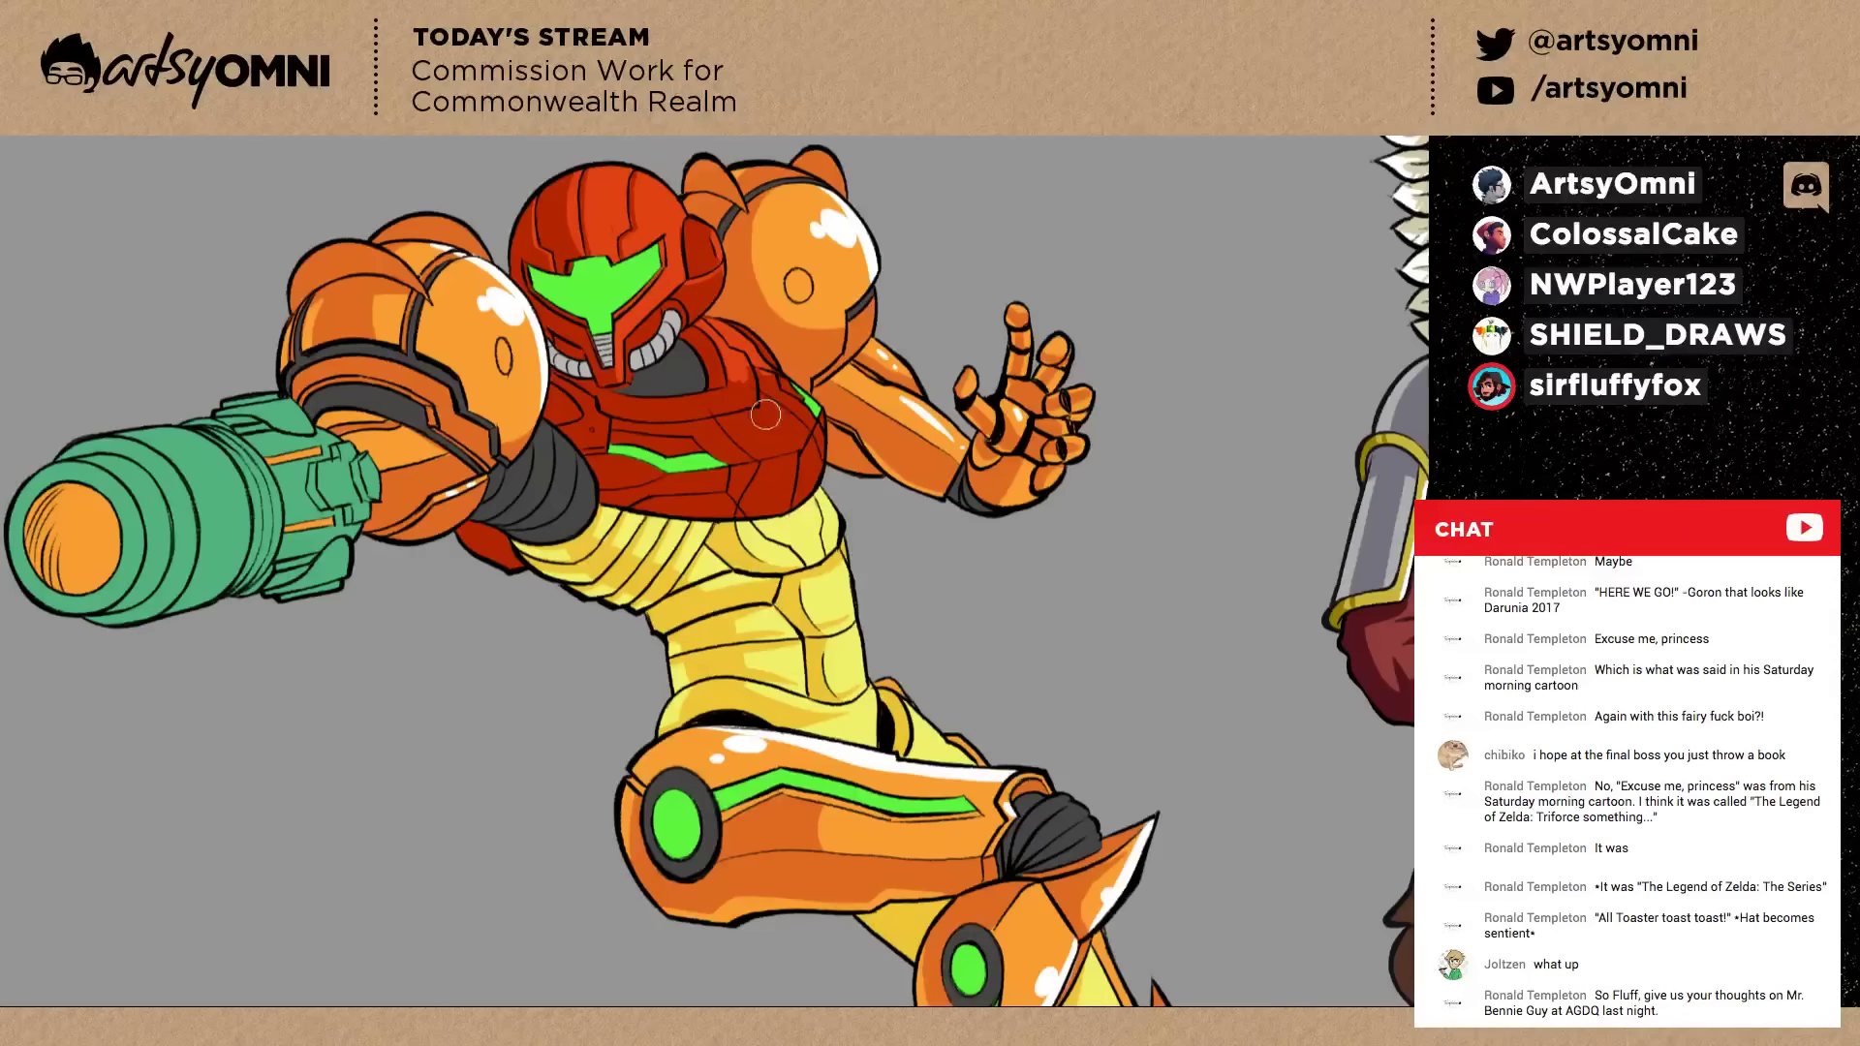
left_click_drag(711, 402, 747, 440)
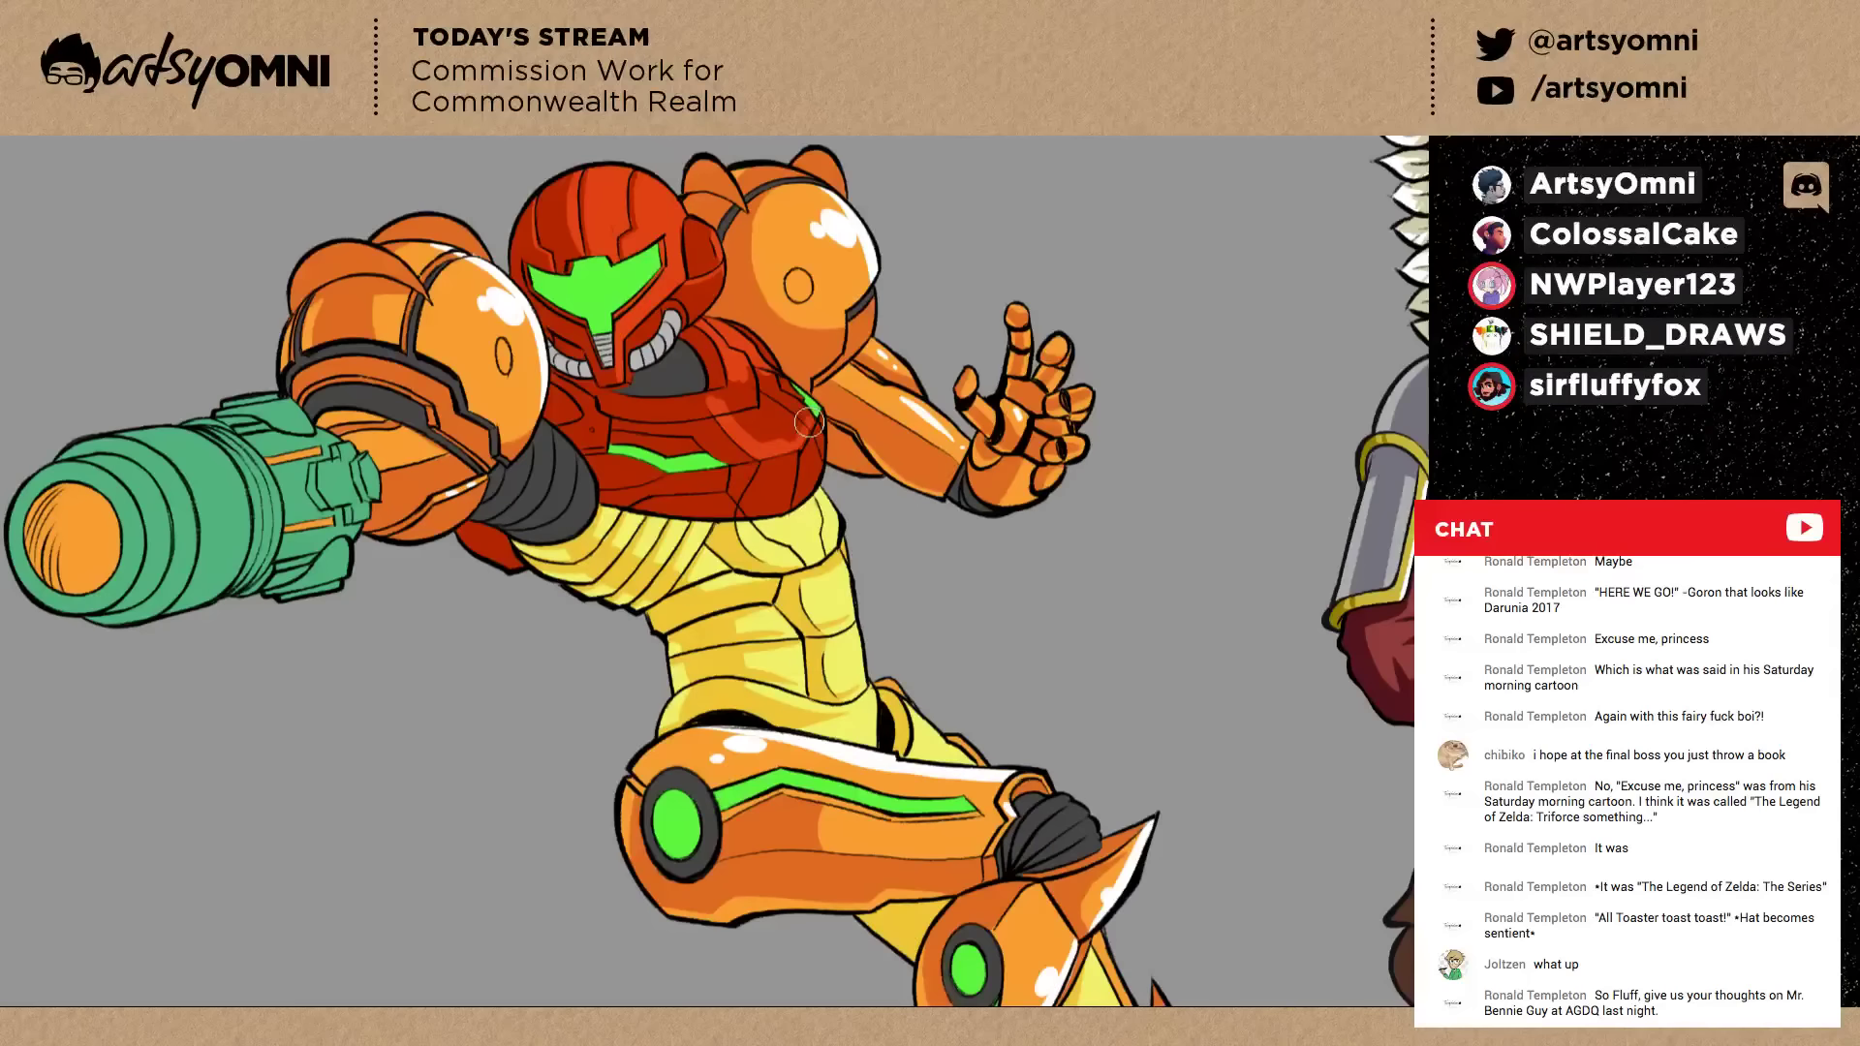
mouse_move(809, 422)
left_mouse_down()
mouse_move(741, 420)
mouse_move(764, 416)
left_mouse_up()
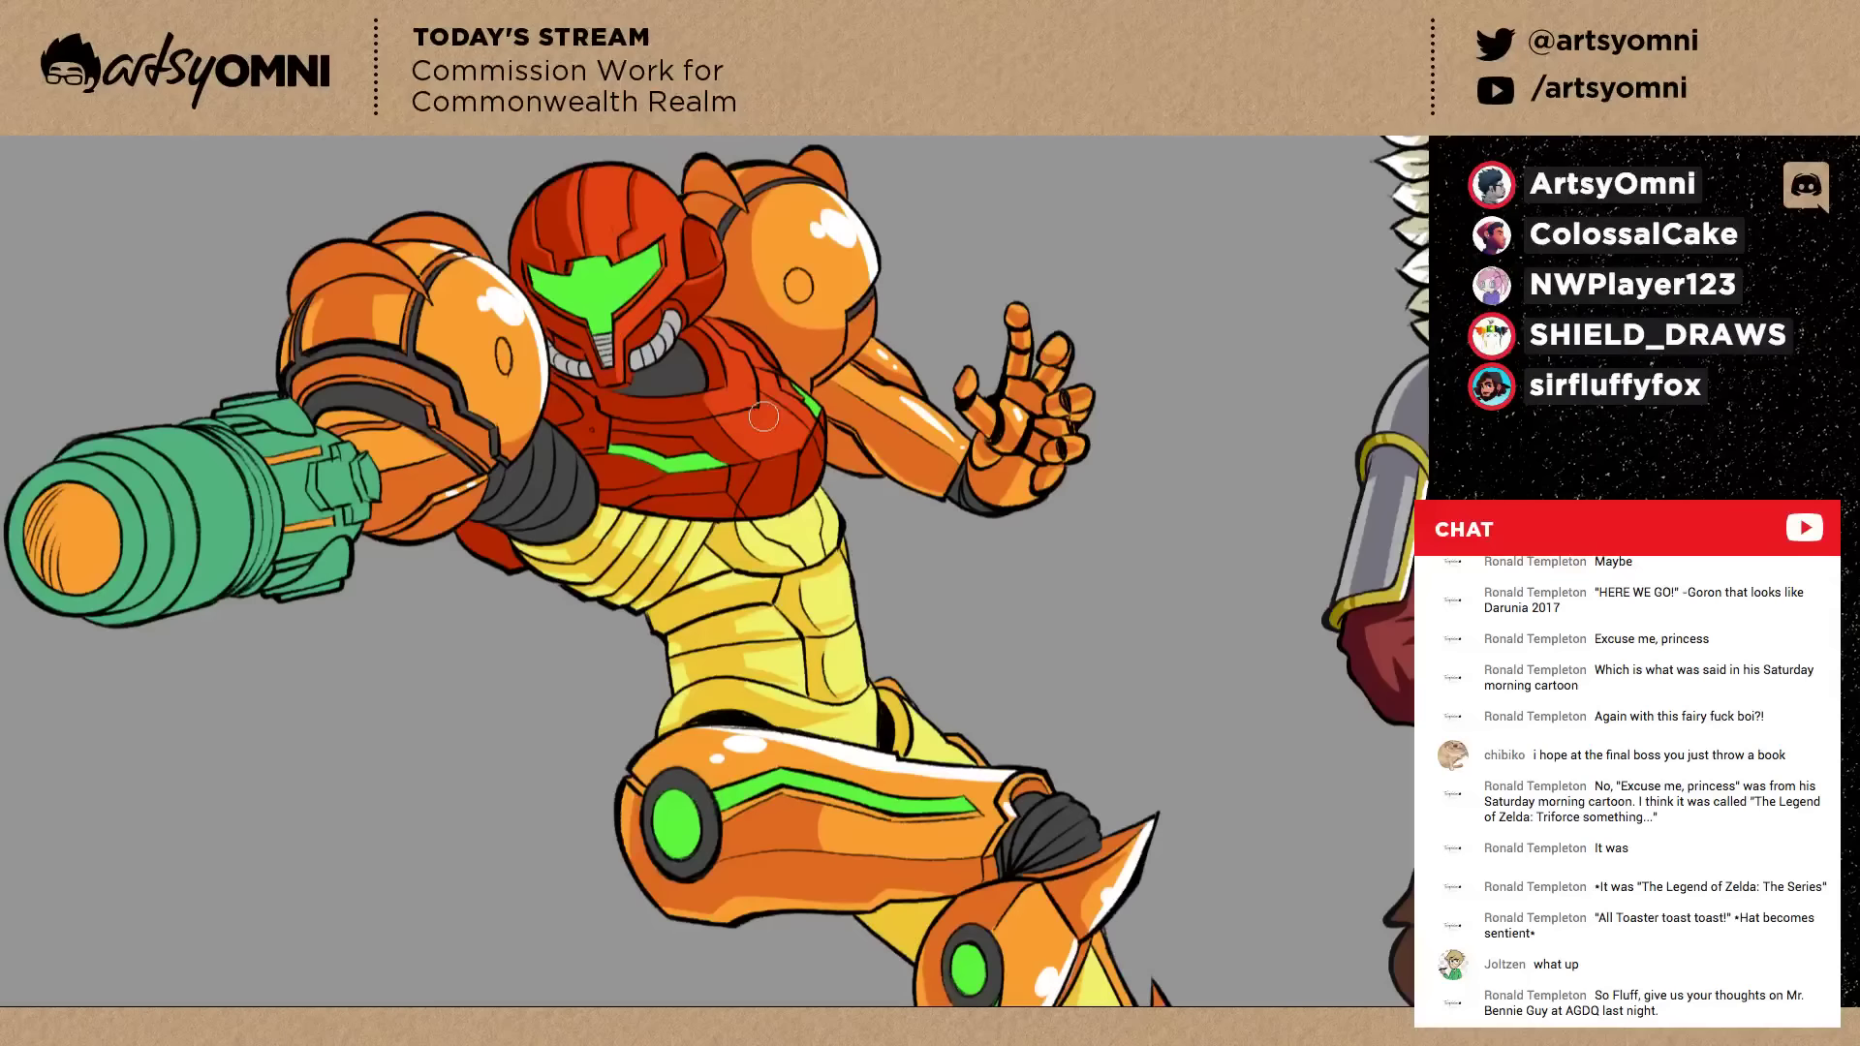